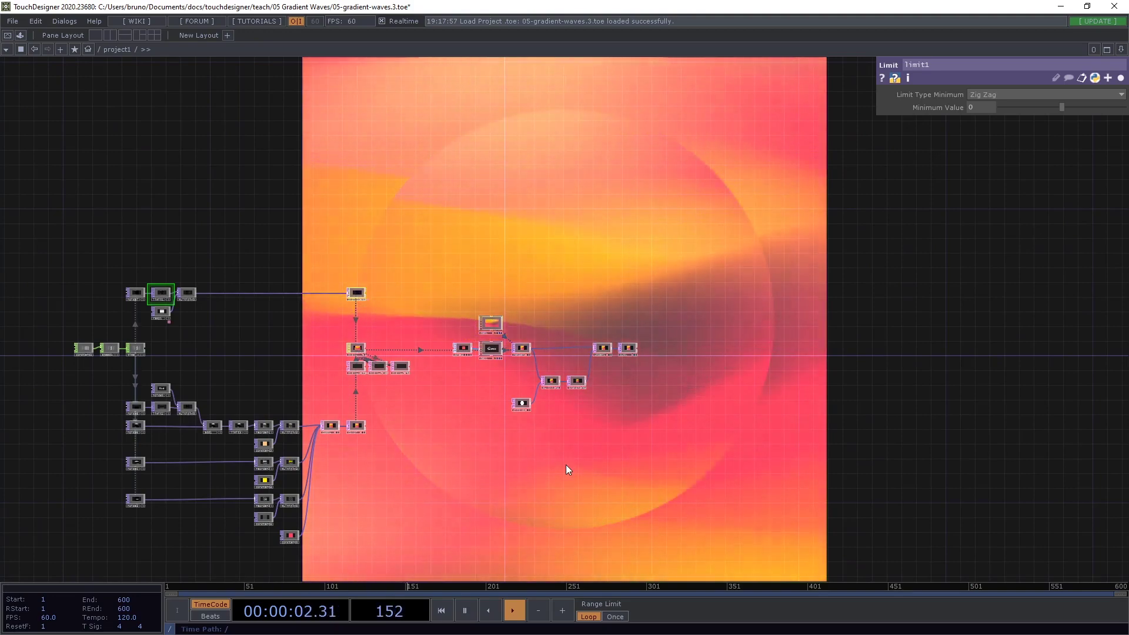
drag(422, 495, 500, 443)
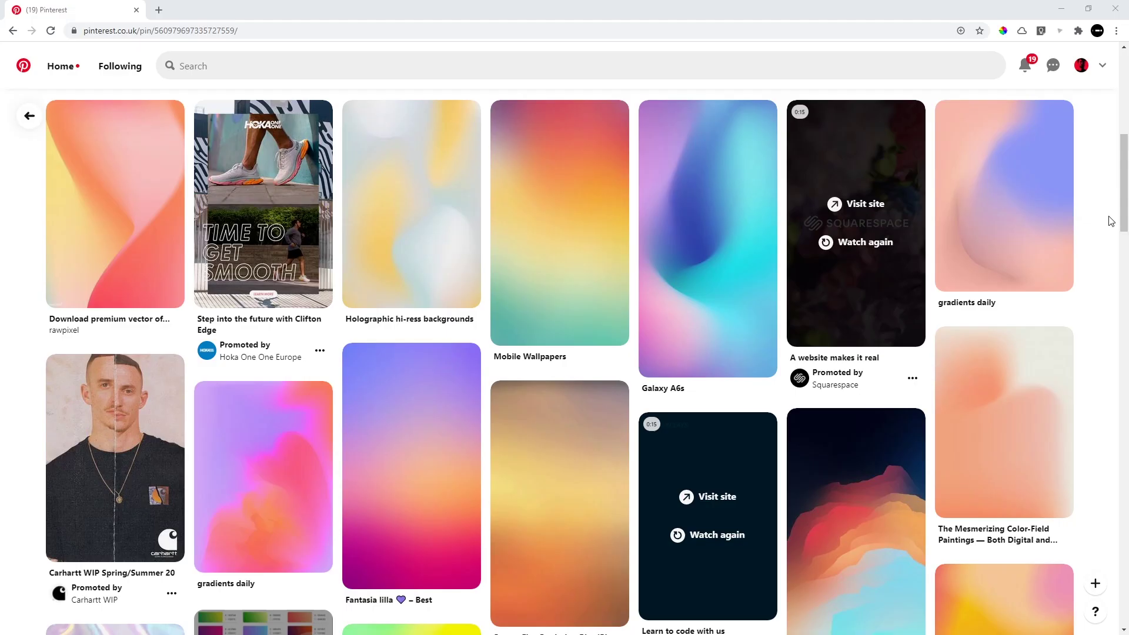
- Browse the related gradient images on Pinterest for visual references
scroll(1111, 221, down, 5)
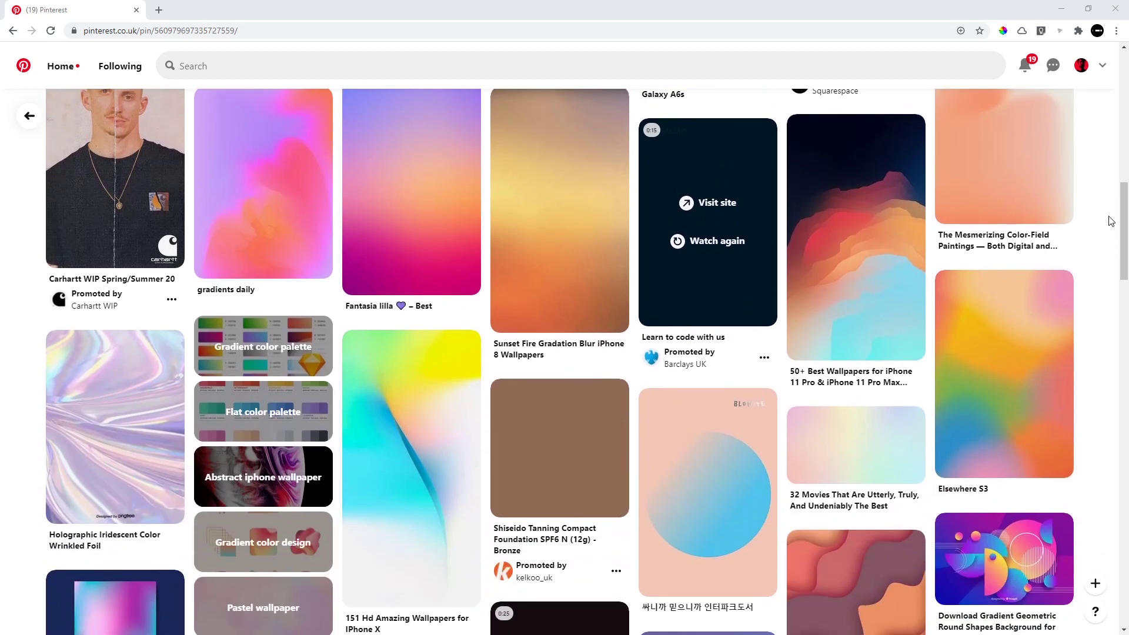
scroll(1111, 220, down, 5)
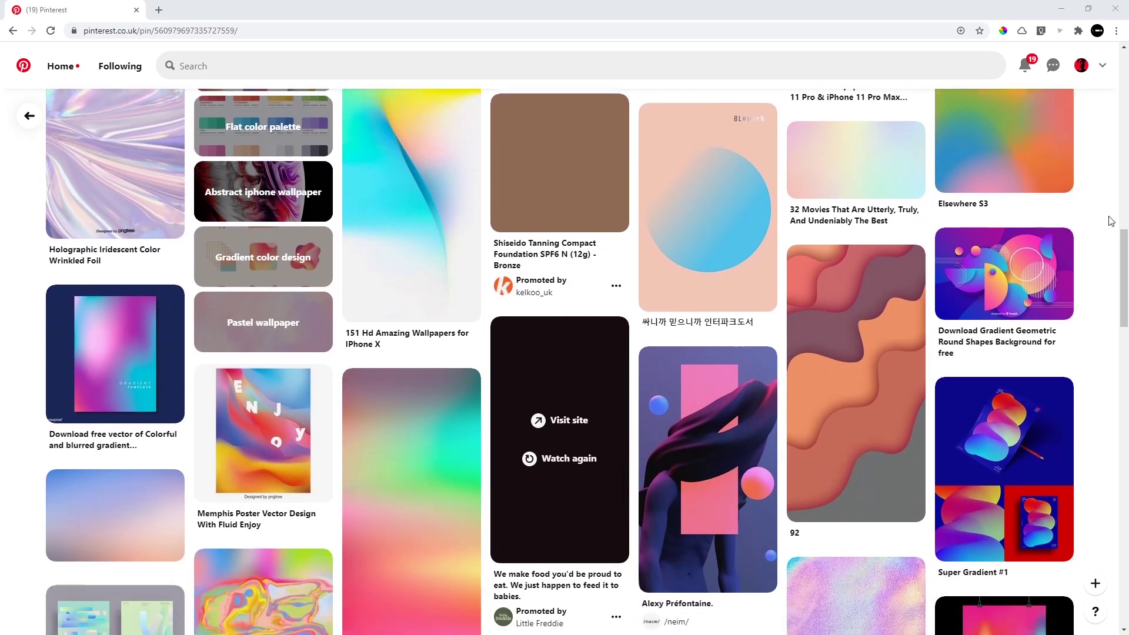
scroll(1111, 221, down, 5)
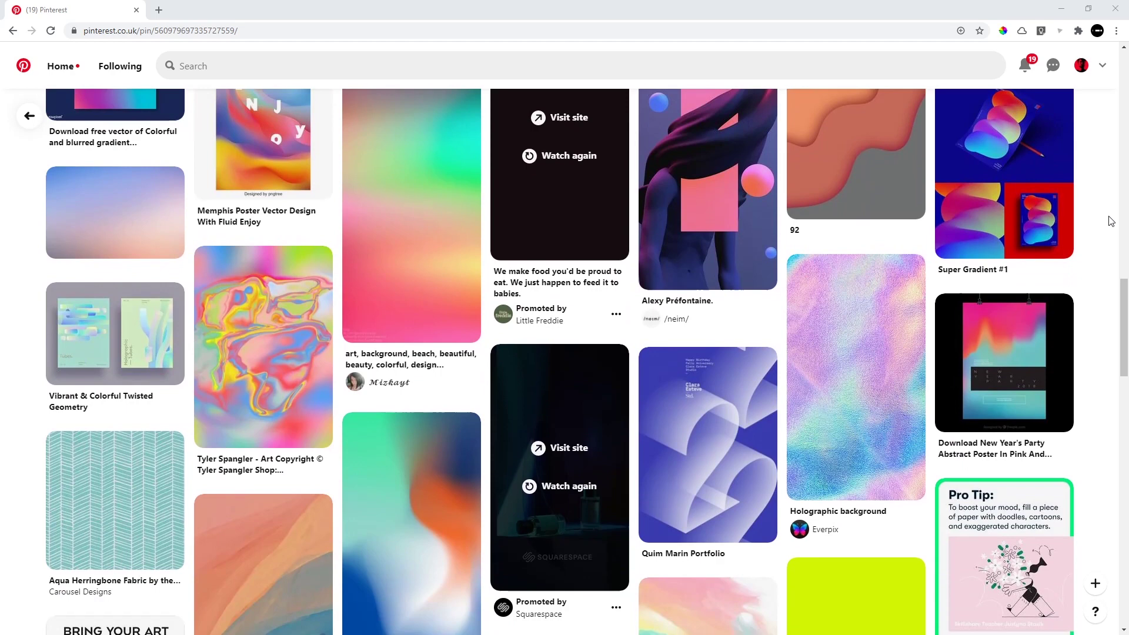
scroll(1111, 221, down, 1)
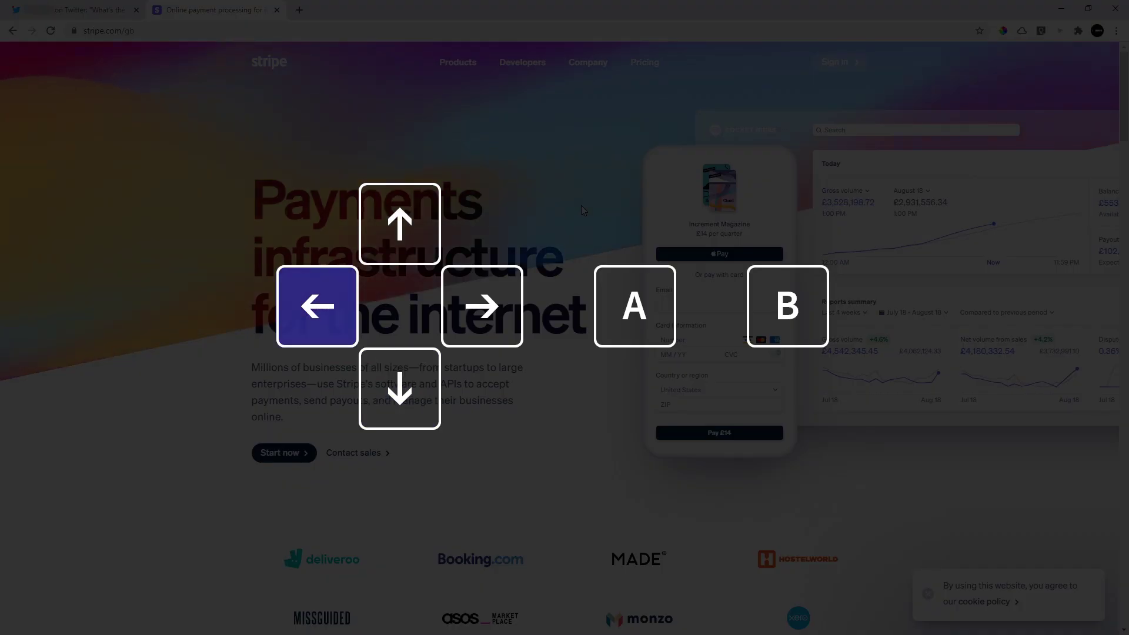
- Play the gradient waves video in the Instagram post
key(a)
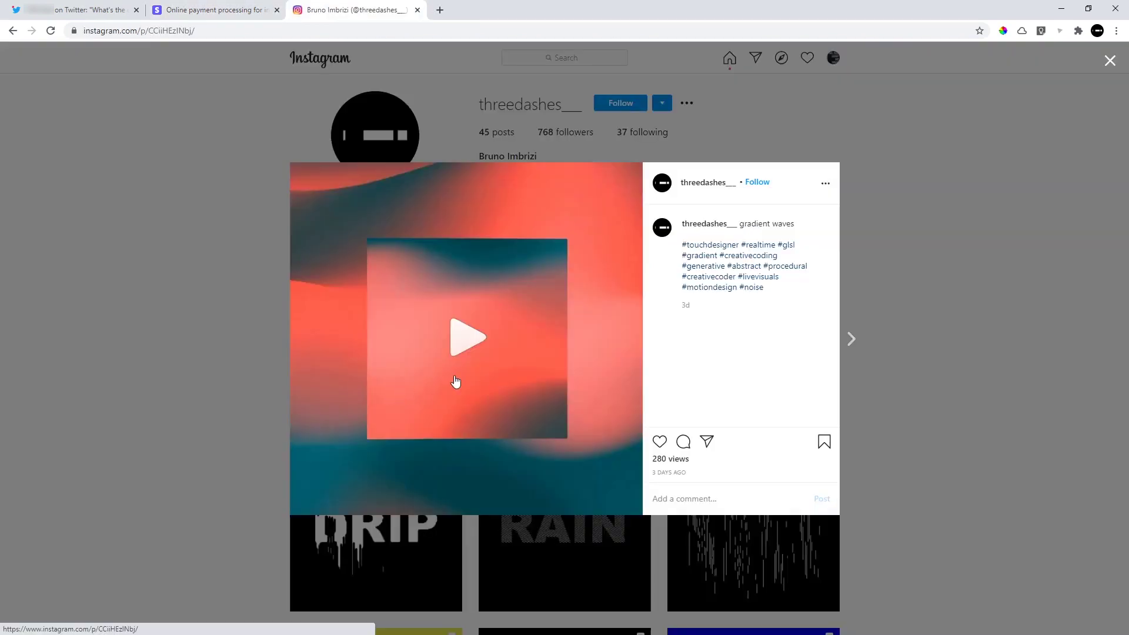
click(456, 382)
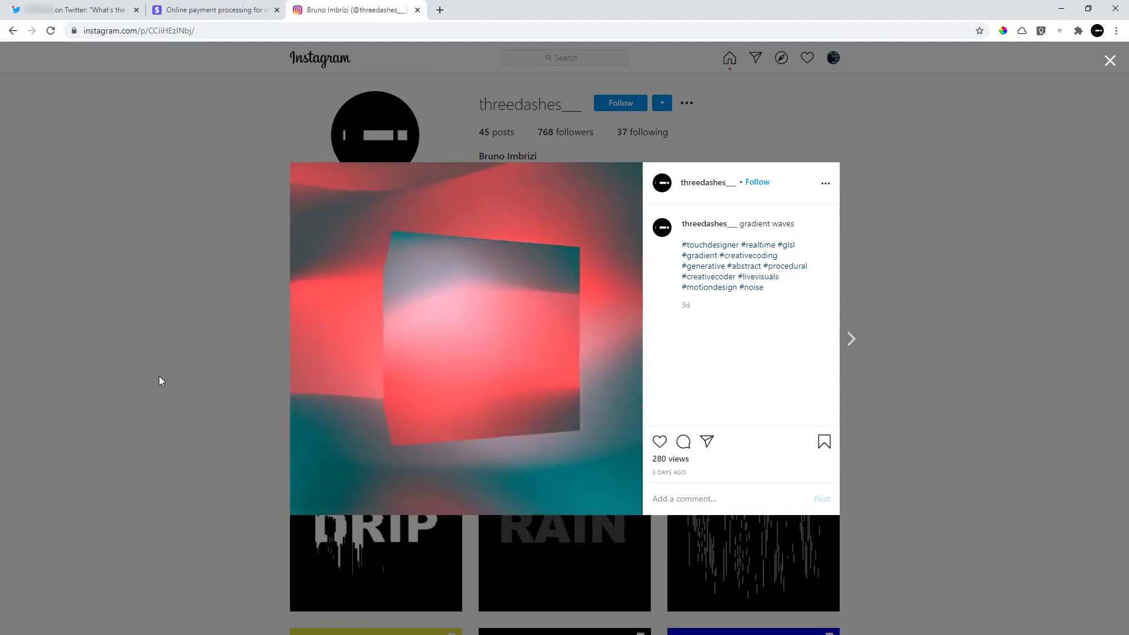
click(159, 381)
click(524, 325)
click(525, 324)
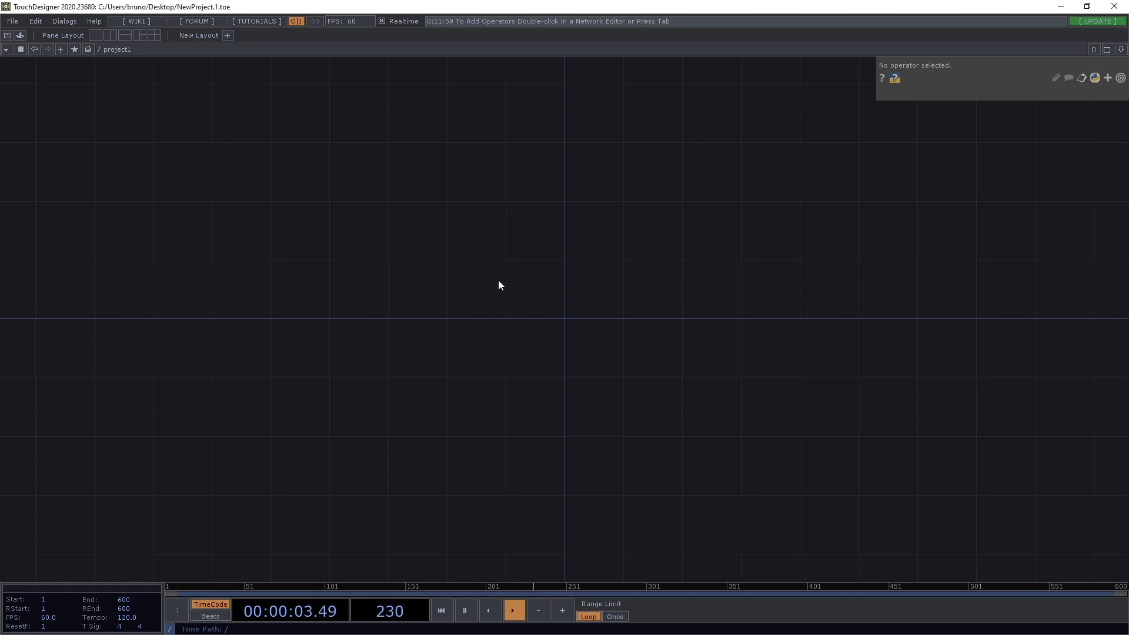
- Add a Grid SOP to the empty project network in TouchDesigner
key(Tab)
text(grid)
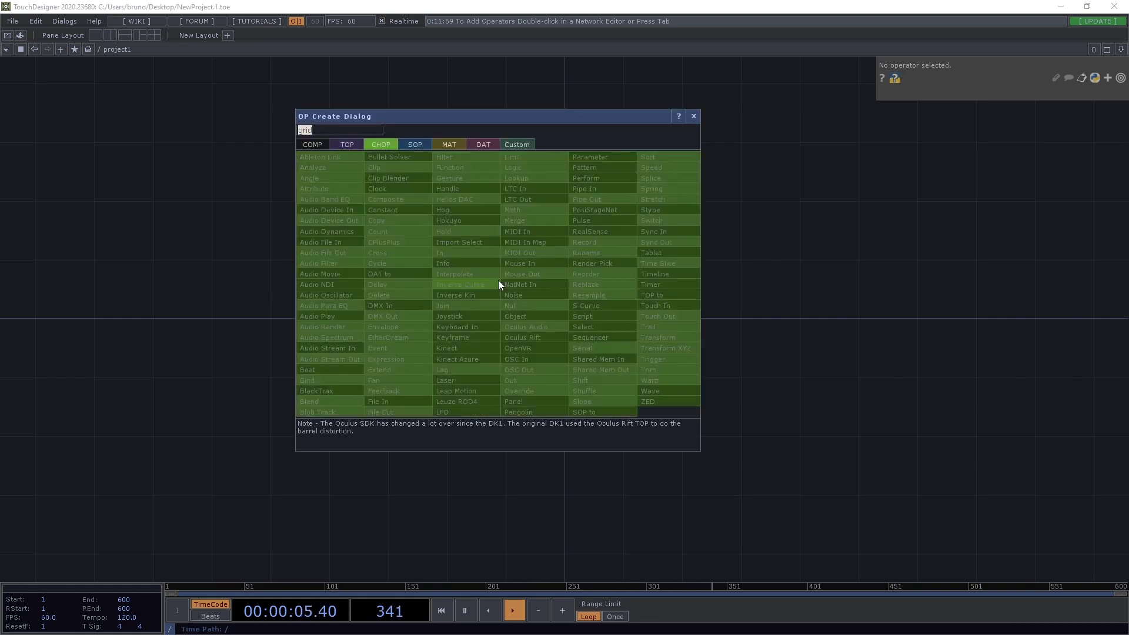
key(Return)
click(499, 280)
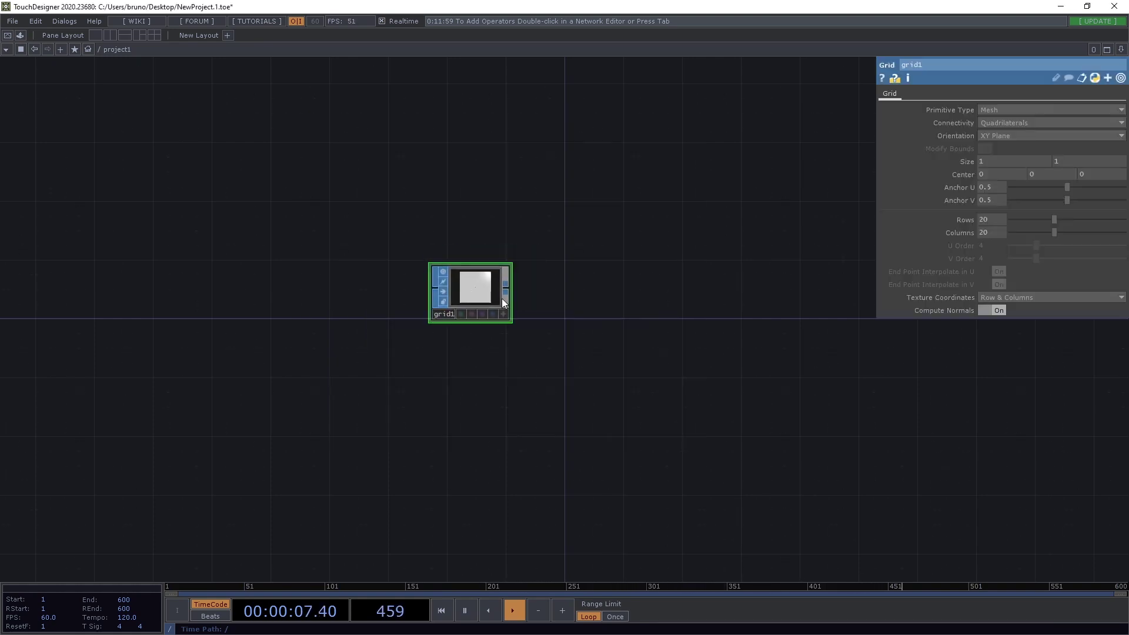
- Add a Geometry component fed by the grid's output and place it beside the grid
click(506, 287)
click(573, 285)
text(ge)
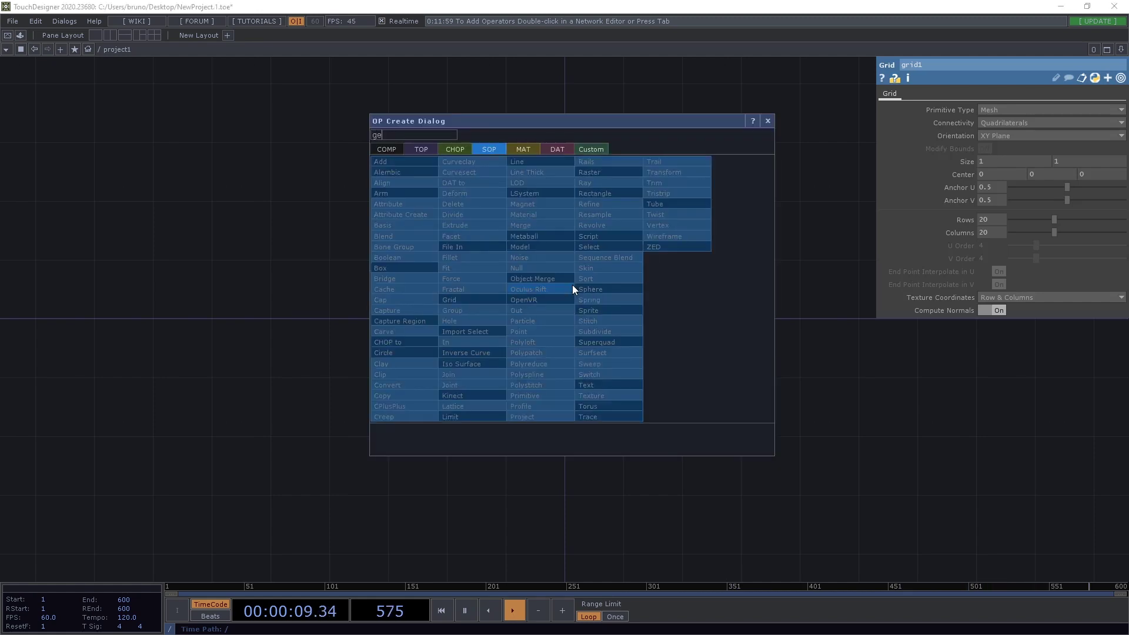
text(om e)
key(BackSpace)
key(BackSpace)
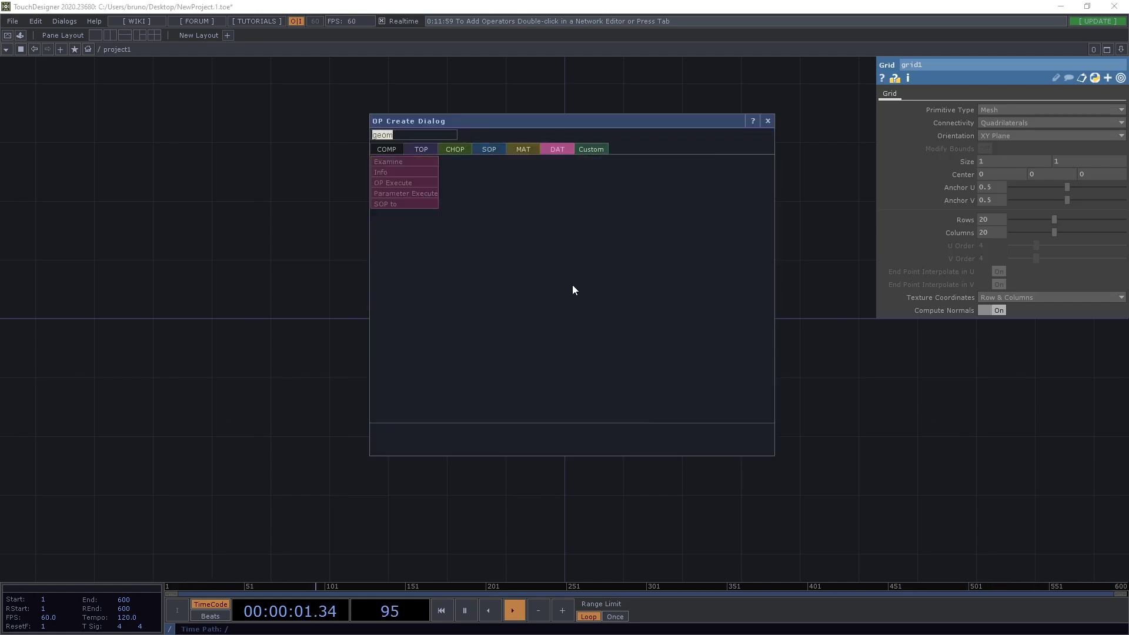
key(Return)
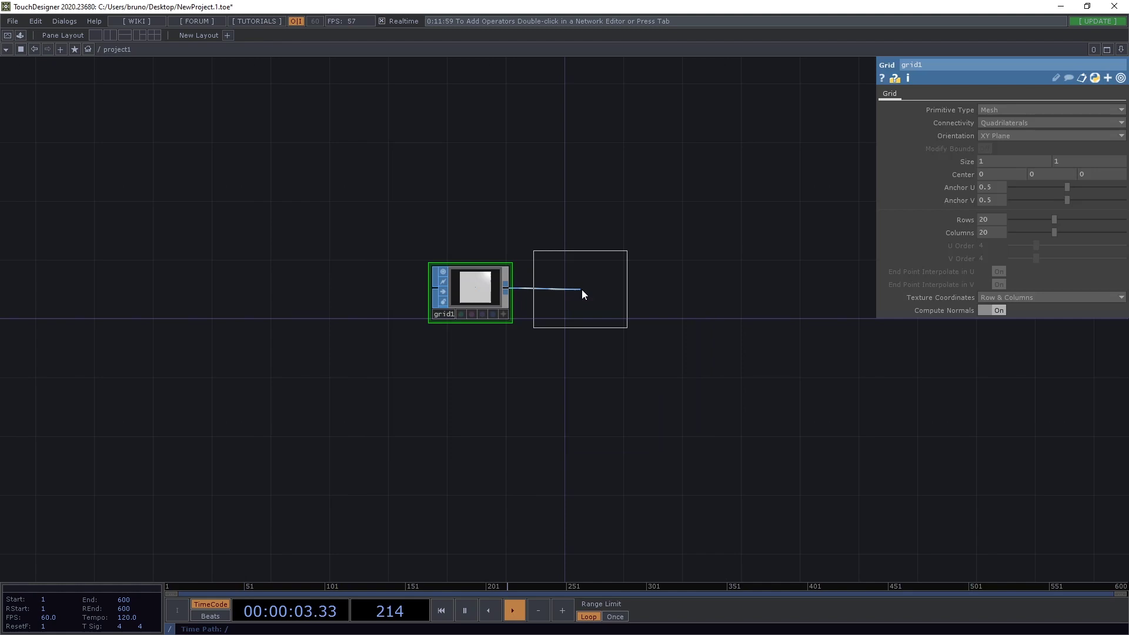
click(590, 291)
- Add a Camera component and place it directly above the geometry component
double_click(567, 174)
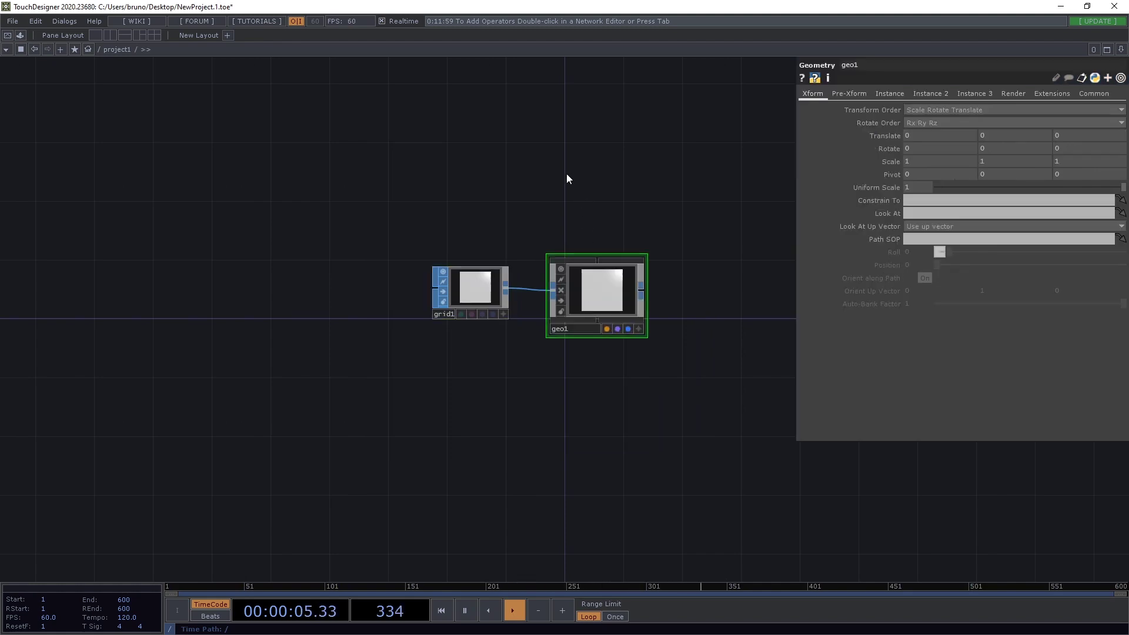
text(cam)
key(Return)
click(567, 175)
drag(566, 175, 597, 189)
- Add a Render TOP beside the camera and geometry and line it up with the geometry component
drag(674, 244, 417, 260)
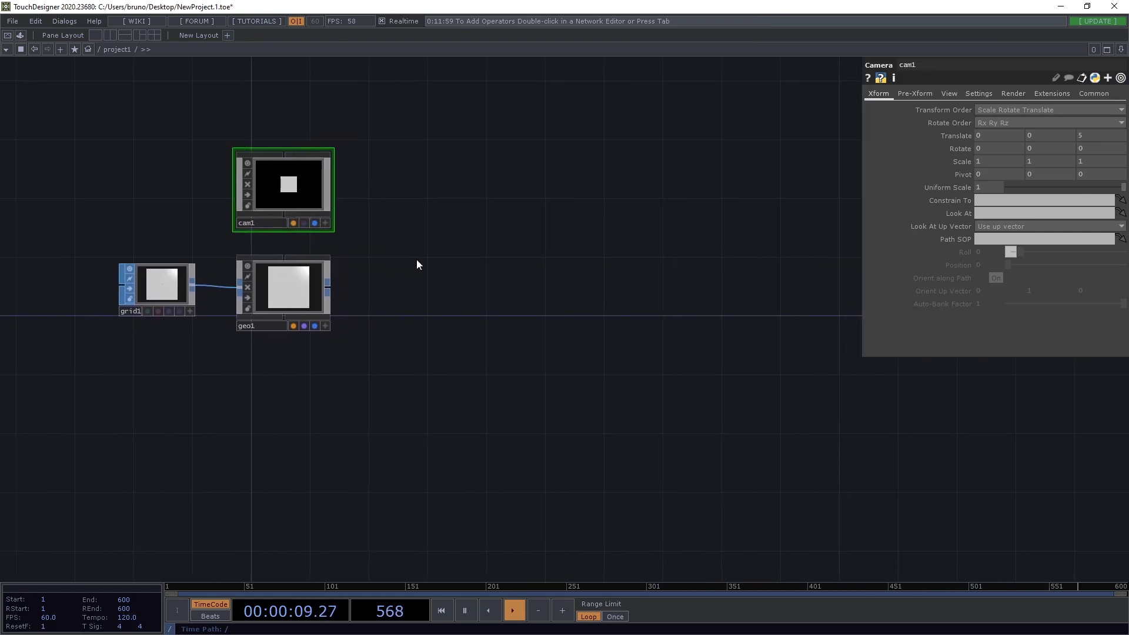
key(Tab)
text(render)
key(Return)
click(431, 273)
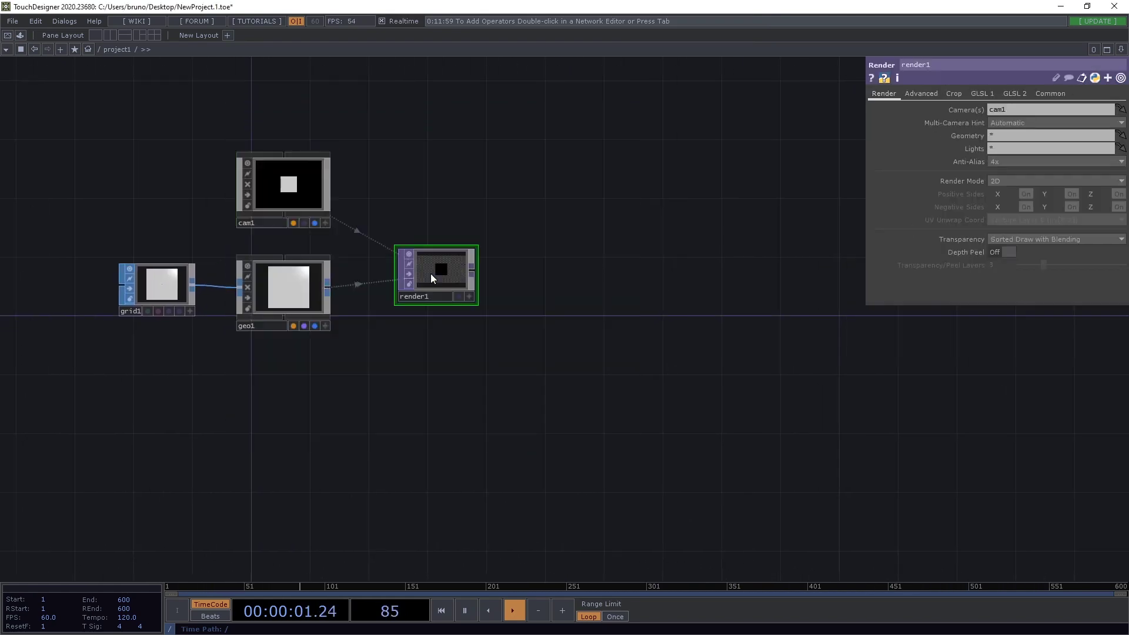
drag(431, 273, 400, 290)
- Connect the render's output to a new Out TOP placed well apart from it, and display that Out TOP as the network background
drag(547, 301, 419, 323)
click(319, 308)
key(Tab)
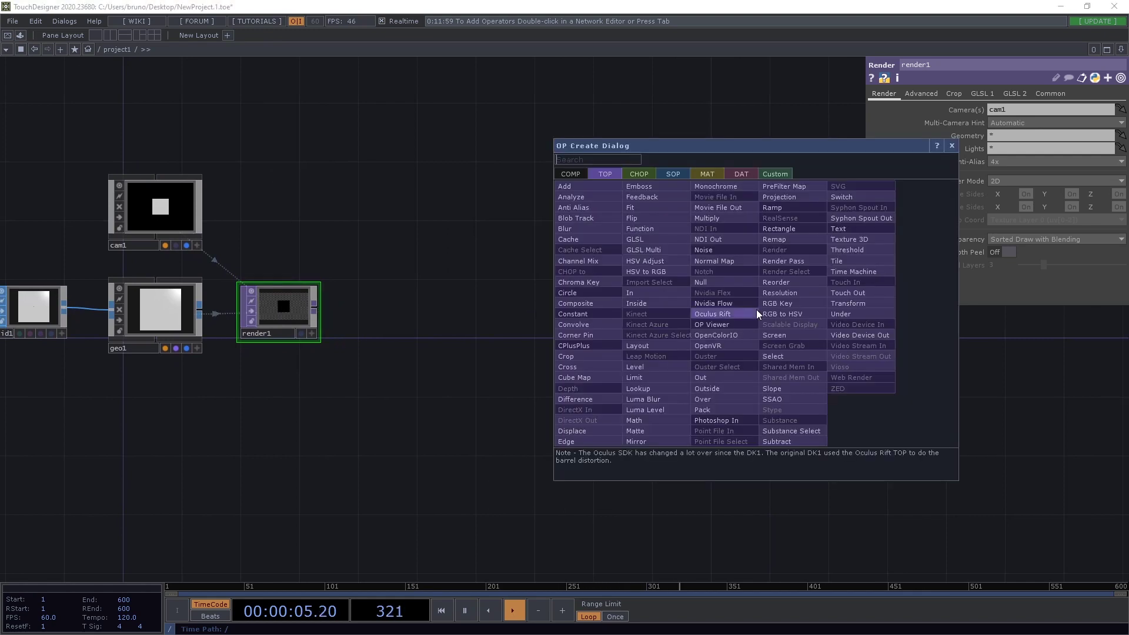
text(out)
key(Return)
click(756, 309)
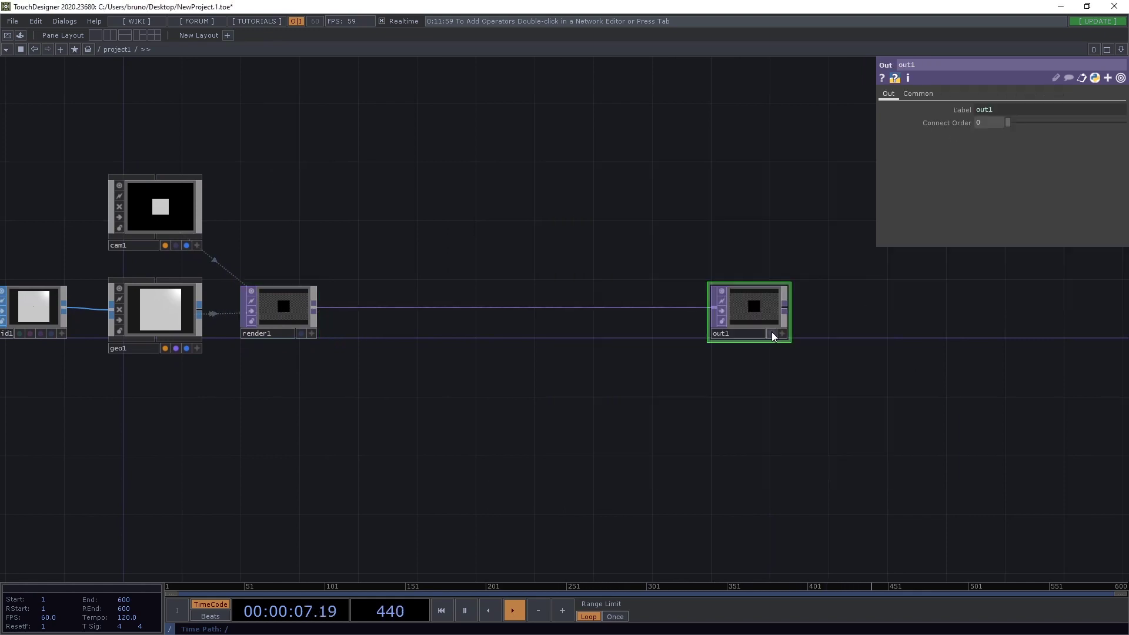
click(771, 334)
- Set the Render TOP's resolution to 1080 by 1080
click(281, 310)
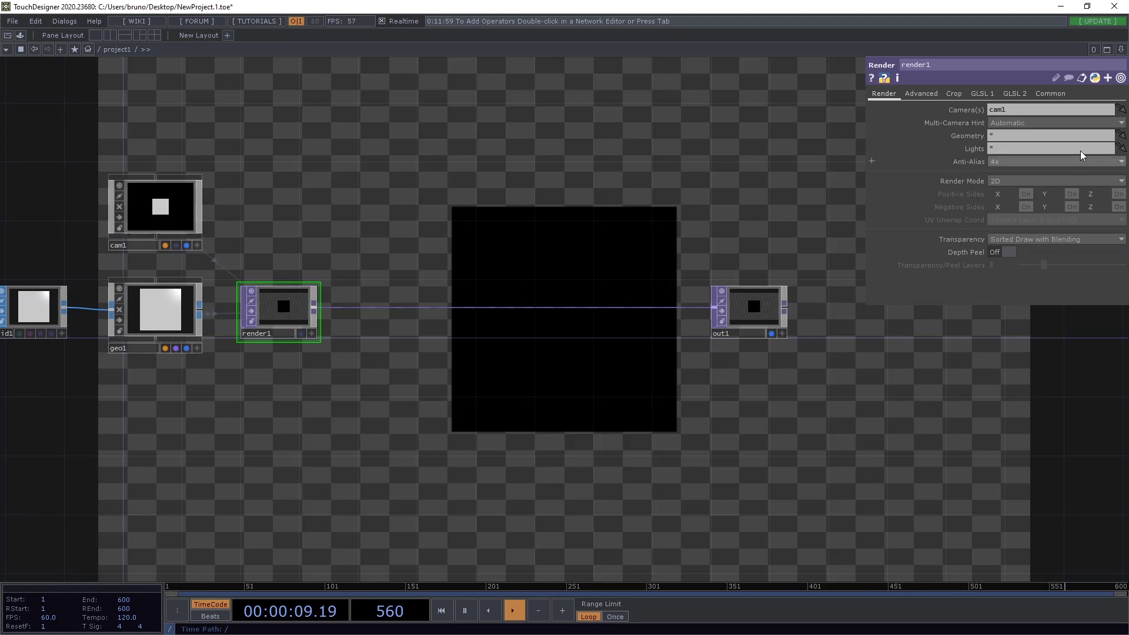
click(1053, 93)
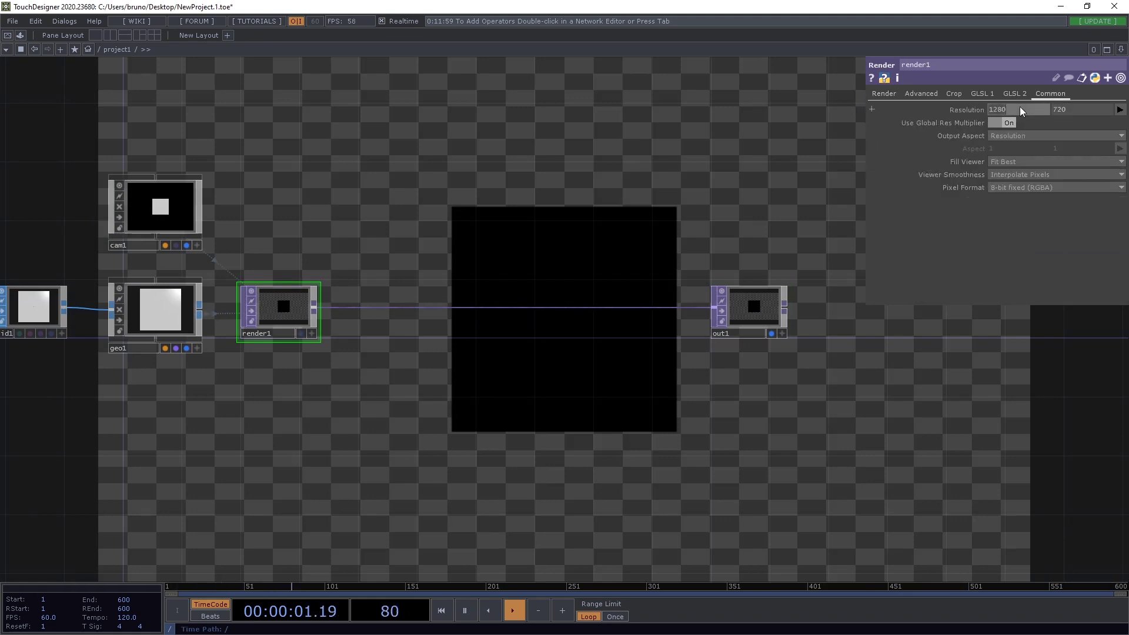
click(1020, 109)
text(1080)
key(Tab)
text(1080)
key(Return)
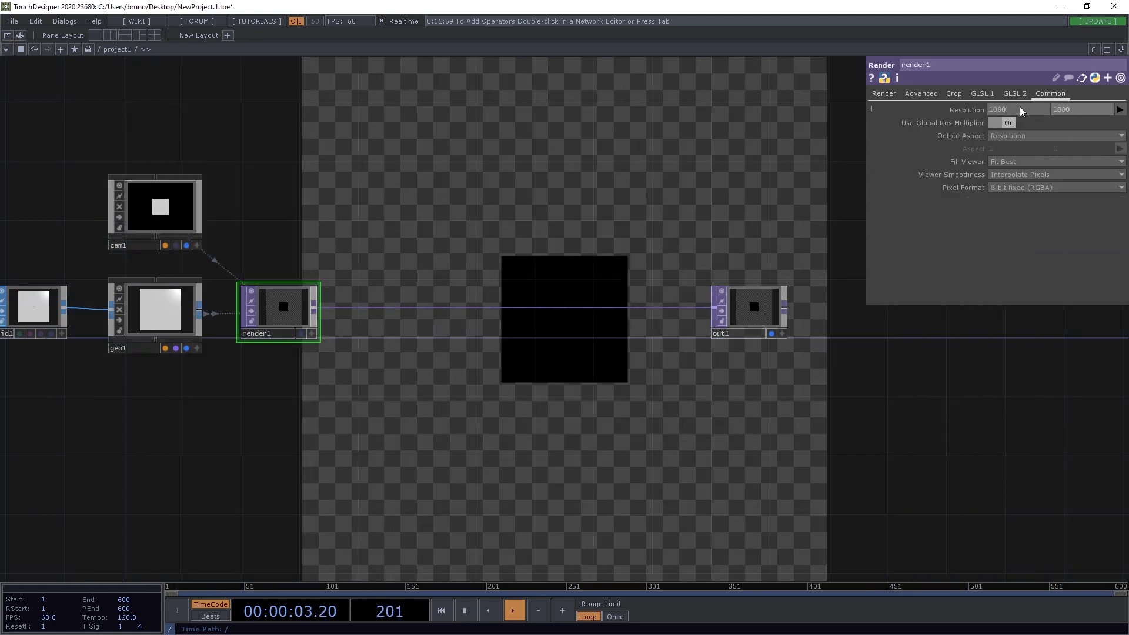
- Add a GLSL material in the empty area ahead of the grid and assign it to the geometry component
mouse_move(344, 226)
mouse_down()
mouse_move(417, 242)
mouse_move(706, 256)
mouse_up()
scroll(417, 241, down, 3)
drag(455, 293, 587, 313)
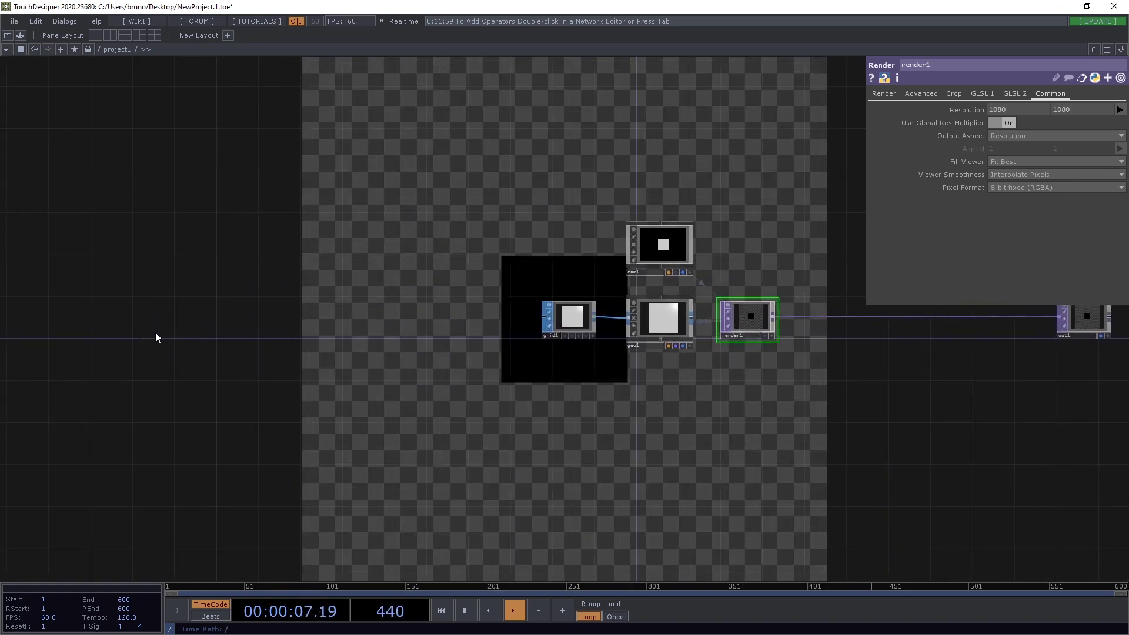
key(Tab)
text(glsl)
key(Tab)
key(Tab)
key(Tab)
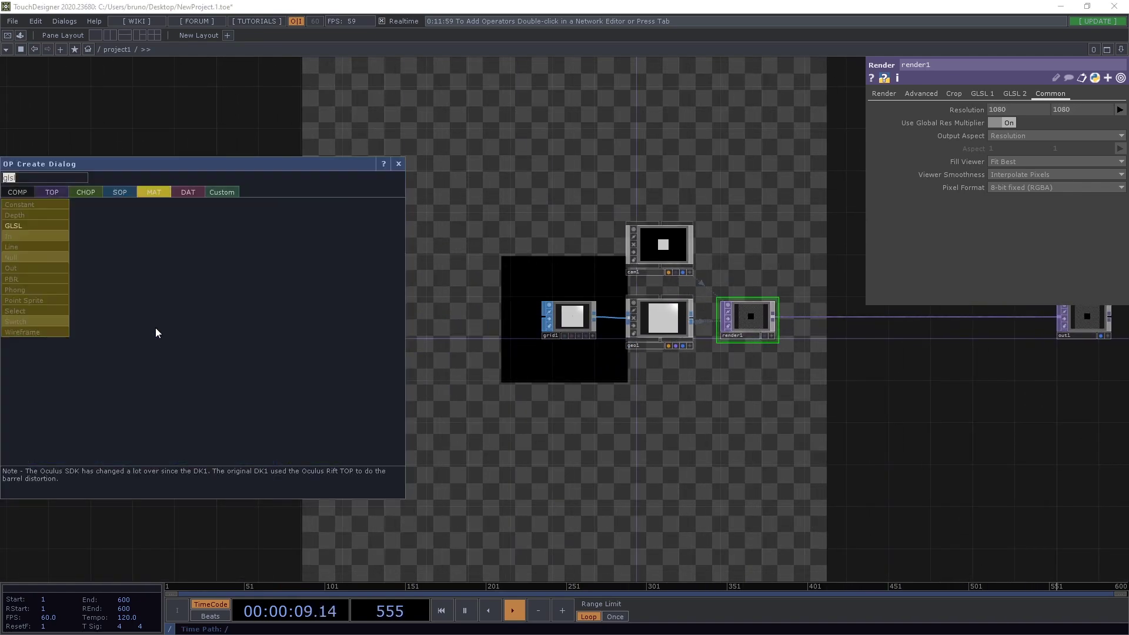
click(48, 225)
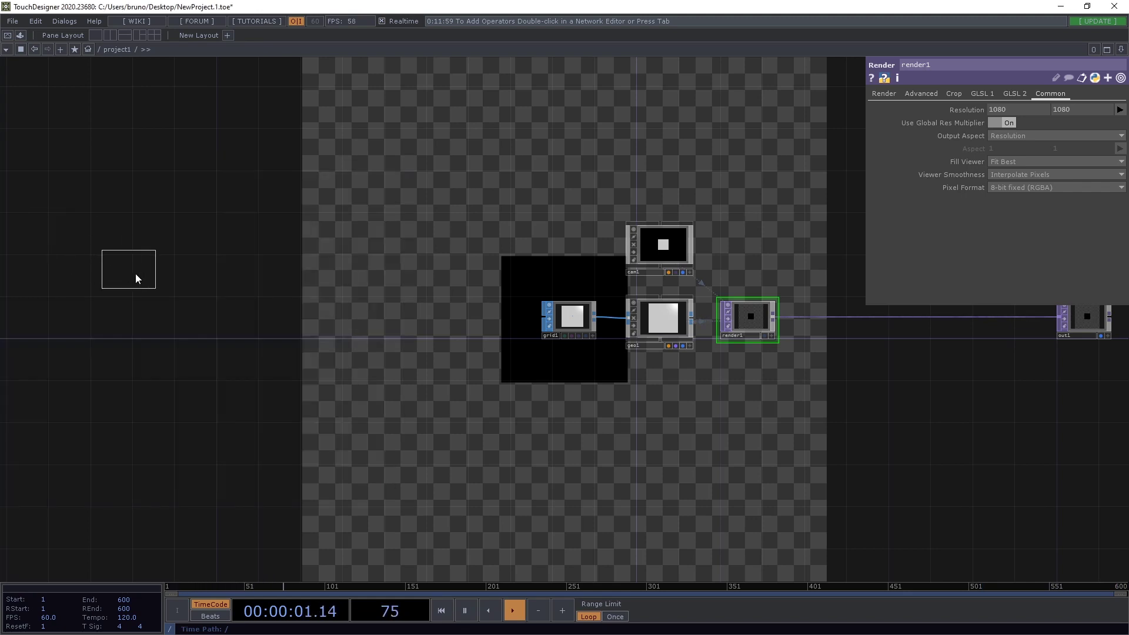
click(223, 293)
drag(142, 314, 667, 312)
click(678, 308)
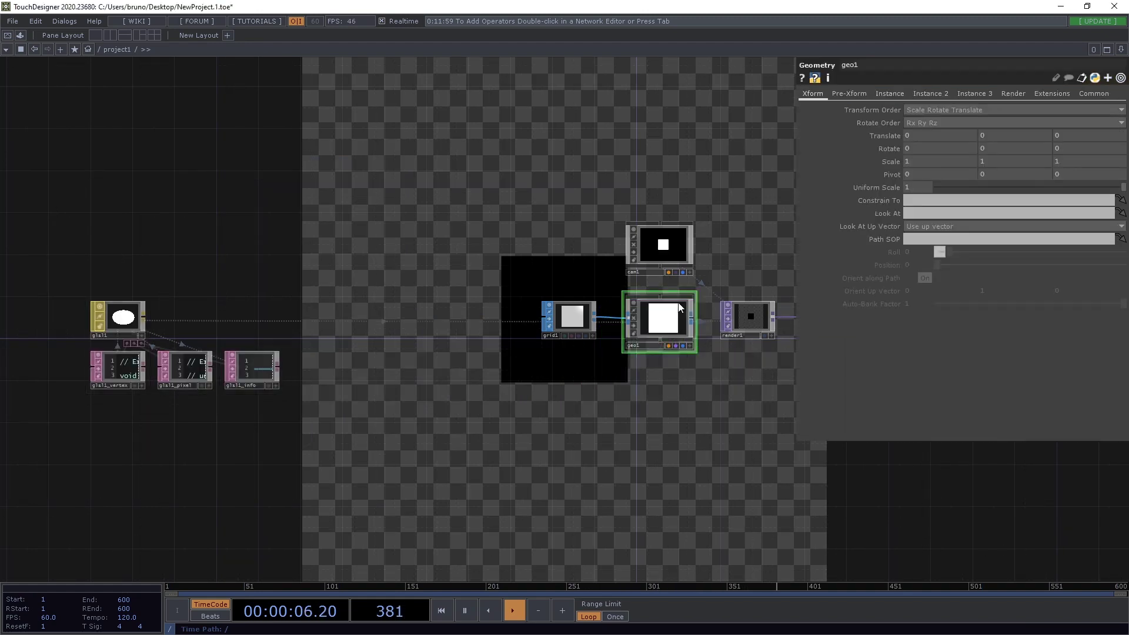
- Set the GLSL material's Wire Frame option to OpenGL Tesselated Wire Frame
drag(305, 307, 425, 309)
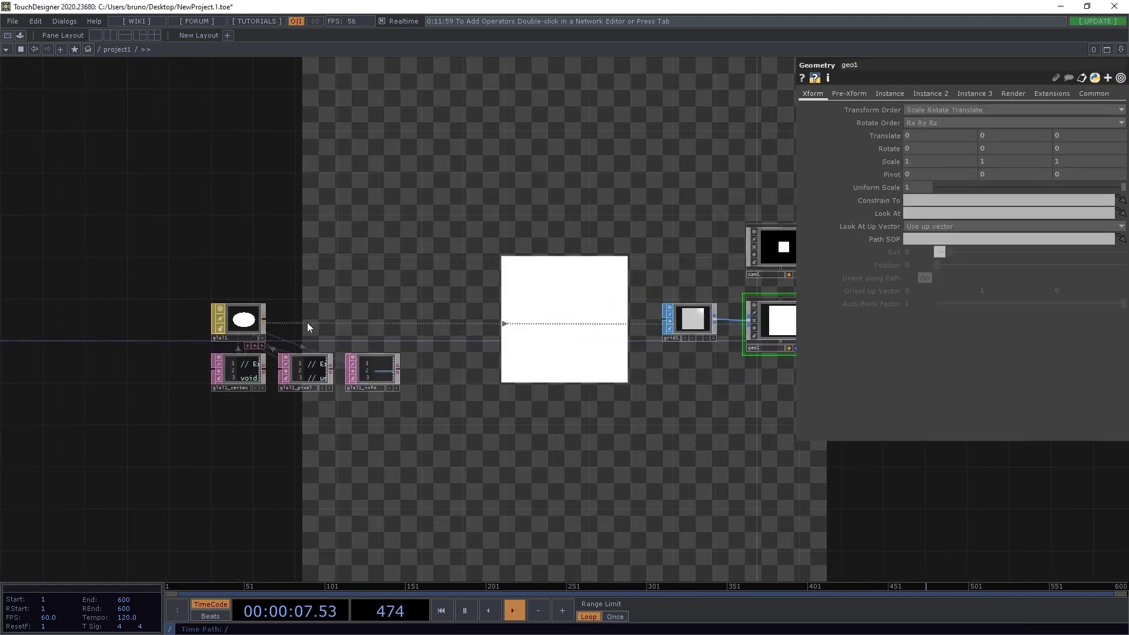
click(253, 321)
click(1030, 94)
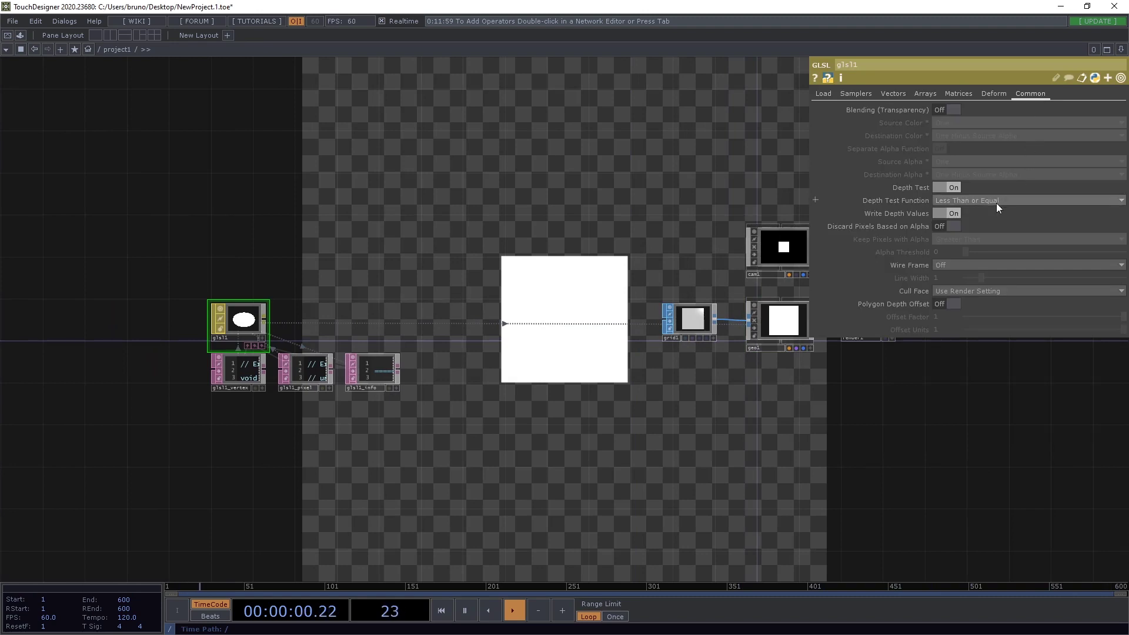
click(980, 266)
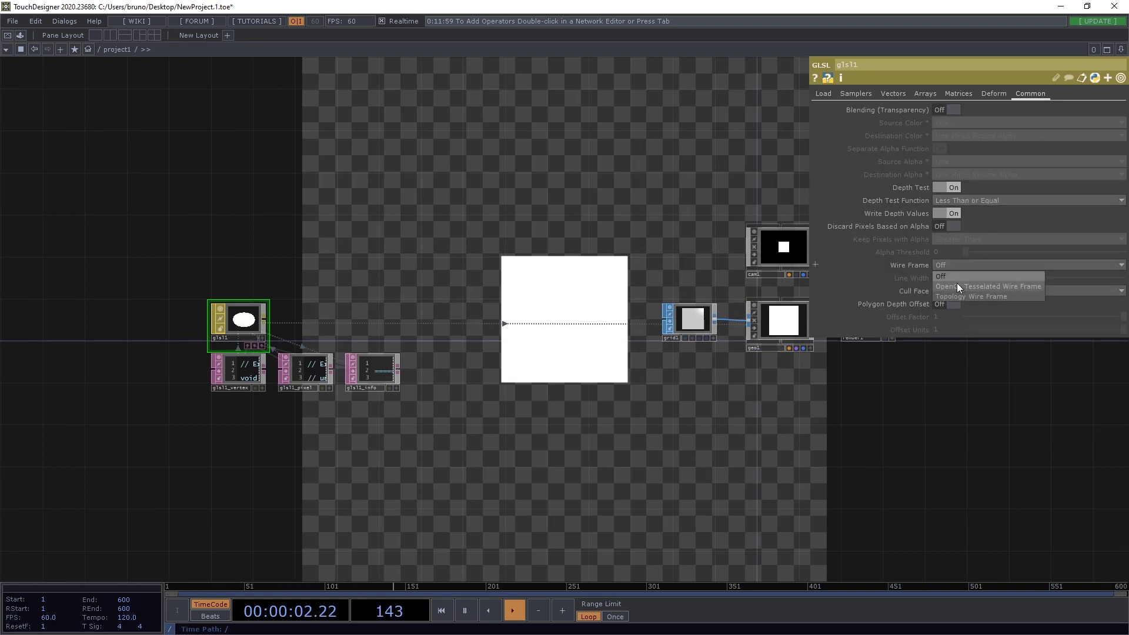
click(958, 287)
- Set the camera's Z translation to 2
click(777, 245)
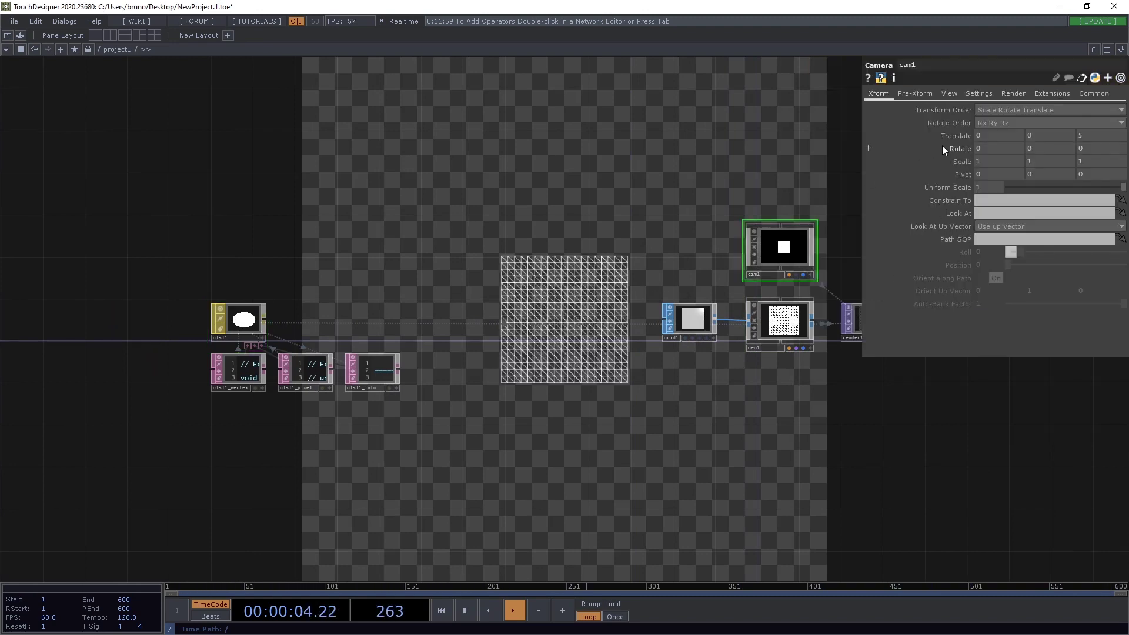
click(1093, 136)
text(2)
key(Return)
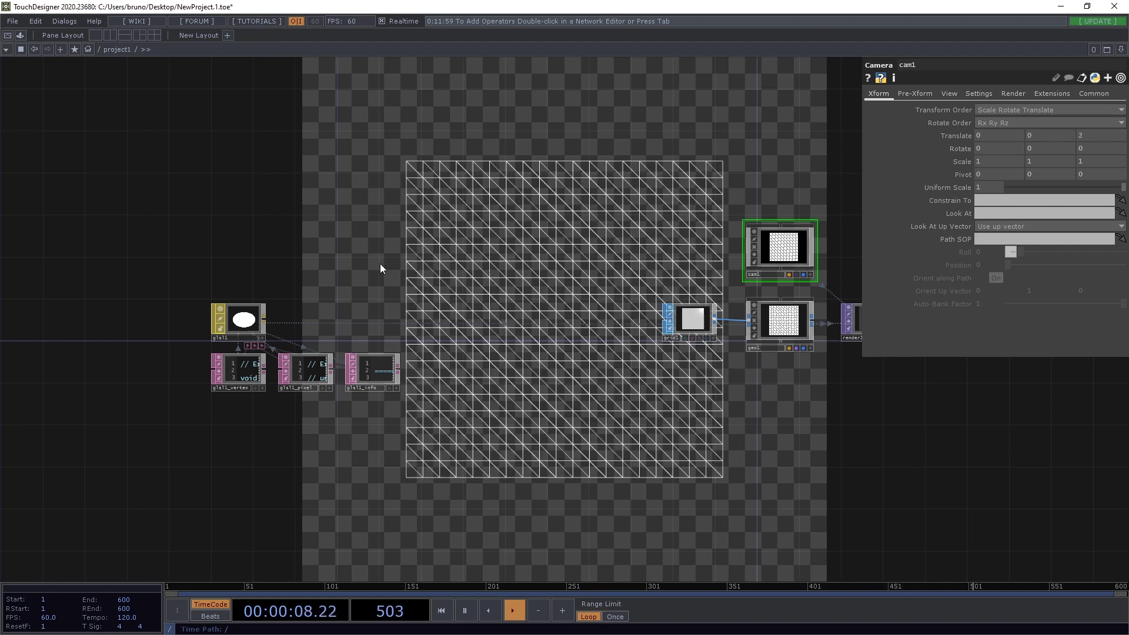
- Add a Noise TOP in the empty area ahead of and above the GLSL material
drag(294, 264, 423, 284)
scroll(422, 283, down, 2)
drag(237, 262, 622, 353)
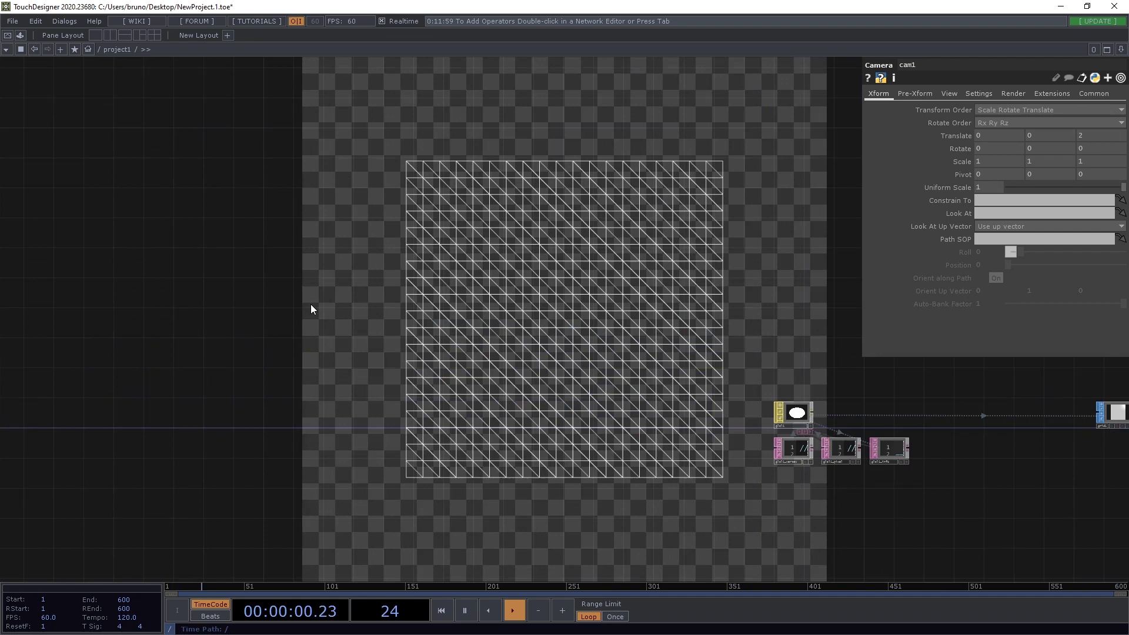
key(Tab)
text(noise)
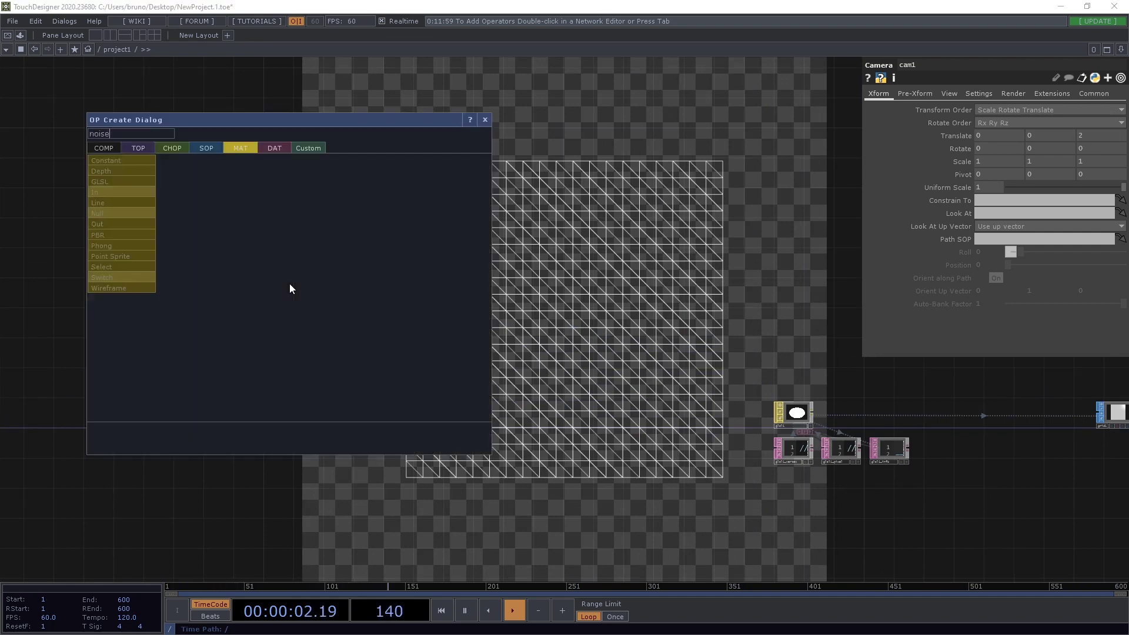
click(289, 284)
click(289, 284)
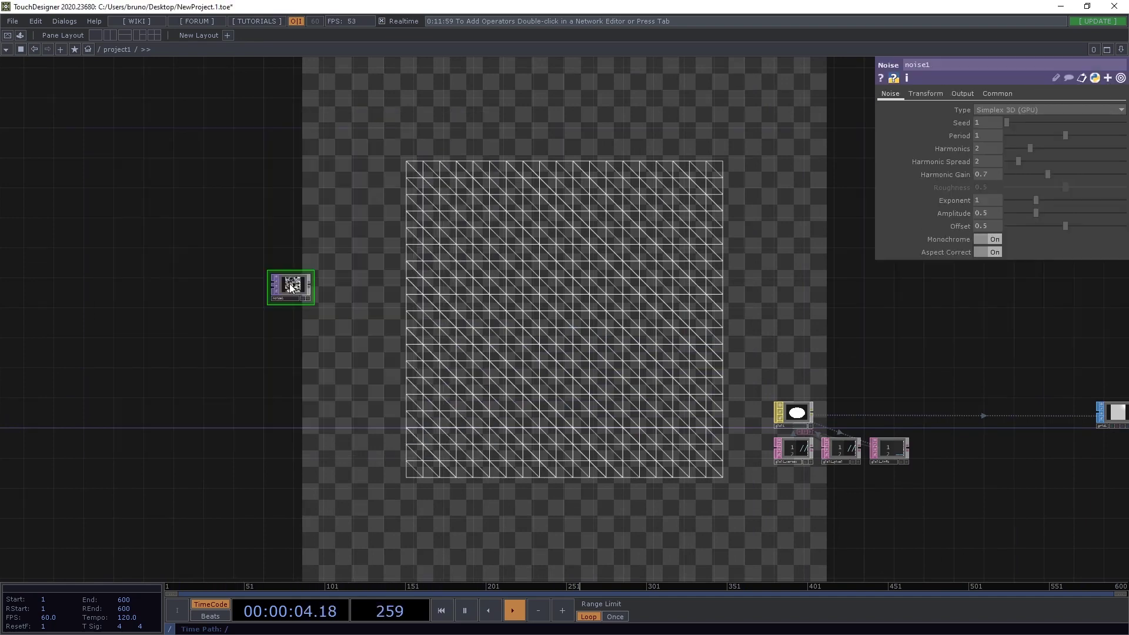
- Connect the noise output to a new Null TOP placed above the GLSL material
click(312, 287)
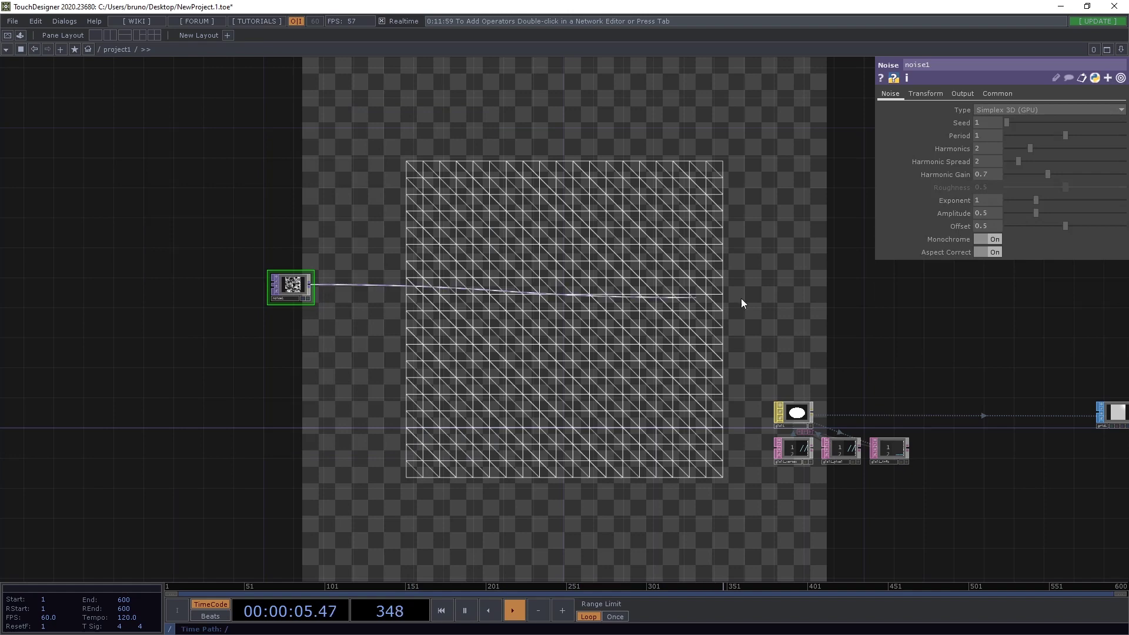
click(788, 282)
text(nul)
key(Return)
click(788, 281)
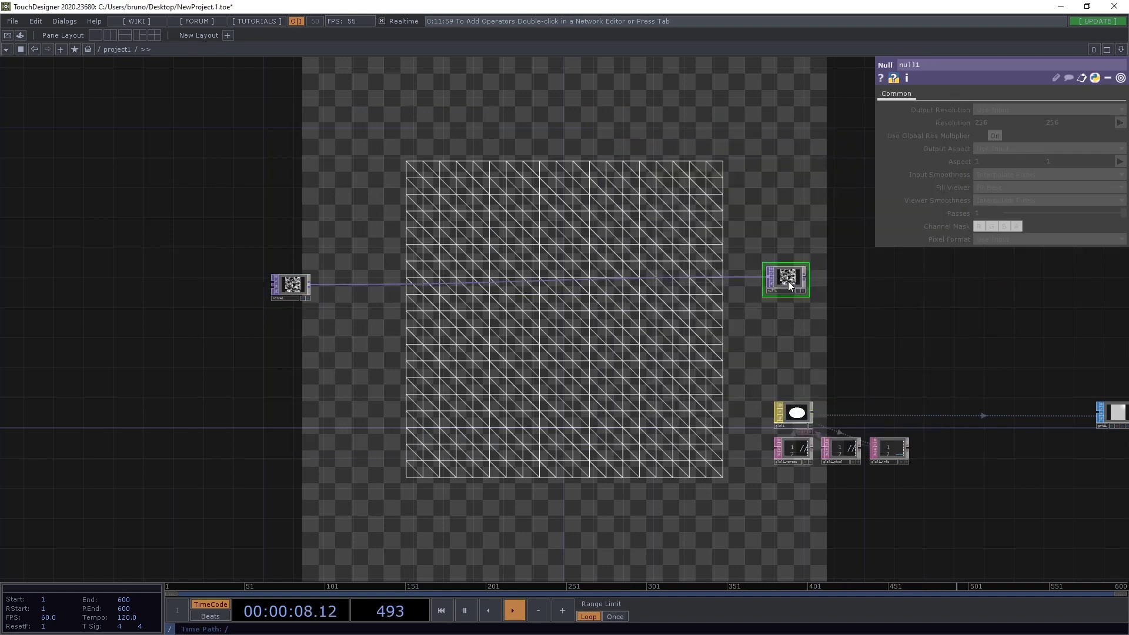
- Rename the Null TOP to displacement and align it level with the noise node
click(796, 281)
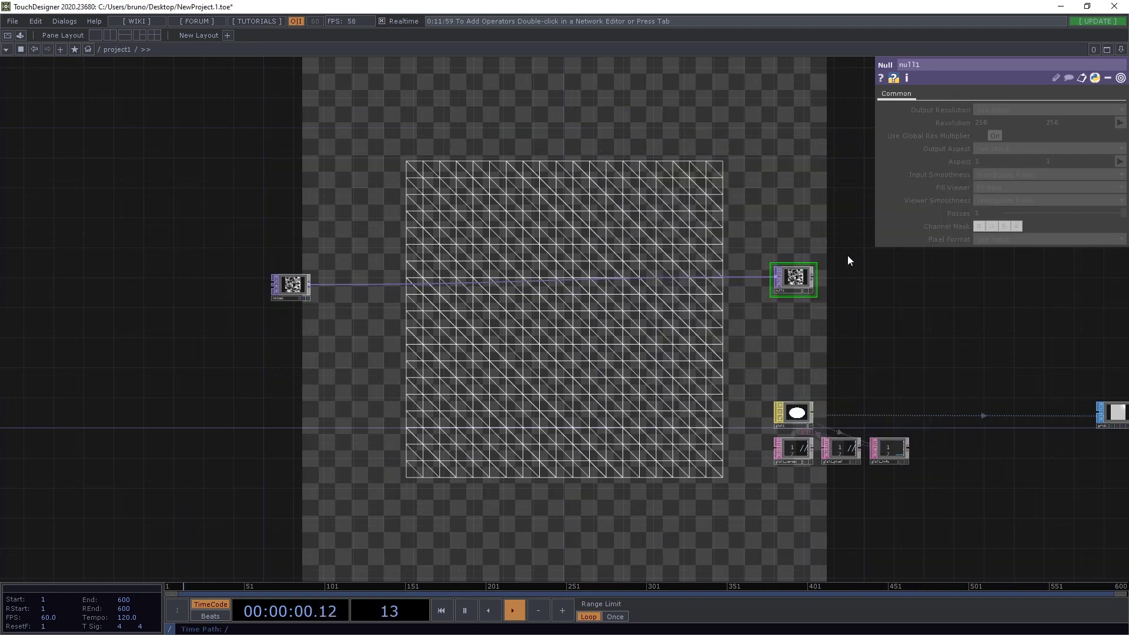
click(951, 64)
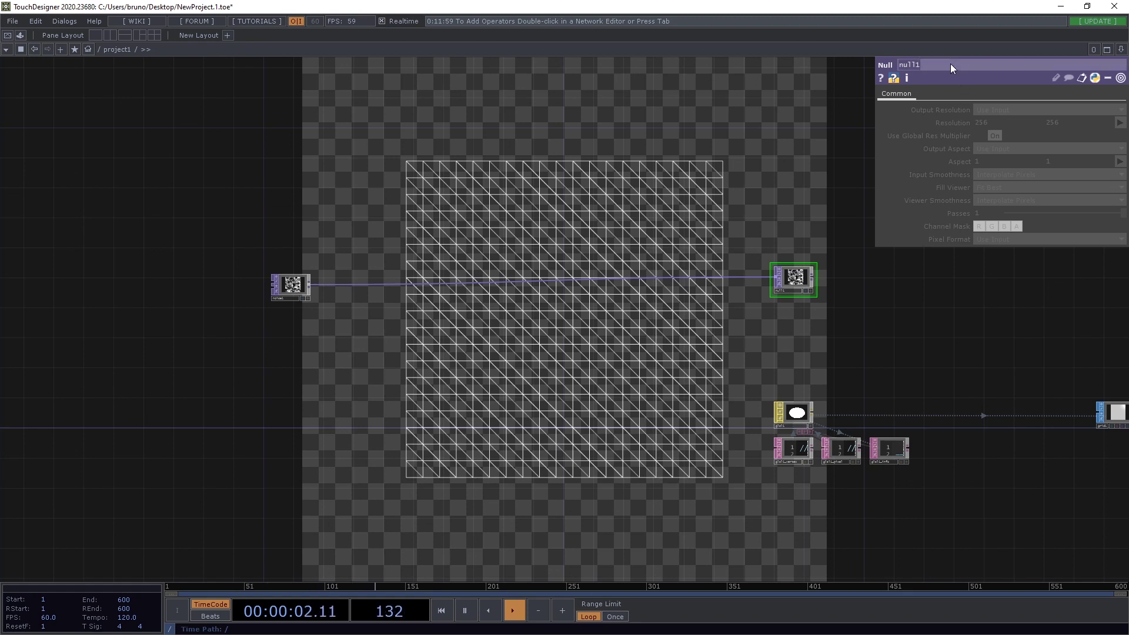
text(displacement)
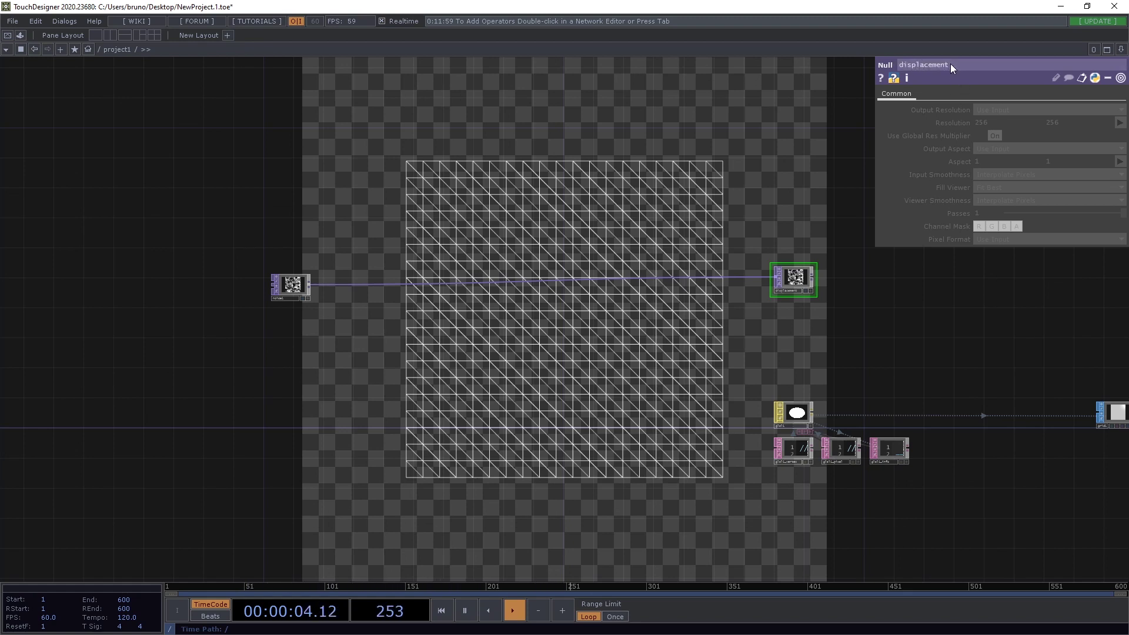
drag(795, 284, 794, 291)
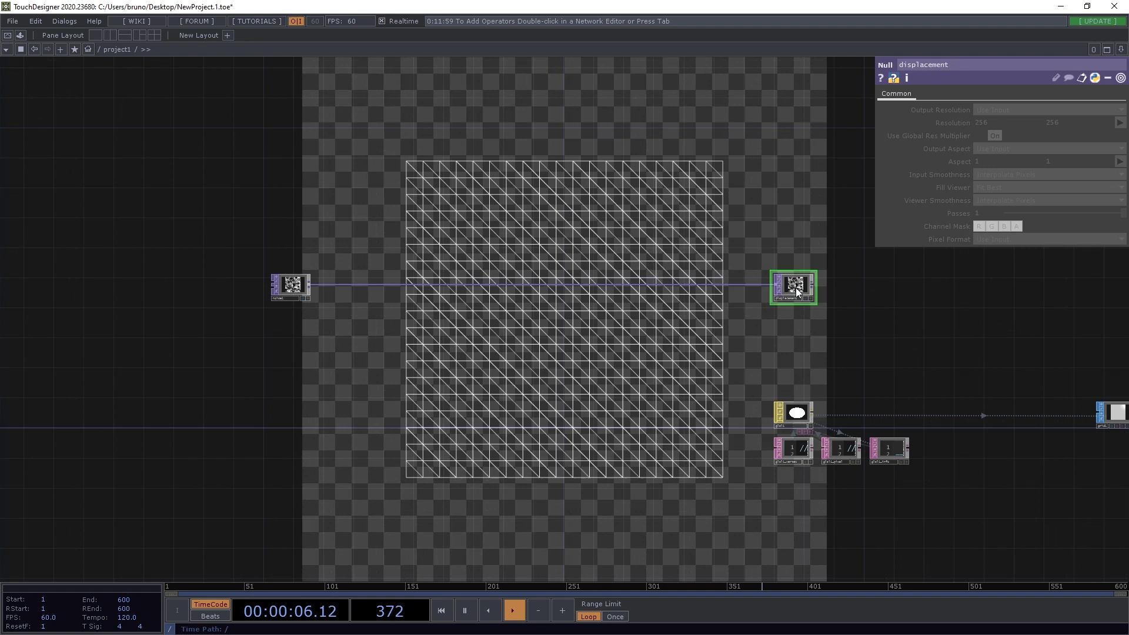
- Add a sampler to the GLSL material named sDisplacement, using the displacement Null as its TOP
scroll(788, 359, up, 2)
drag(782, 361, 649, 307)
click(656, 389)
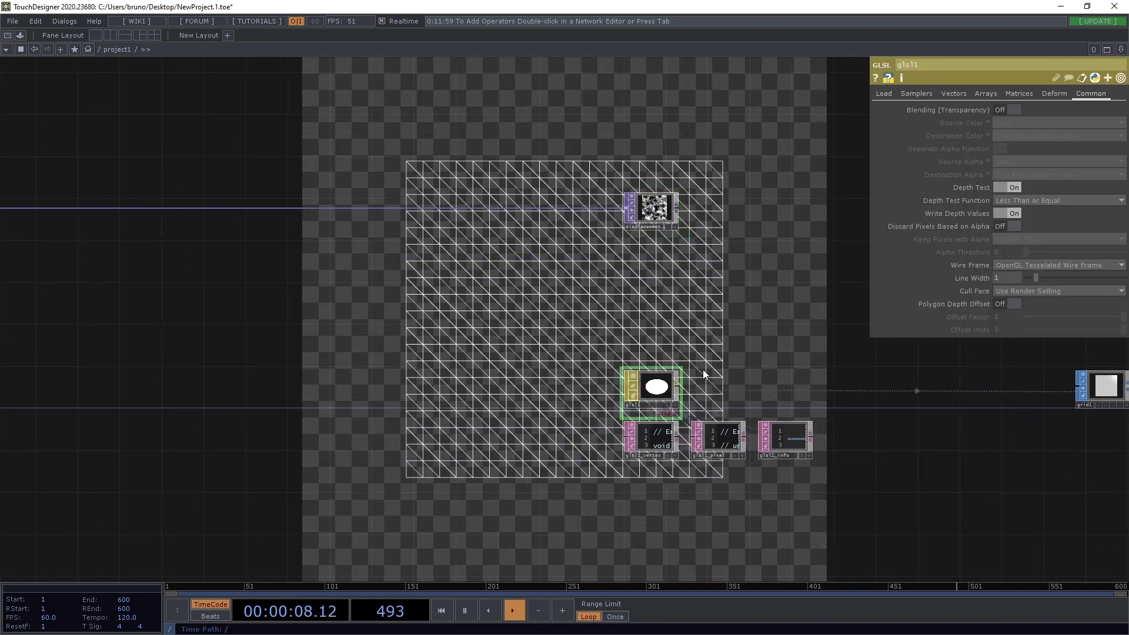
click(926, 93)
click(1021, 110)
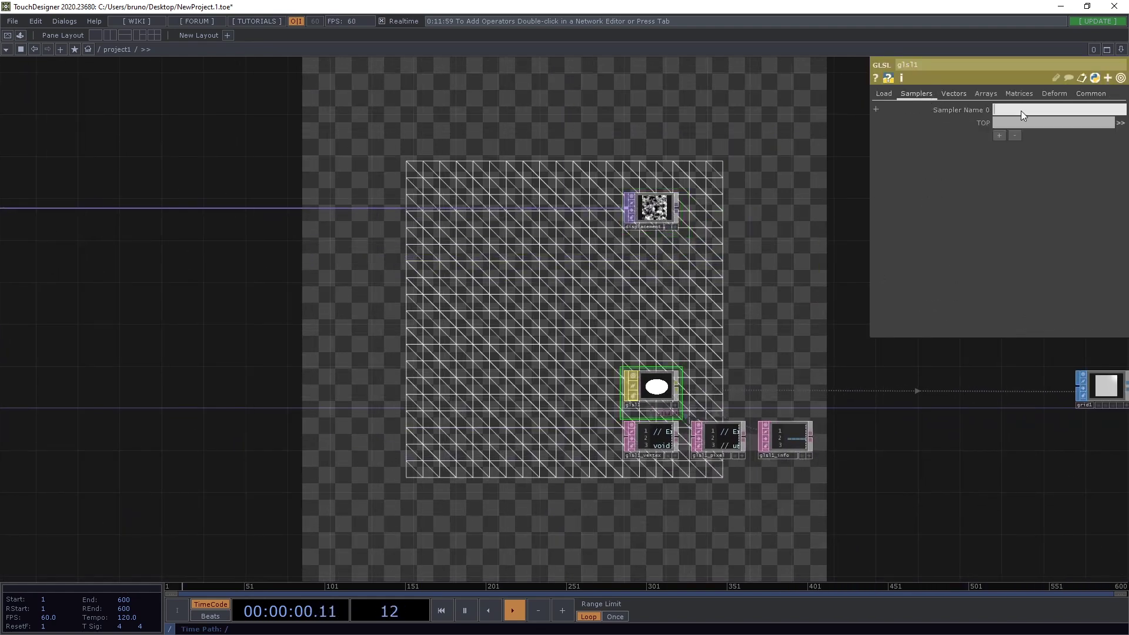
text(sDisplacement)
key(Return)
drag(666, 216, 1025, 123)
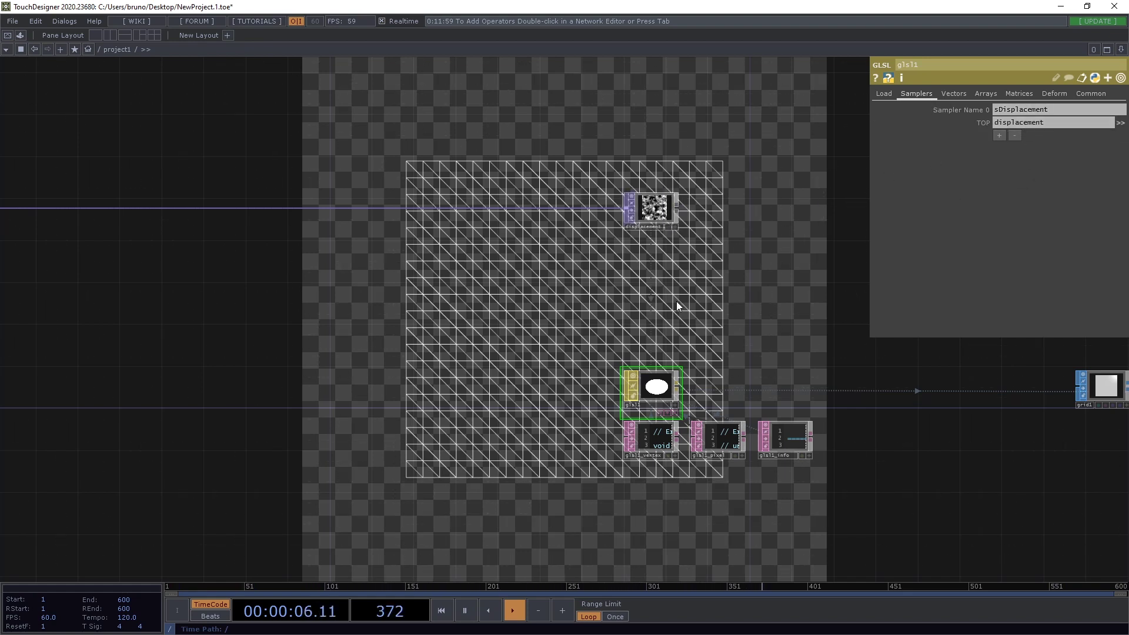
- Open the GLSL material's vertex shader in Sublime Text and replace its comment line with "uniform sampler2D sDisplacement;"
scroll(703, 340, up, 2)
click(641, 477)
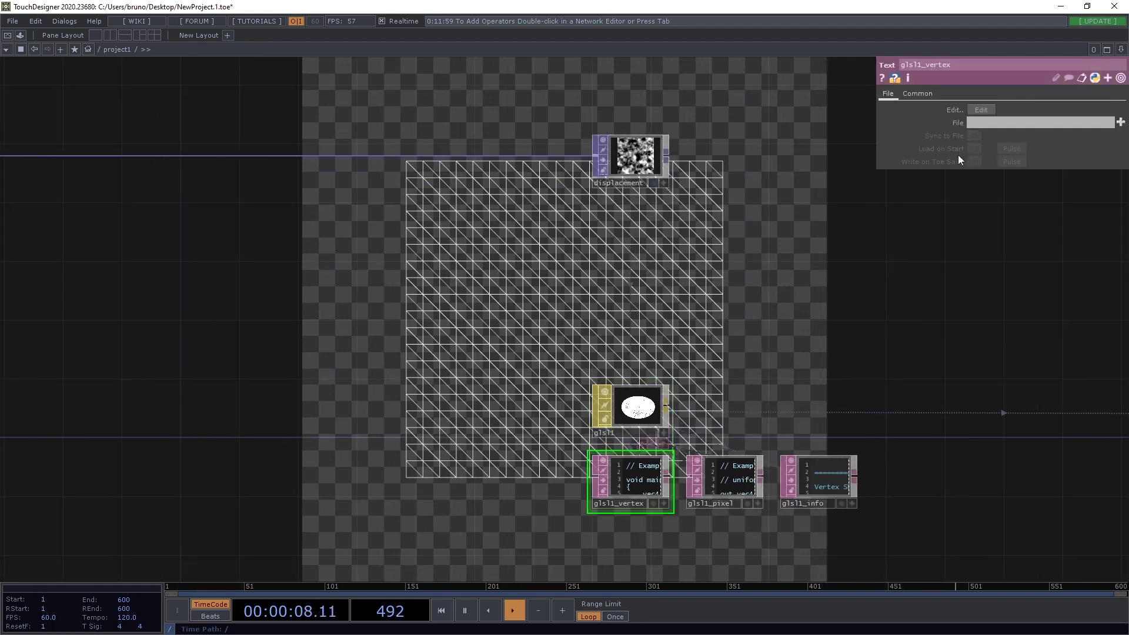
click(980, 108)
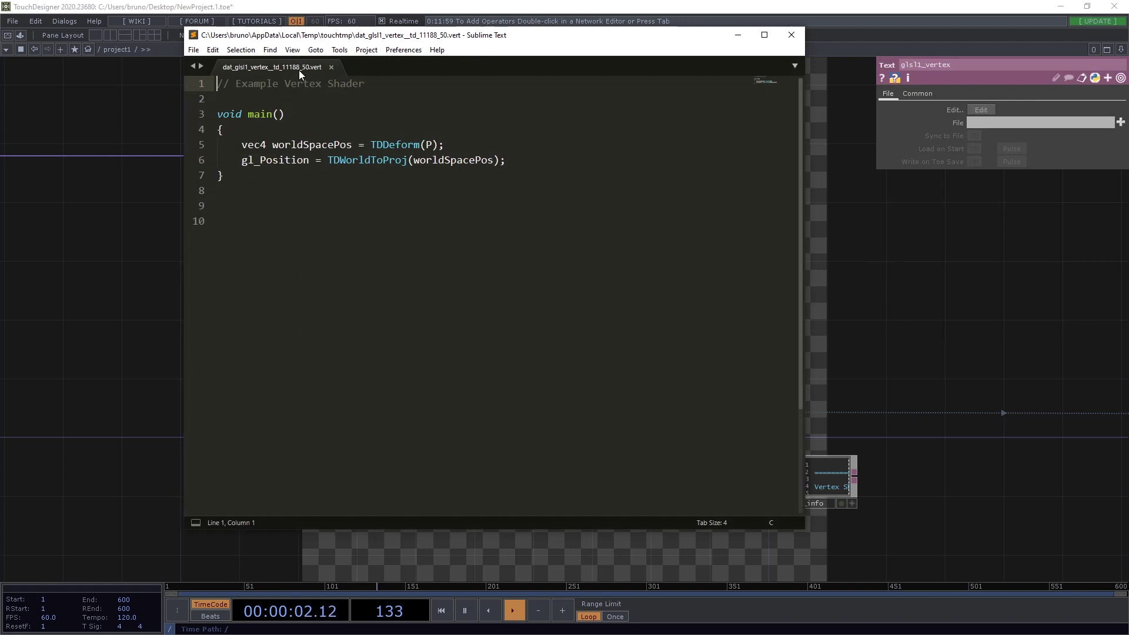
double_click(377, 34)
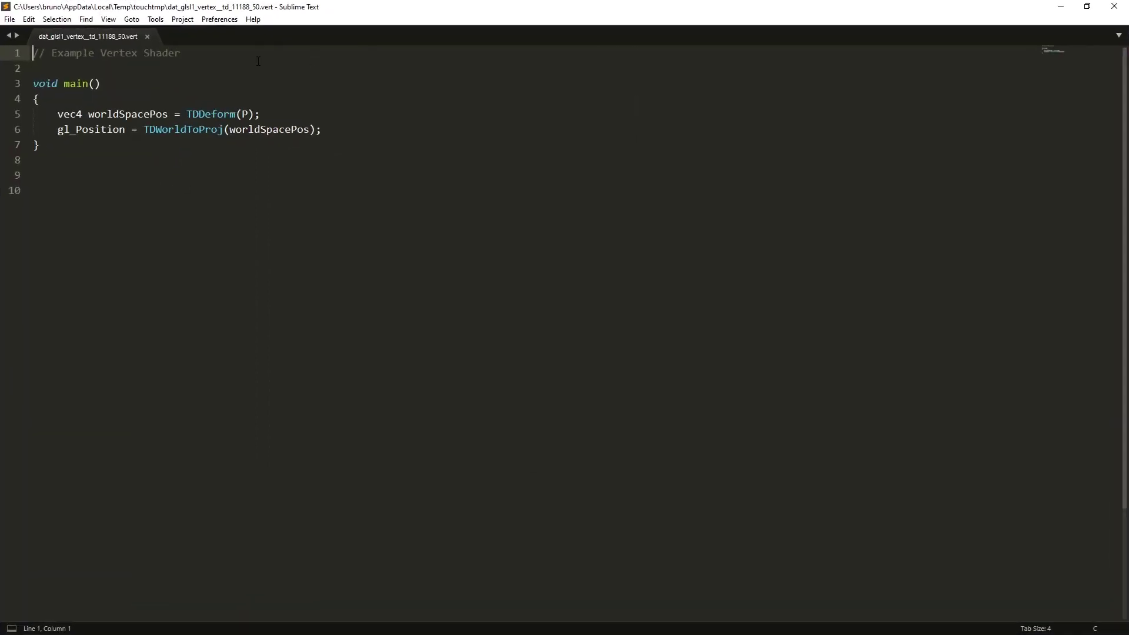
key(shift+Home)
text(u)
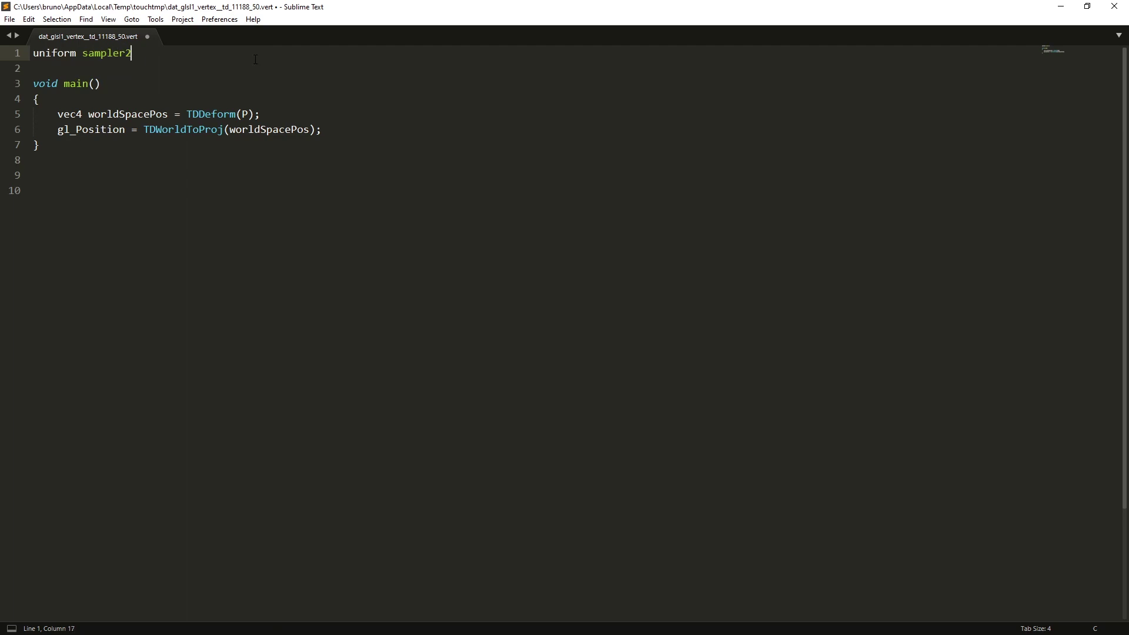
text(sDis)
- In main(), define float noise = texture(sDisplacement, uv[0].xy).r, add it to the y of vec3 pos = P, pass pos to TDDeform, and save
key(Down)
key(Down)
key(Down)
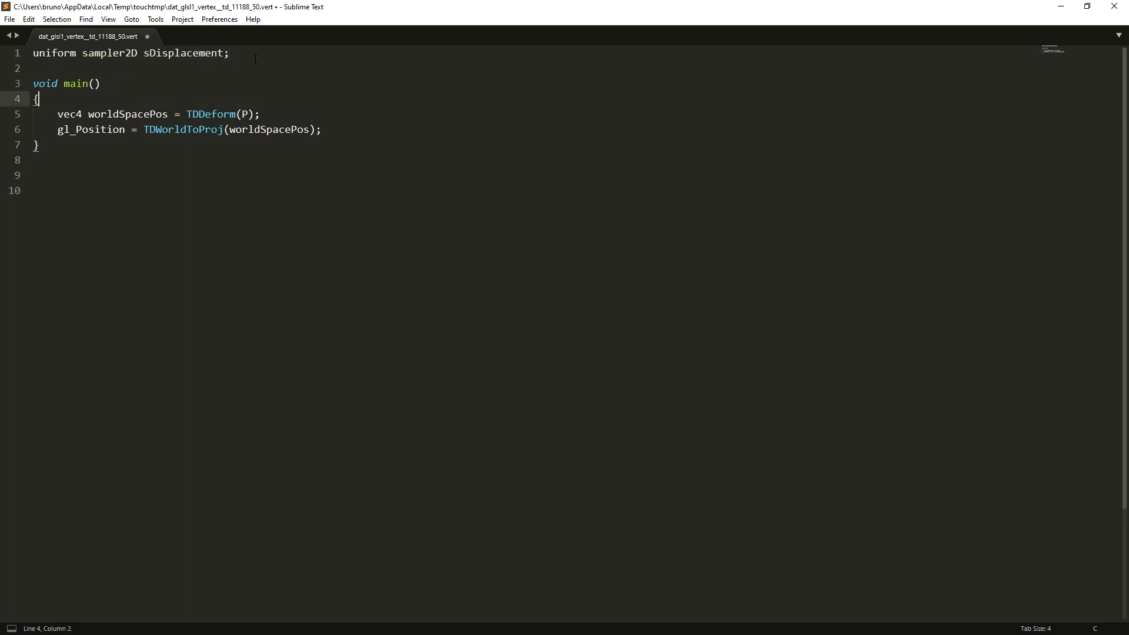
key(Return)
key(Return)
key(Return)
key(Up)
key(Up)
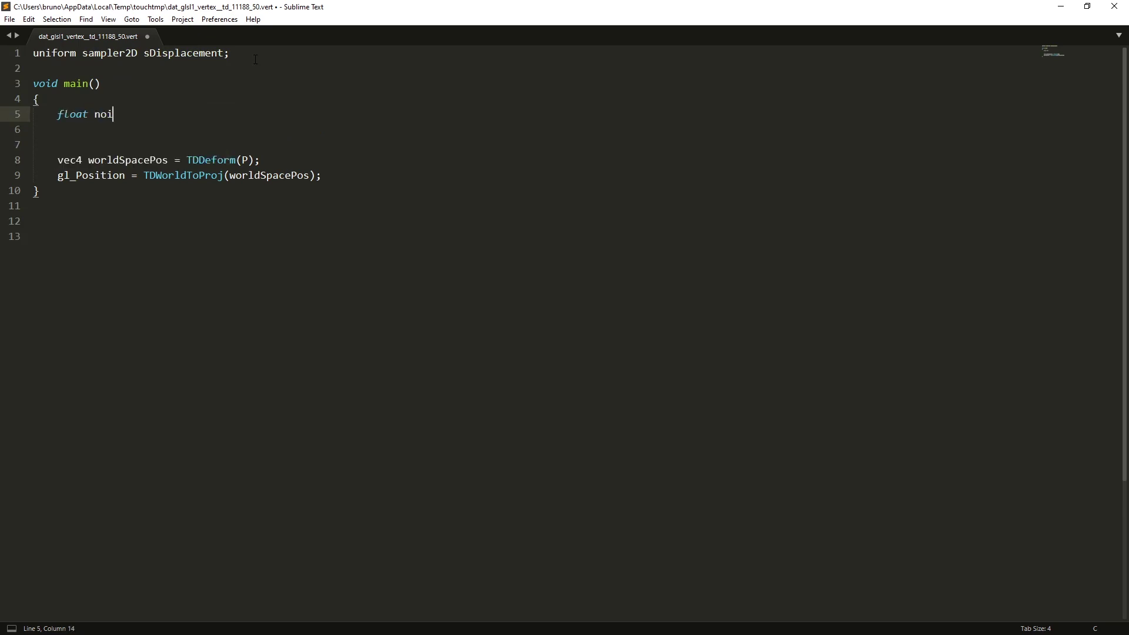
text(texture(sDisplacement, uv[0].xy).r;)
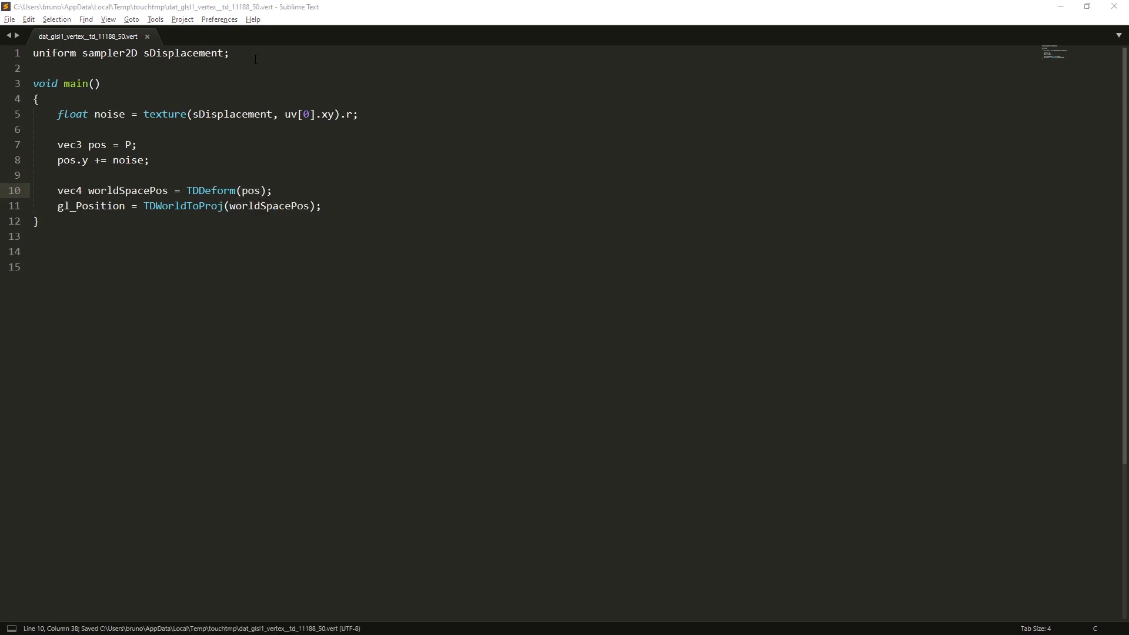
- Switch back to TouchDesigner and set the Noise TOP's Period to 3 and Harmonics to 1
key(alt+Tab)
drag(698, 293, 932, 287)
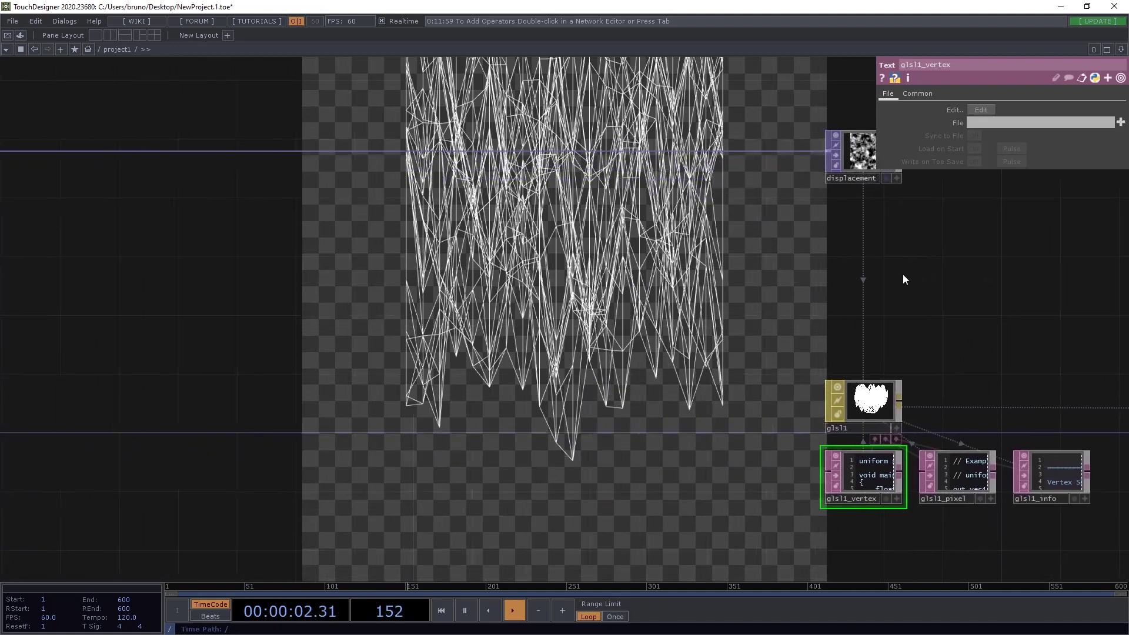
drag(648, 278, 685, 289)
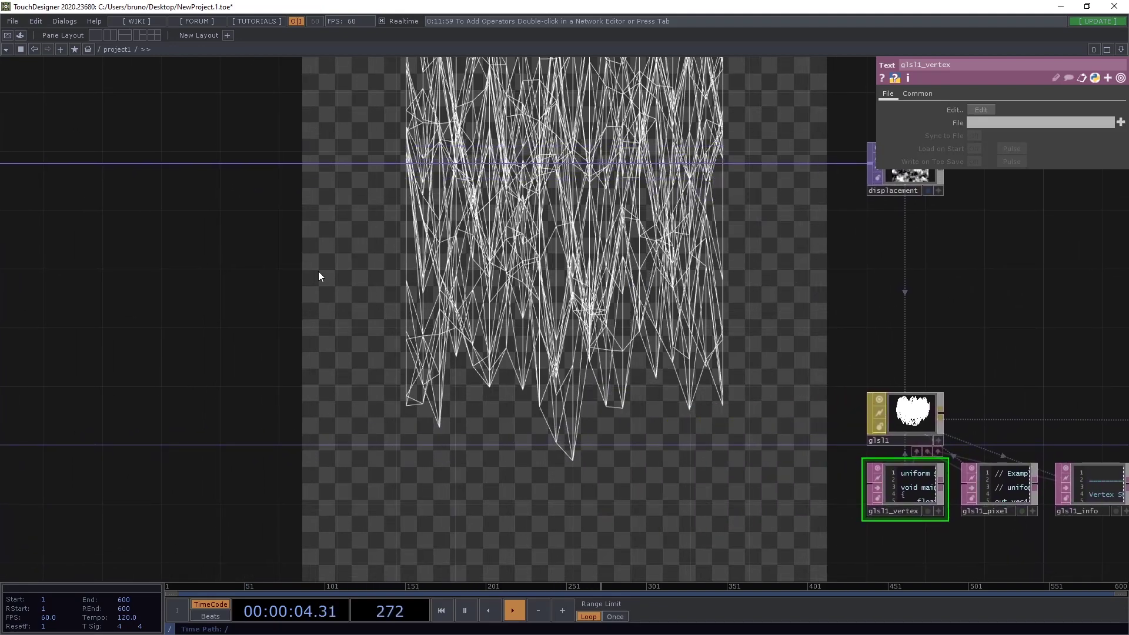
drag(529, 303, 934, 394)
drag(266, 335, 295, 289)
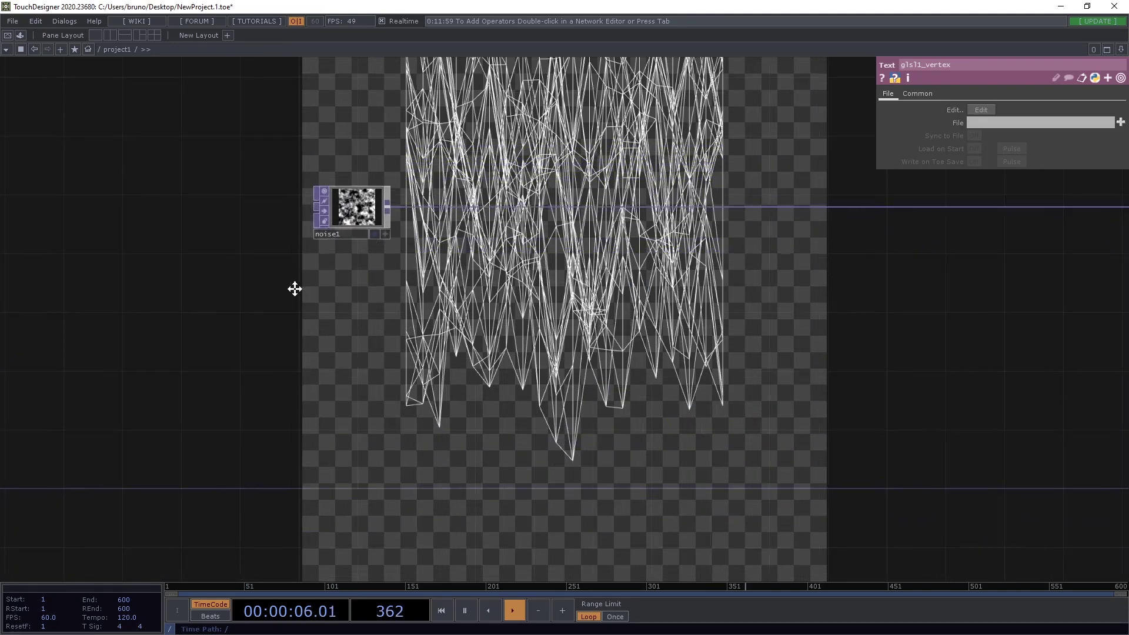
click(340, 198)
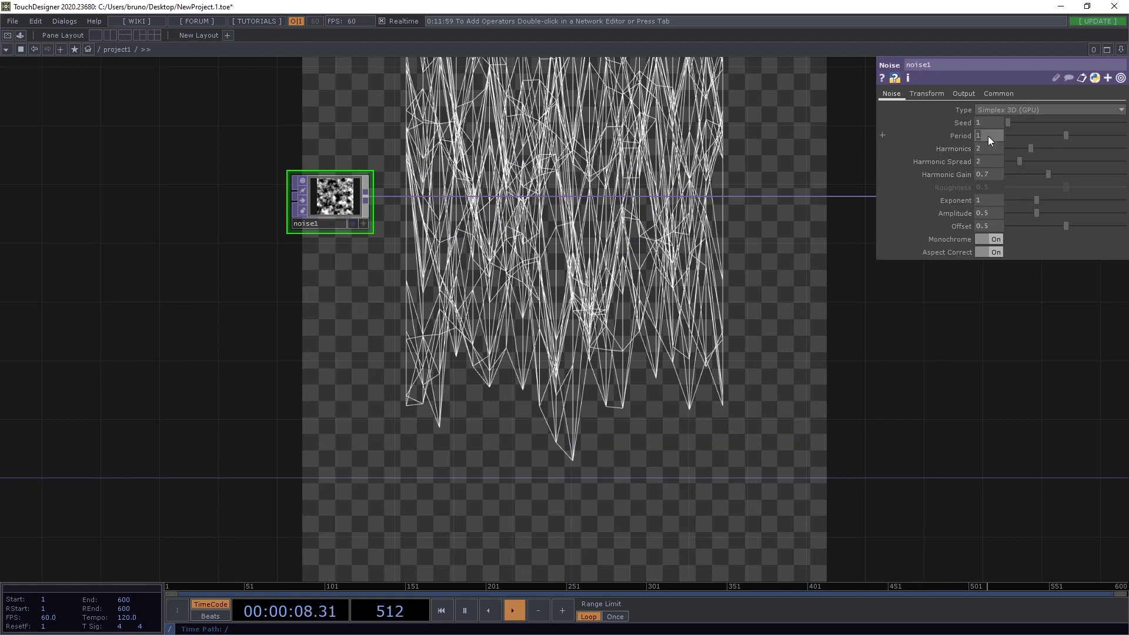
key(Tab)
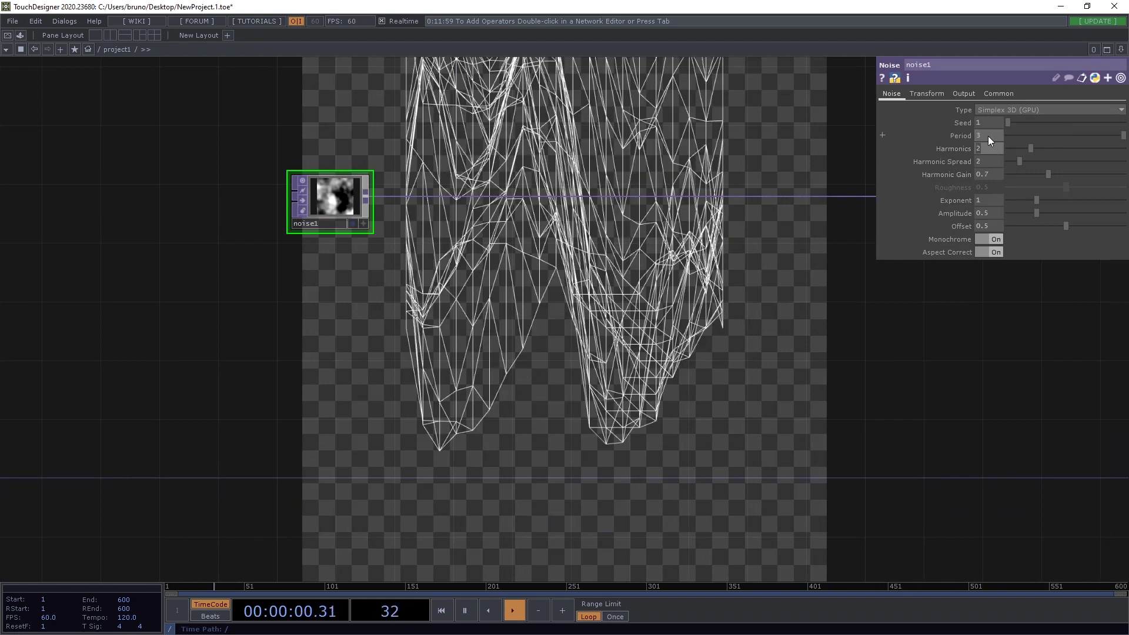
text(1)
- Set the Noise TOP's Amplitude to 0.3 and Offset to 0
key(Tab)
key(Tab)
key(Tab)
key(Tab)
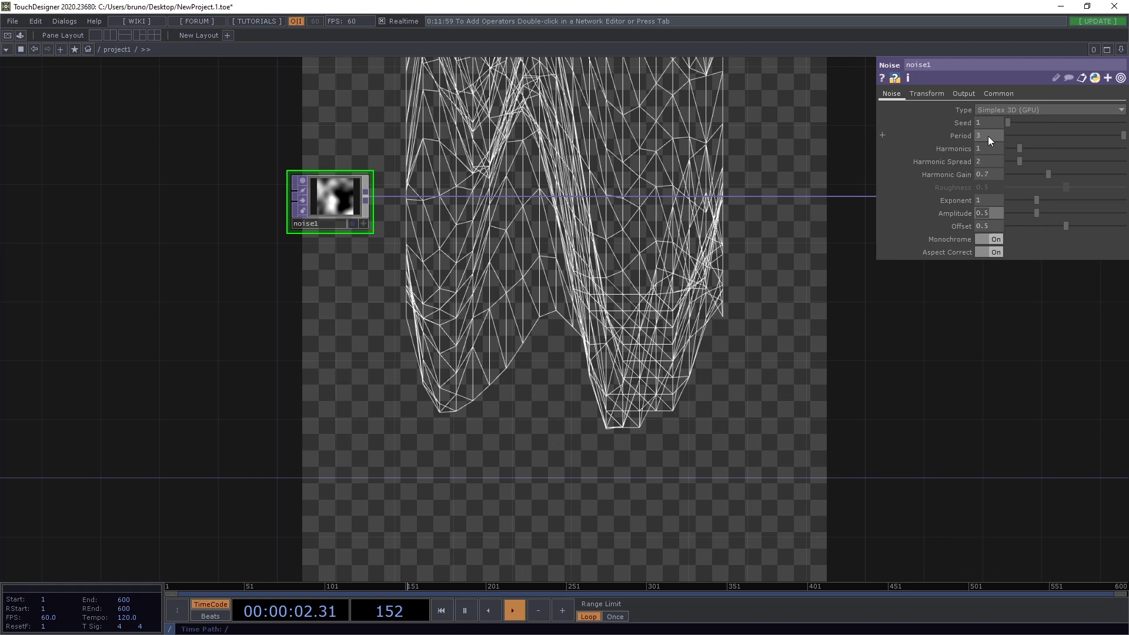
text(0.3)
key(Tab)
text(0)
key(Tab)
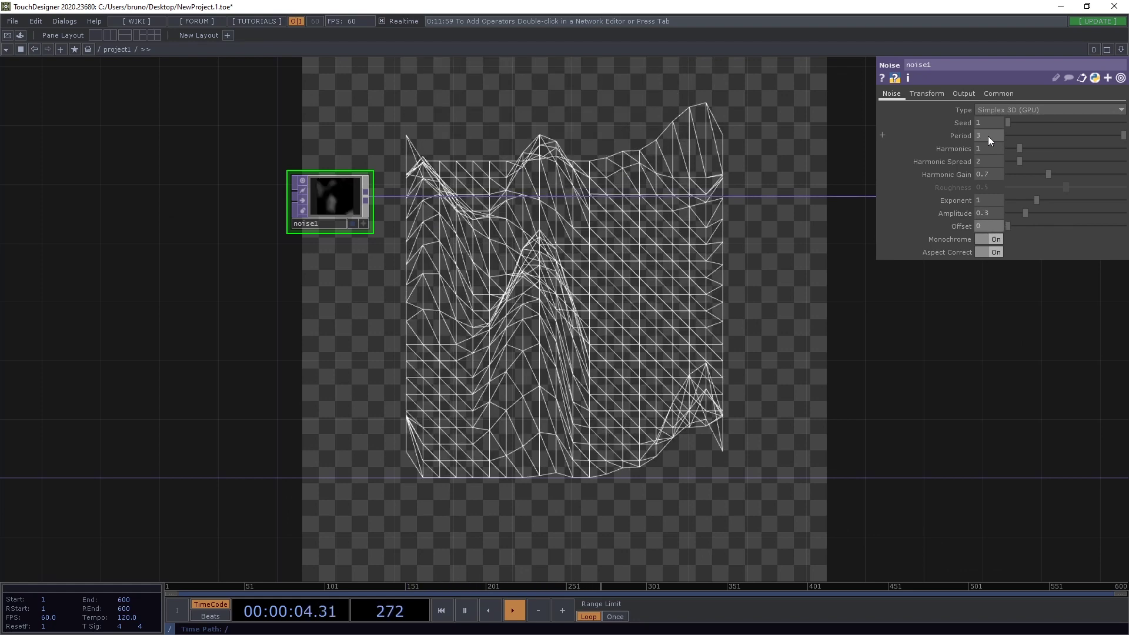
- Examine the displaced mesh from several angles in the geometry component's interactive viewer
drag(784, 346, 403, 333)
drag(796, 340, 232, 251)
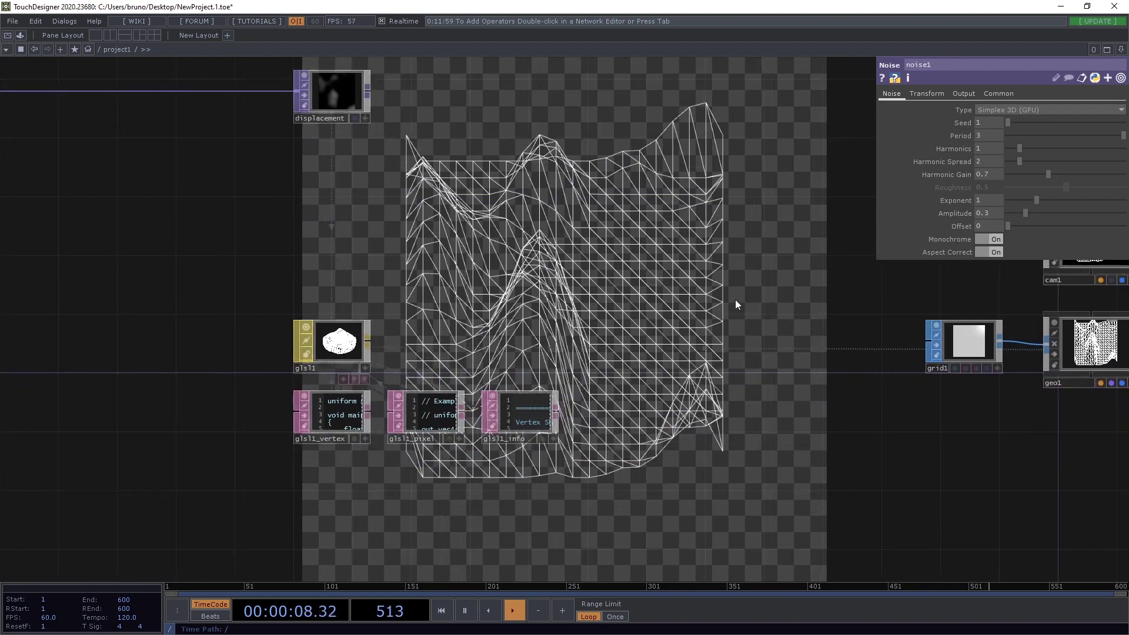
drag(736, 300, 327, 263)
scroll(778, 255, up, 6)
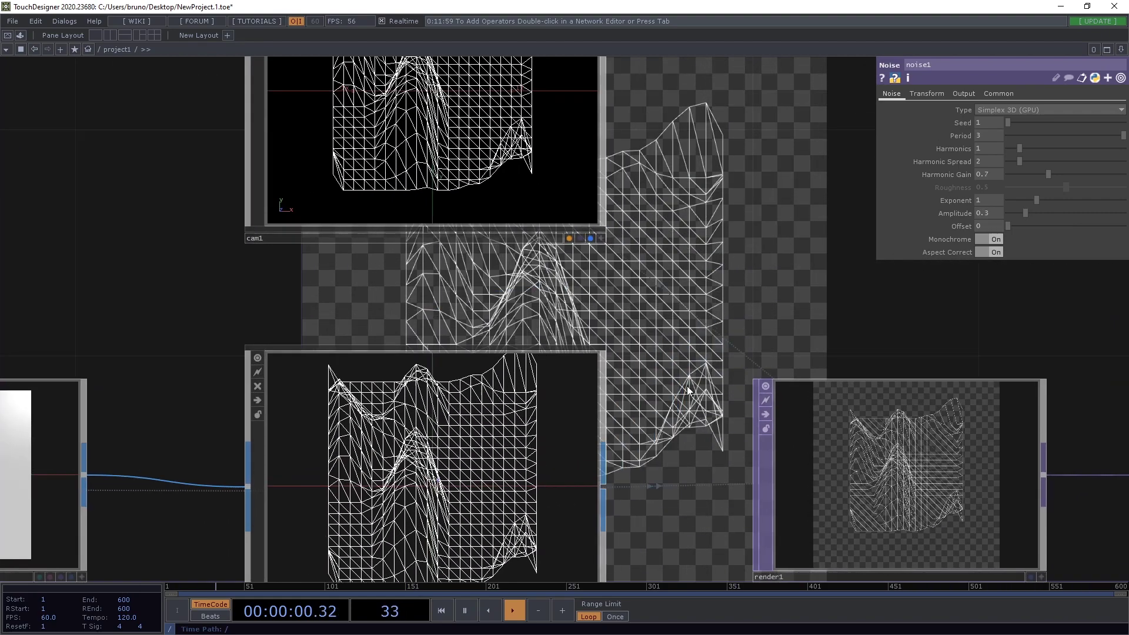
drag(663, 425, 652, 221)
click(591, 427)
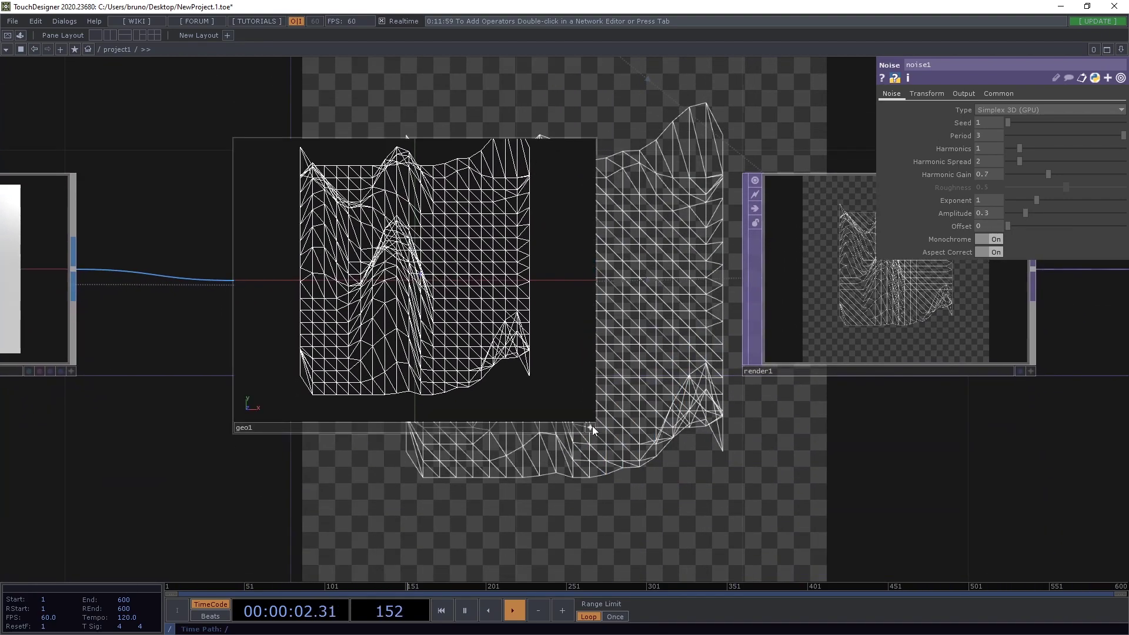
drag(511, 330, 374, 323)
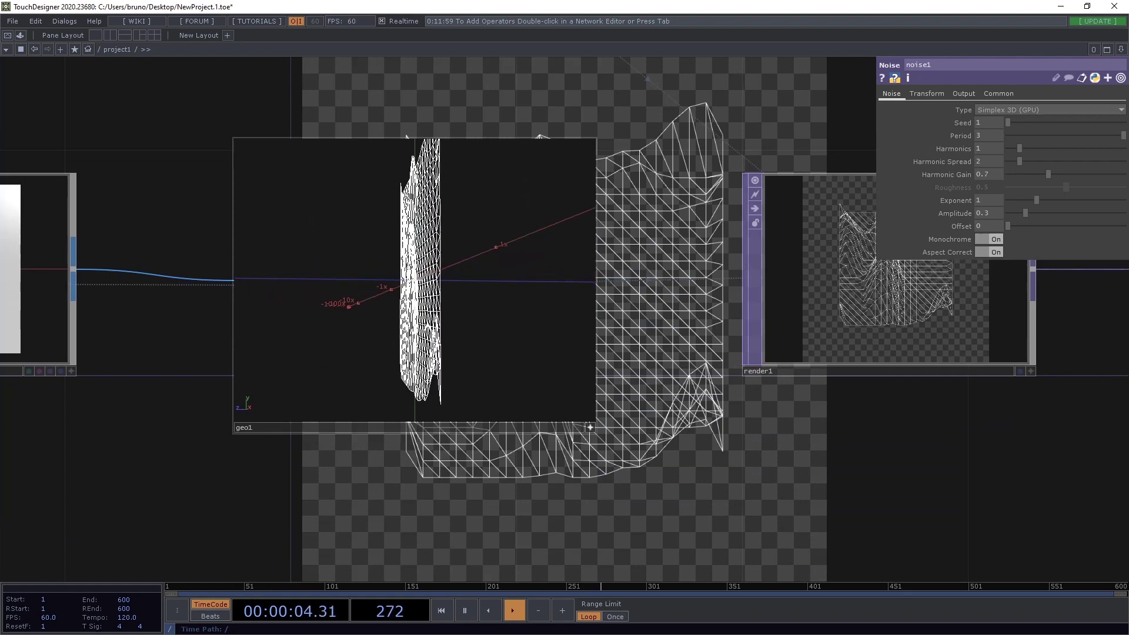
scroll(470, 325, down, 2)
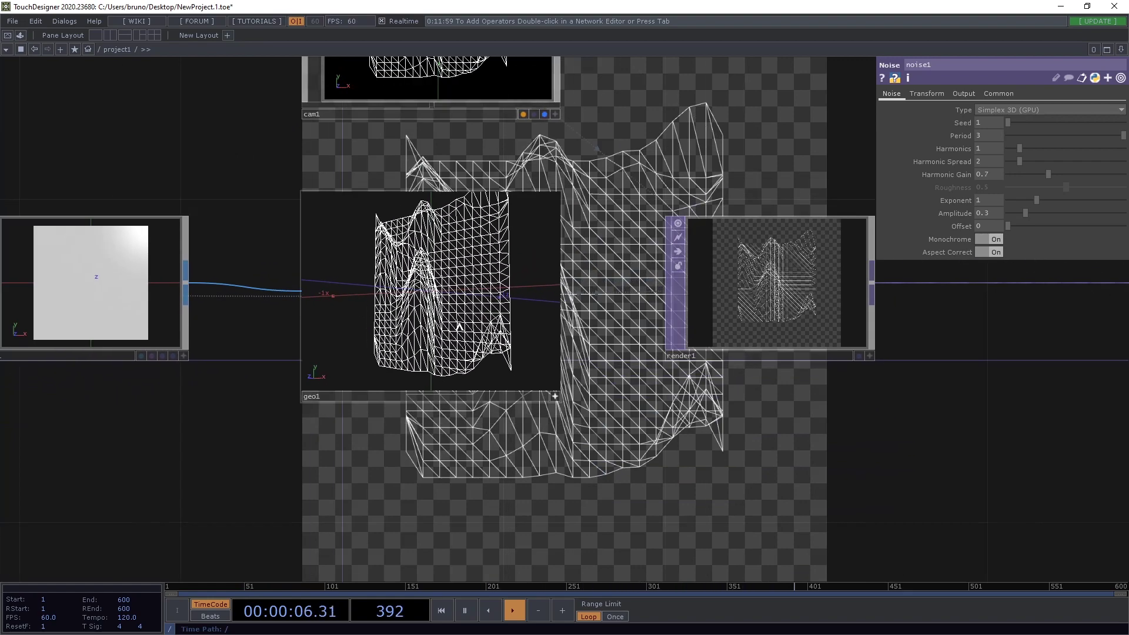
- Set the grid's Orientation to ZX Plane and inspect the displaced mesh from above in the geometry viewer
click(122, 291)
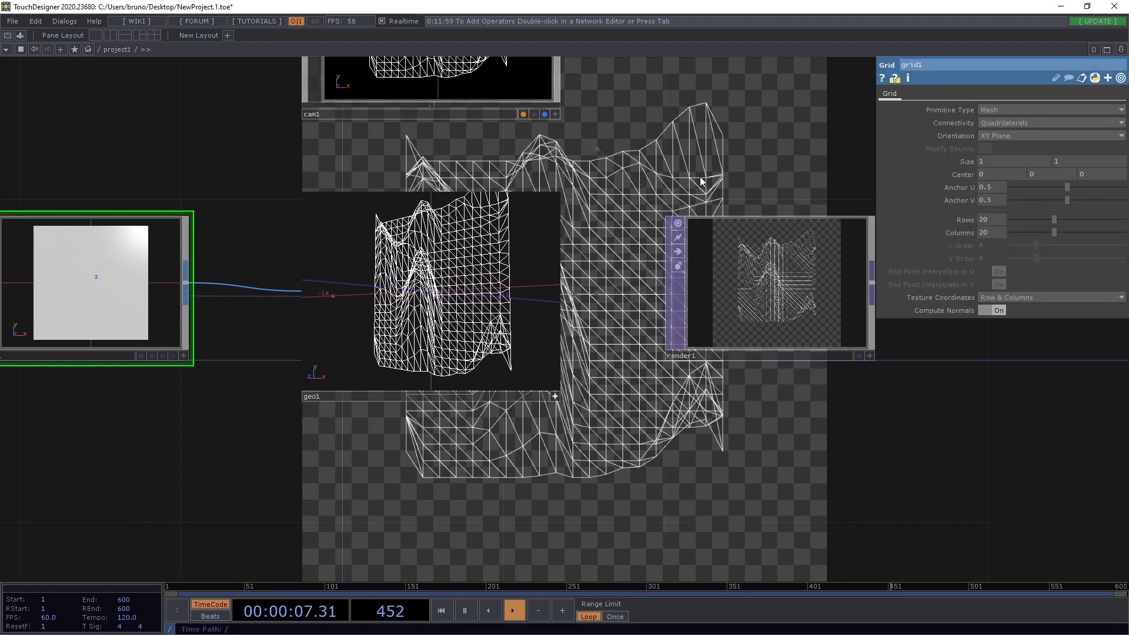
click(988, 135)
click(990, 164)
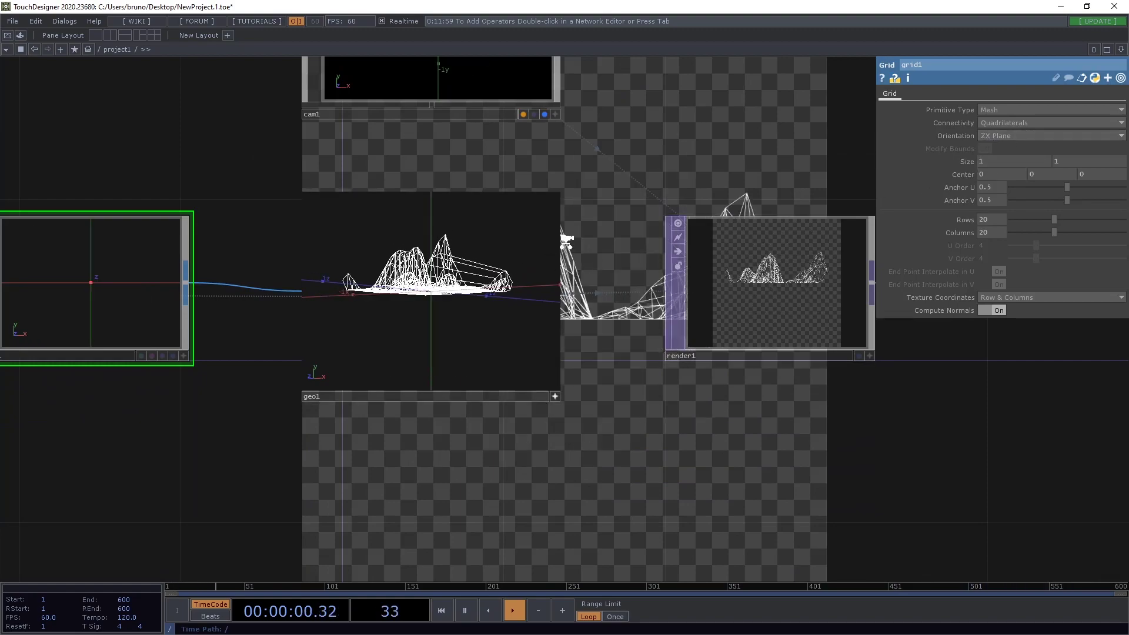
scroll(567, 240, up, 3)
drag(428, 288, 418, 314)
mouse_move(584, 346)
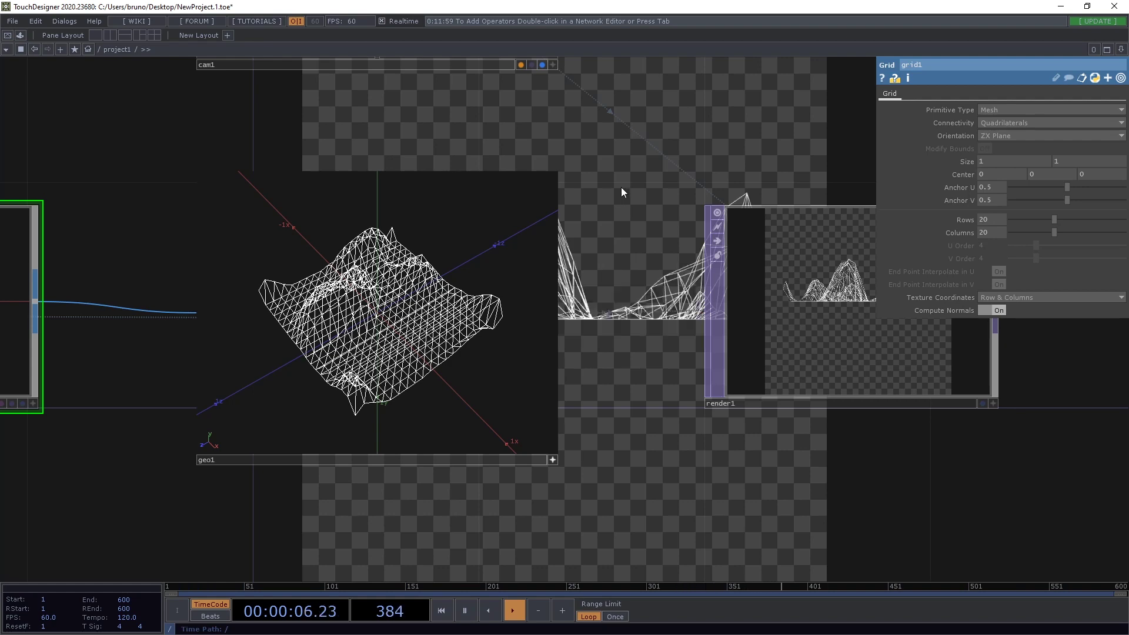
- In Sublime Text, add "float tilt = uv[0].y - 0.5;" to the vertex shader, change the displacement to "pos.y += noise + tilt;", and save
scroll(621, 186, down, 3)
scroll(621, 186, down, 2)
drag(648, 146, 433, 464)
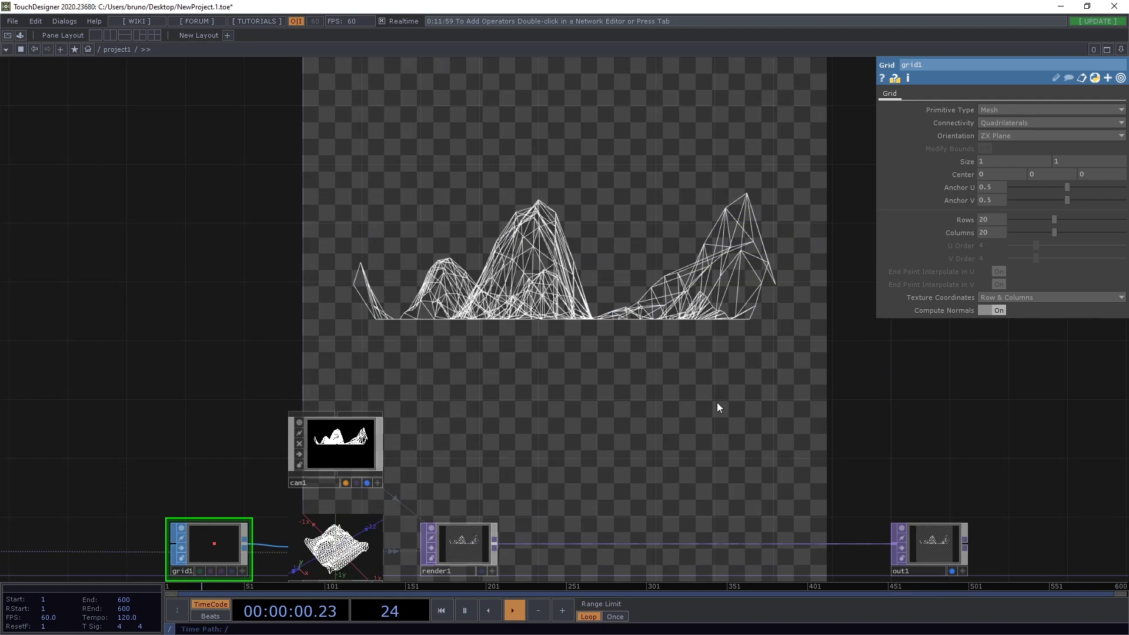
drag(591, 491, 688, 407)
key(alt+Tab)
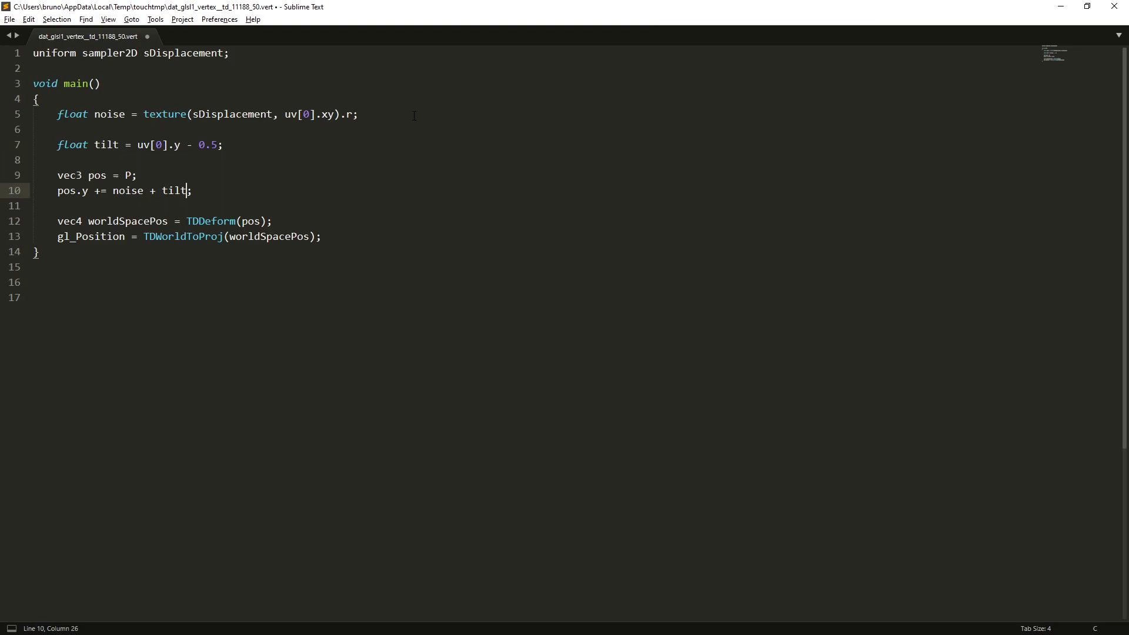
- Switch back to TouchDesigner and set the camera's Projection to Orthographic
key(alt+Tab)
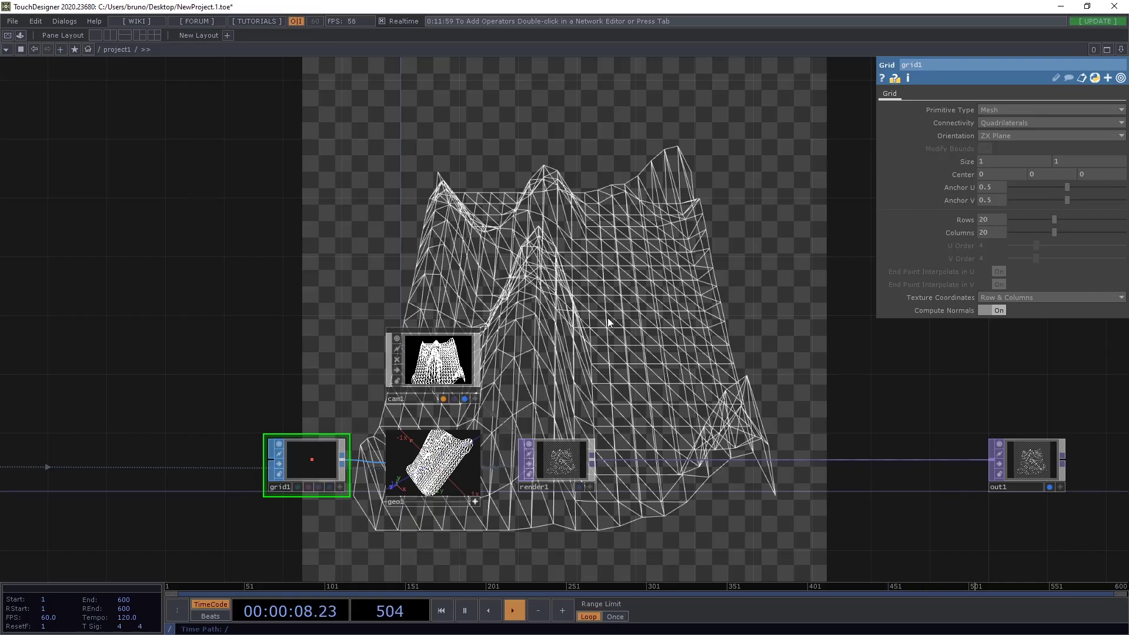
drag(609, 323, 473, 327)
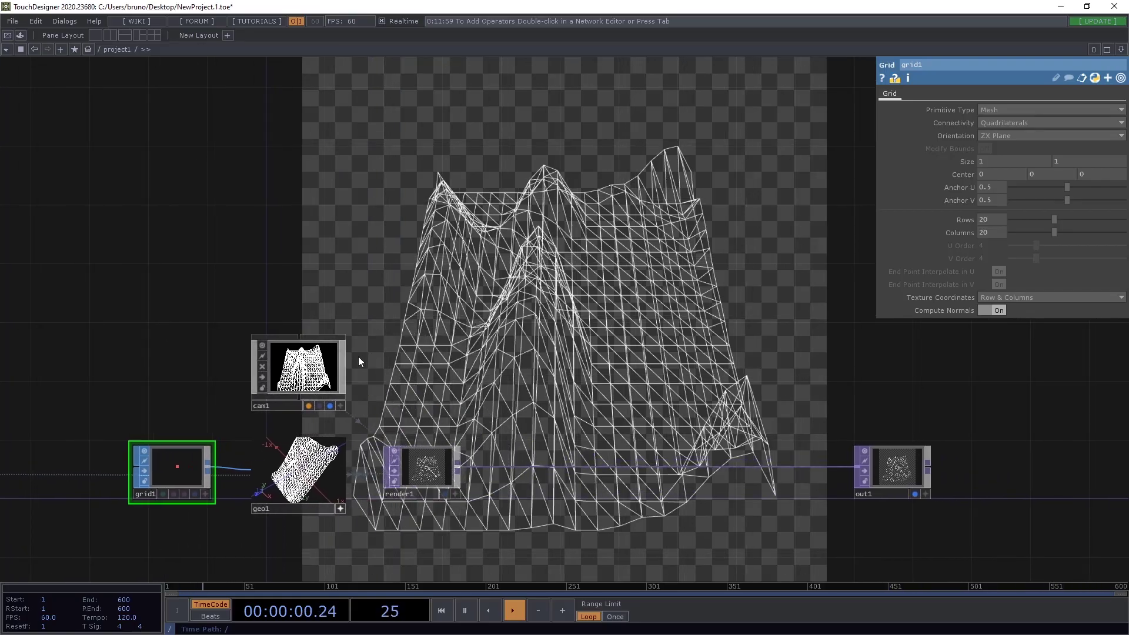
click(333, 363)
click(949, 94)
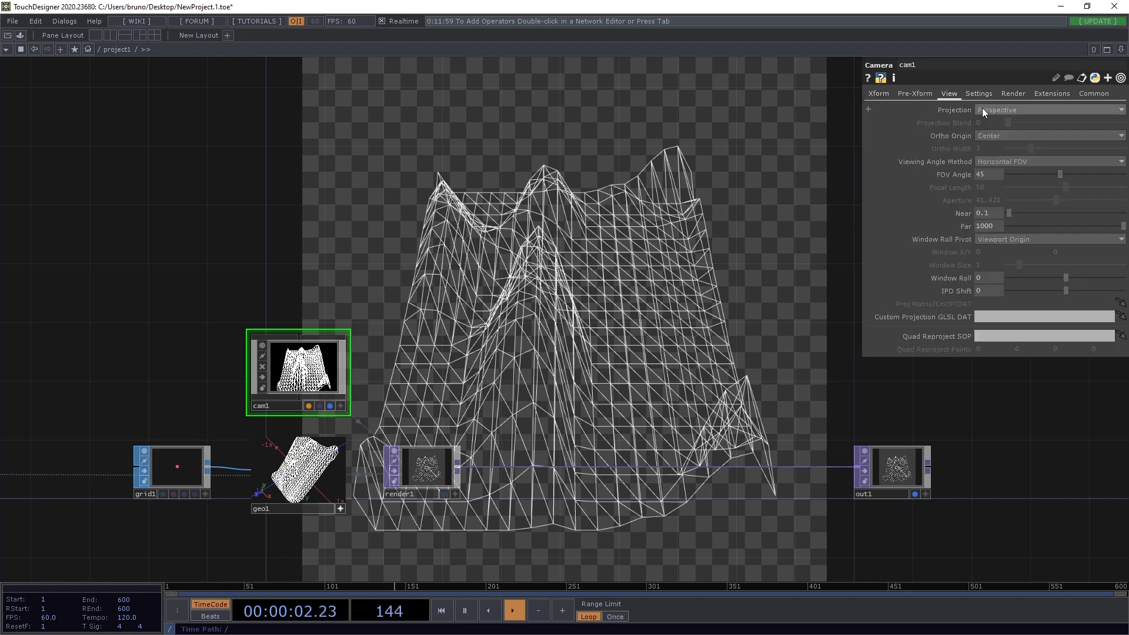
click(983, 109)
click(983, 127)
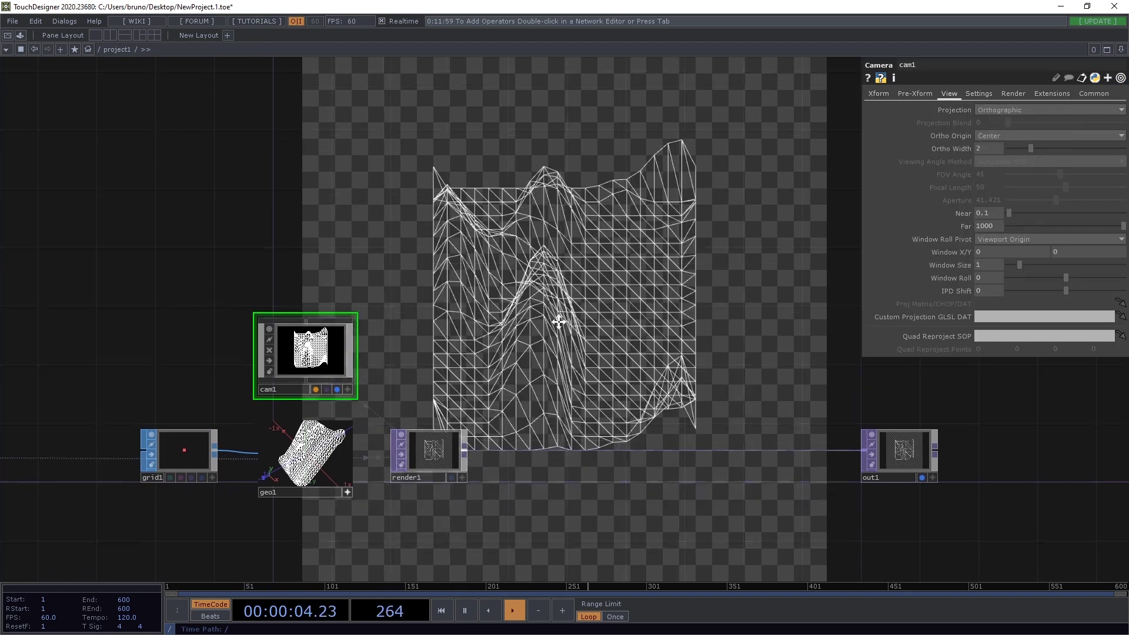
- Animate the noise texture's Translate X with the expression "absTime.seconds * 0.1"
scroll(486, 372, up, 5)
drag(274, 324, 789, 96)
drag(469, 369, 457, 333)
scroll(610, 272, down, 4)
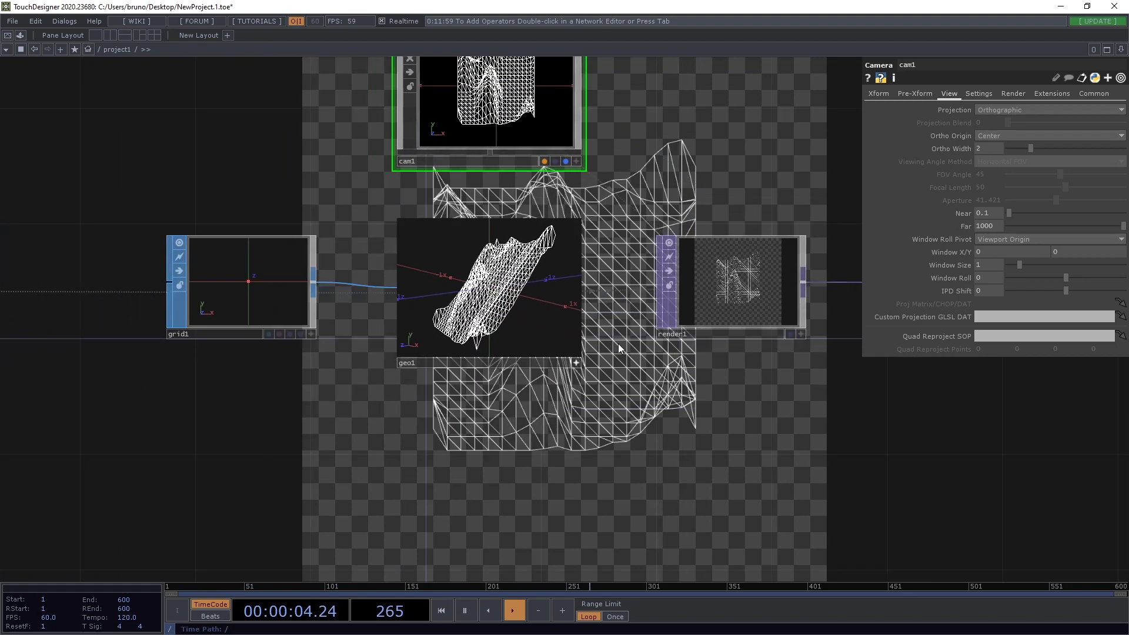
drag(597, 408, 523, 537)
scroll(608, 221, down, 4)
drag(378, 231, 681, 295)
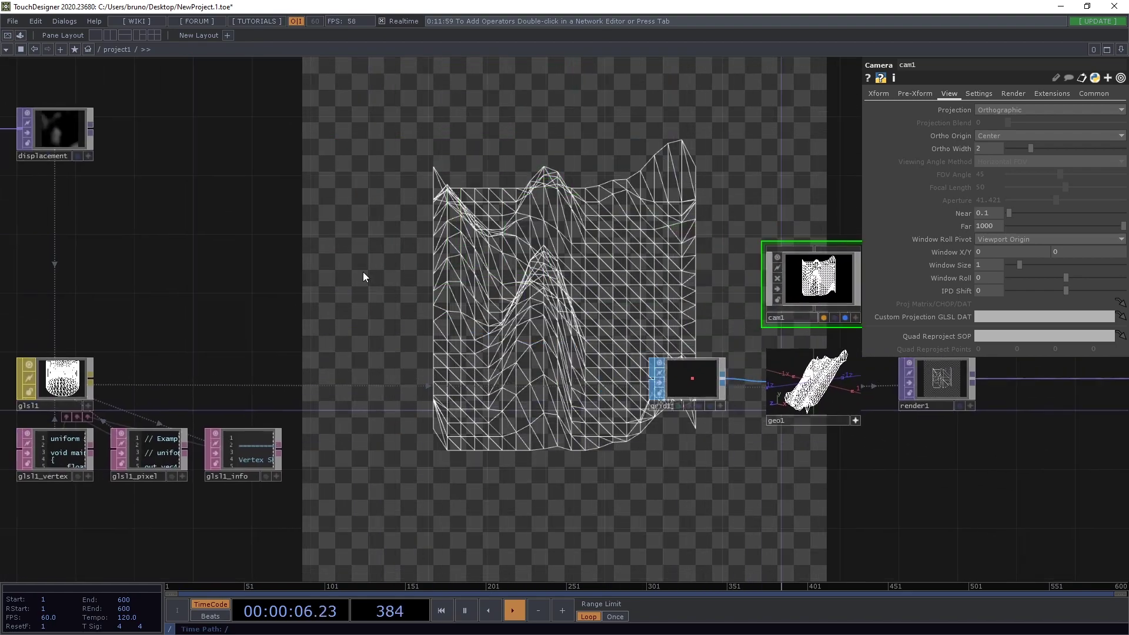
drag(363, 272, 611, 343)
drag(469, 323, 974, 358)
drag(236, 334, 378, 330)
click(210, 240)
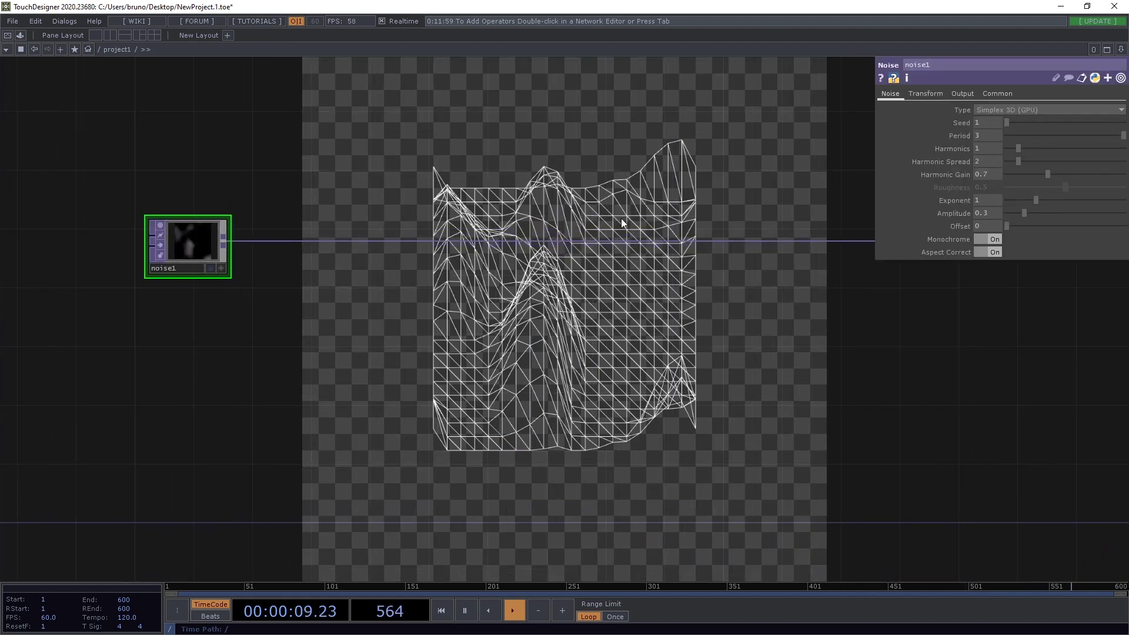
click(923, 95)
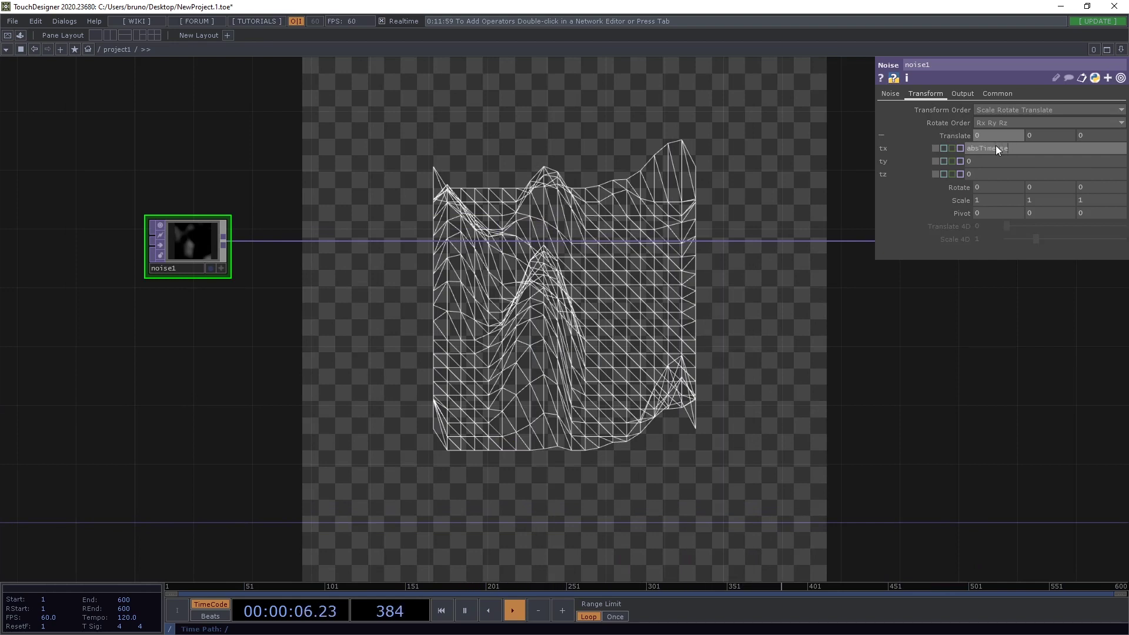
text(* 0.1)
key(Return)
- Reuse the expression "absTime.seconds * 0.1" for the noise texture's Translate Z
key(ctrl+c)
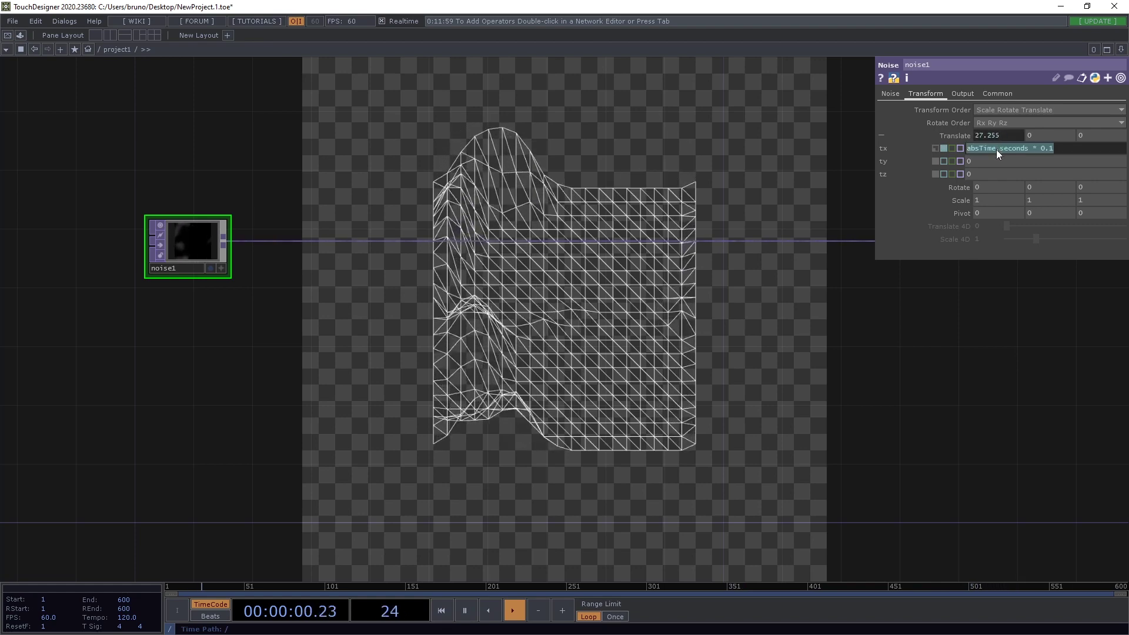
key(ctrl+v)
key(Return)
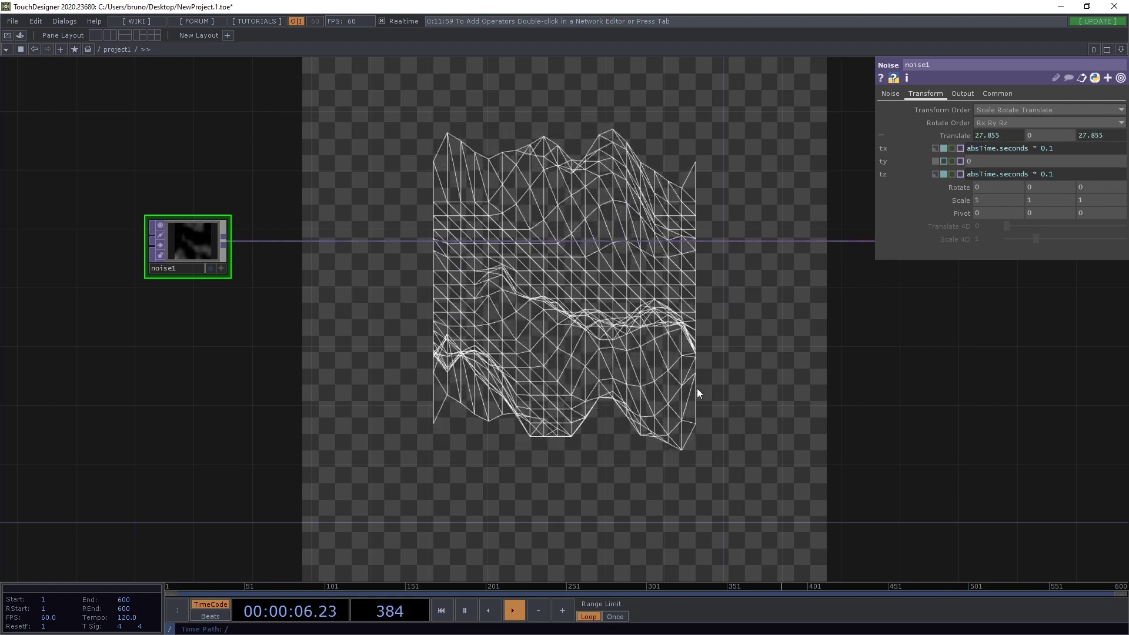
- Change the extend modes of the GLSL material's sDisplacement sampler, setting Extend U to Hold
scroll(698, 389, down, 6)
drag(698, 389, 430, 332)
scroll(455, 331, up, 4)
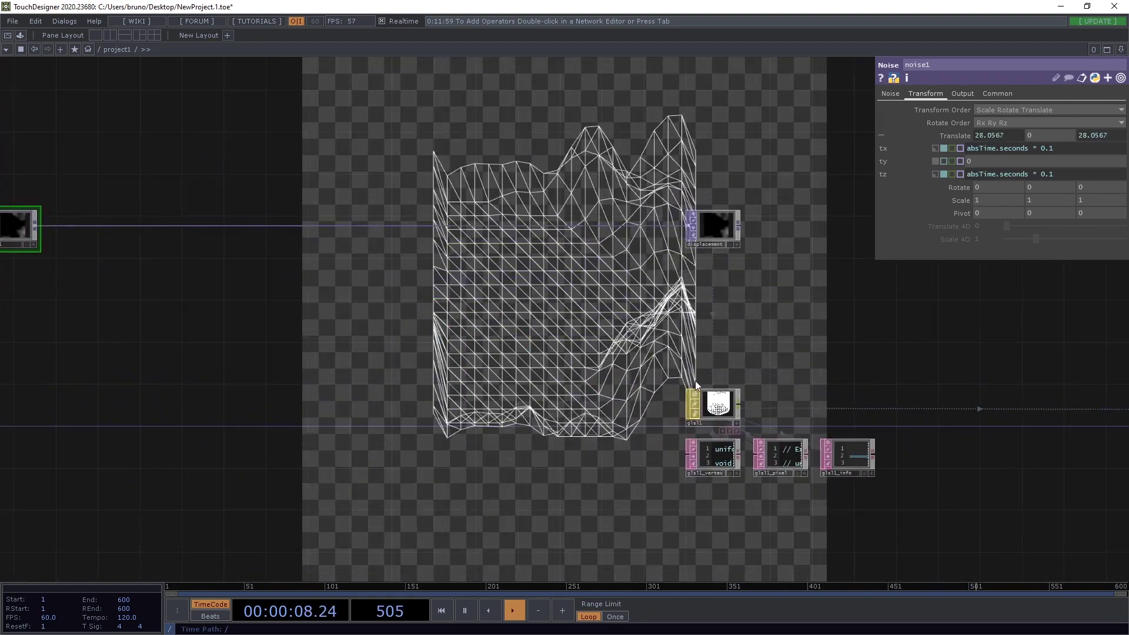
click(715, 404)
click(1120, 124)
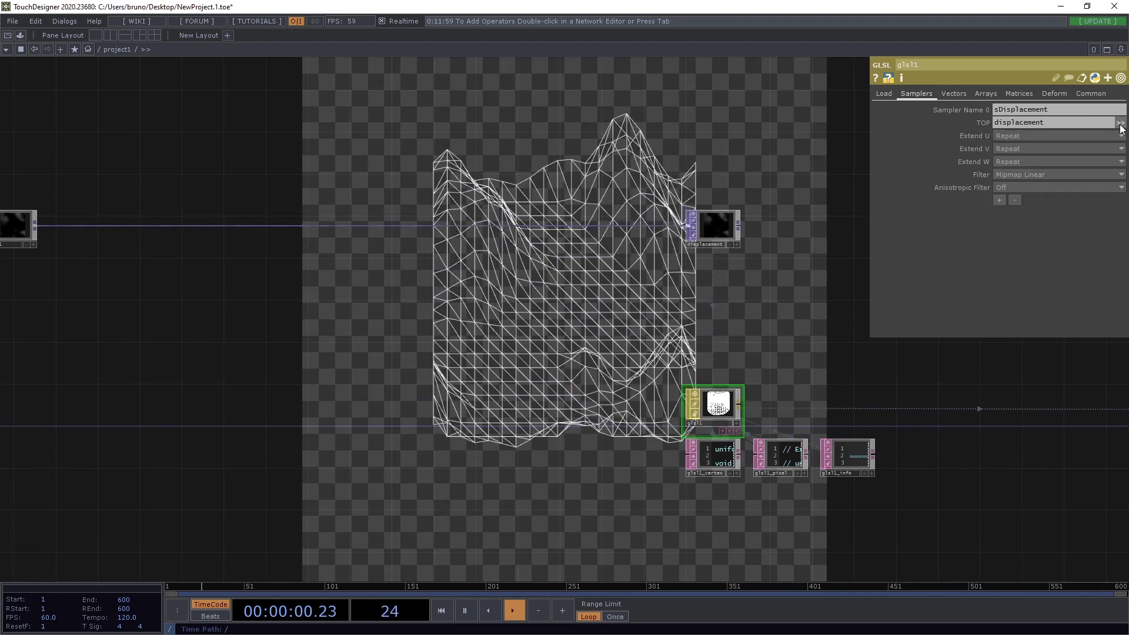
click(1004, 148)
click(1005, 147)
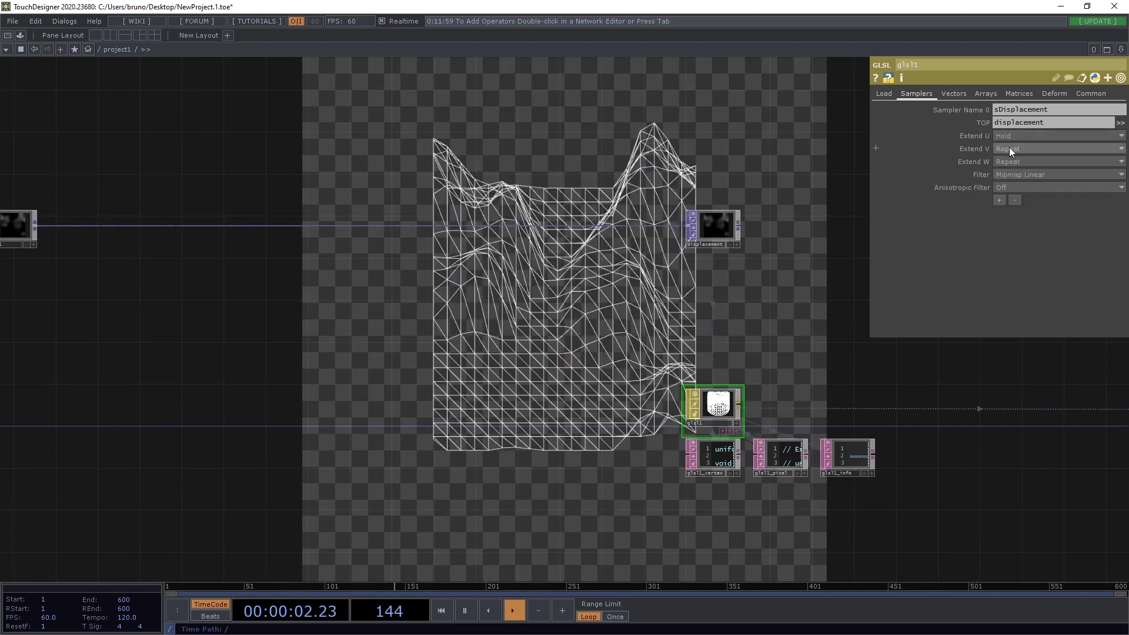
click(1120, 122)
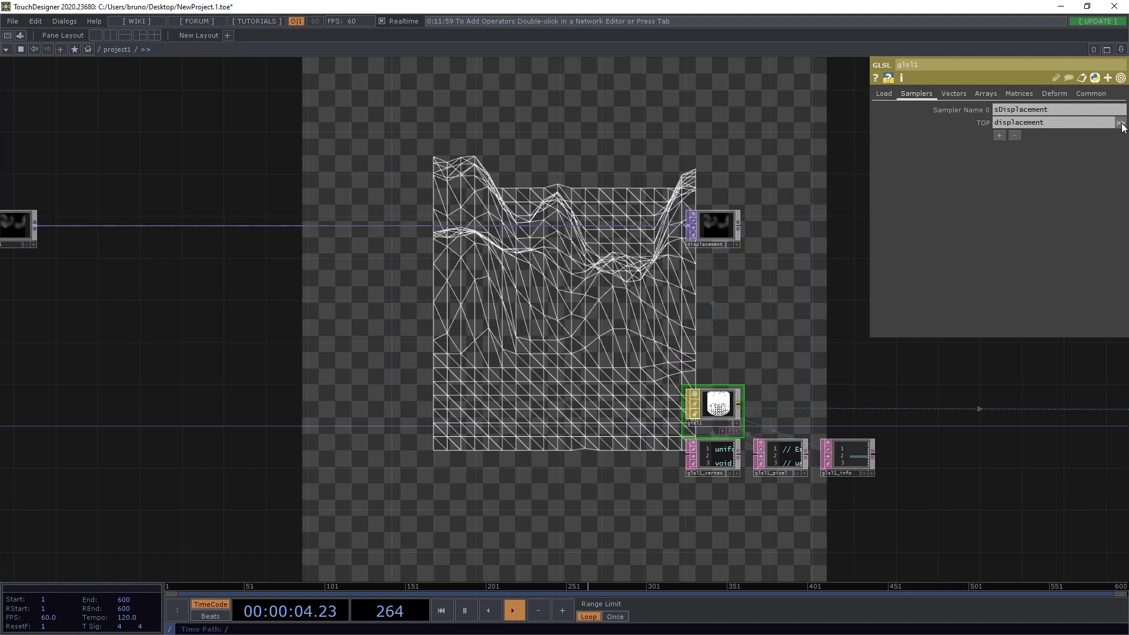
- Set the camera's Ortho Width to 1 so the mesh fills the rendered frame
drag(689, 319, 384, 342)
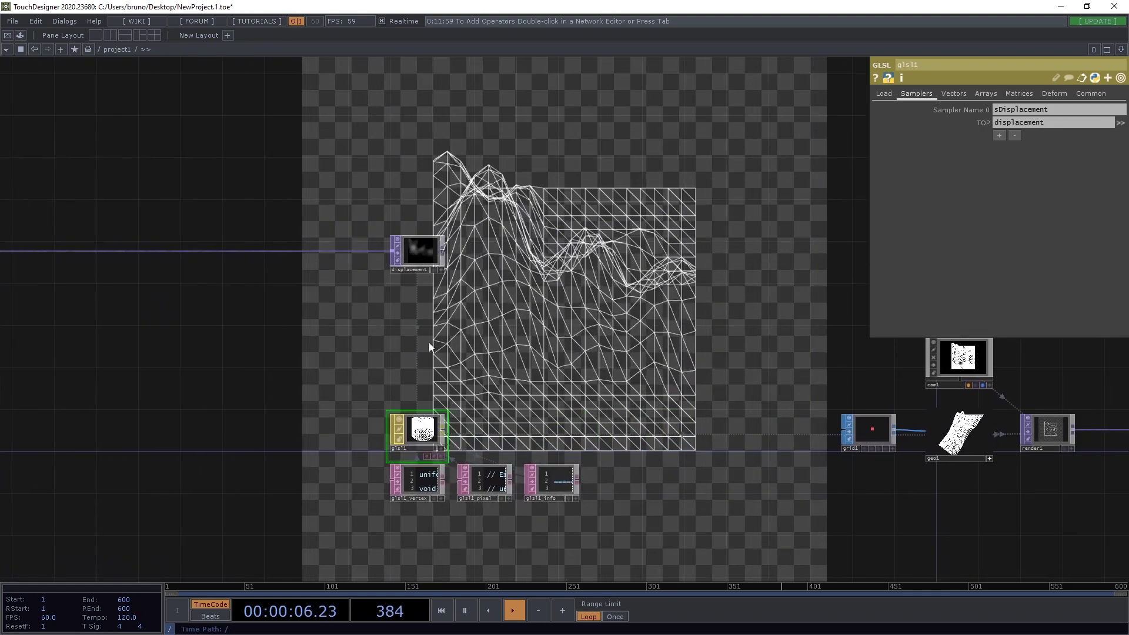
drag(551, 361, 465, 356)
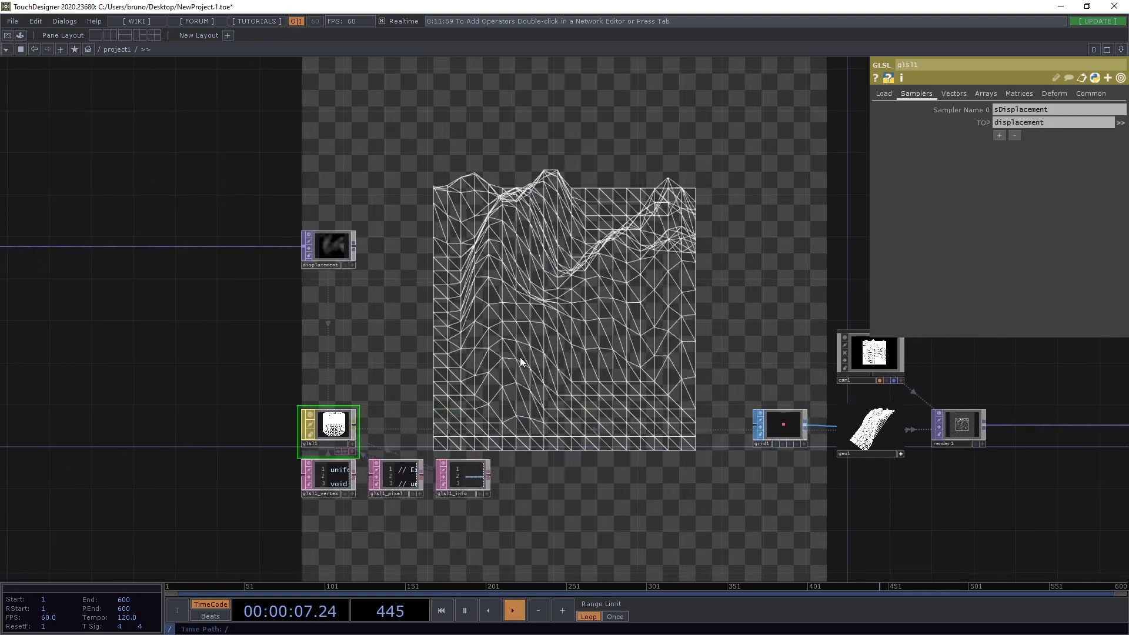
click(872, 355)
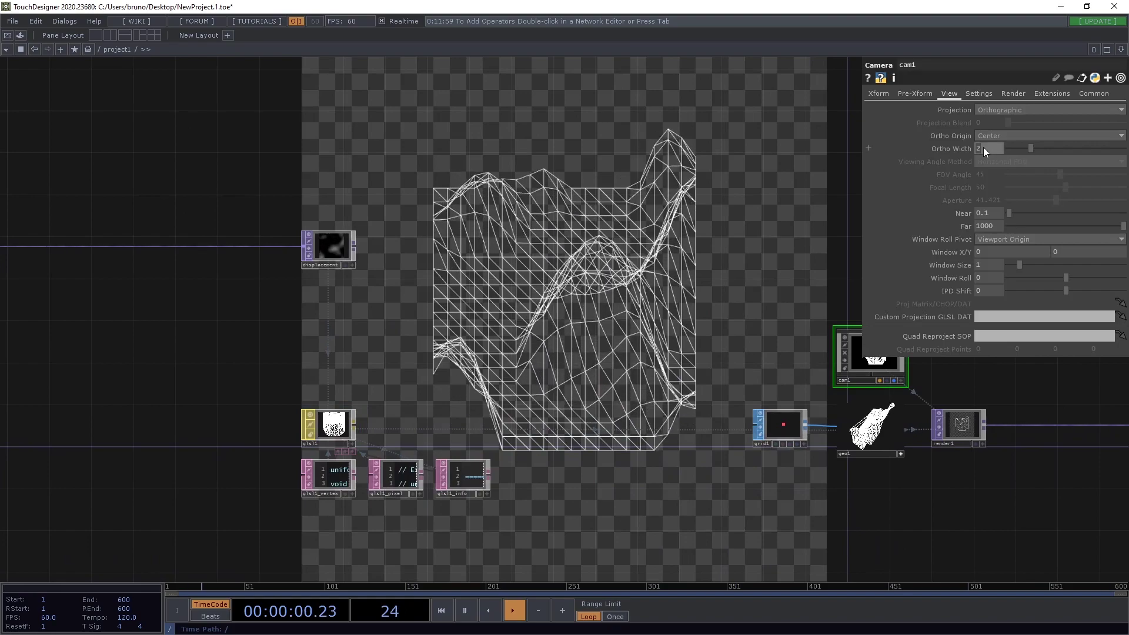
text(1)
key(Return)
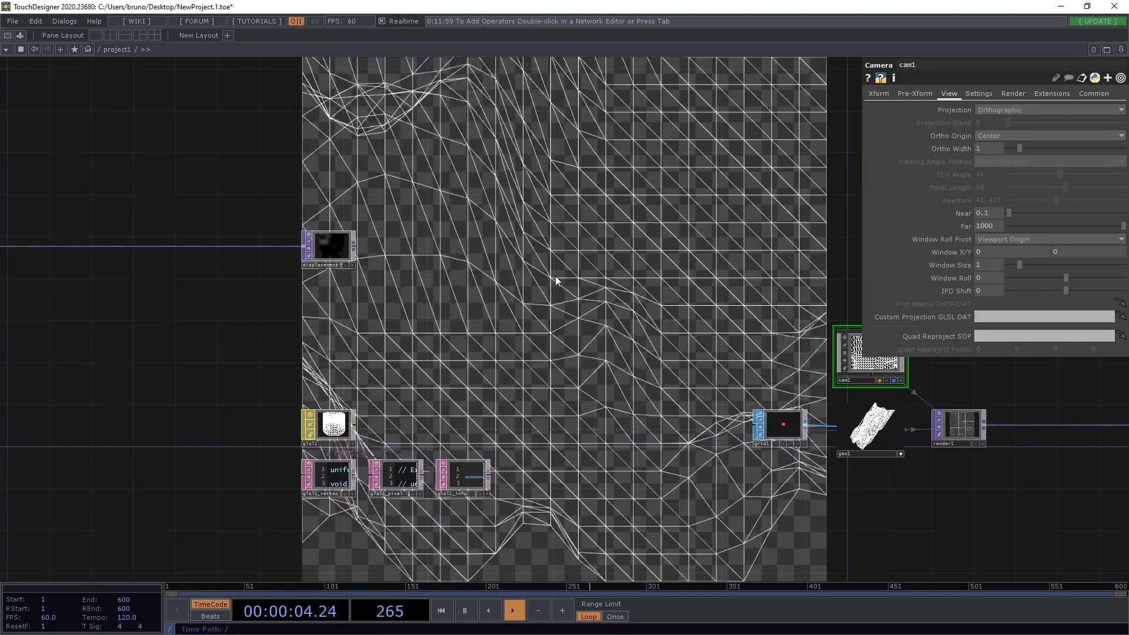
- Change the noise texture's Pixel Format to 32-bit float (Mono)
drag(121, 321, 532, 333)
drag(264, 320, 356, 320)
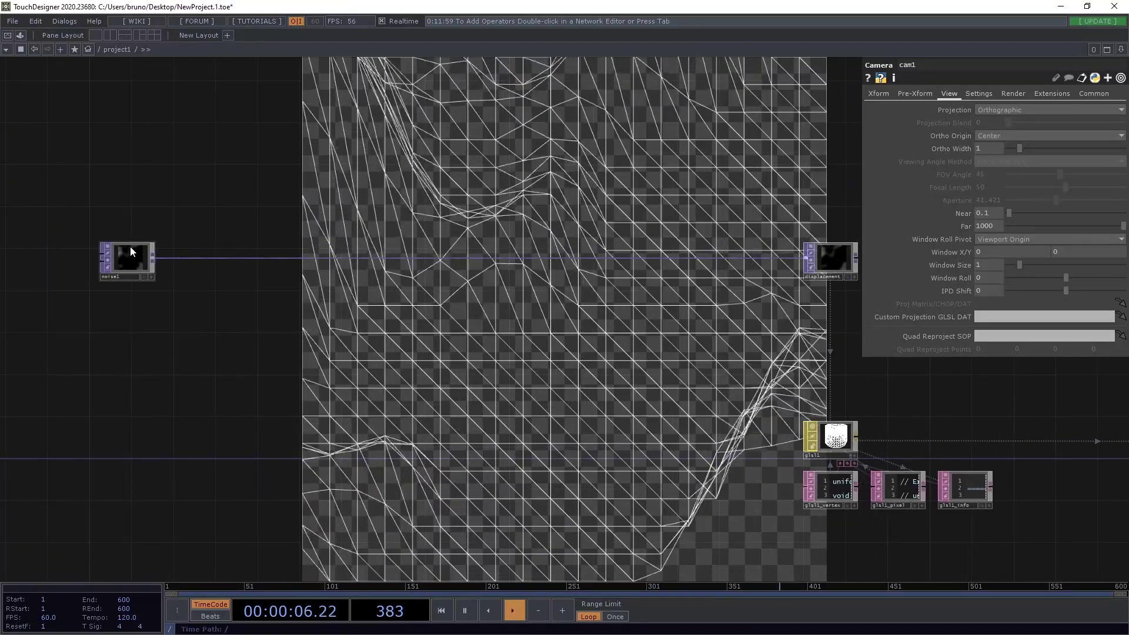
click(129, 246)
click(1037, 201)
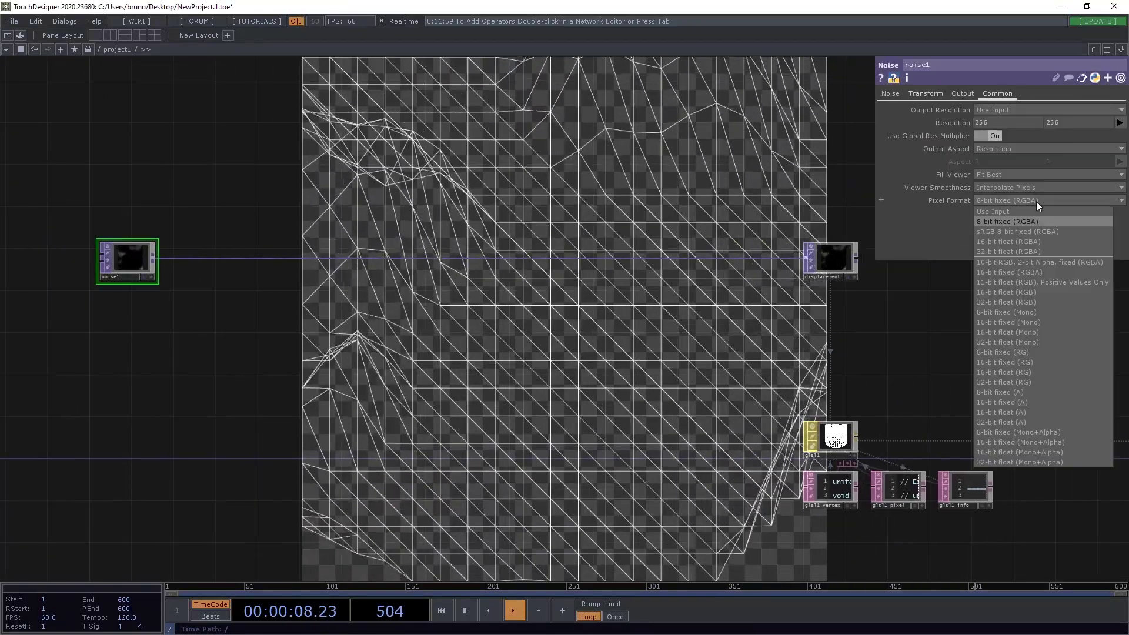
click(1029, 342)
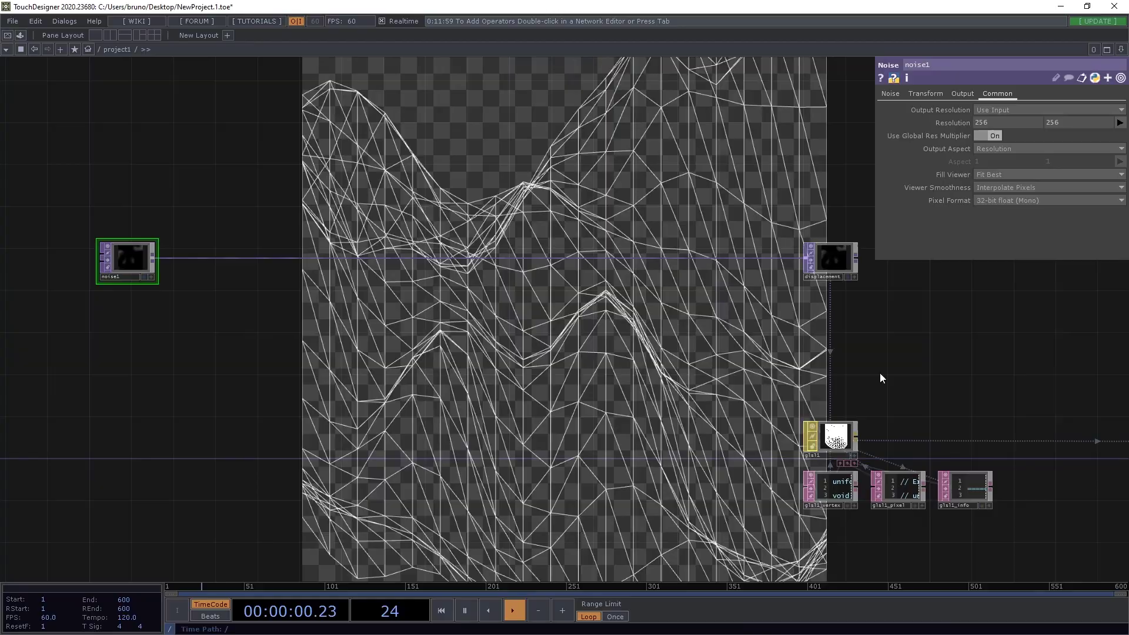
- Examine the displaced mesh from the side in the geometry component's viewer for displacement above and below the plane
drag(475, 377, 225, 322)
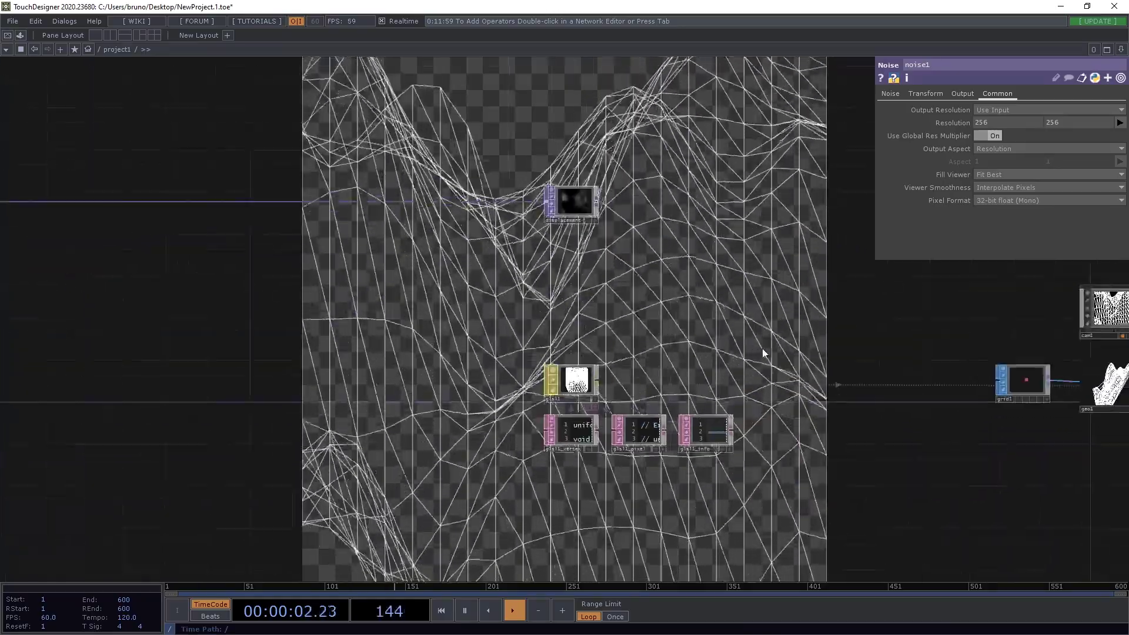
drag(648, 337, 197, 298)
middle_drag(677, 322, 693, 321)
scroll(694, 321, up, 6)
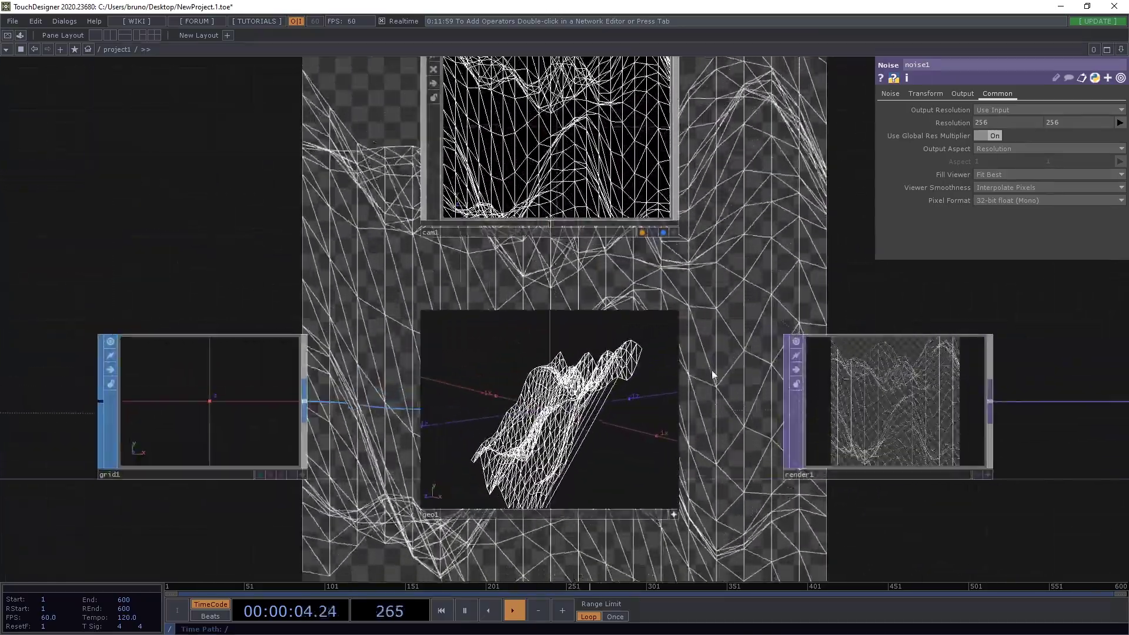
drag(574, 389, 598, 306)
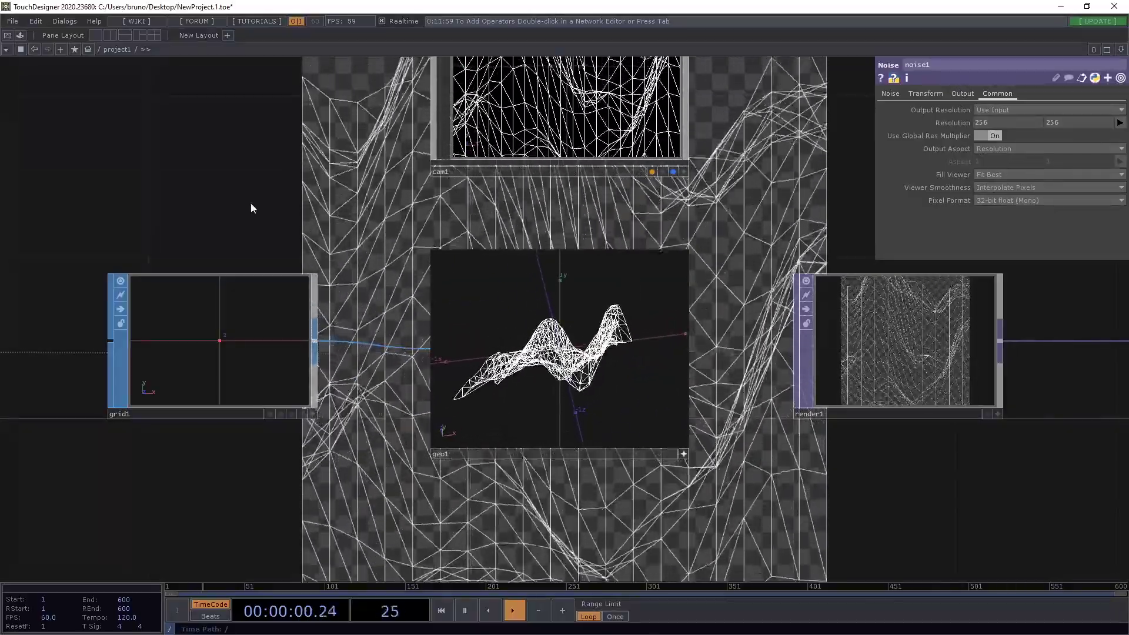
- Insert a Limit TOP on the connection between the noise and the displacement texture
scroll(252, 204, down, 8)
mouse_move(240, 280)
mouse_down()
mouse_move(433, 295)
mouse_move(673, 360)
mouse_move(827, 380)
mouse_up()
drag(390, 353, 735, 373)
drag(311, 367, 596, 386)
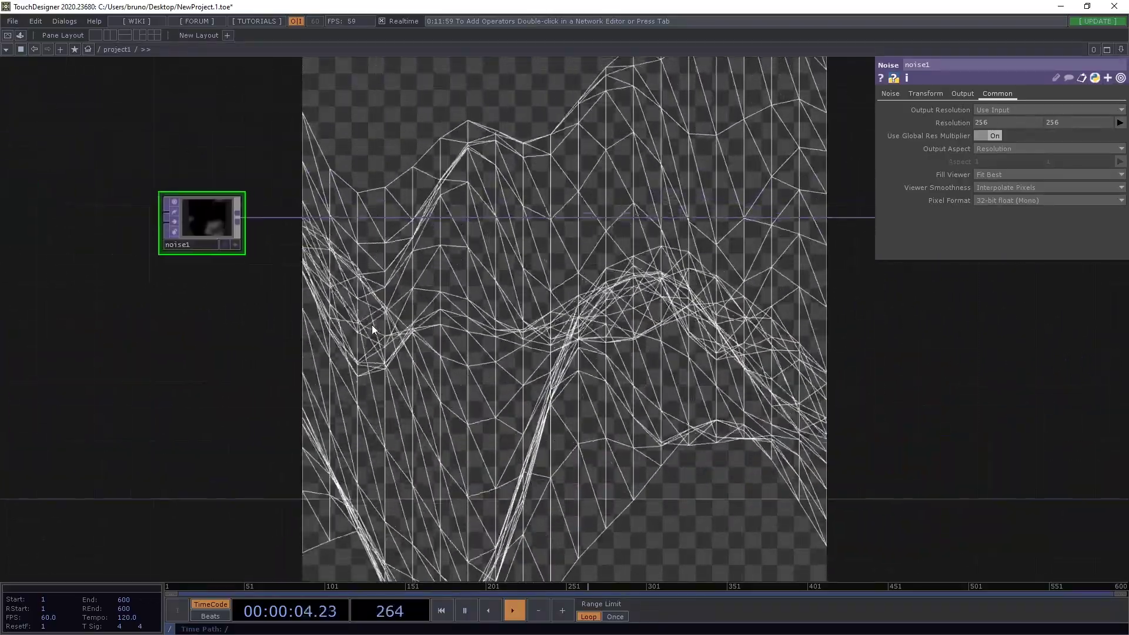
right_click(287, 220)
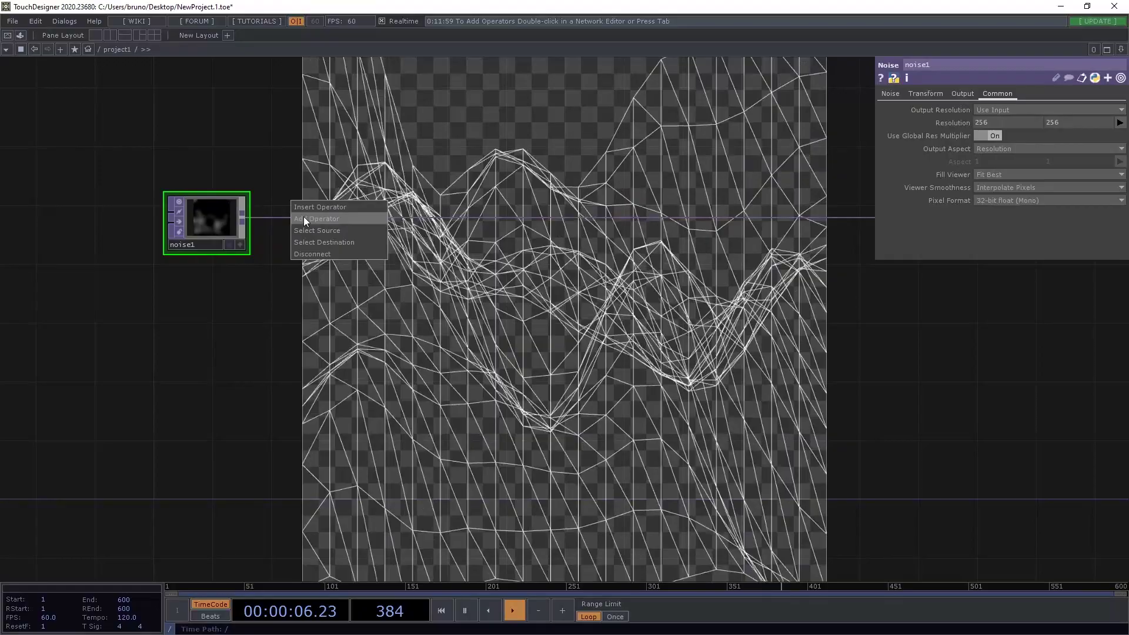
click(306, 210)
text(lim)
key(Return)
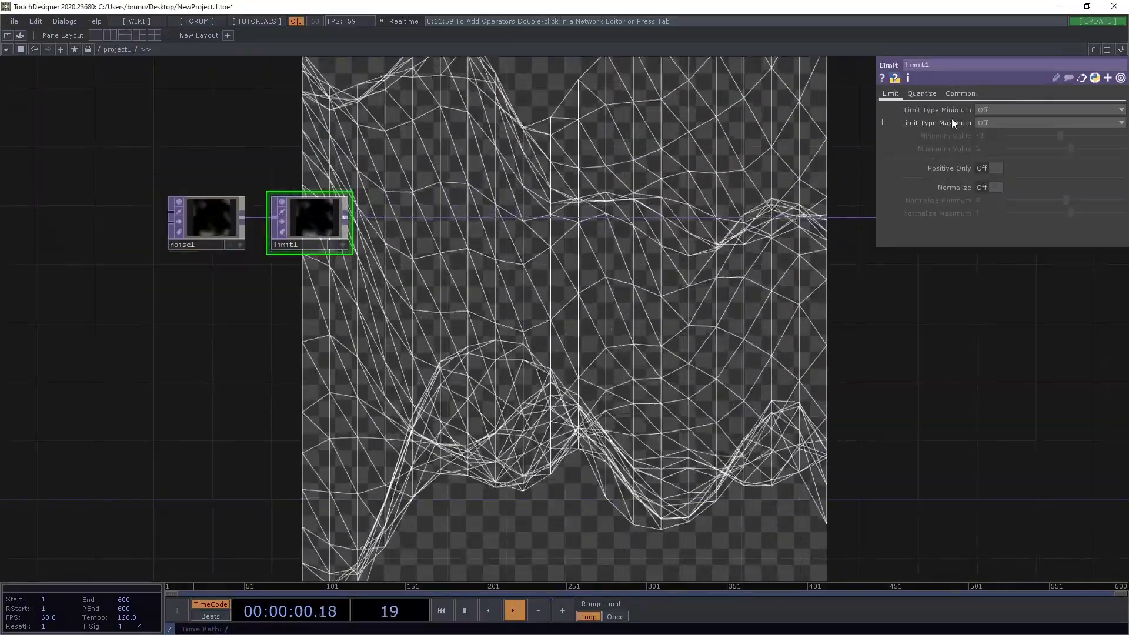
- Set the Limit TOP's Limit Type Minimum to Clamp with a Minimum Value of 0
click(1003, 110)
click(997, 127)
click(993, 133)
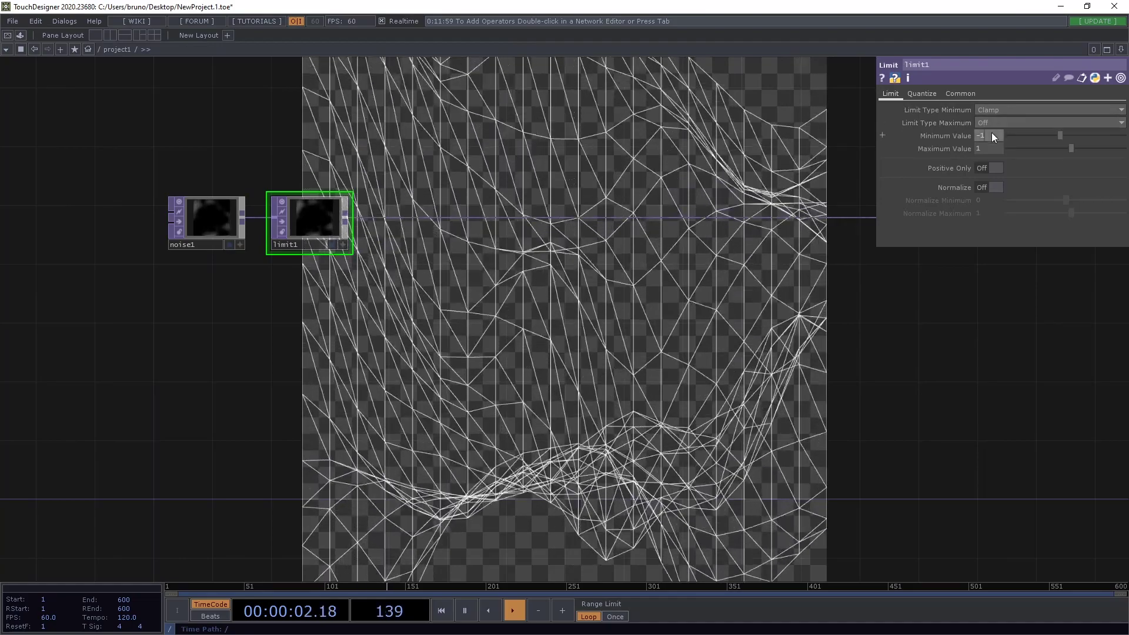
text(0)
key(Return)
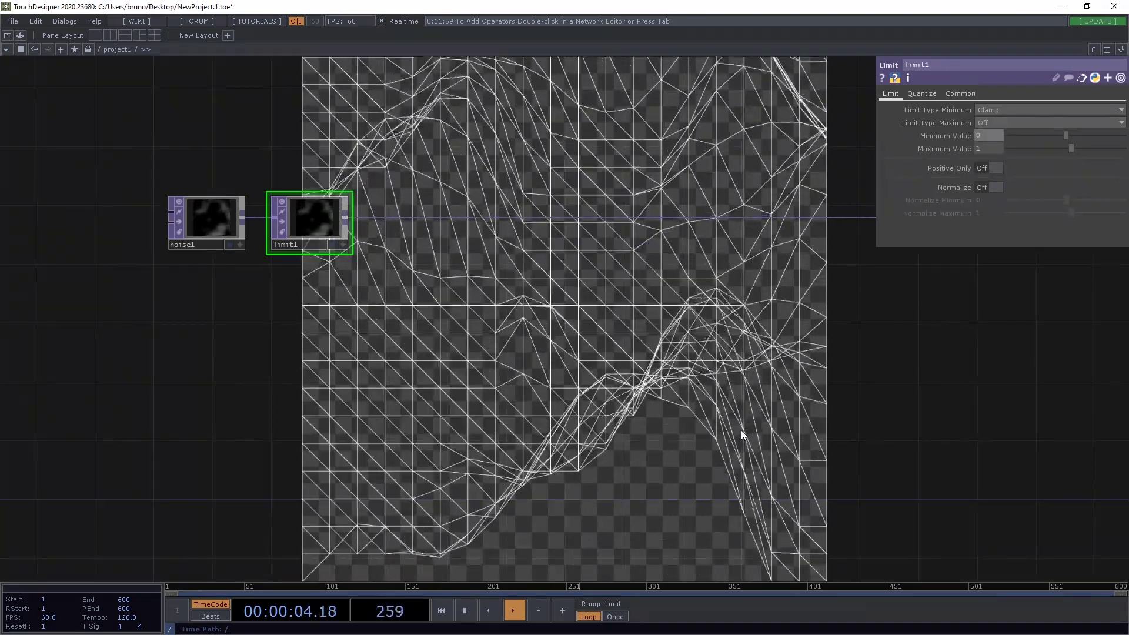
- Inspect the clamped mesh side-on in the geometry component's viewer to check its displacement relative to the base plane
drag(590, 397, 203, 419)
drag(487, 322, 89, 194)
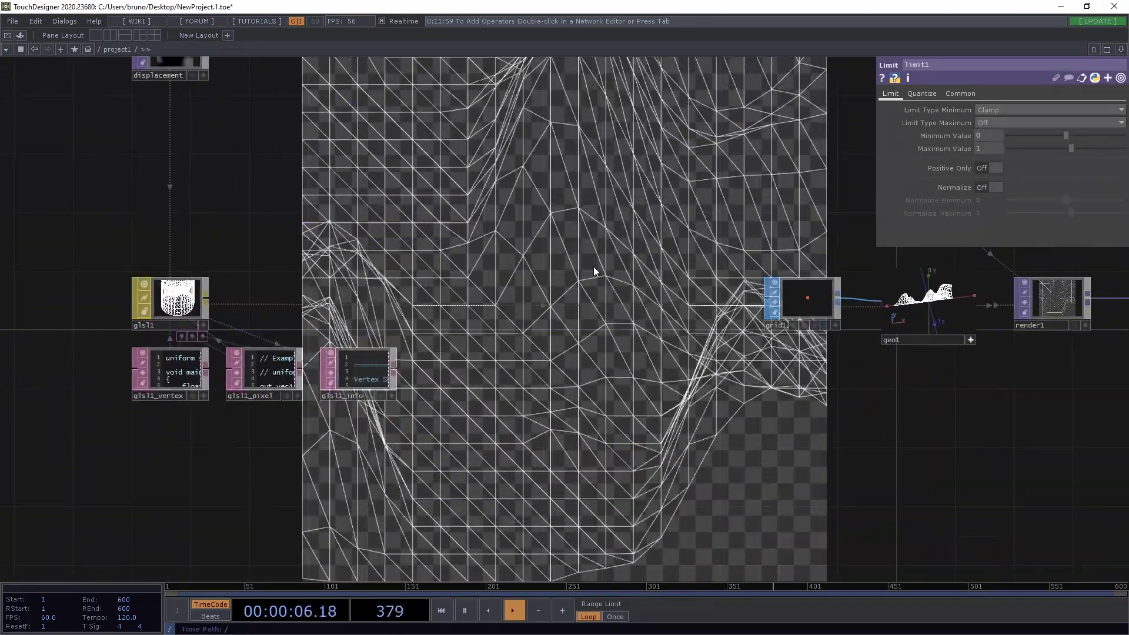
drag(625, 254, 334, 263)
scroll(718, 247, up, 8)
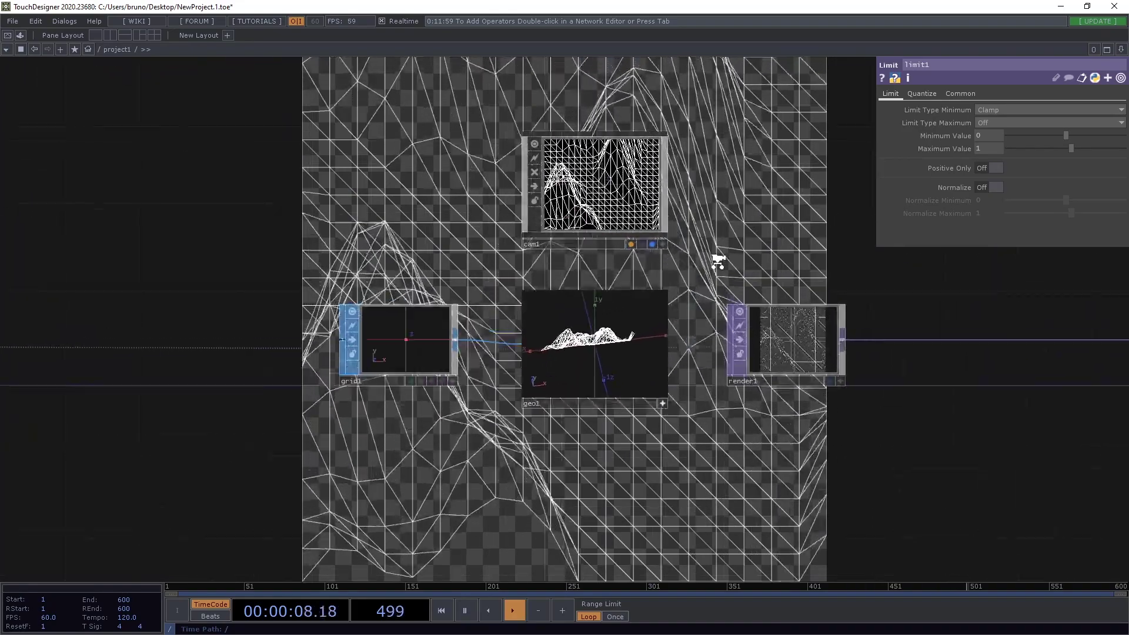
drag(562, 270, 563, 258)
drag(564, 257, 586, 269)
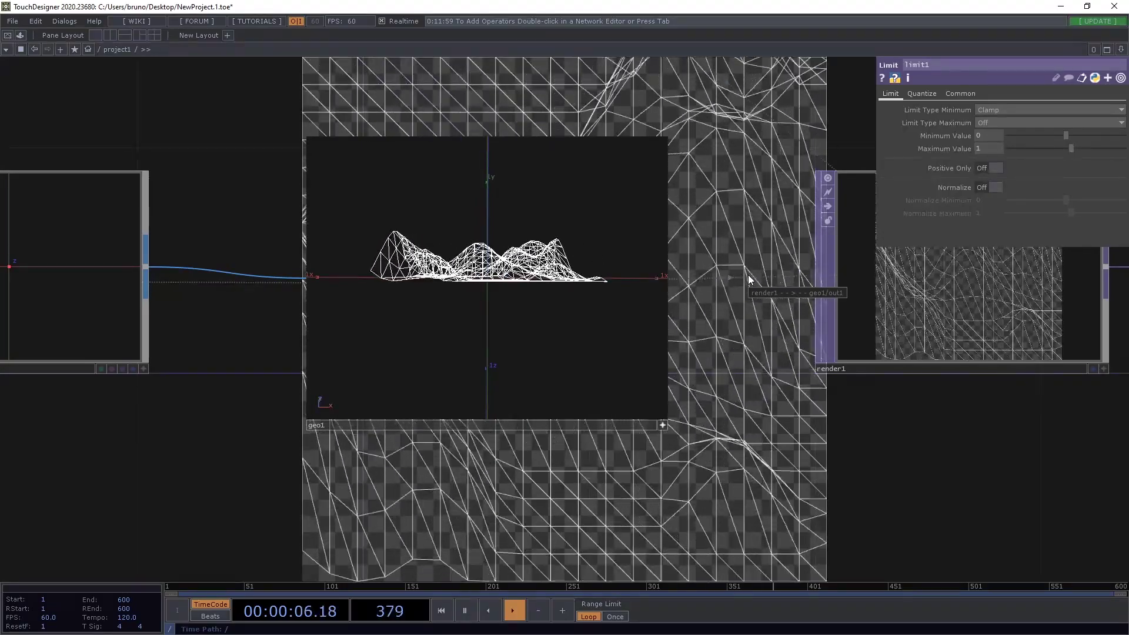
- Add a Ramp TOP to the network directly below the Limit TOP
scroll(744, 261, down, 3)
scroll(743, 253, down, 3)
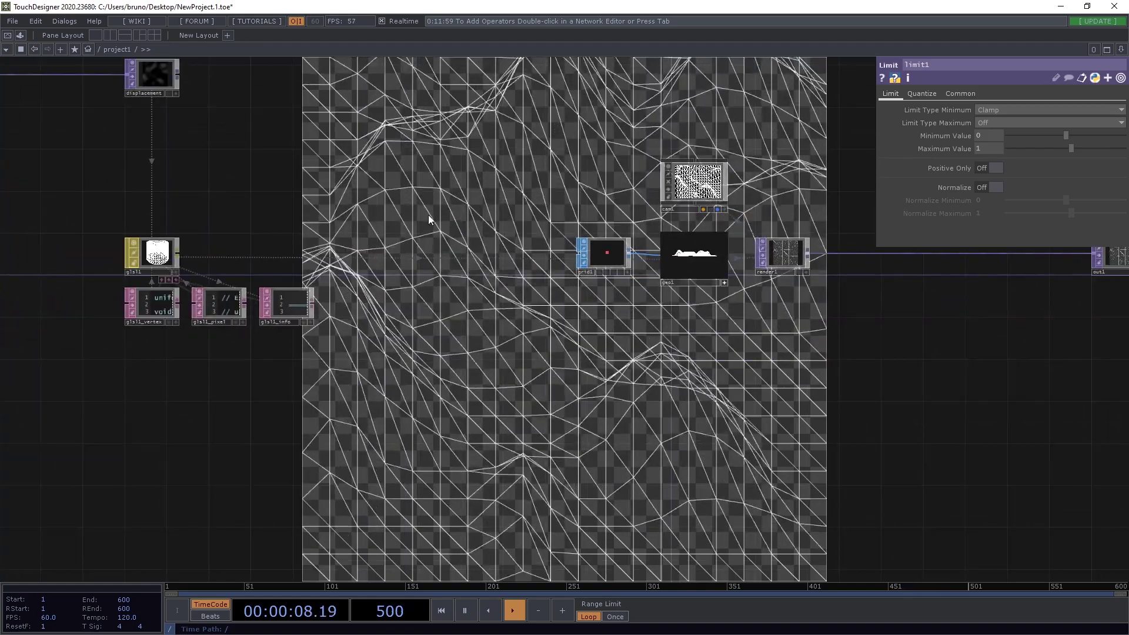
drag(378, 219, 638, 324)
drag(279, 325, 426, 281)
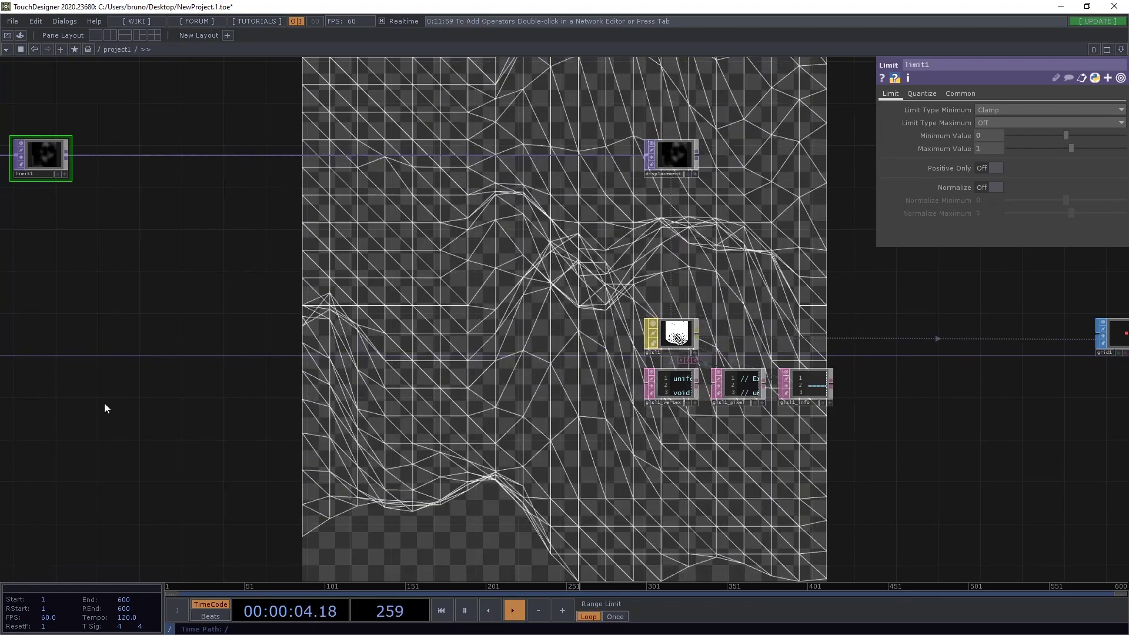
drag(104, 403, 423, 451)
scroll(389, 313, up, 4)
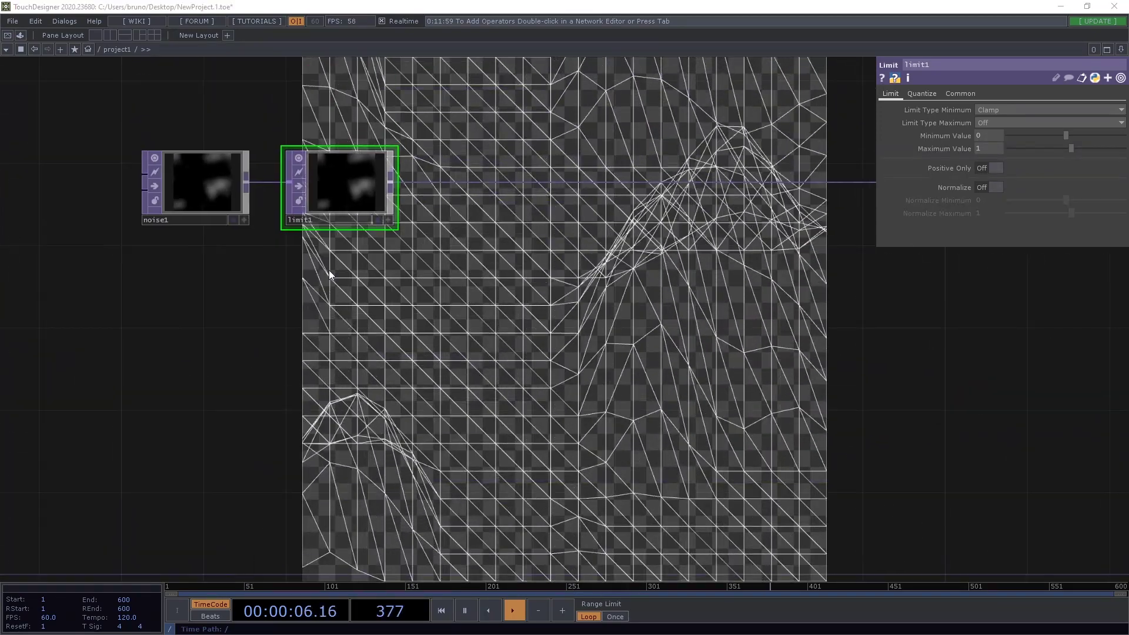
key(Tab)
text(ramp)
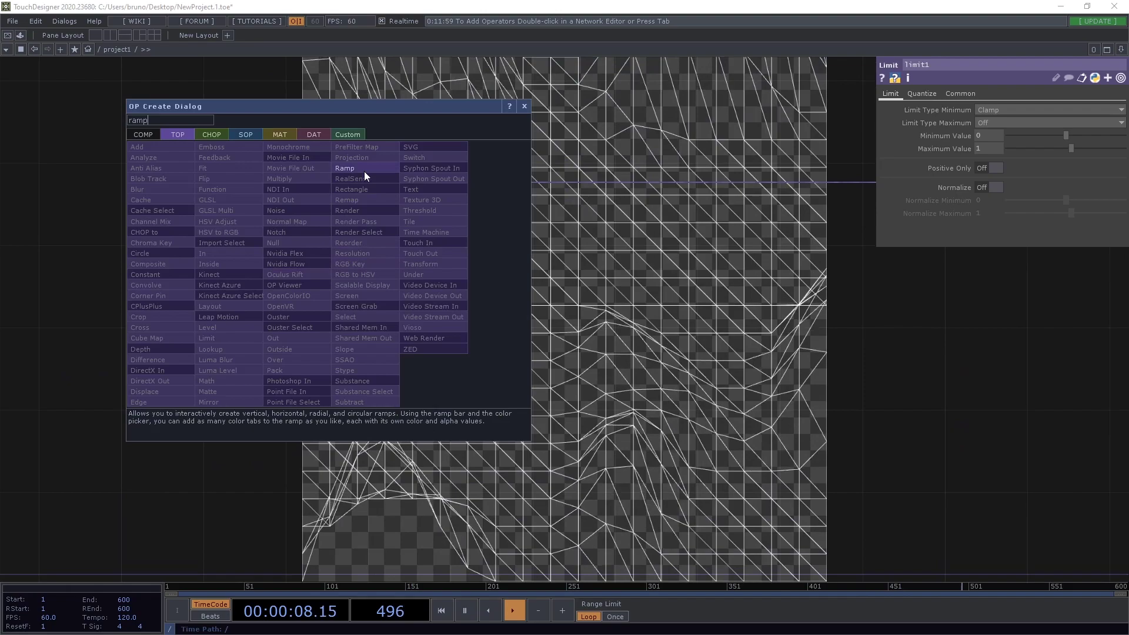
click(364, 171)
click(339, 299)
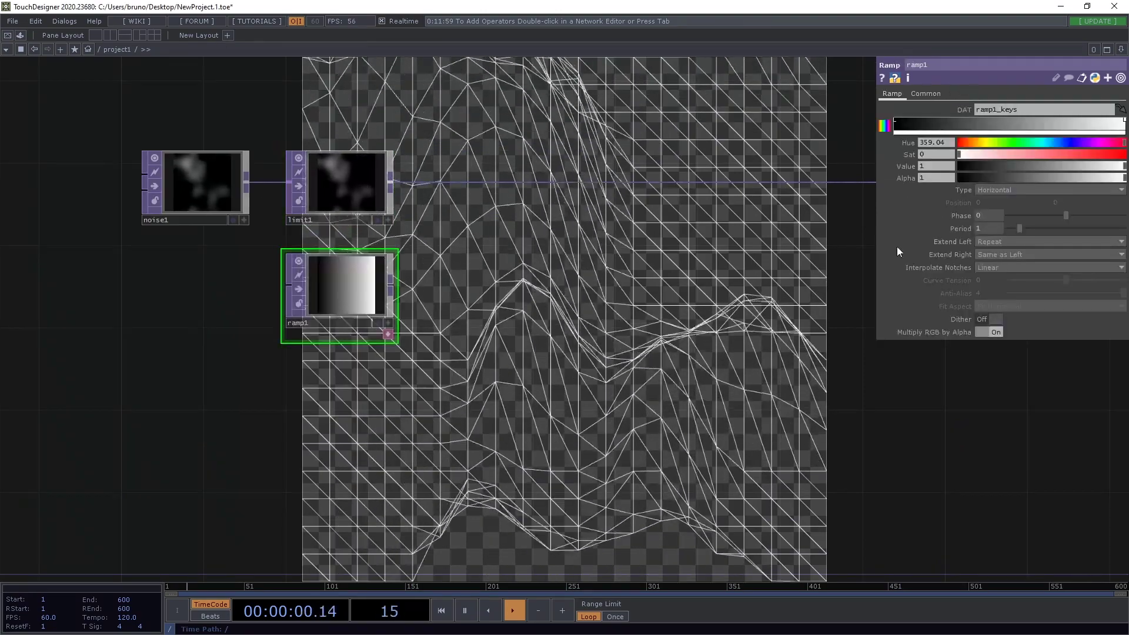
- Set the ramp's Type to Vertical and its Interpolate Notches to Ease-in, Ease-out
click(1014, 191)
click(1005, 206)
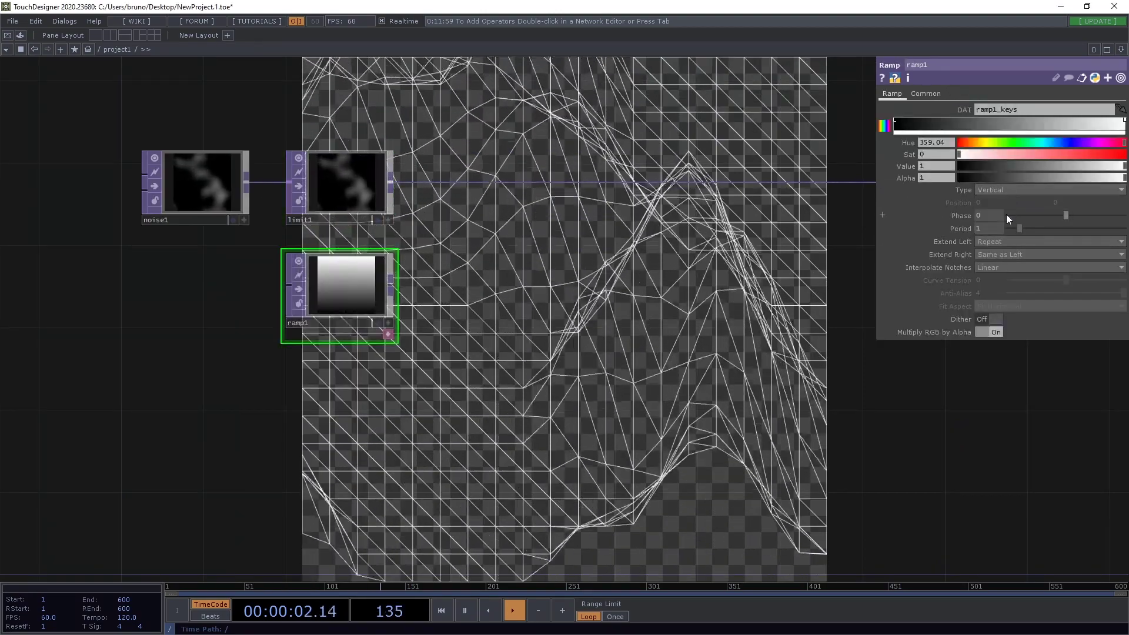
click(1032, 268)
click(1015, 301)
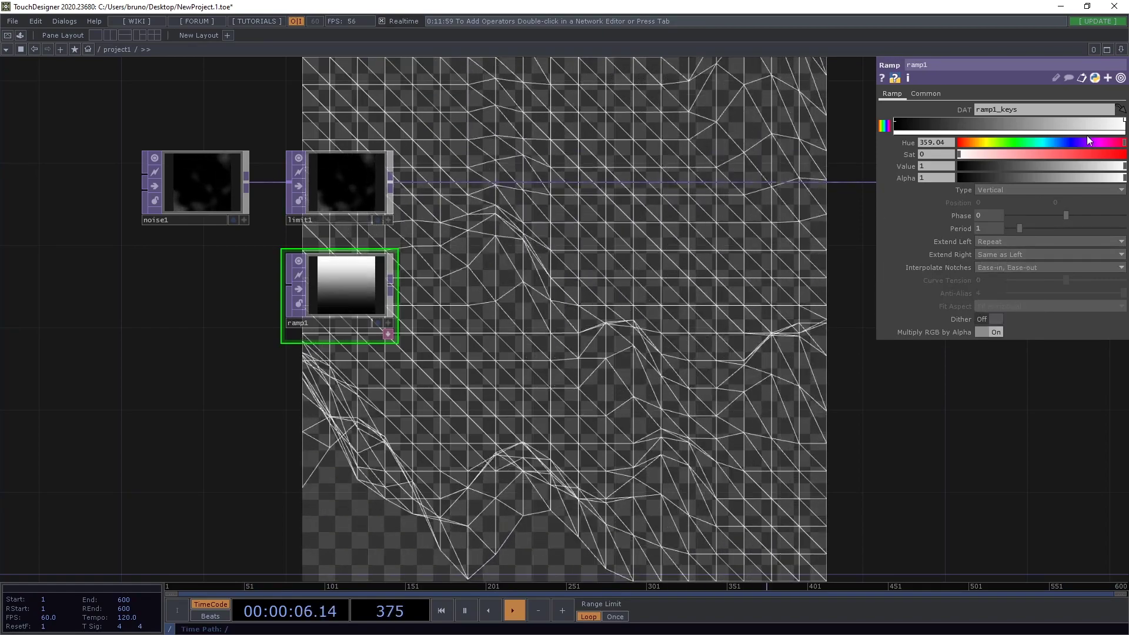
- Move the ramp's white key from its end to roughly the middle, so the gradient fades to black on both sides
drag(1124, 121, 1015, 123)
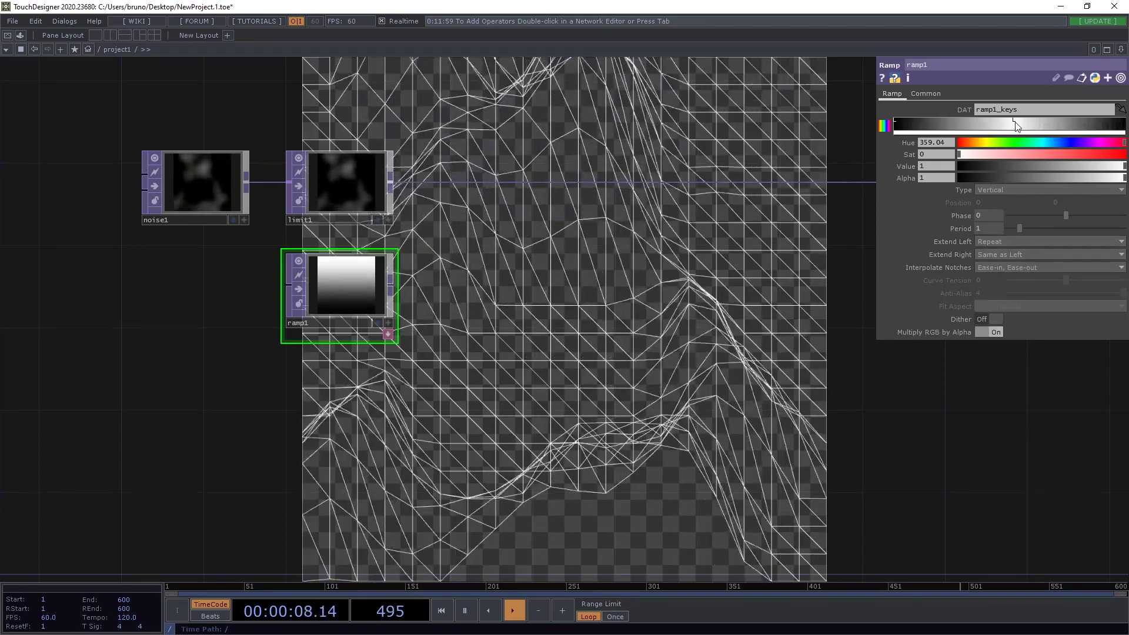
- Insert a Multiply TOP on the wire after the Limit TOP and connect the Ramp TOP as its second input
right_click(493, 182)
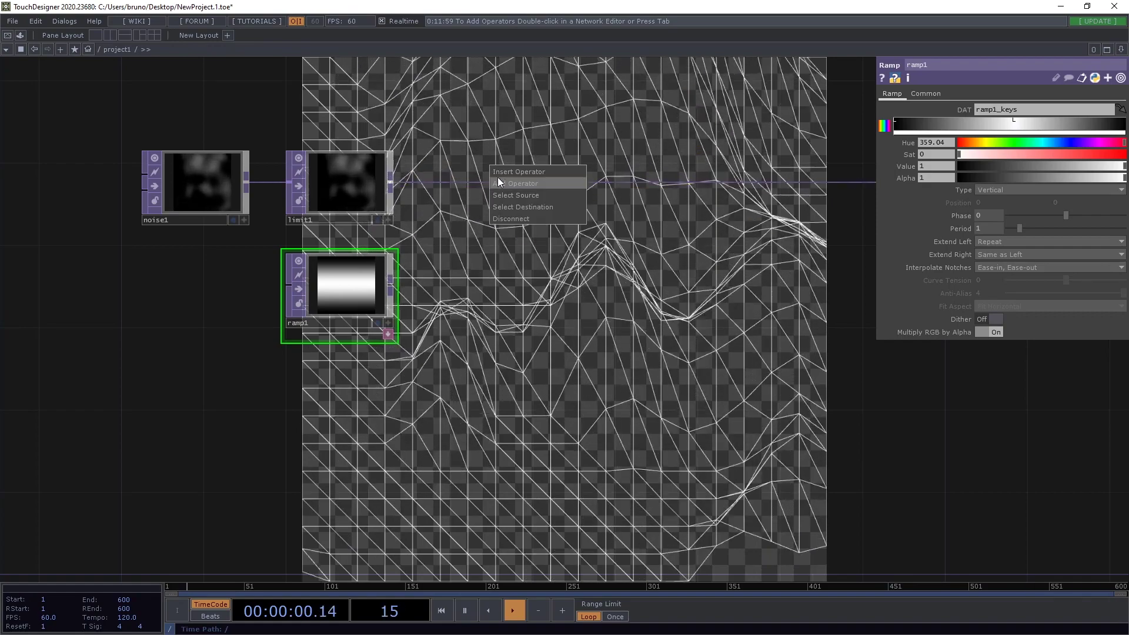
click(503, 171)
text(mult)
key(Return)
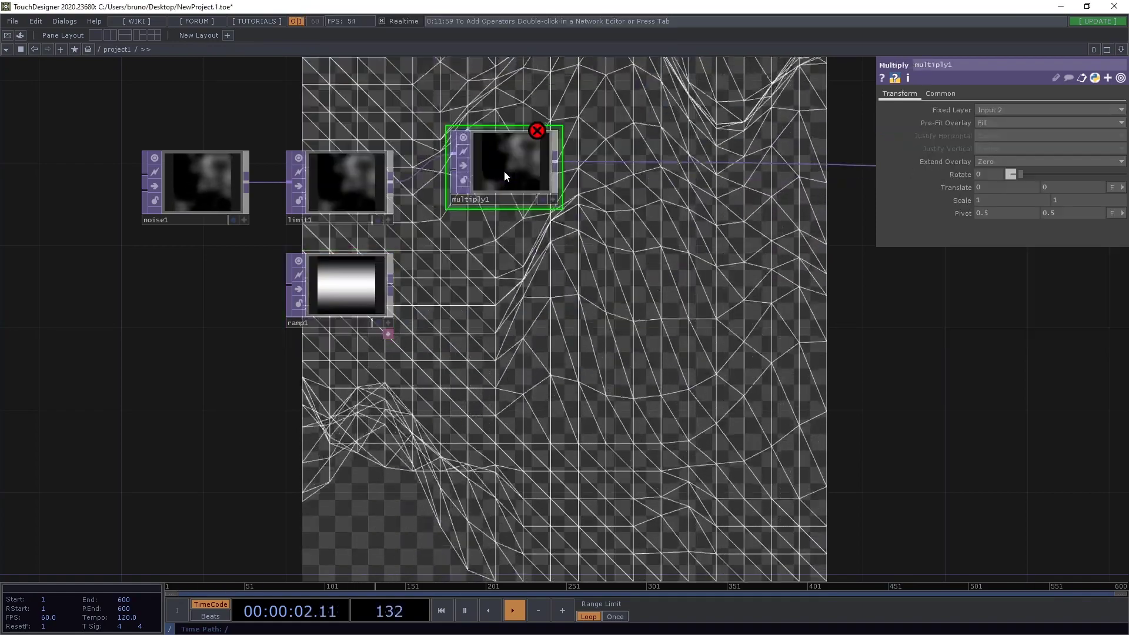
drag(493, 173, 497, 190)
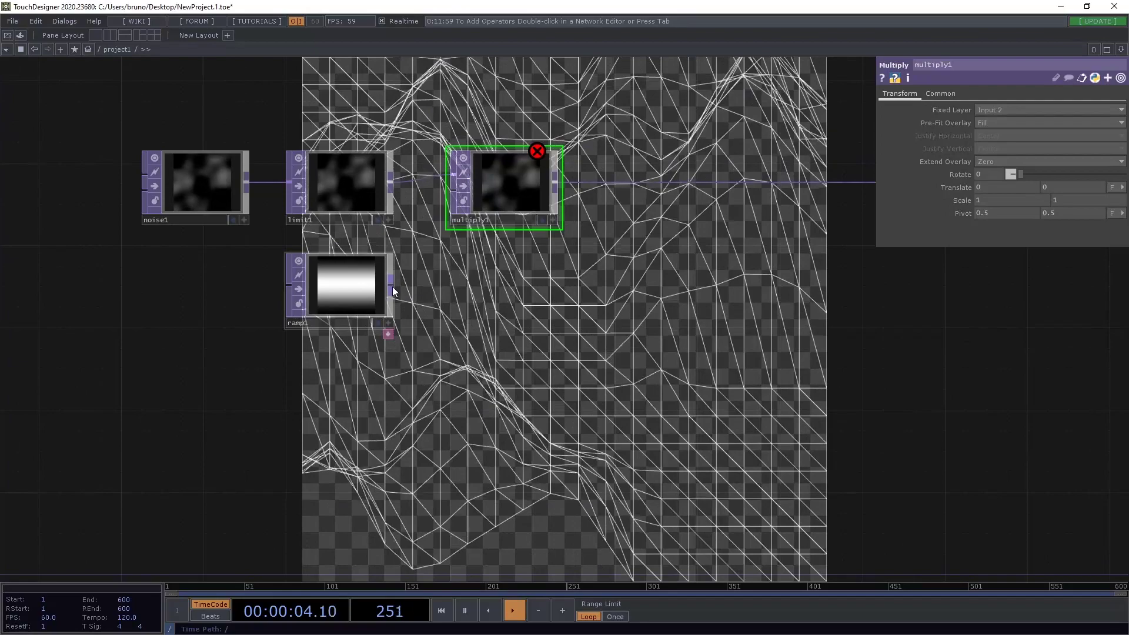
drag(393, 287, 477, 191)
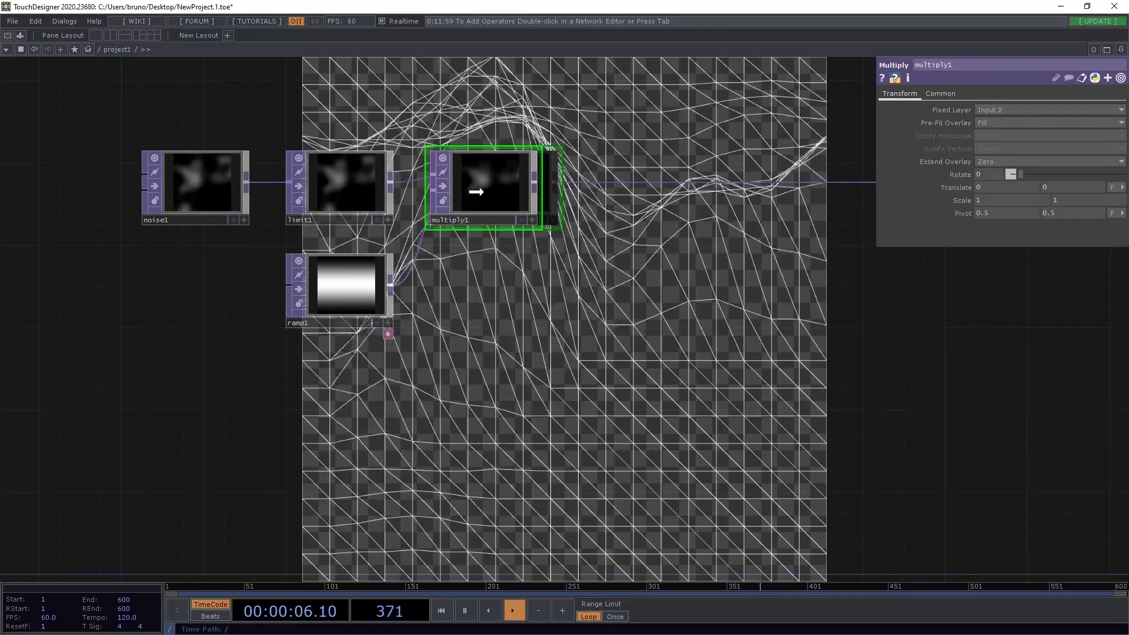
- Set the Multiply TOP's Fixed Layer to Input 1
drag(612, 283, 444, 318)
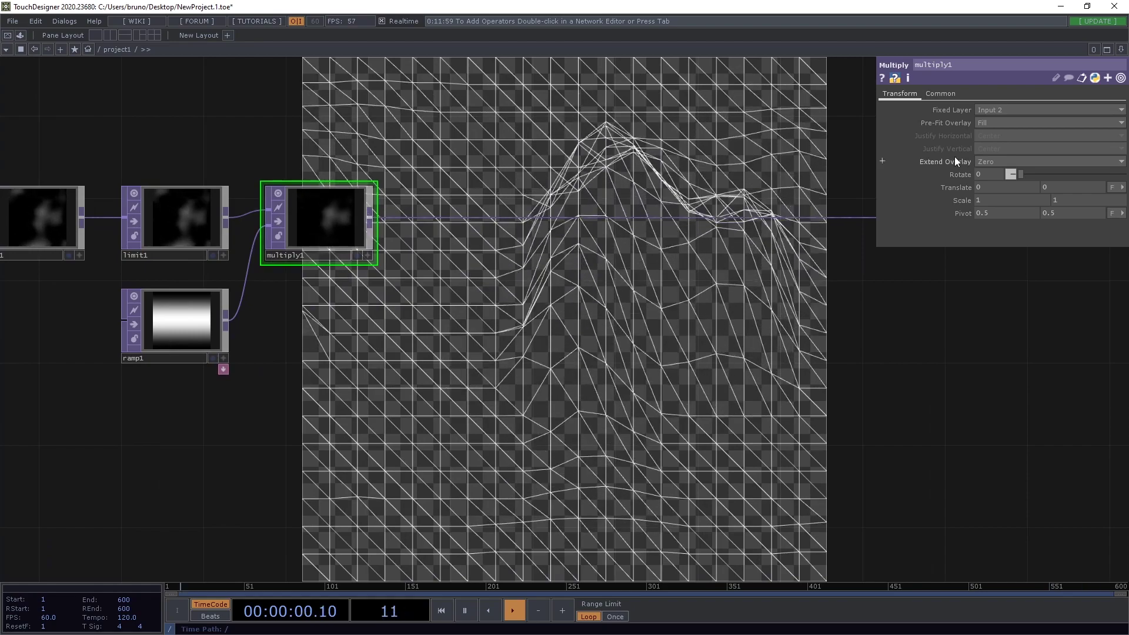
click(1028, 111)
click(995, 118)
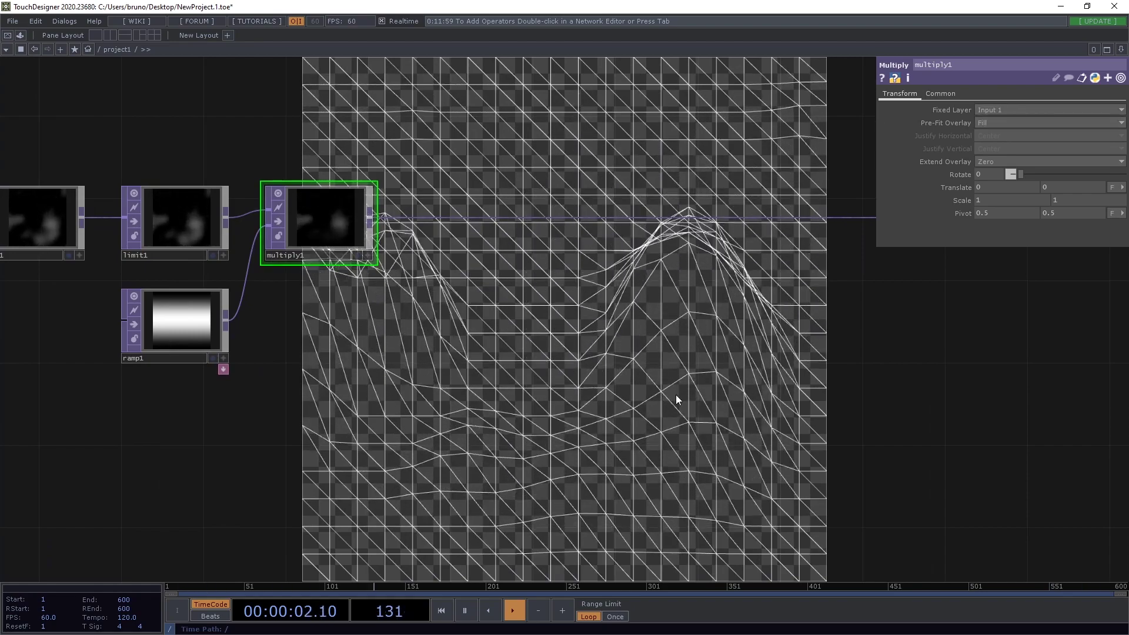
- Add two light-grey keys to the ramp, one close to each end, with values of about 0.71 and 0.73
drag(451, 444, 483, 444)
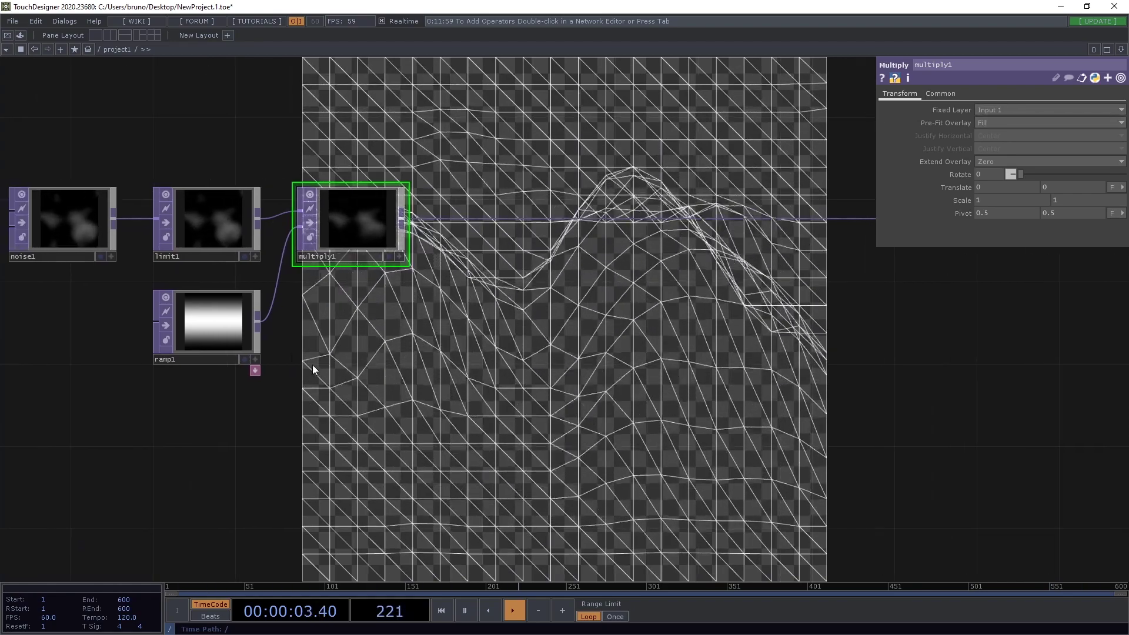
click(226, 332)
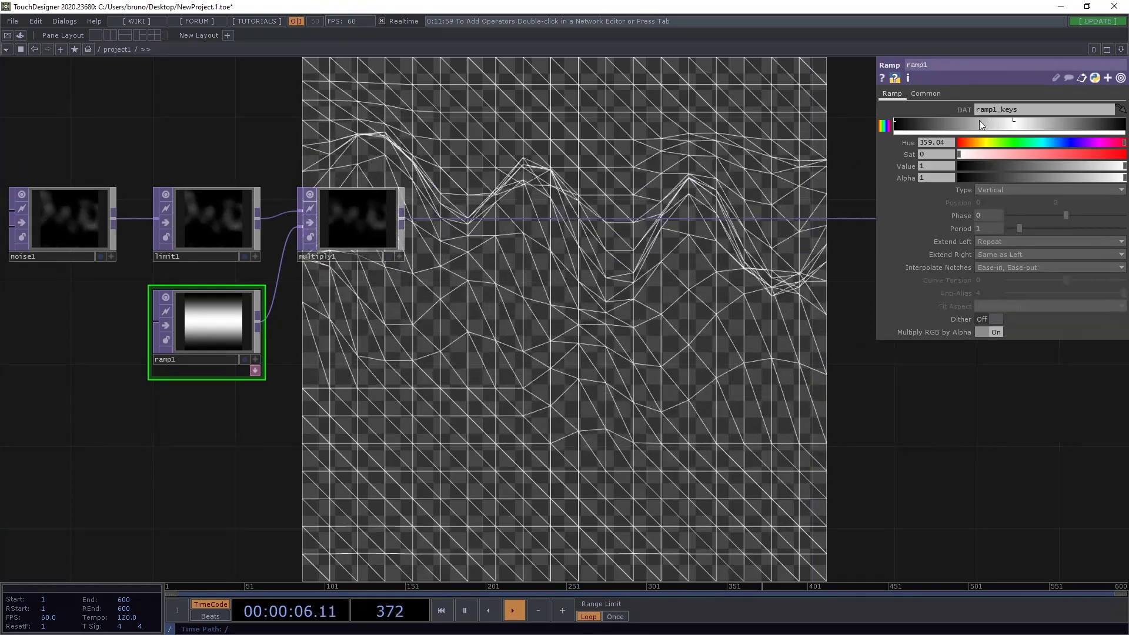
drag(980, 120, 917, 120)
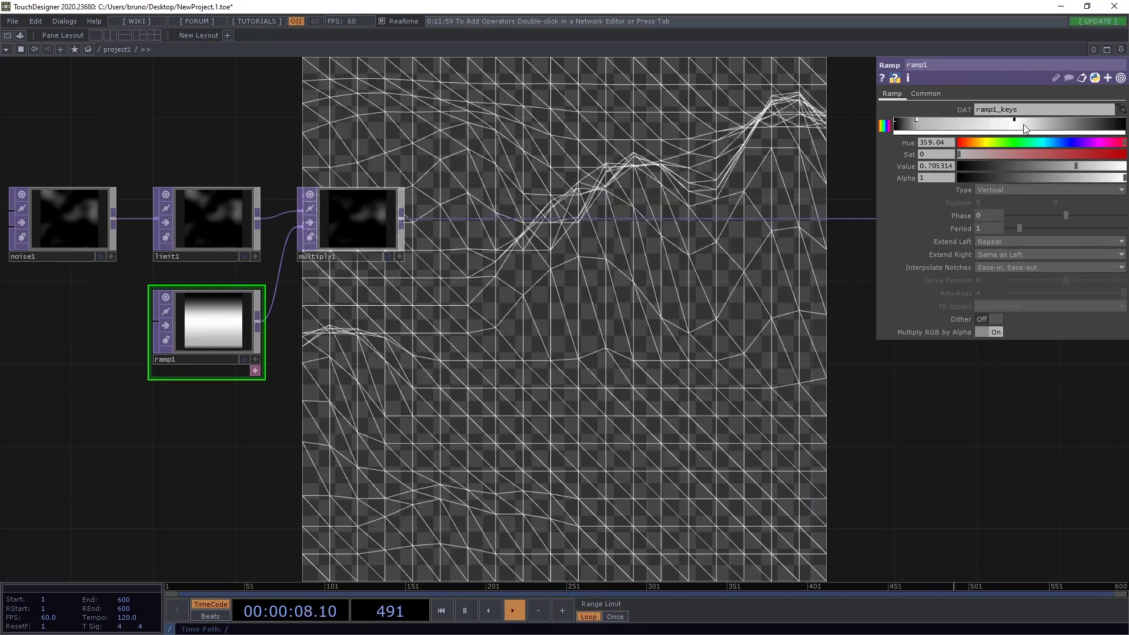
drag(1045, 119, 1111, 120)
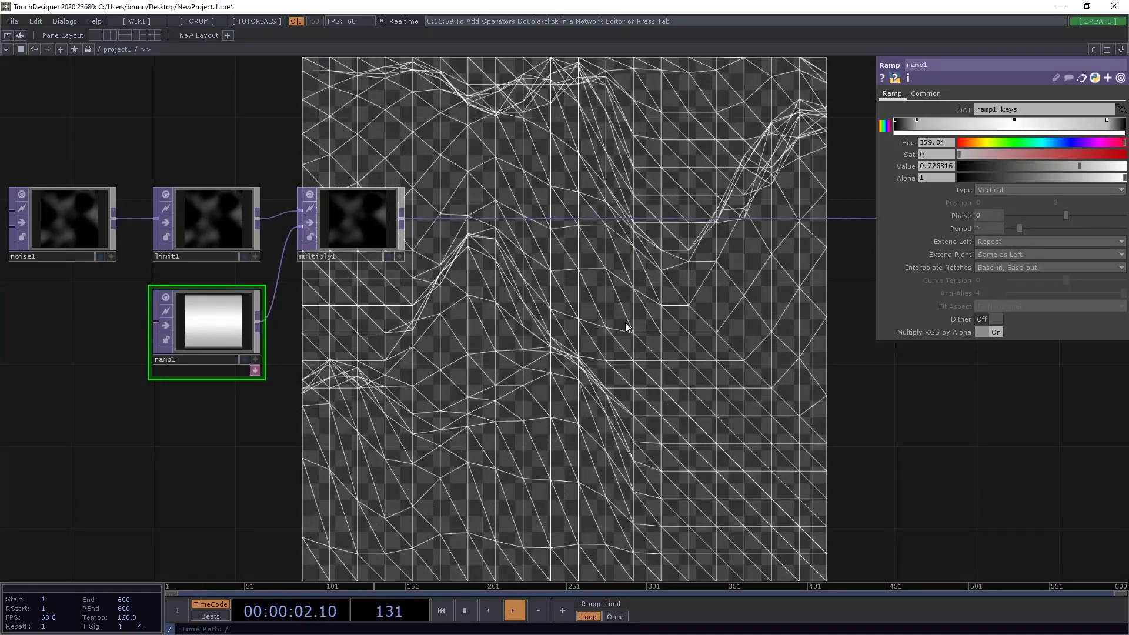
- Pause the timeline and advance it frame by frame to examine how the noise animation responds, and resume playback
scroll(625, 324, down, 2)
drag(632, 387, 504, 444)
scroll(631, 414, down, 2)
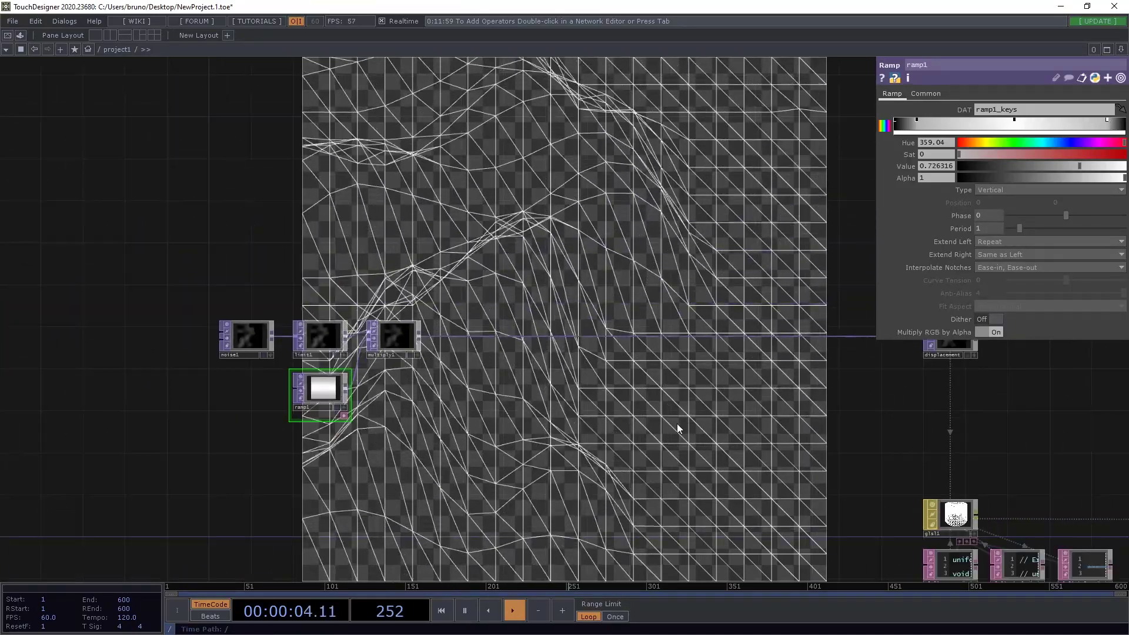
drag(676, 424, 527, 419)
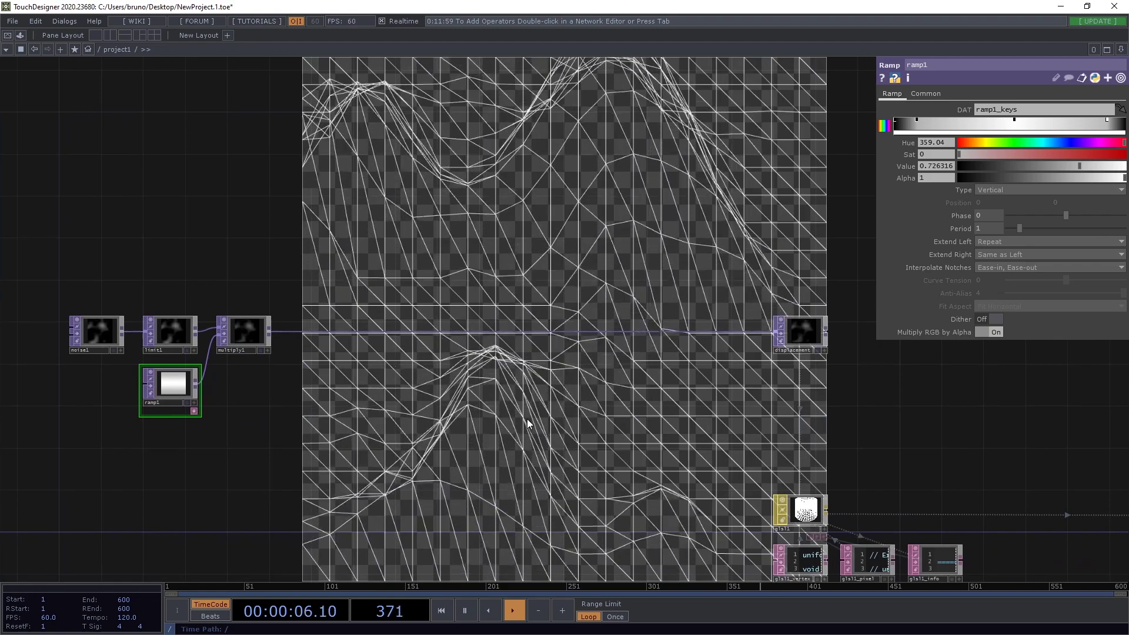
click(466, 611)
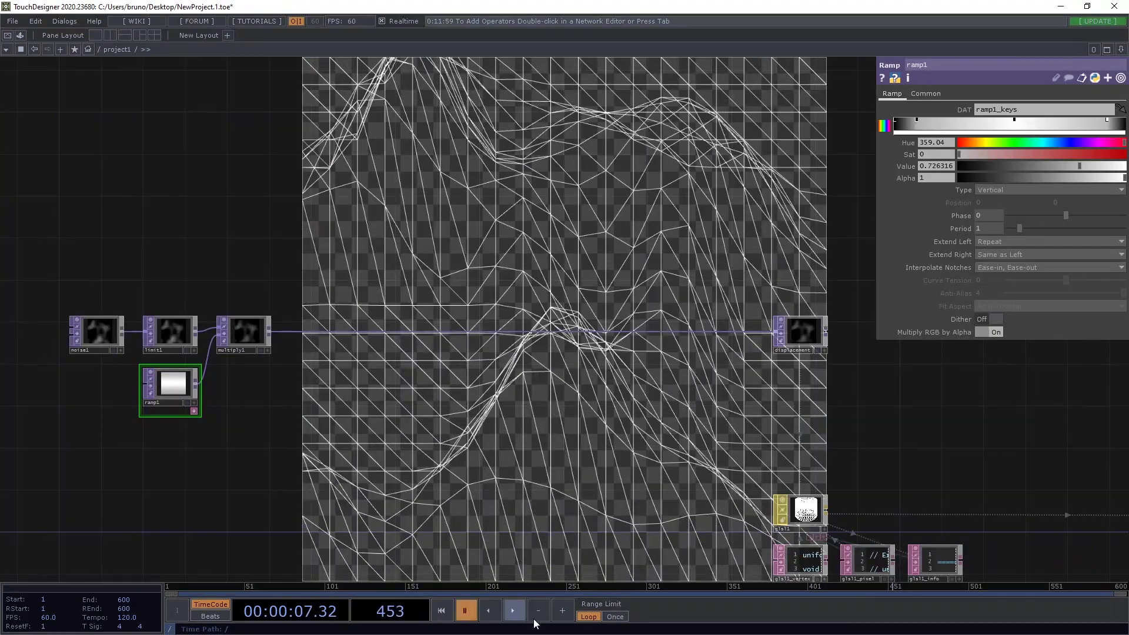
click(563, 619)
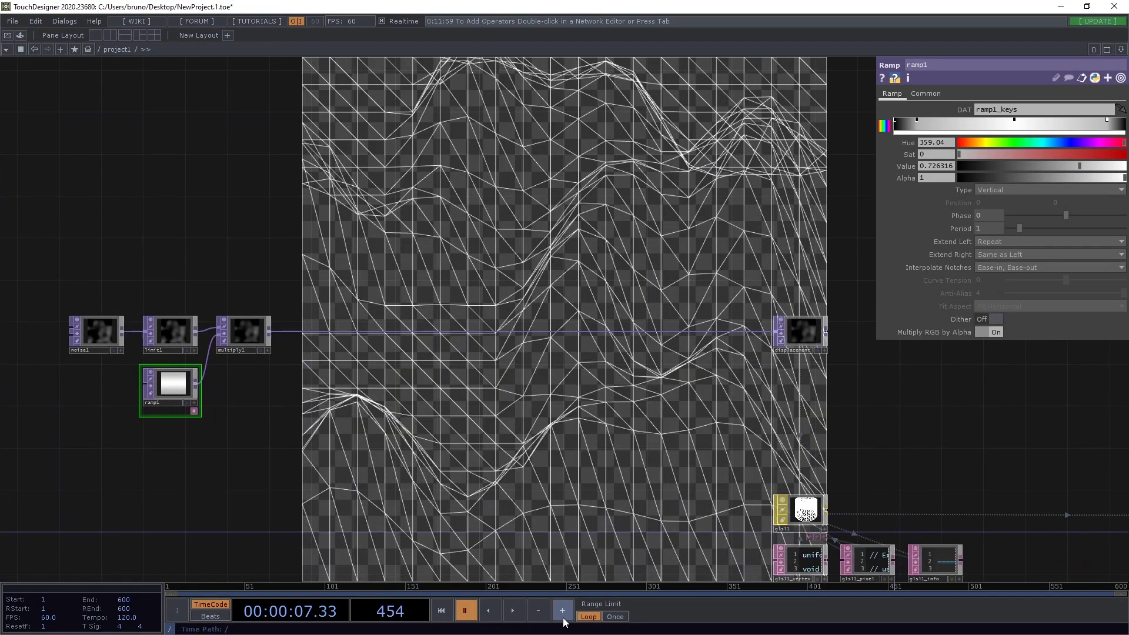
click(563, 612)
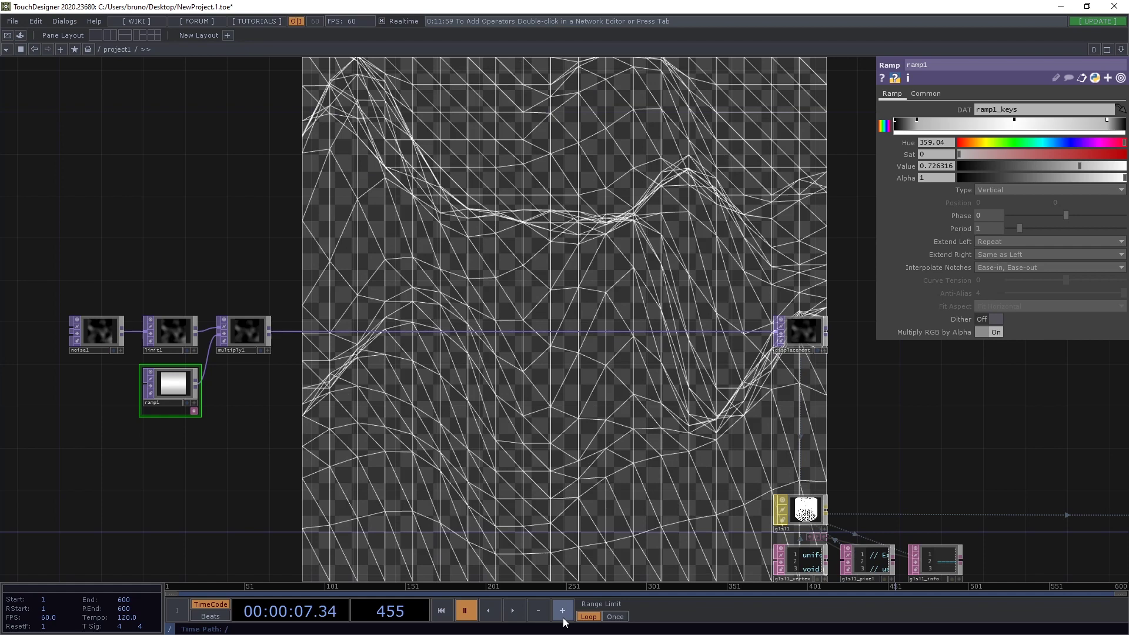
click(563, 619)
click(564, 619)
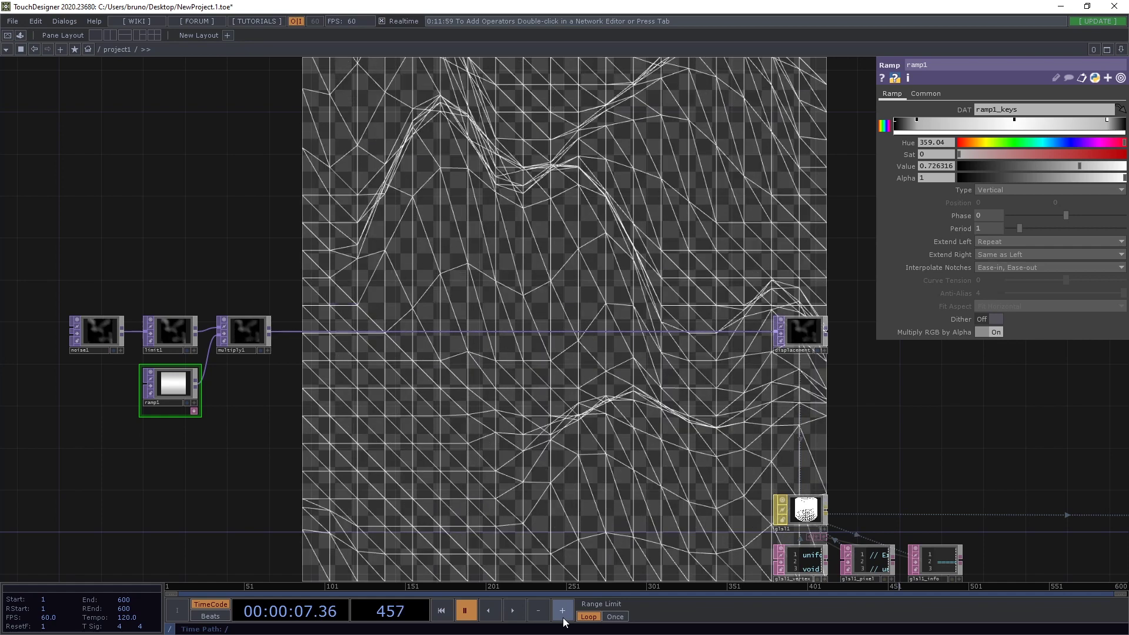
drag(334, 486, 501, 464)
click(513, 609)
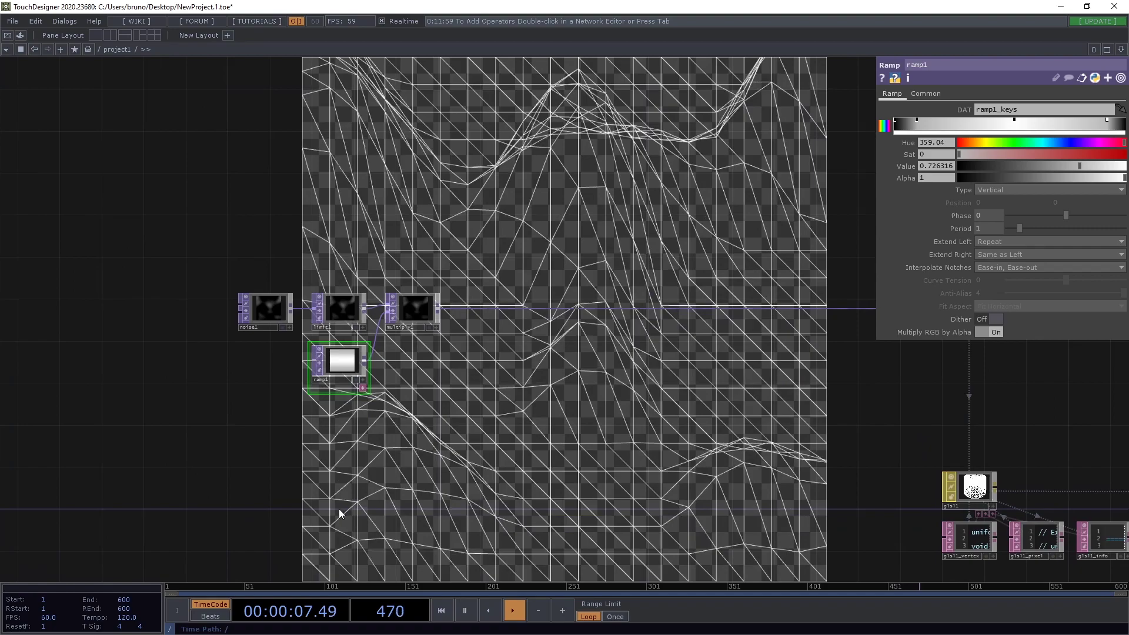
- Add a Constant CHOP in the empty network area below the noise chain
drag(341, 512, 460, 476)
key(Tab)
text(const)
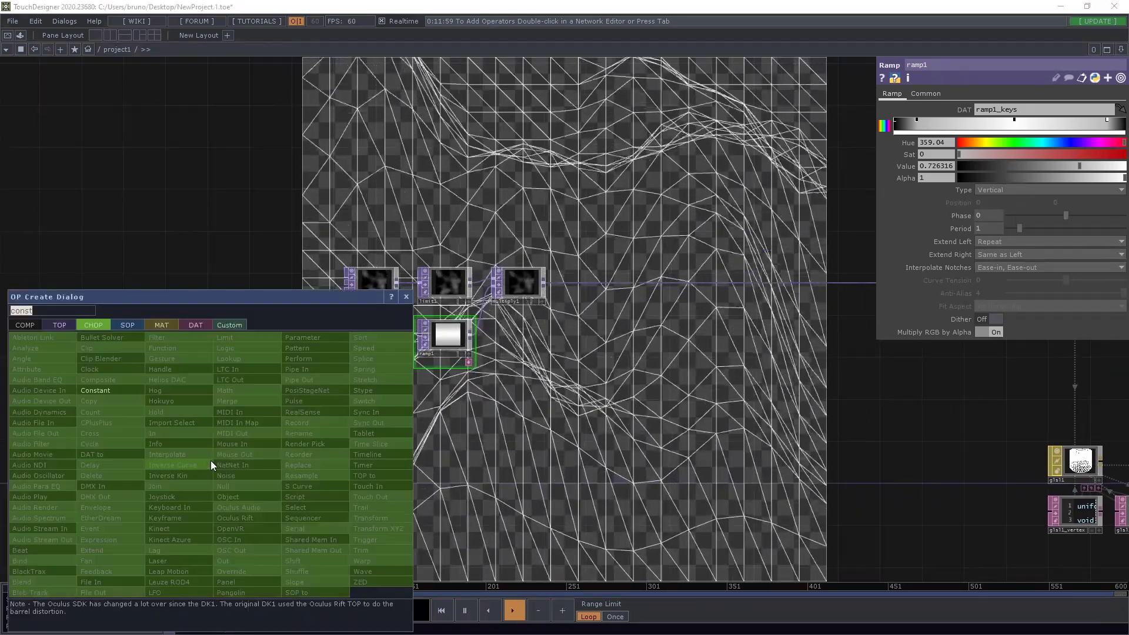
key(Return)
click(211, 461)
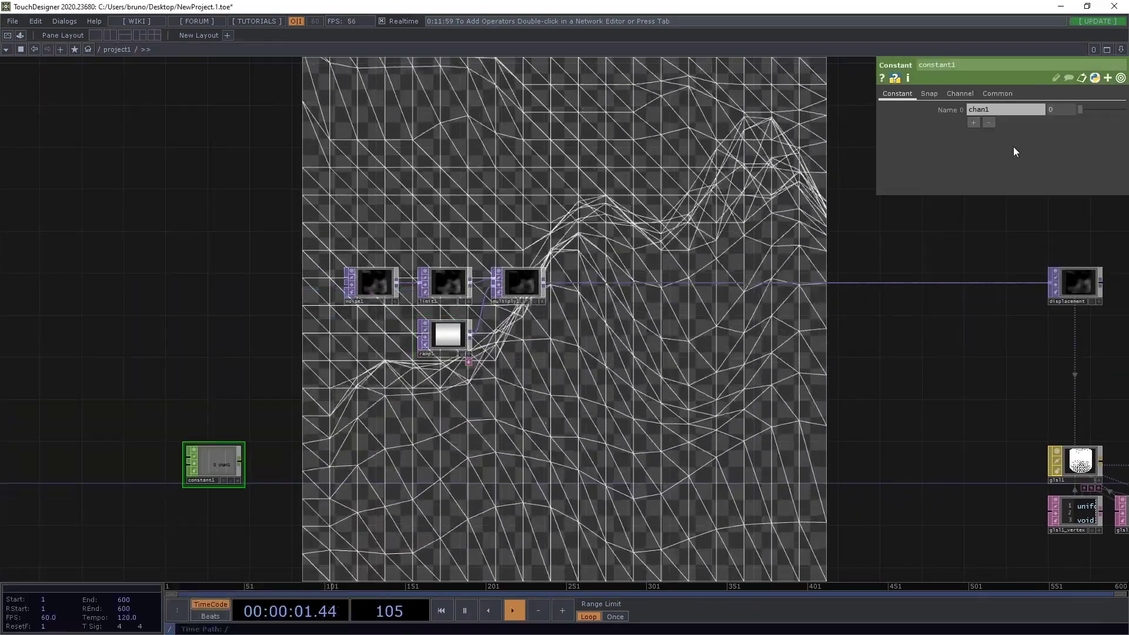
- Name the Constant CHOP's channel time and set its value to 1
click(1007, 110)
key(BackSpace)
key(BackSpace)
key(BackSpace)
key(BackSpace)
key(BackSpace)
text(time)
key(Return)
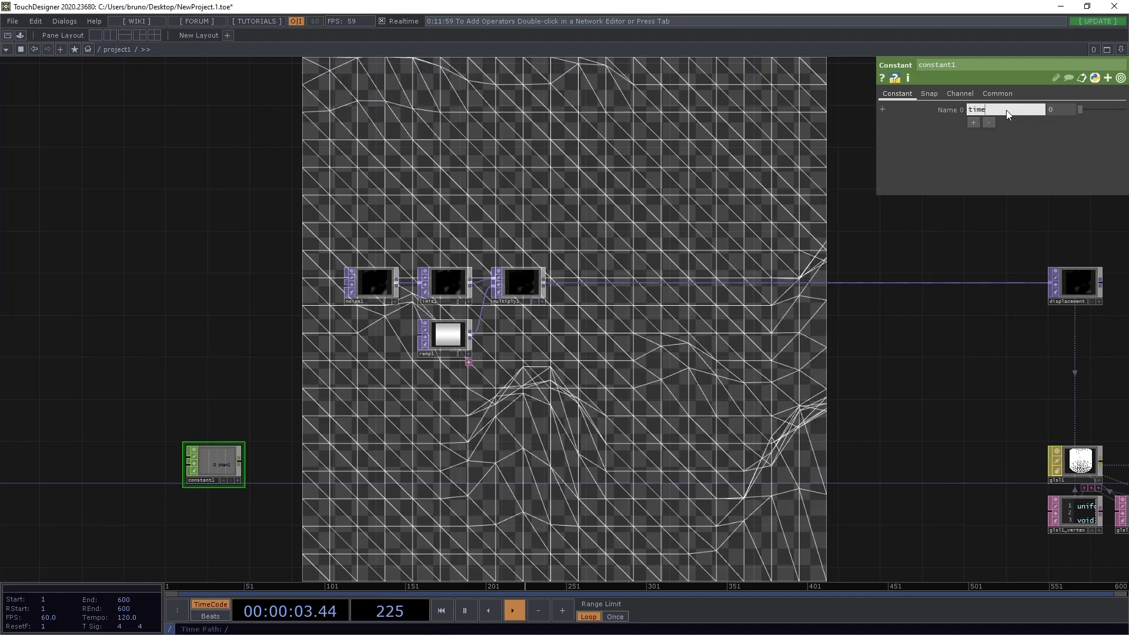
key(Tab)
text(1)
key(Return)
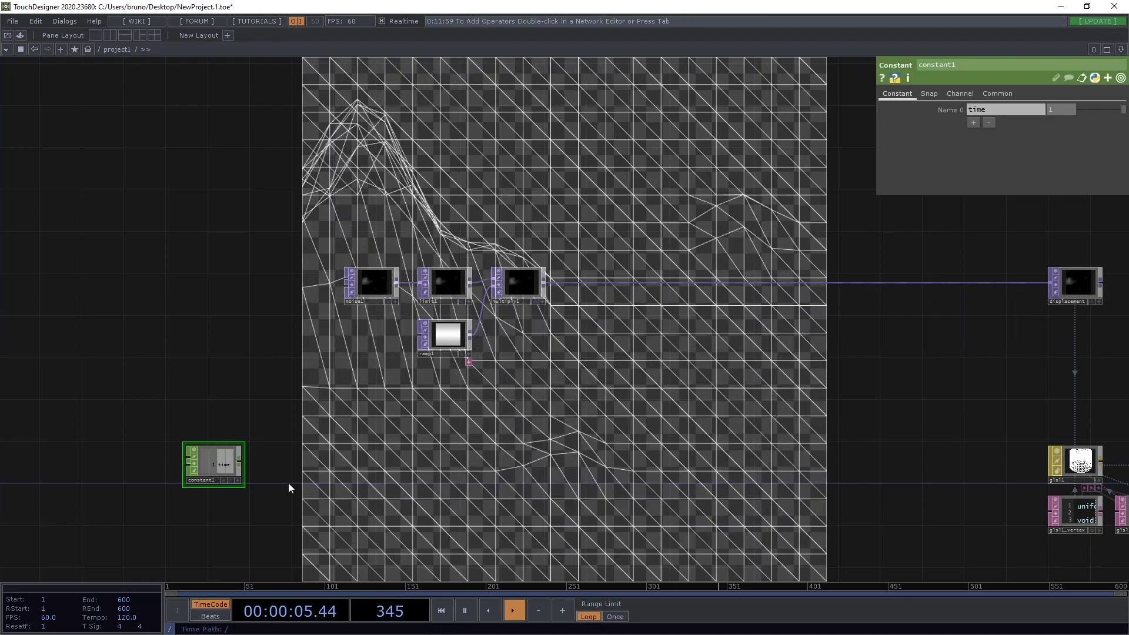
- Add a Speed CHOP connected to the Constant CHOP's output
click(240, 464)
key(Tab)
text(speed)
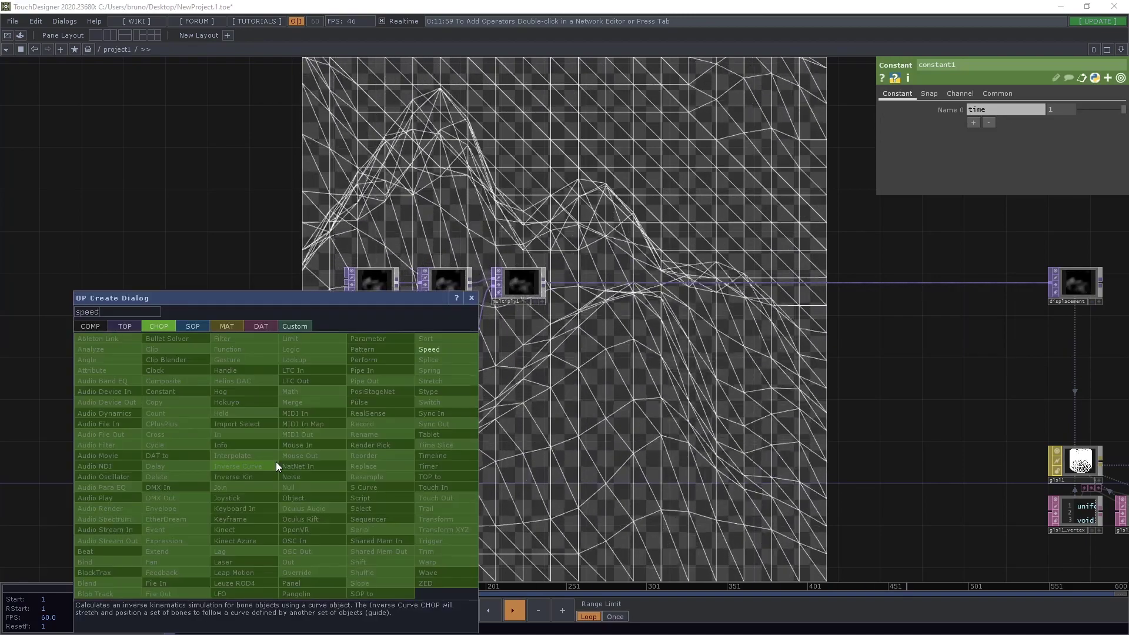
key(Return)
click(277, 462)
drag(277, 461, 287, 461)
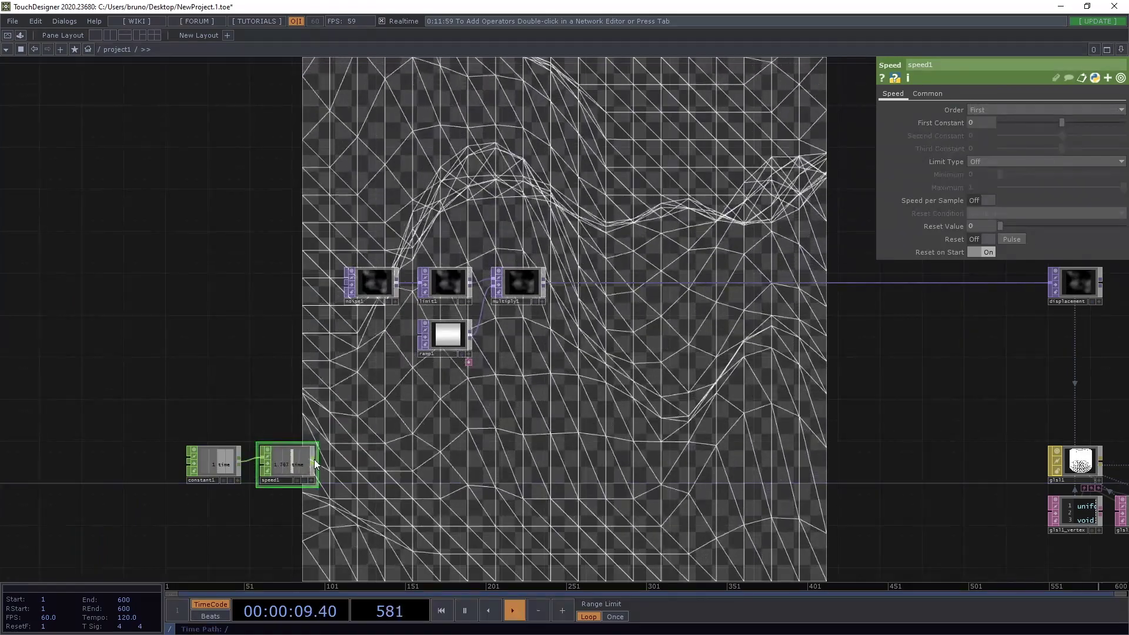
- Add a Null CHOP after the Speed CHOP and rename it time
click(314, 462)
key(Tab)
text(null)
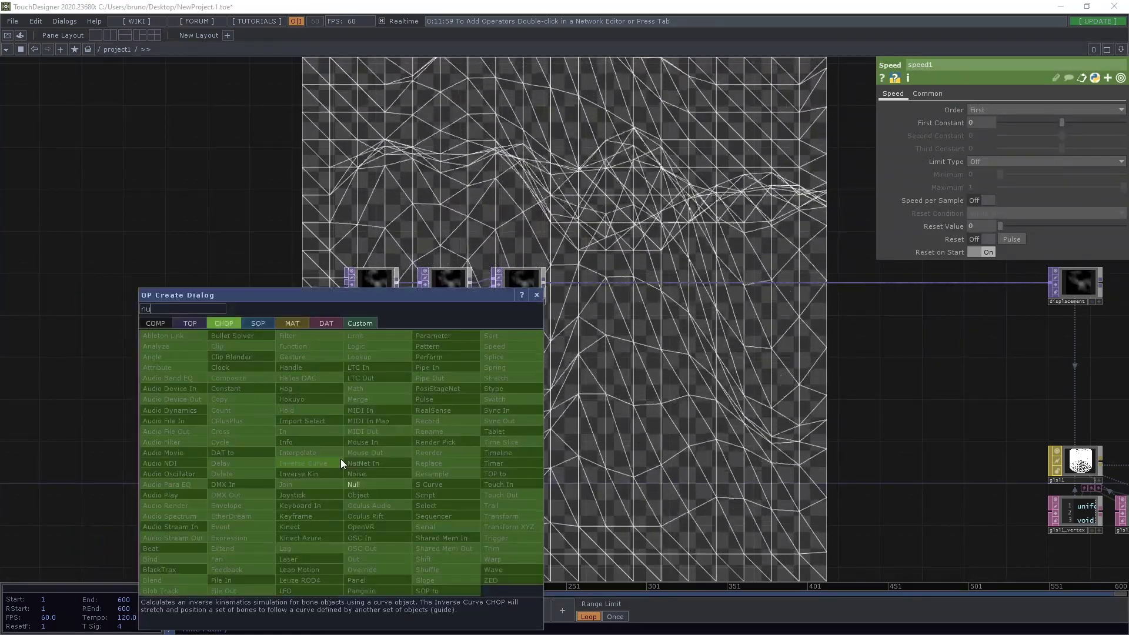
key(Return)
click(341, 463)
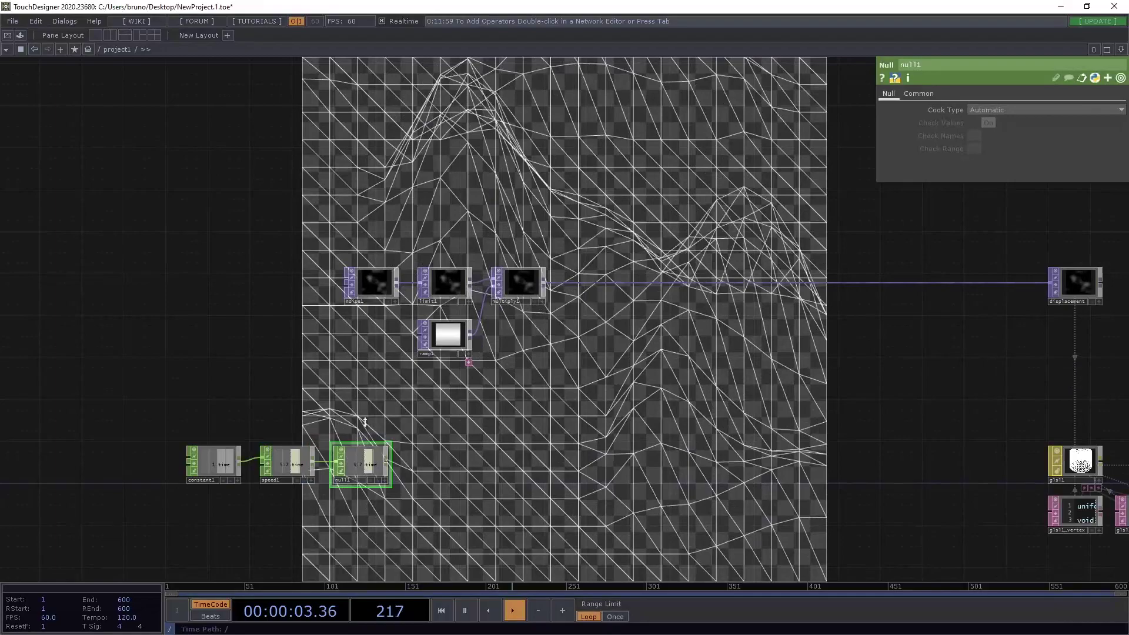
click(927, 65)
text(time)
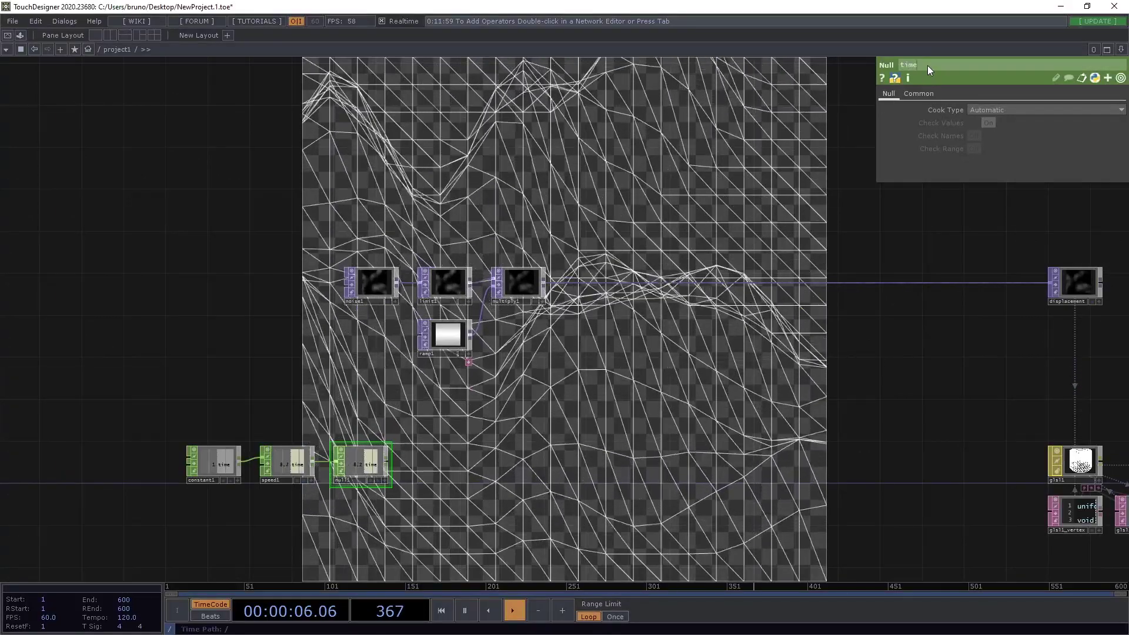
key(Return)
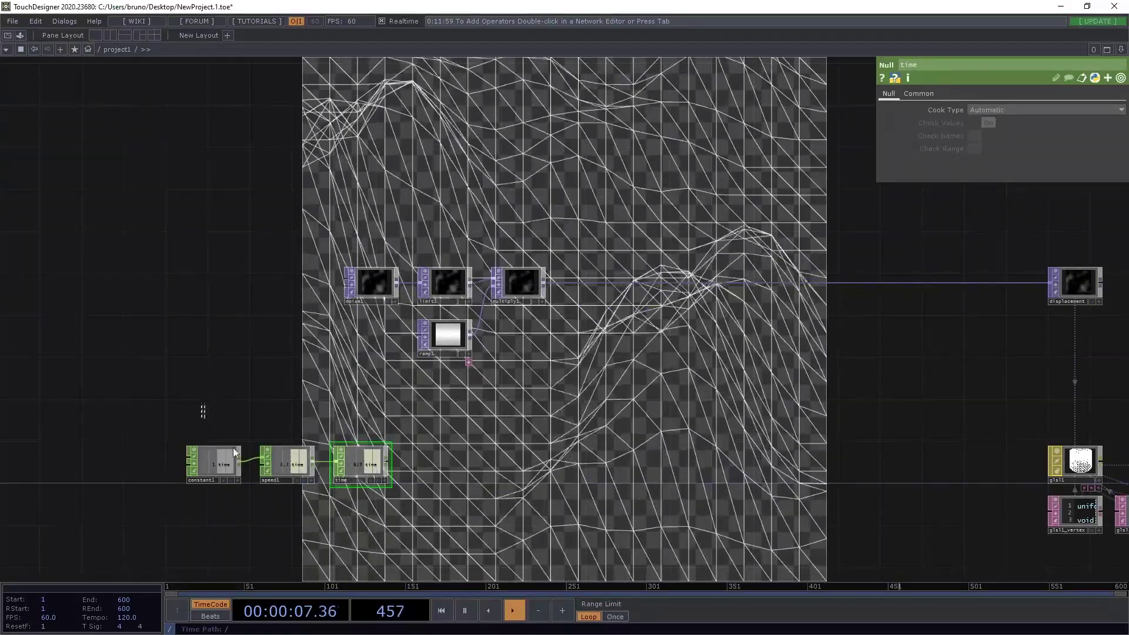
- Reference the Null's time channel in the Noise TOP's Translate X, with the expression op('time')['time'] * 0.05
scroll(371, 382, up, 5)
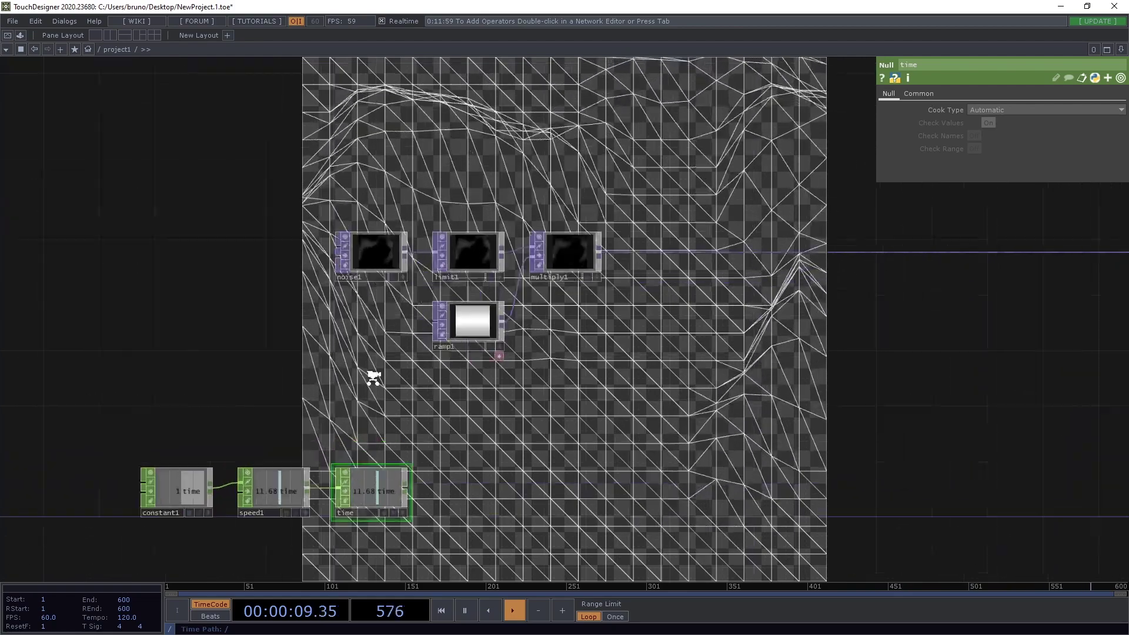
click(367, 195)
click(932, 94)
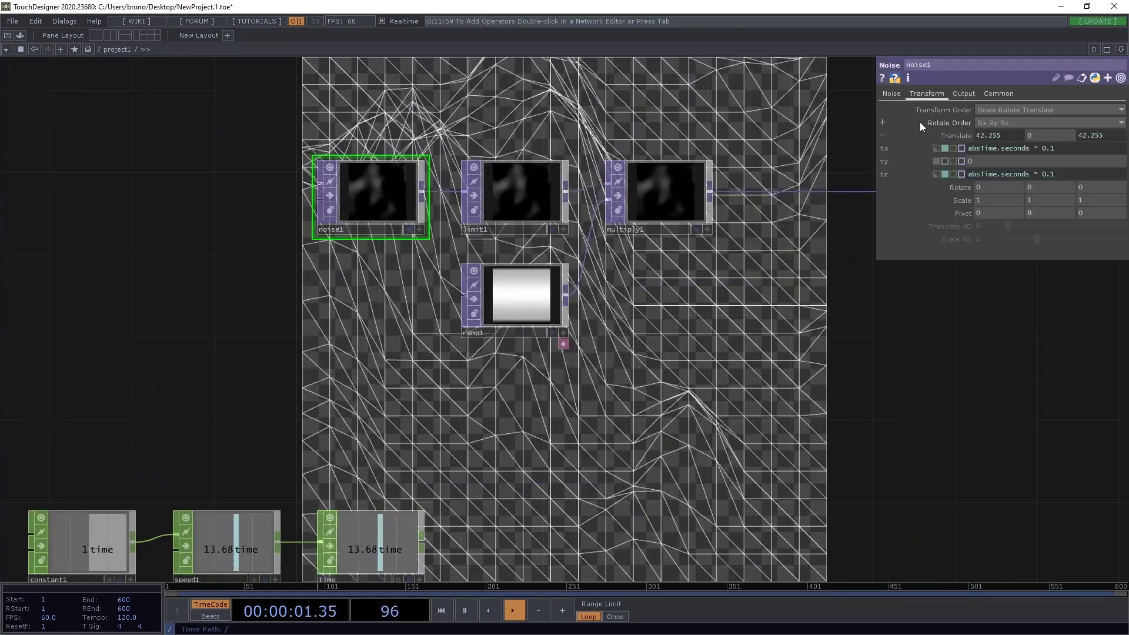
drag(419, 580, 980, 149)
click(983, 149)
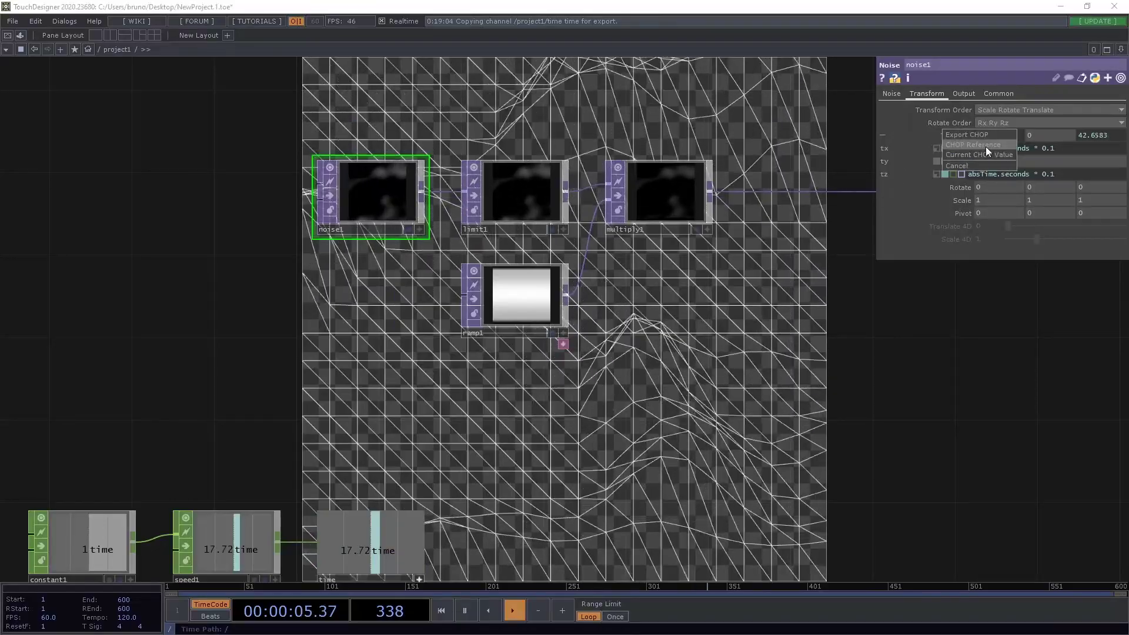
click(1073, 151)
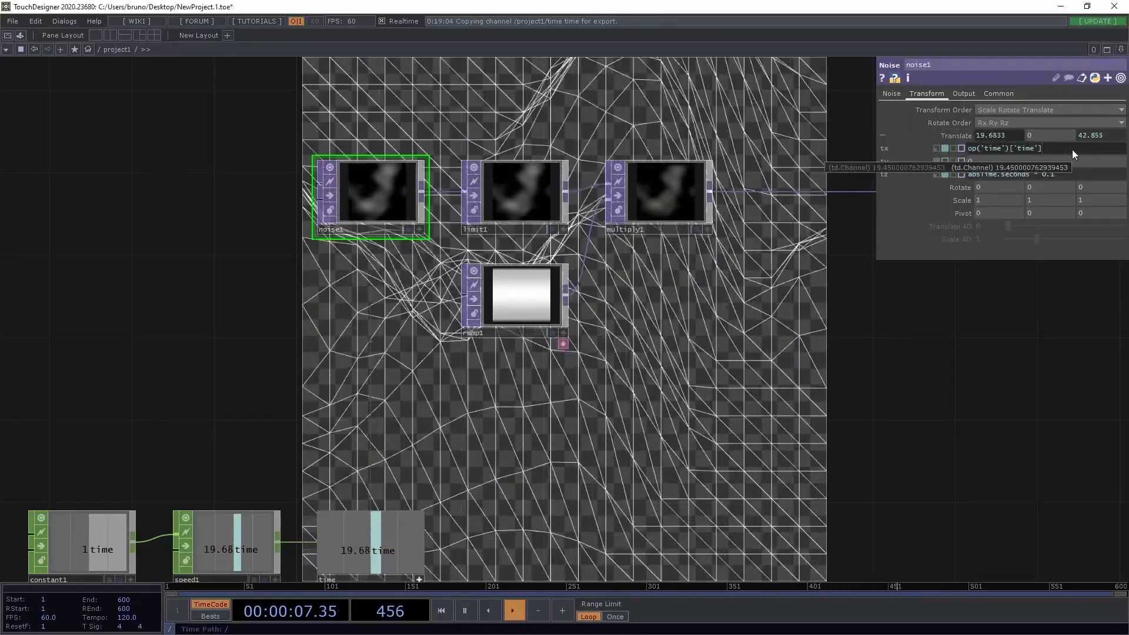
text(* 0.05)
key(Return)
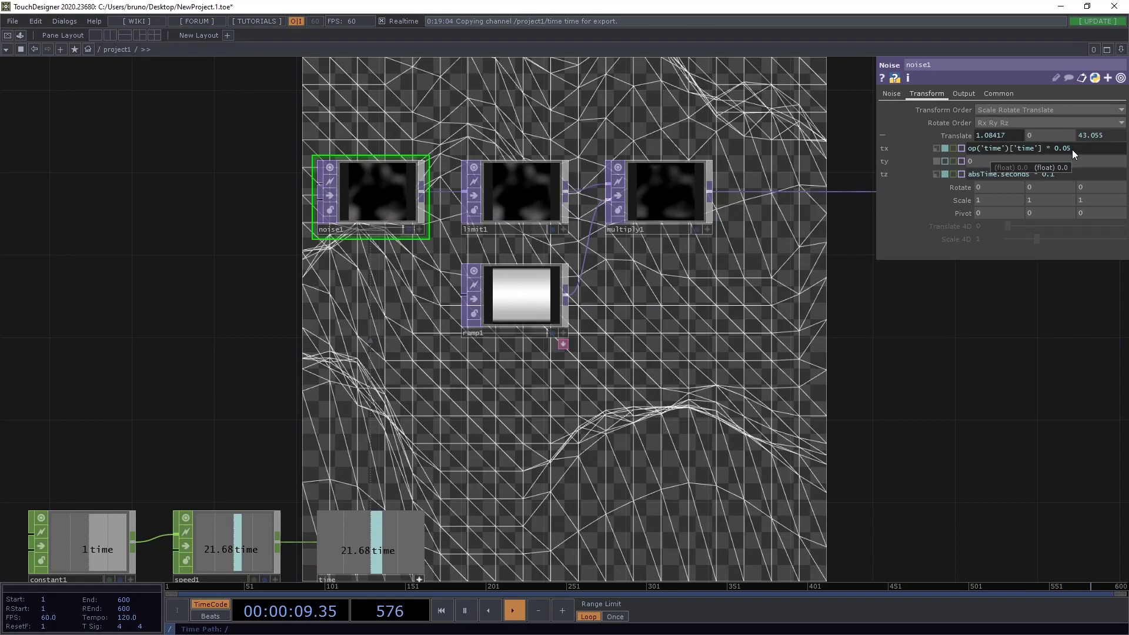
- Replace the Noise TOP's Translate Z expression with a copy of the X one, op('time')['time'] * 0.05
key(ctrl+c)
click(1069, 174)
key(ctrl+a)
key(ctrl+v)
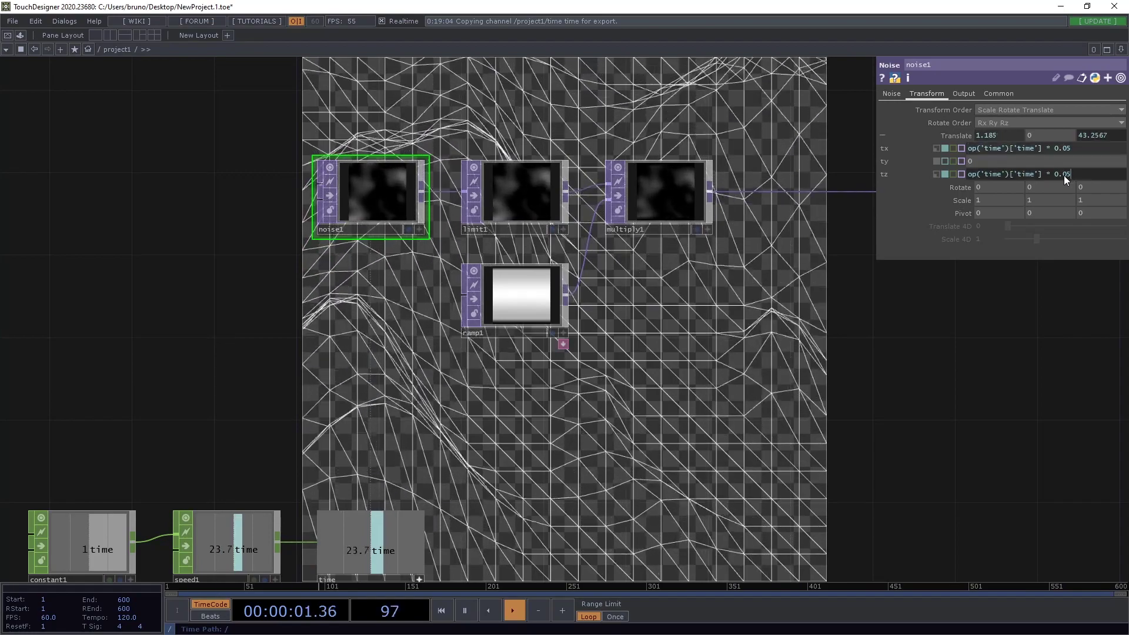
click(1054, 174)
text(-)
key(Return)
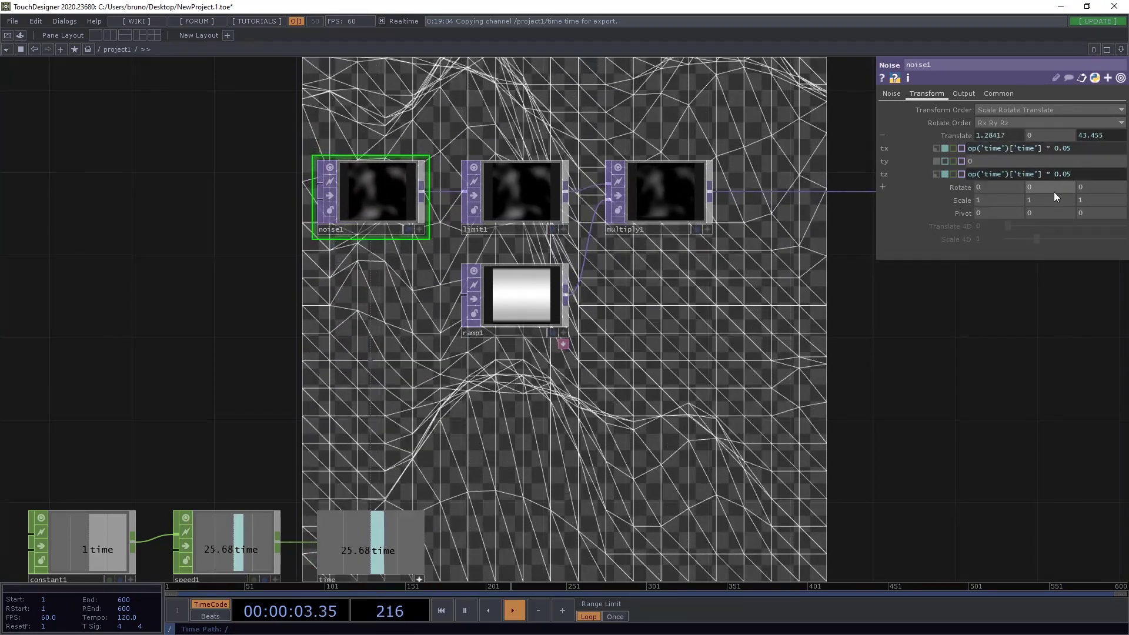
- Set noise1's Translate Z multiplier to -0.05, and place a pasted copy of noise1 below the time nodes
scroll(496, 513, down, 6)
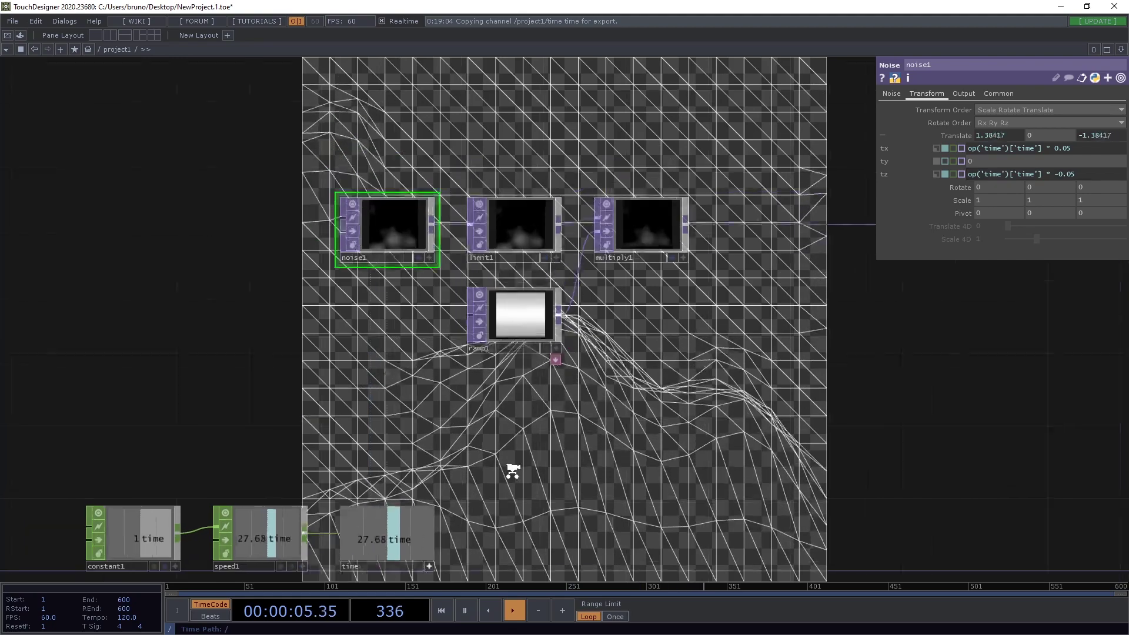
drag(445, 377, 395, 356)
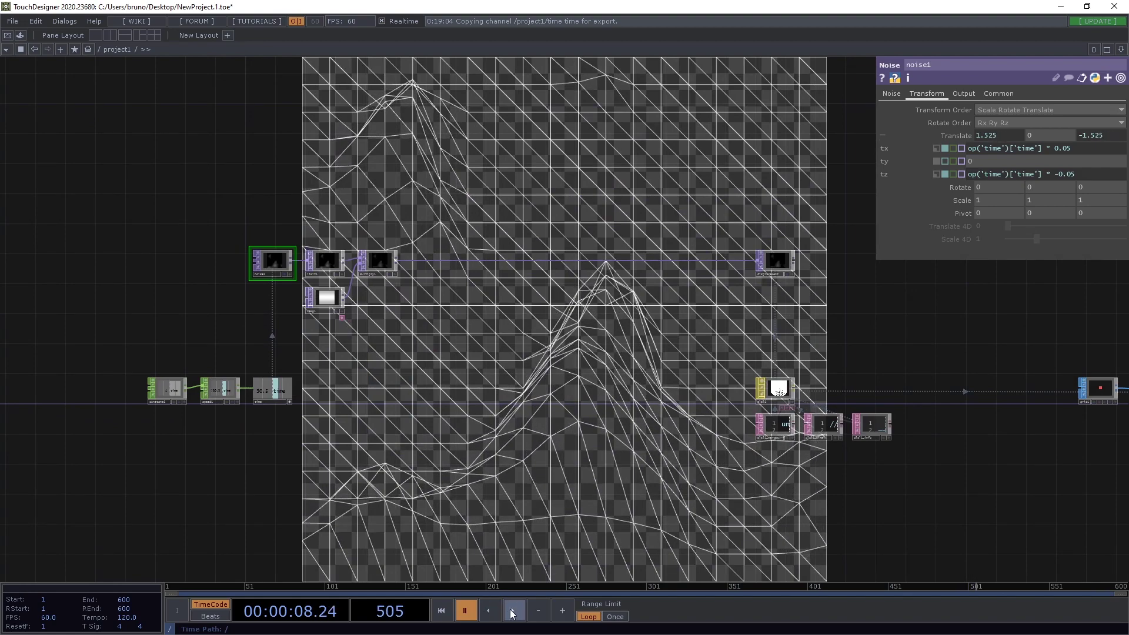
drag(298, 474, 325, 437)
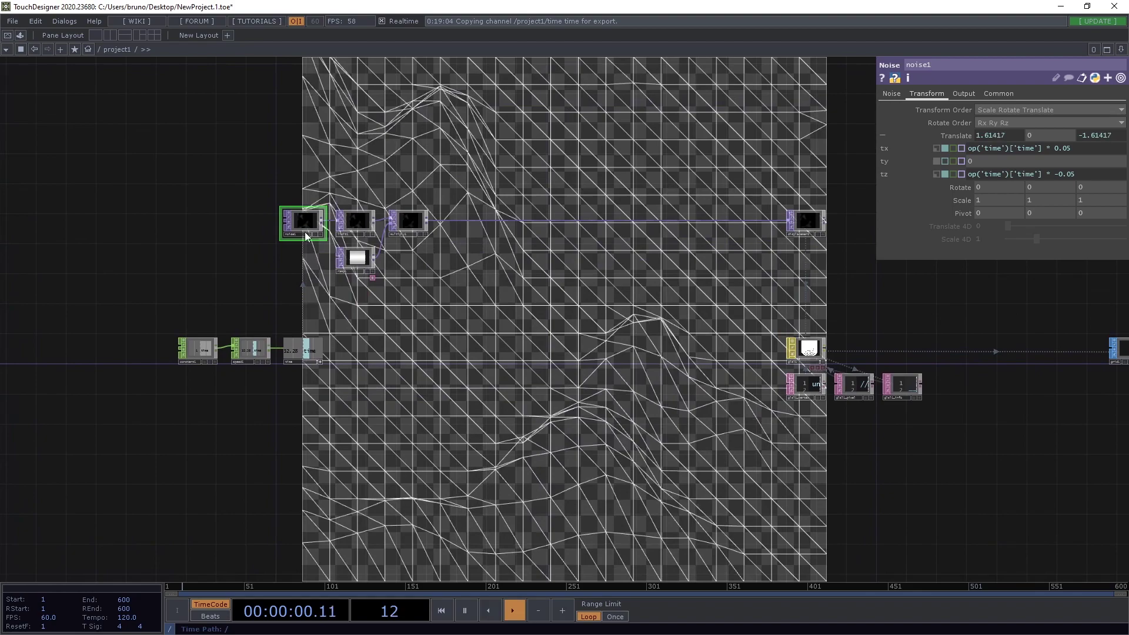
key(ctrl+c)
key(ctrl+v)
drag(303, 260, 297, 457)
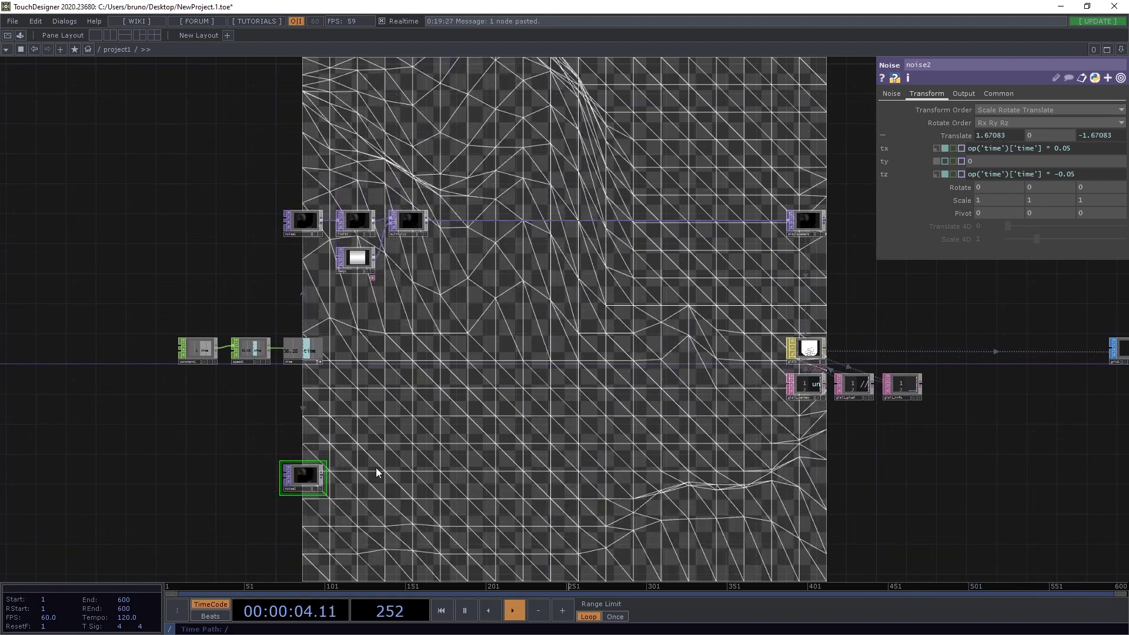
- Paste two more copies of the Noise TOP and stack them below noise2
drag(405, 522, 378, 381)
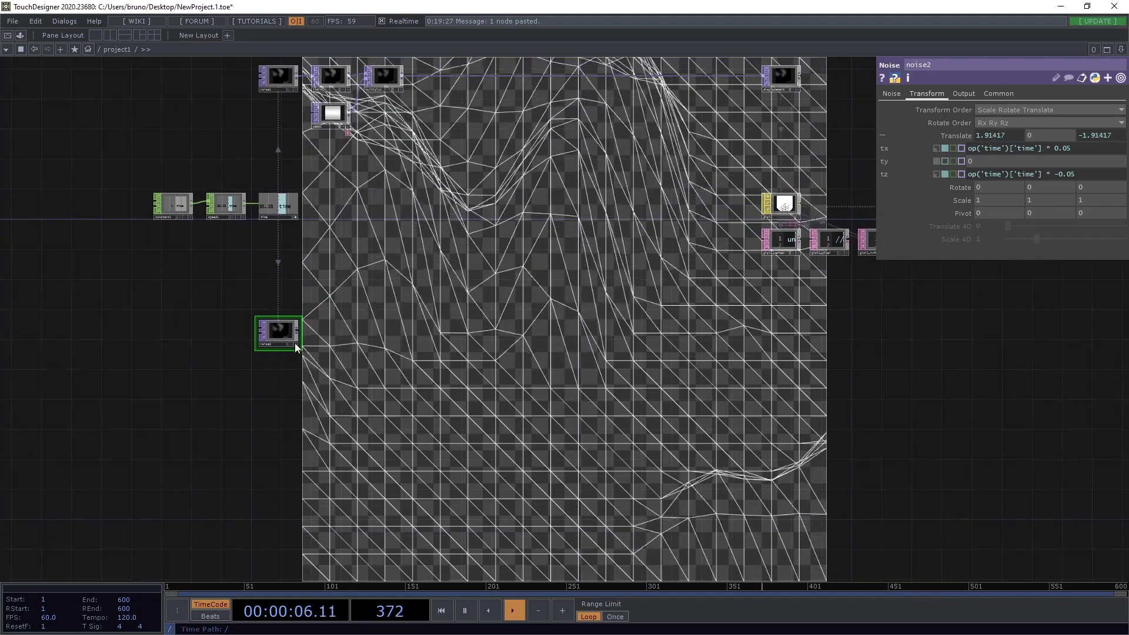
key(ctrl+v)
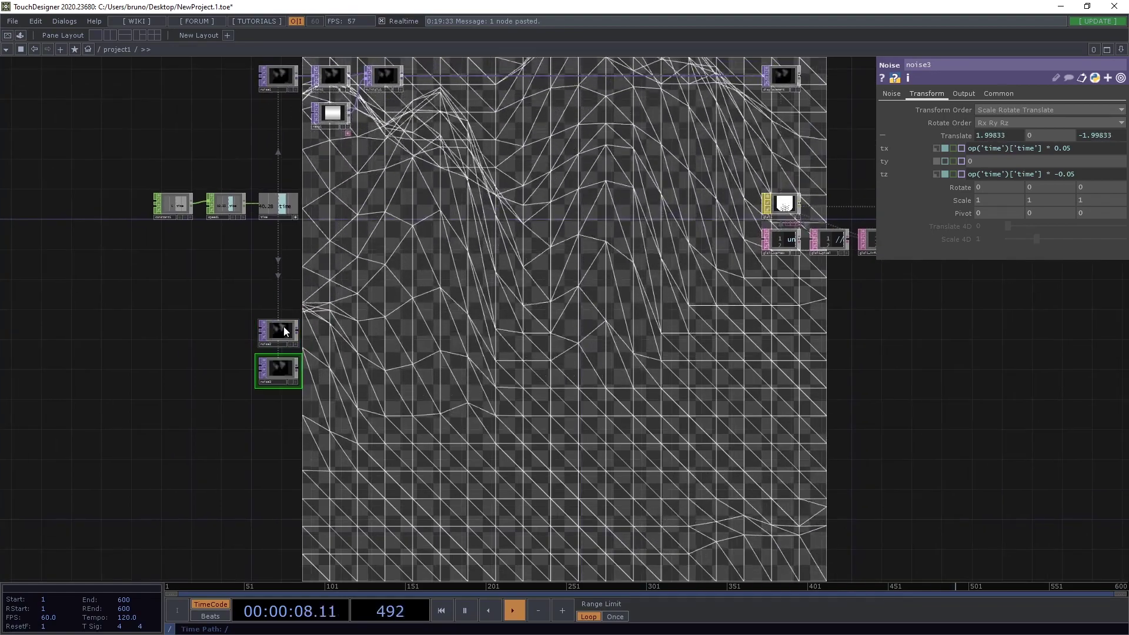
key(ctrl+v)
drag(277, 400, 277, 407)
- Configure noise2 with Period 5, Harmonic Gain 2, Exponent 1.5 and Amplitude 0.4
scroll(323, 368, up, 5)
click(262, 286)
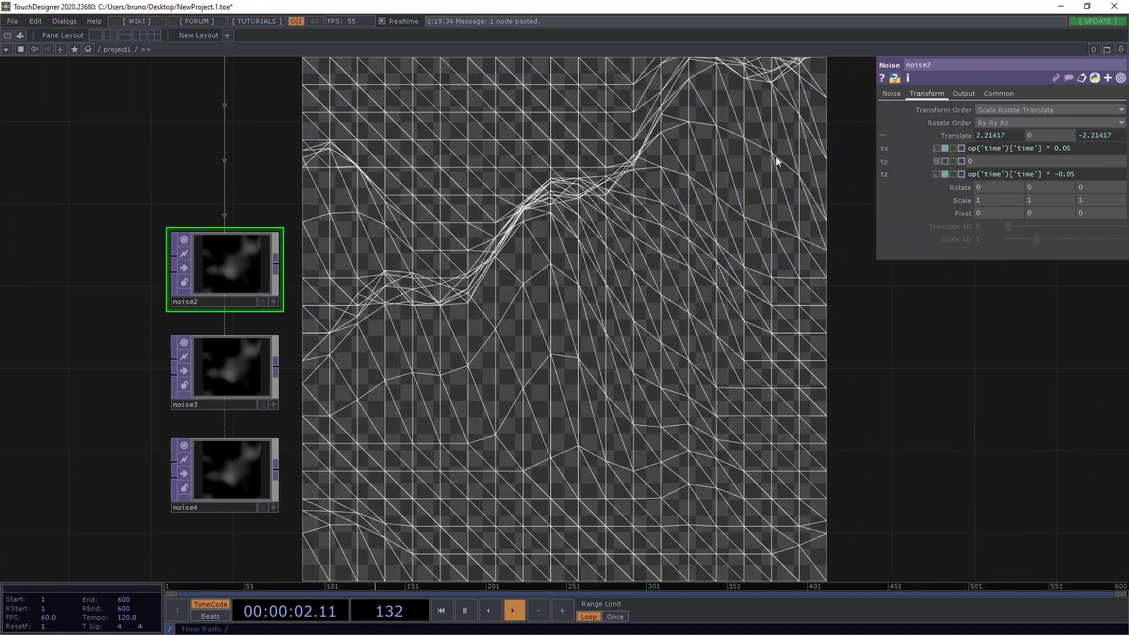
click(892, 94)
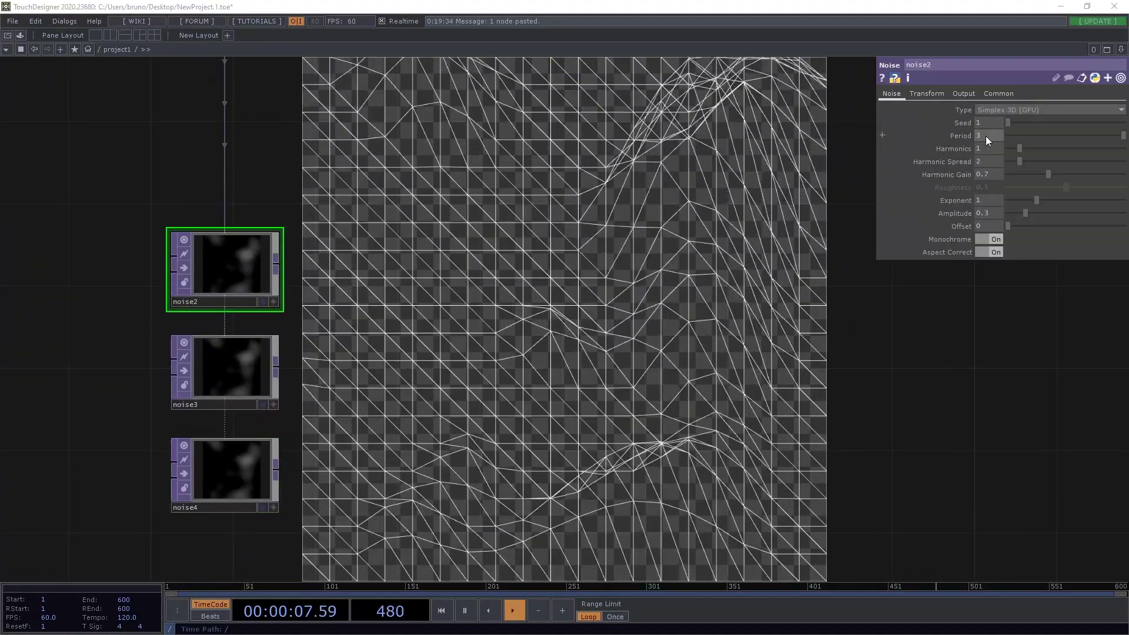
click(989, 133)
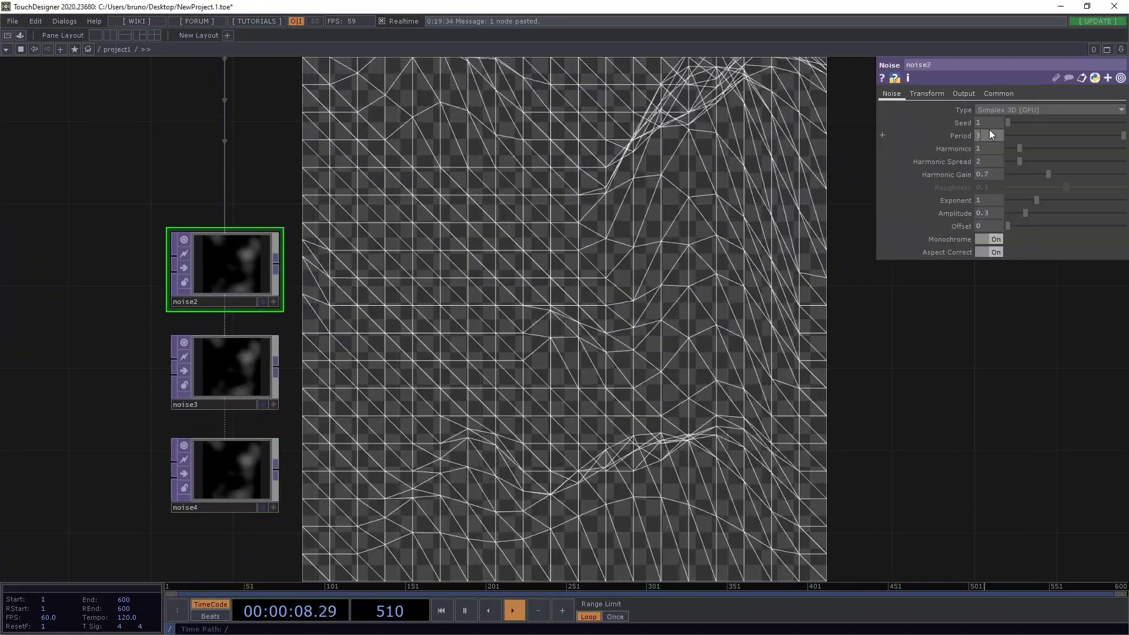
text(5)
key(Tab)
key(Tab)
key(Tab)
text(2)
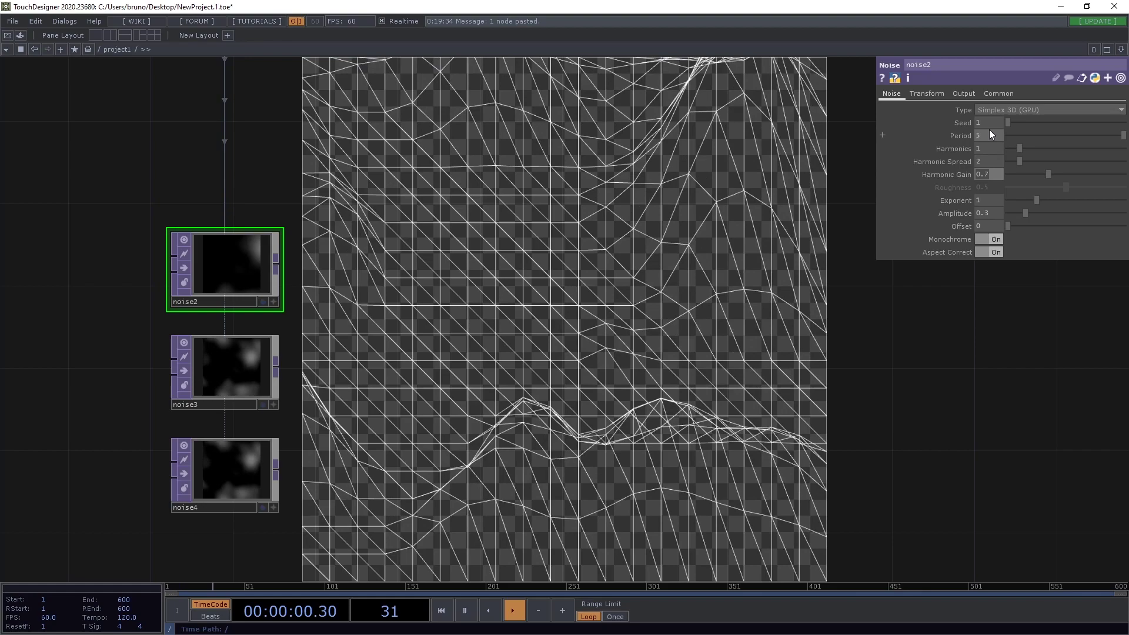
key(Tab)
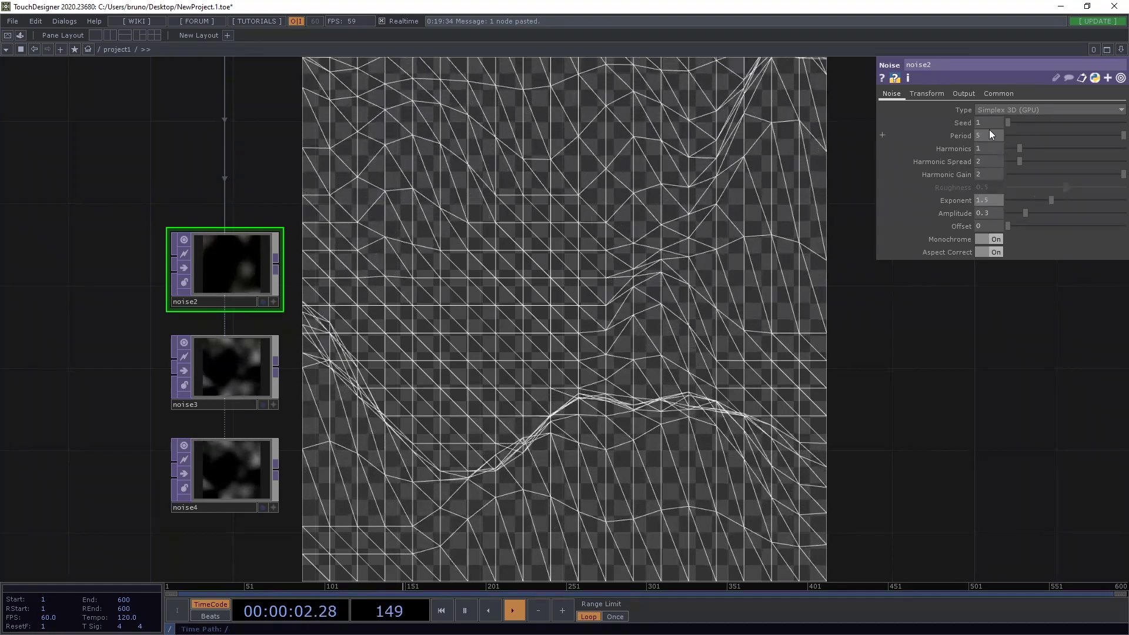
text(1.5)
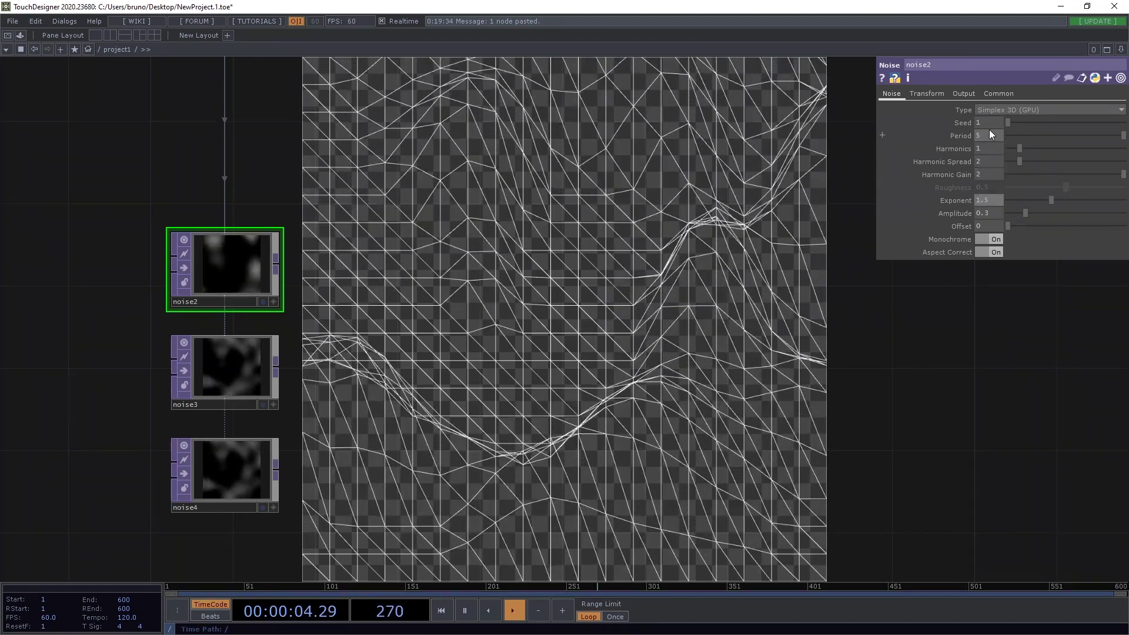
click(990, 213)
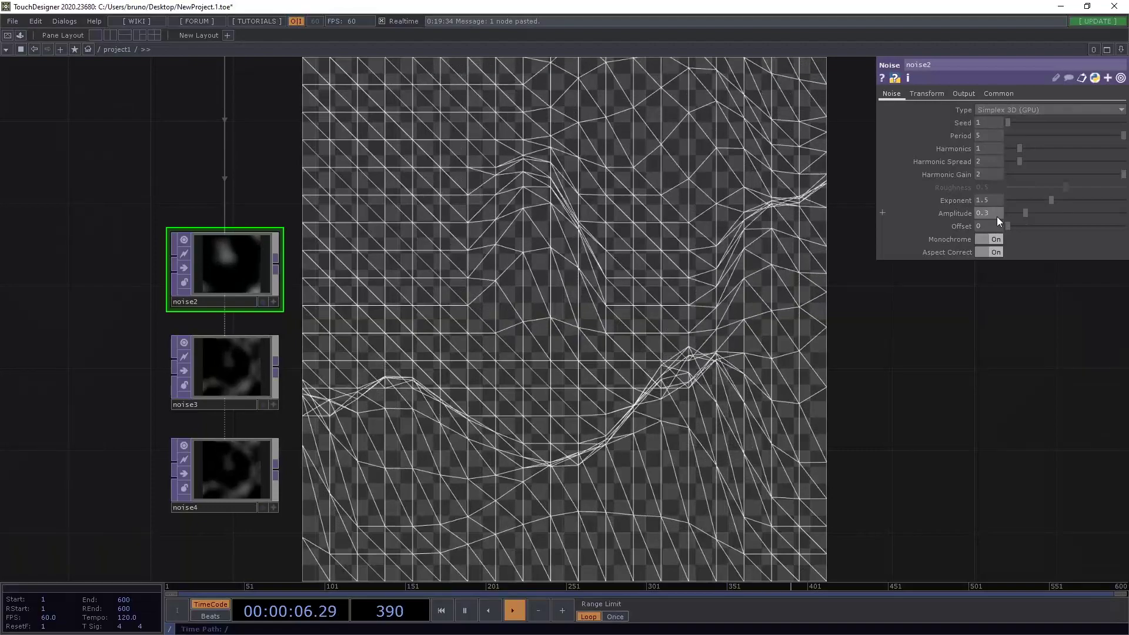
text(0.4)
key(Return)
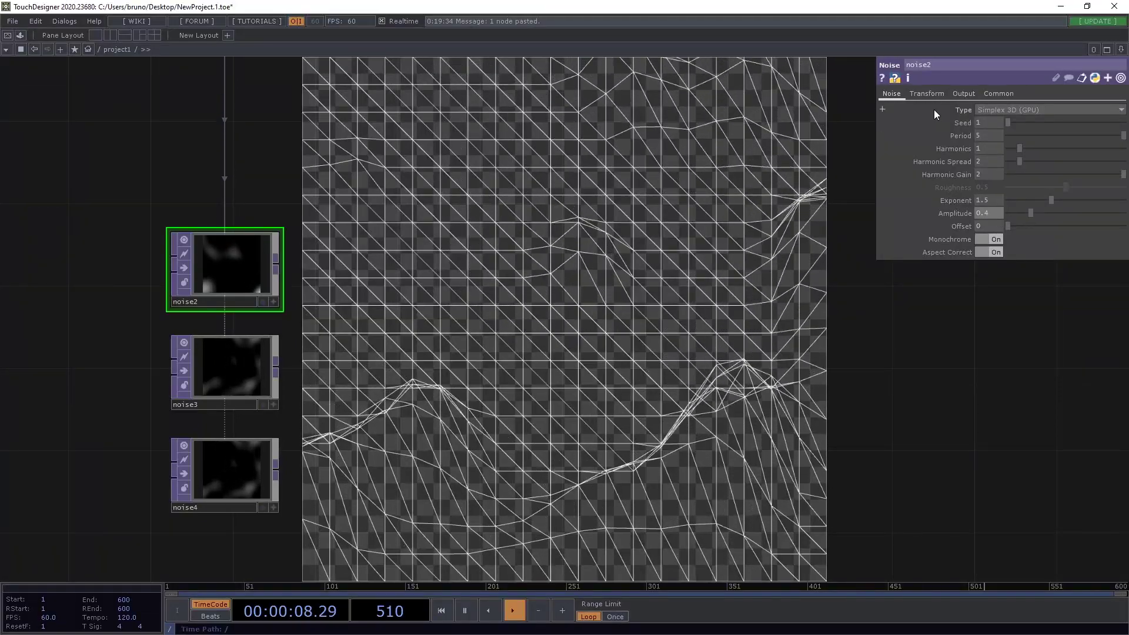
- Set noise2's time multipliers to -0.06 for Translate X and 0.05 for Translate Z, and its X Scale to 0.5
click(933, 93)
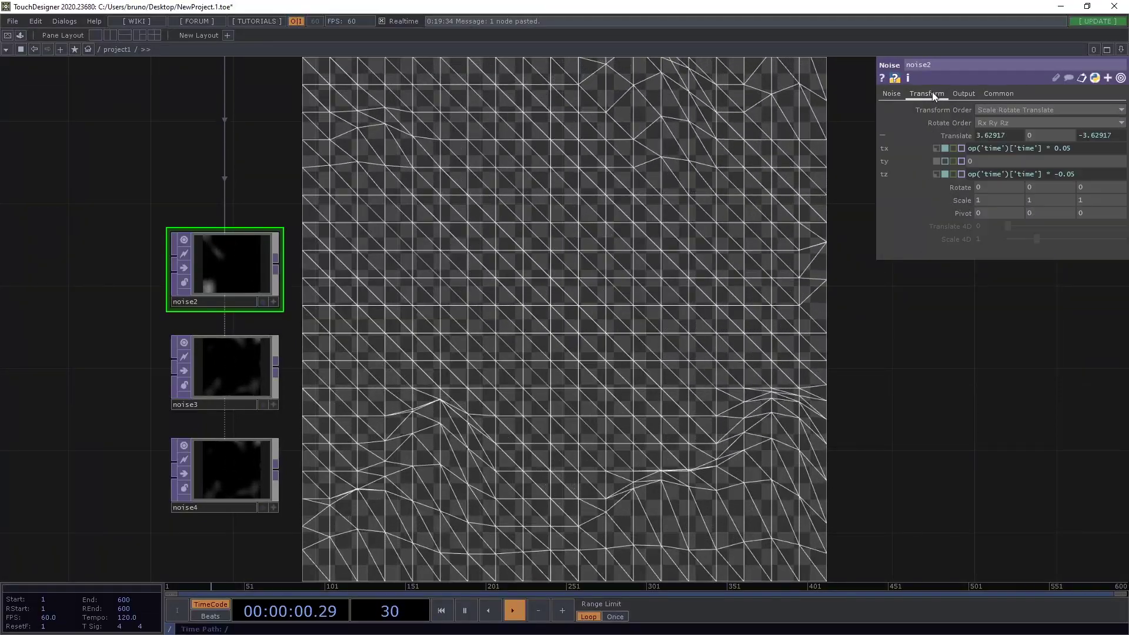
text(-0.0)
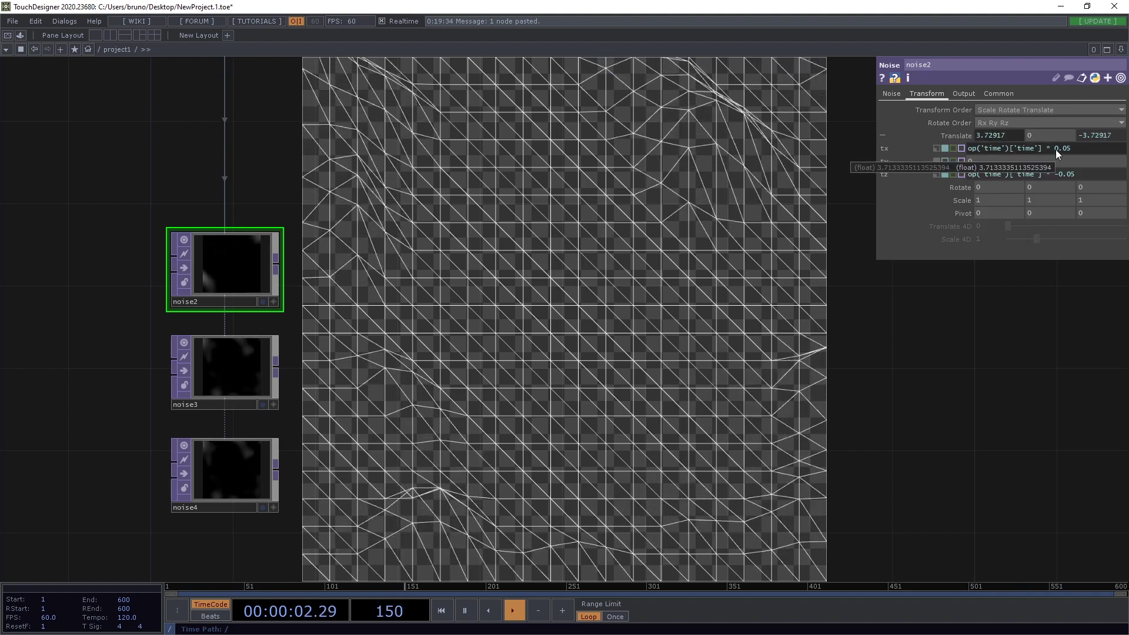
text(6)
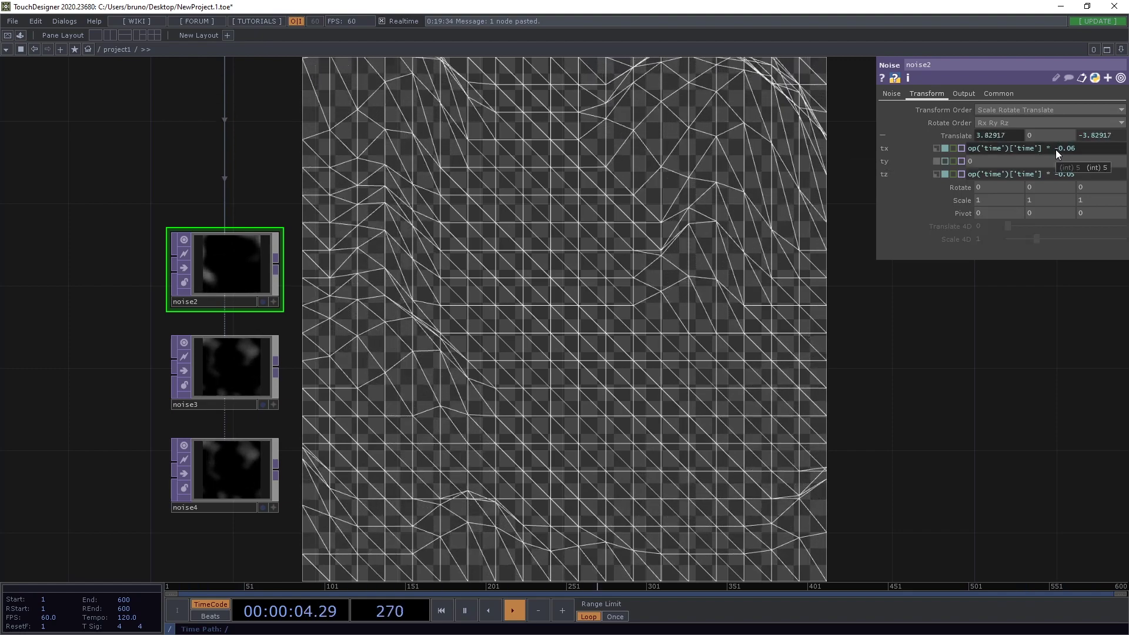
click(1057, 174)
key(BackSpace)
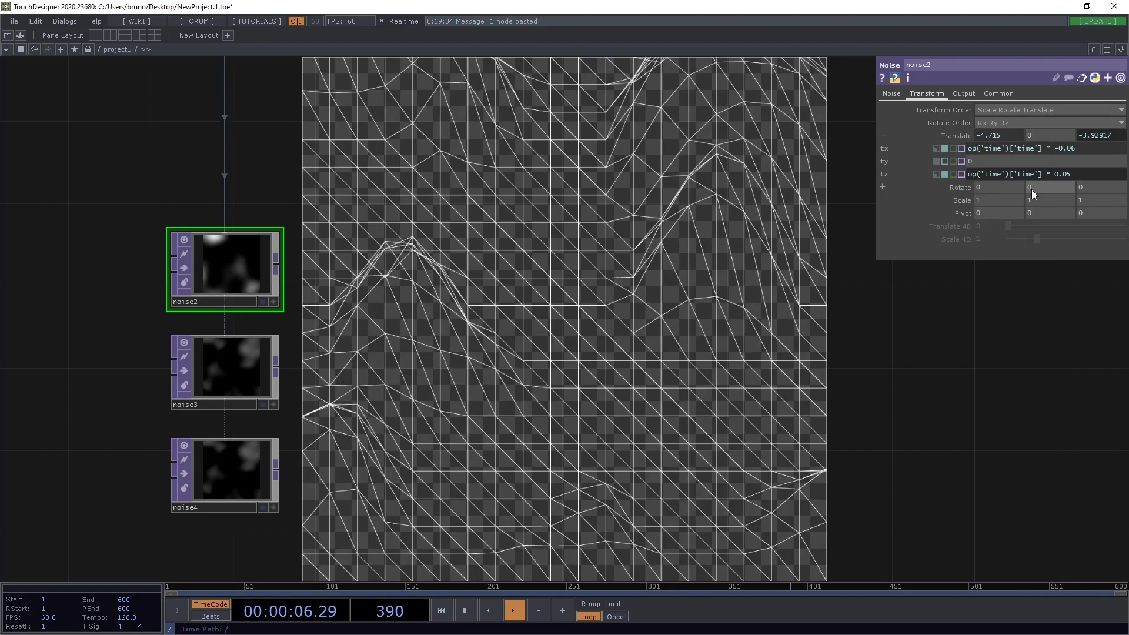
click(998, 201)
text(0.5)
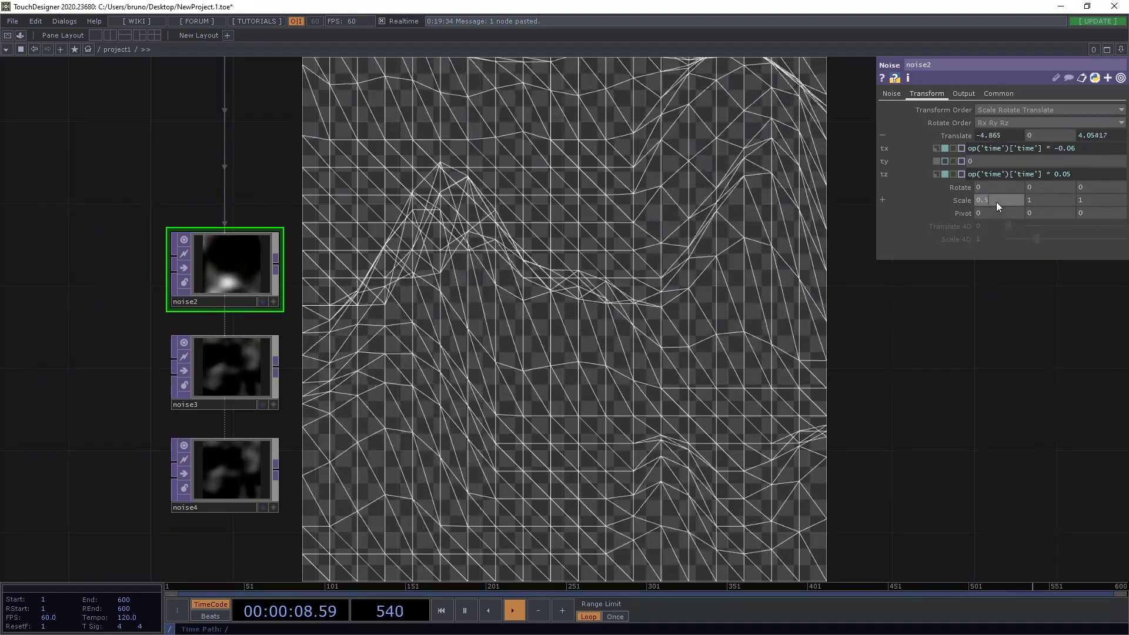
key(Return)
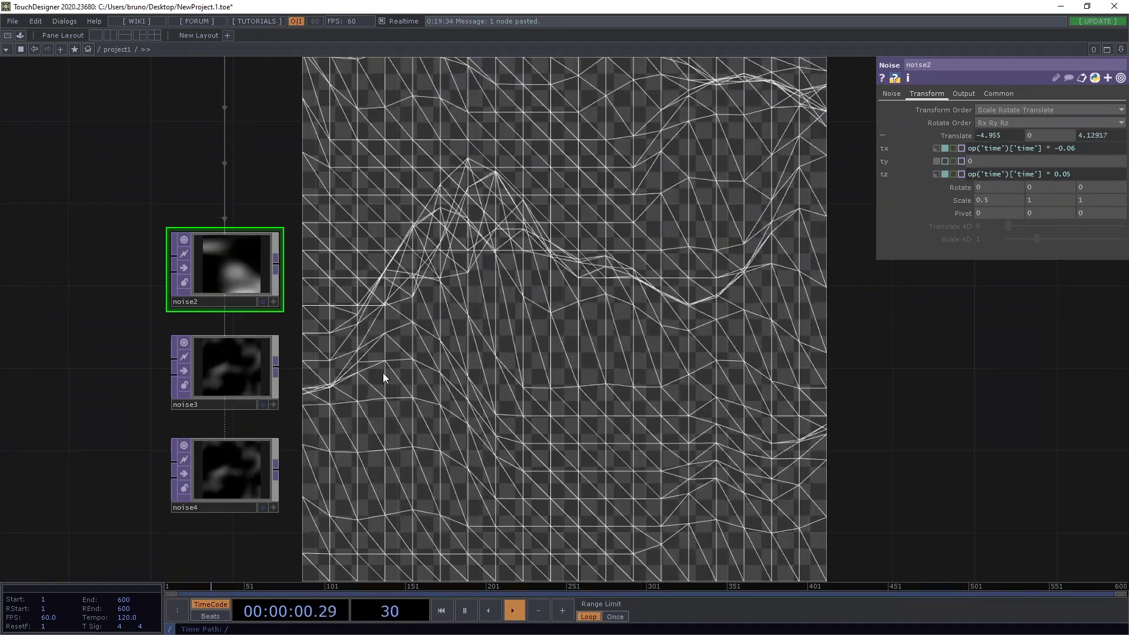
- Set noise3's Period to 4 and its Amplitude to 0.8
click(261, 366)
click(892, 94)
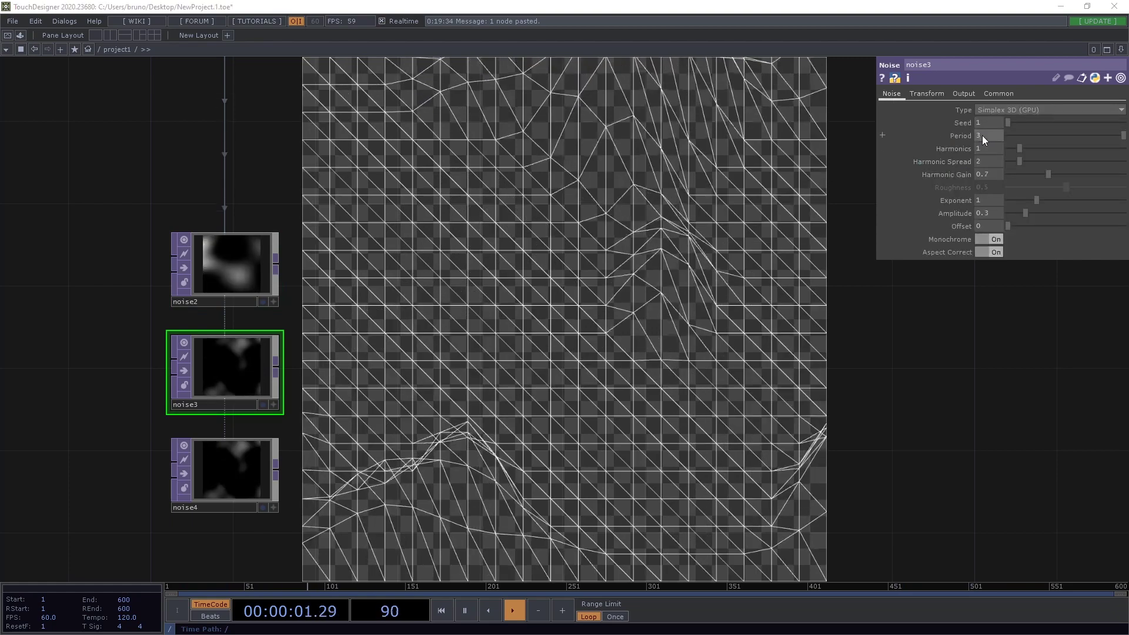
text(4)
key(Tab)
key(Tab)
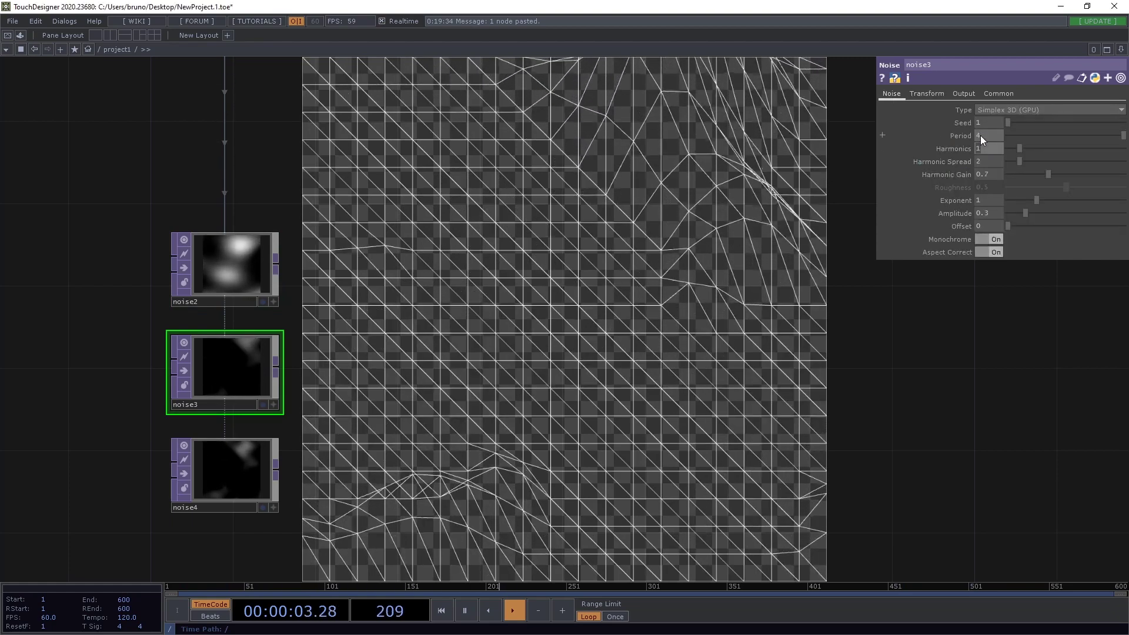
key(Tab)
key(Tab)
key(Tab)
text(0.8)
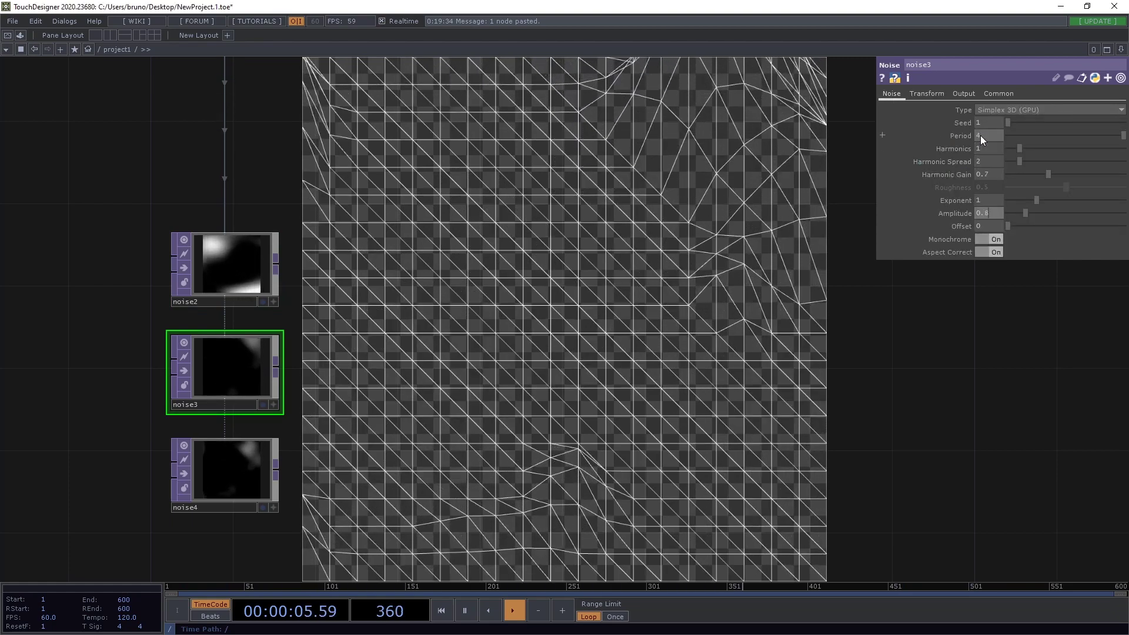
- Make noise3's Translate Z time multiplier positive 0.05 and set its X Scale to 0.5
click(939, 94)
click(1057, 174)
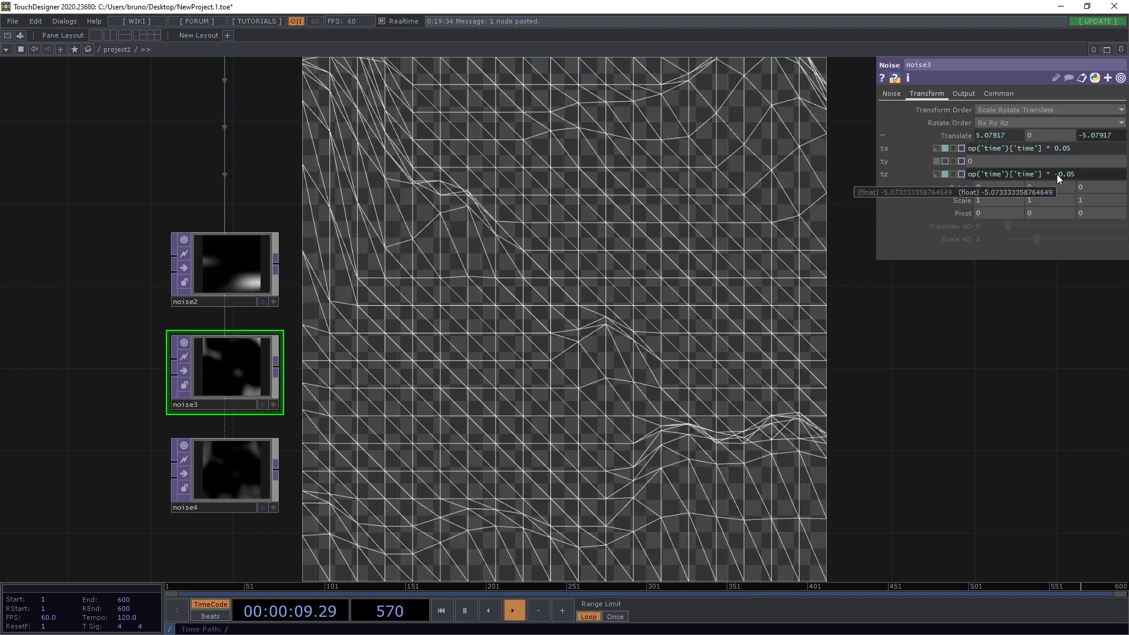
key(BackSpace)
click(990, 200)
text(0.5)
key(Return)
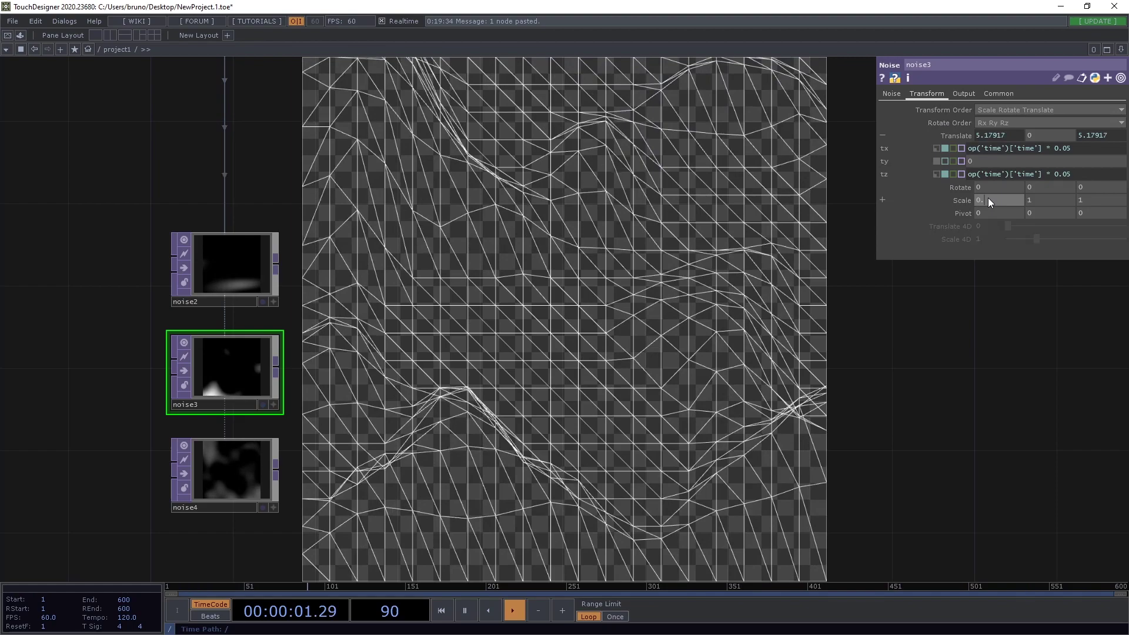
- Configure noise4 with Period 4, Harmonics 2 and Amplitude 0.9
drag(421, 412, 439, 348)
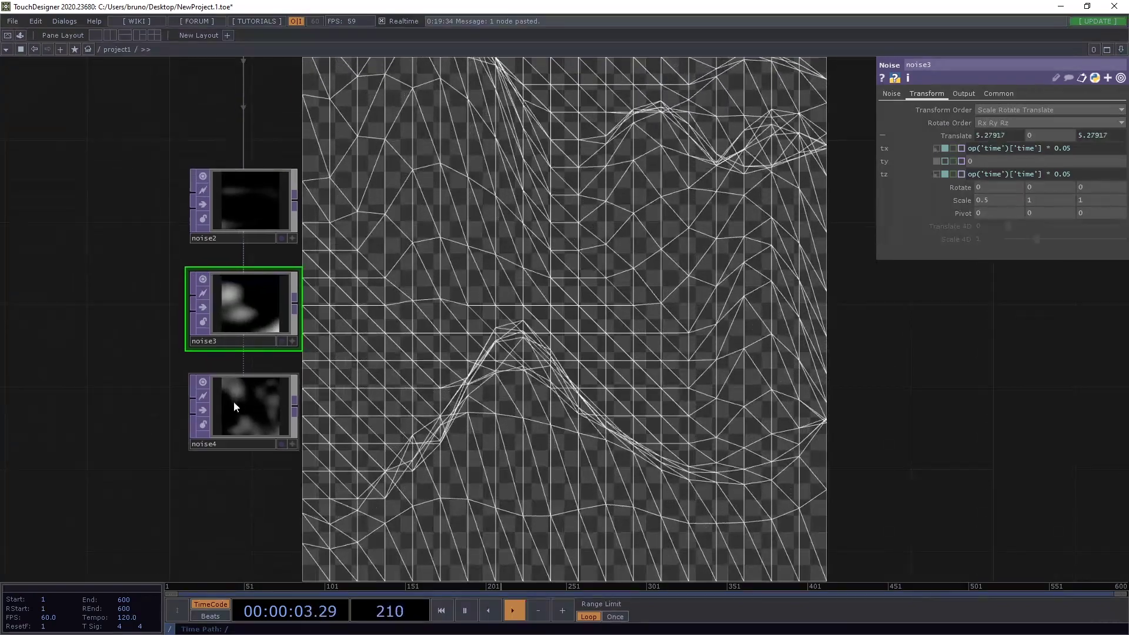
click(249, 404)
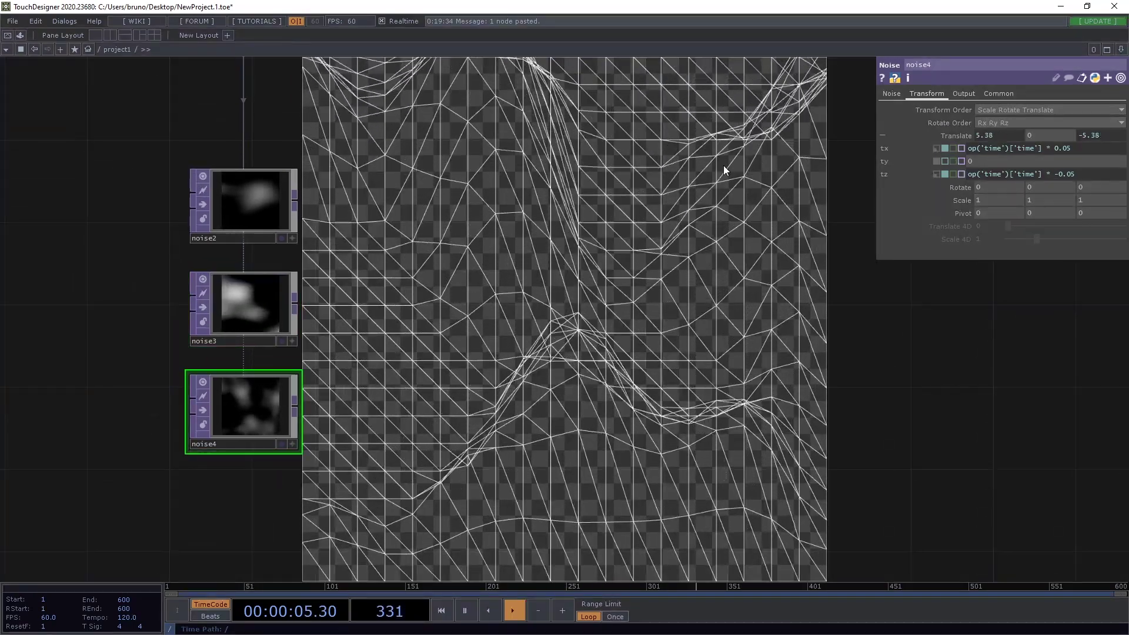
click(887, 94)
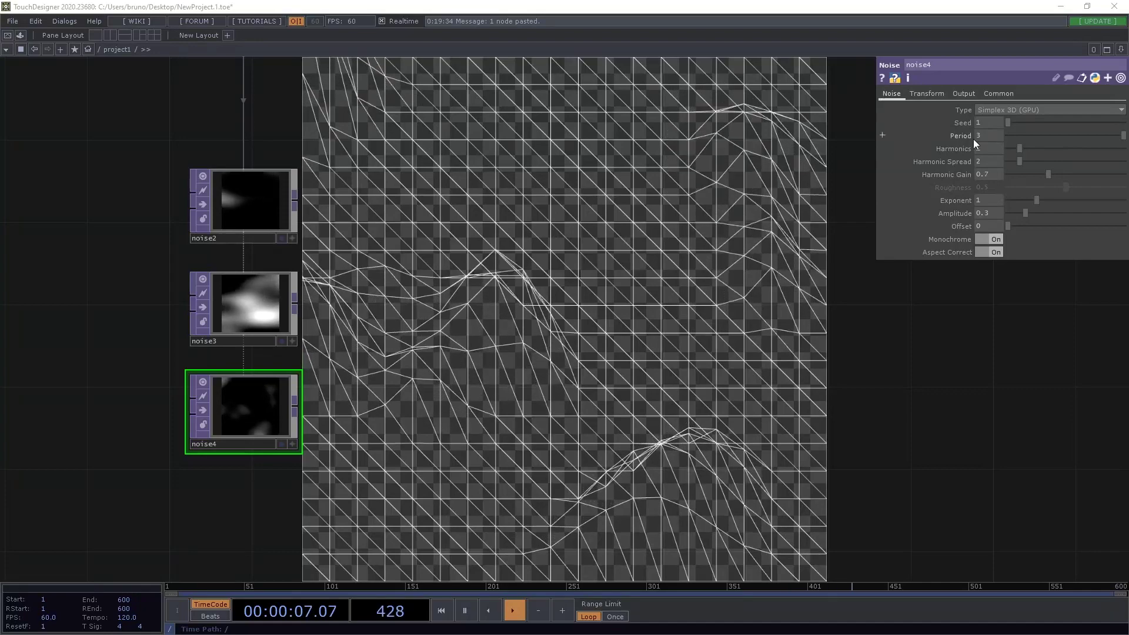
text(4)
key(Tab)
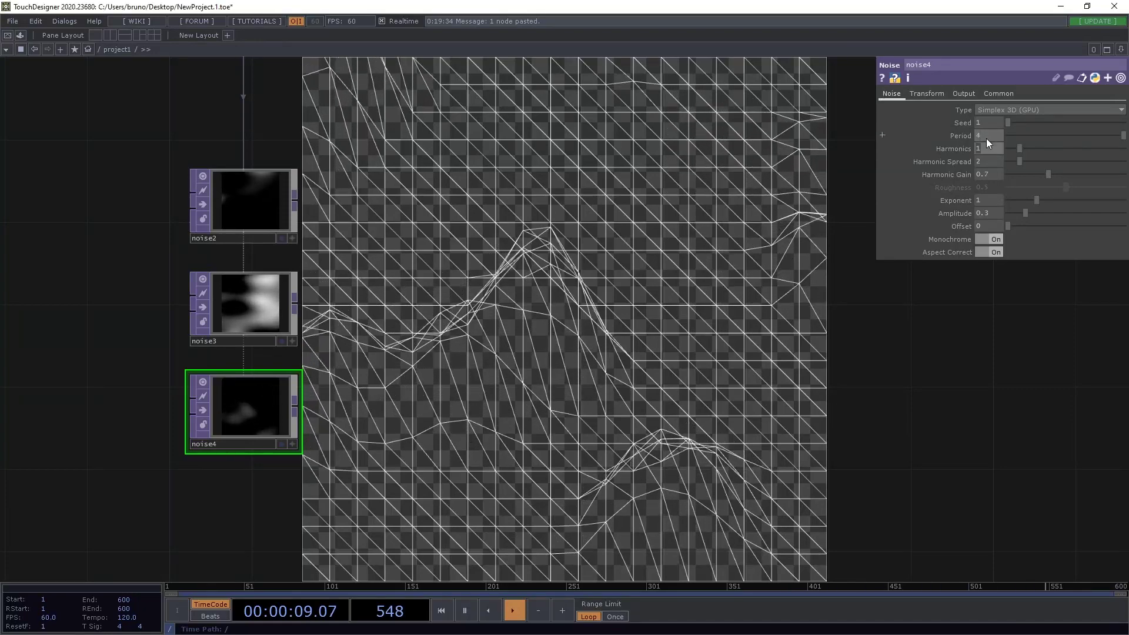
text(2)
key(Tab)
key(Tab)
key(Tab)
key(Tab)
text(0.9)
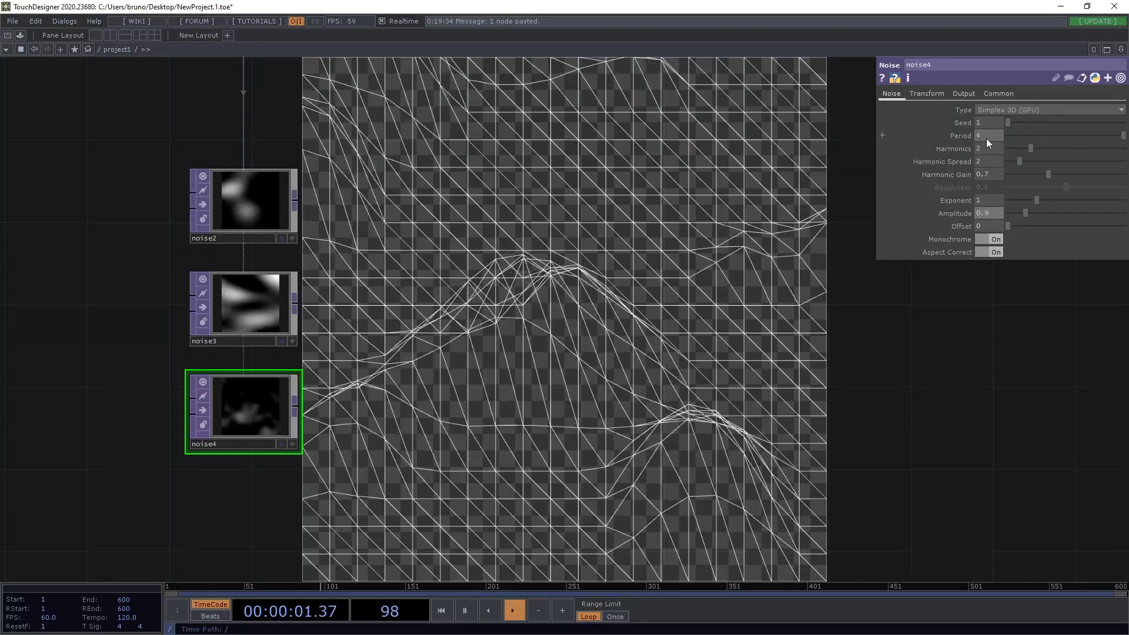
- Set noise4's time multipliers to -0.05 for Translate X and 0.05 for Translate Z, and its X Scale to 0.25
click(936, 94)
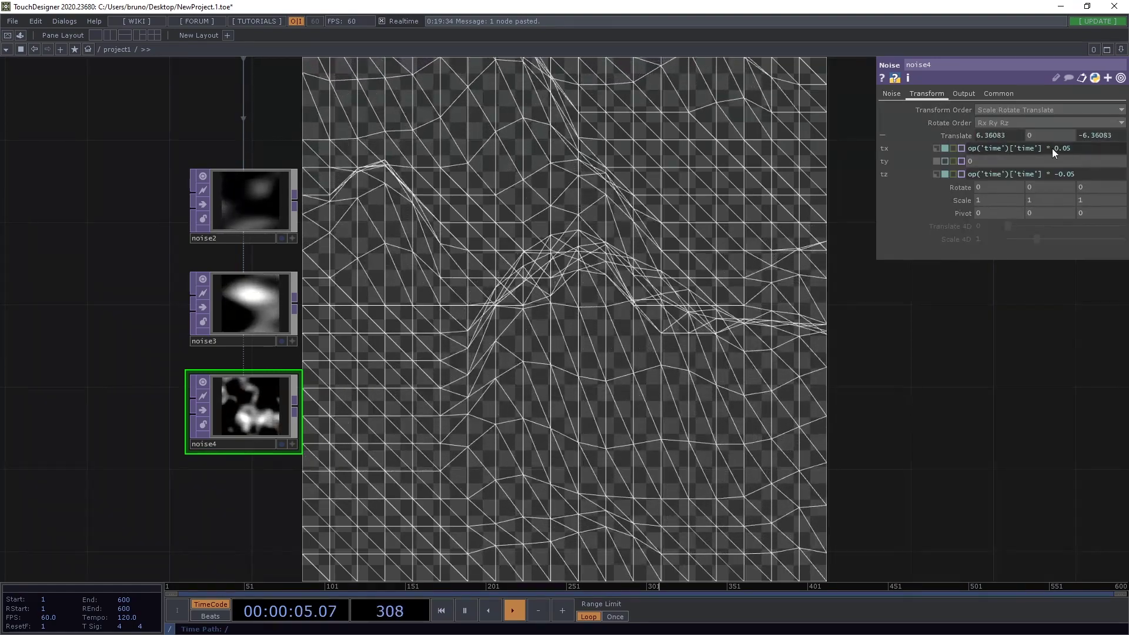
text(-)
key(Return)
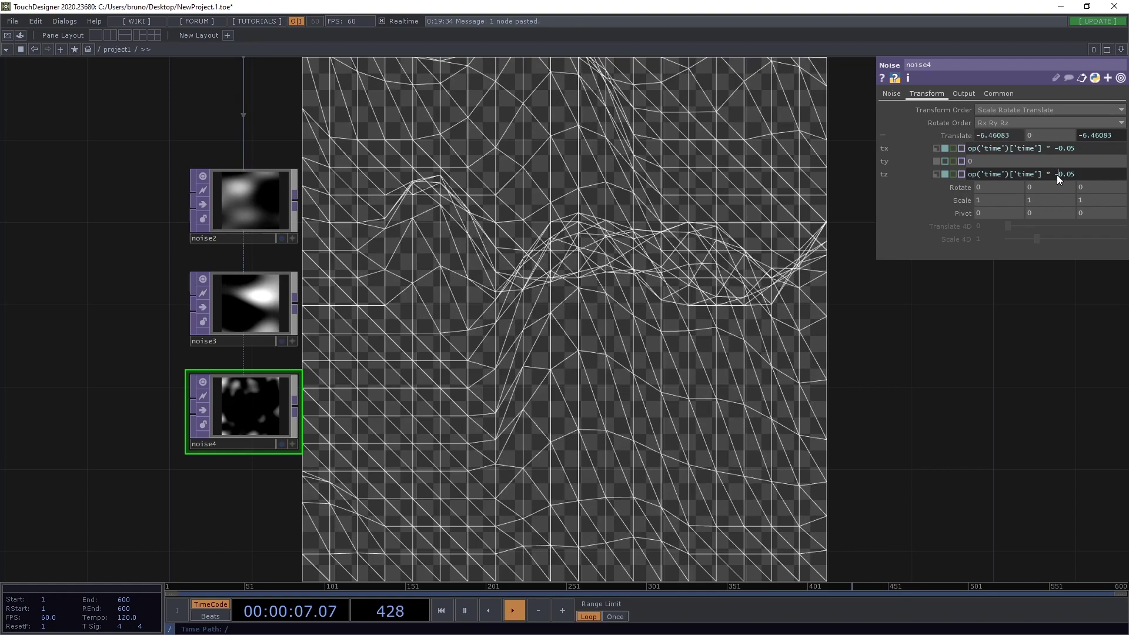
click(1057, 176)
key(BackSpace)
click(1000, 202)
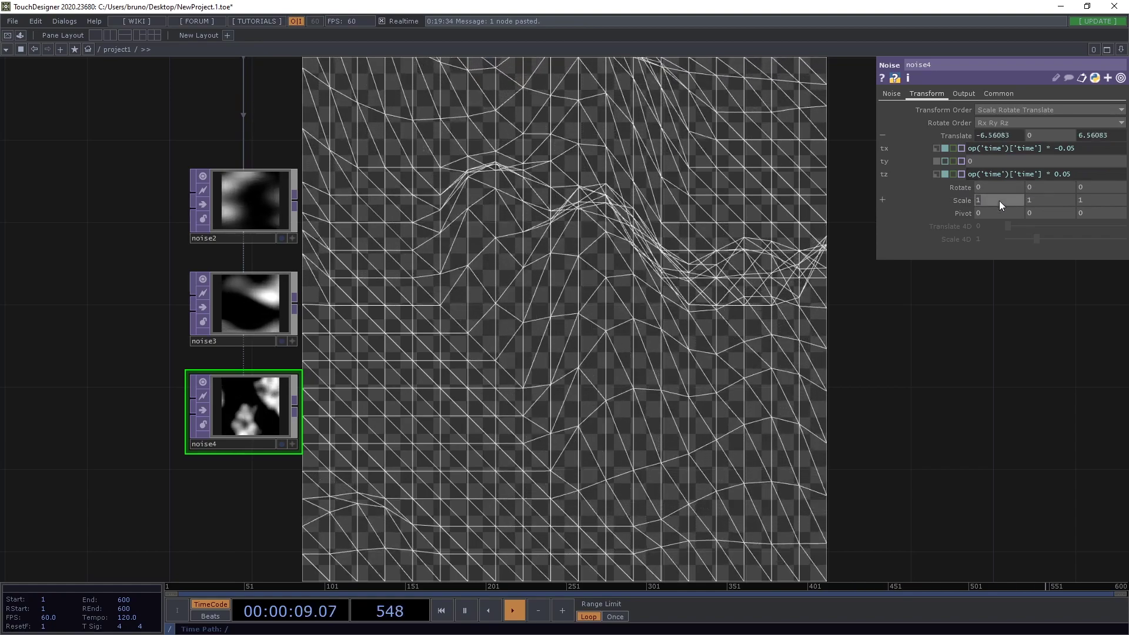
text(0.25)
key(Return)
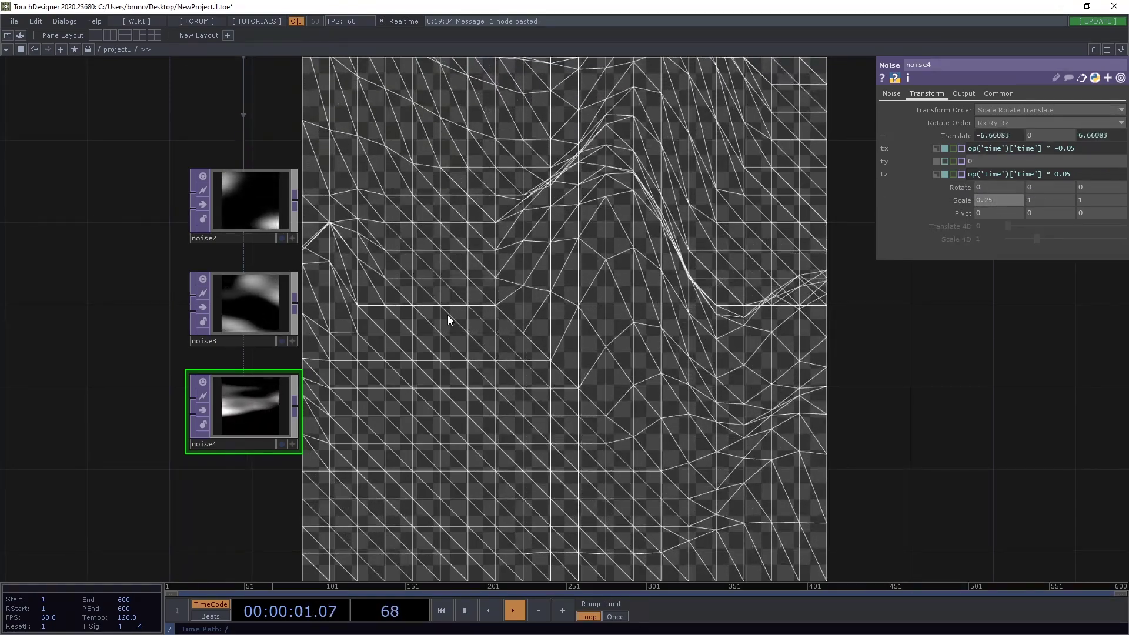
scroll(455, 316, down, 1)
middle_drag(456, 316, 487, 364)
drag(488, 364, 353, 411)
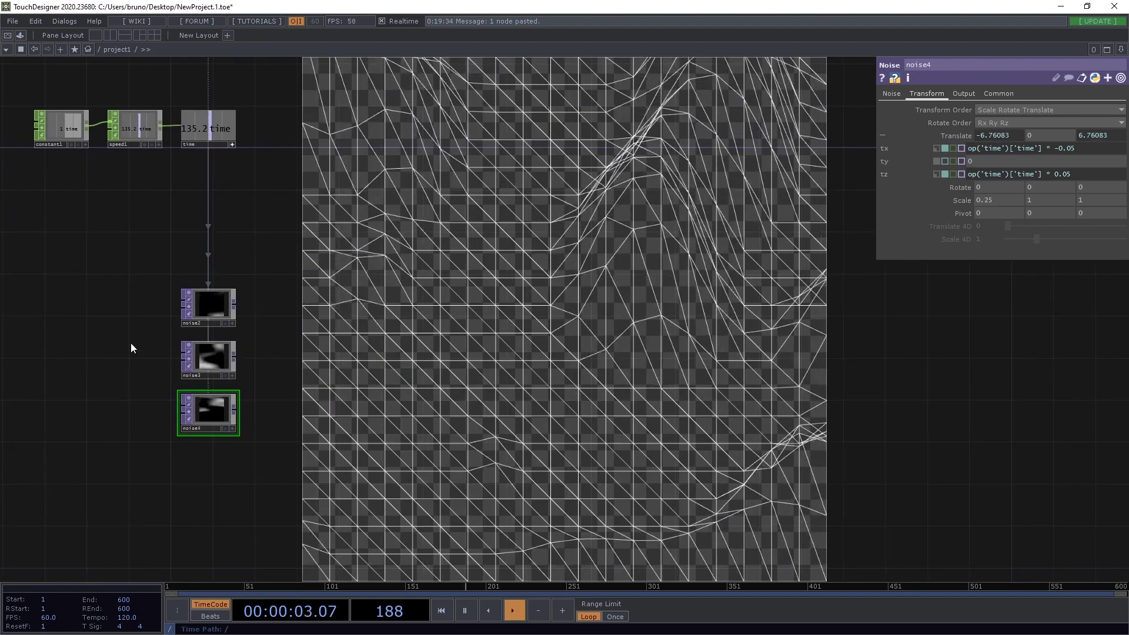
- Move noise3 and noise4 down together to leave a gap below noise2
right_drag(131, 344, 266, 448)
drag(214, 359, 214, 412)
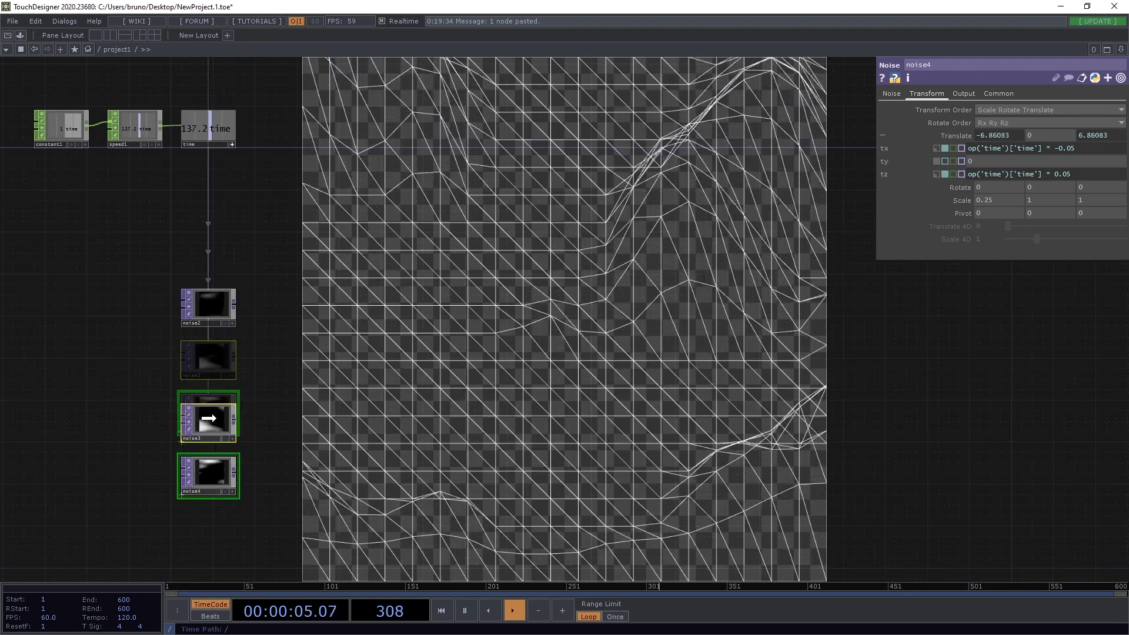
double_click(272, 353)
key(Escape)
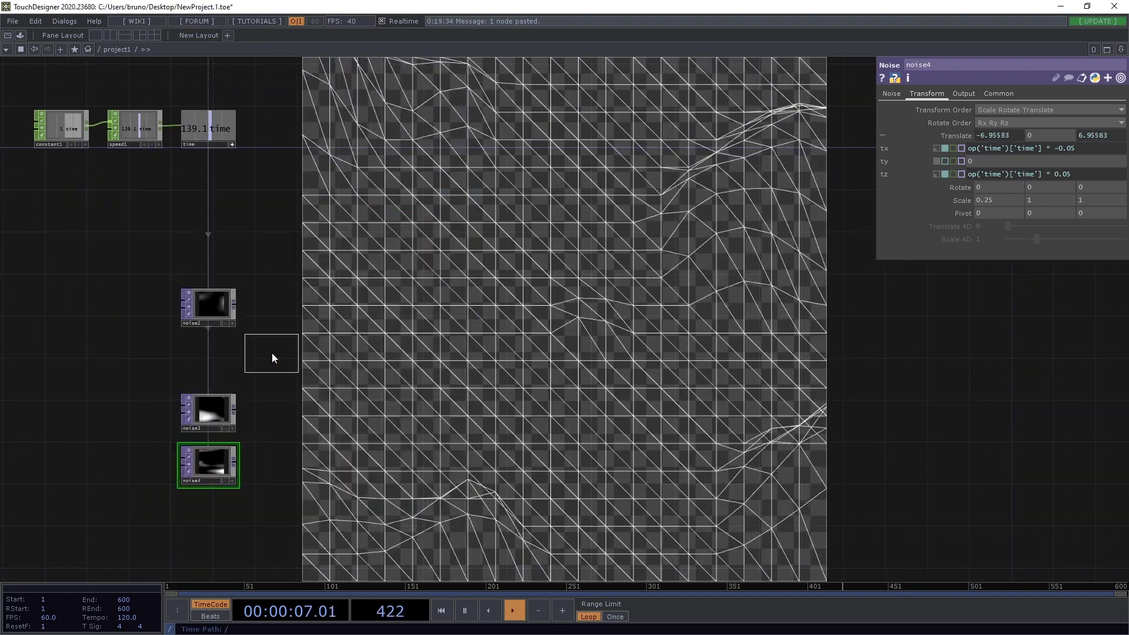
- Add a Constant TOP in the gap below noise2 and set its colour to light orange (1, 0.772549, 0.498039)
key(Tab)
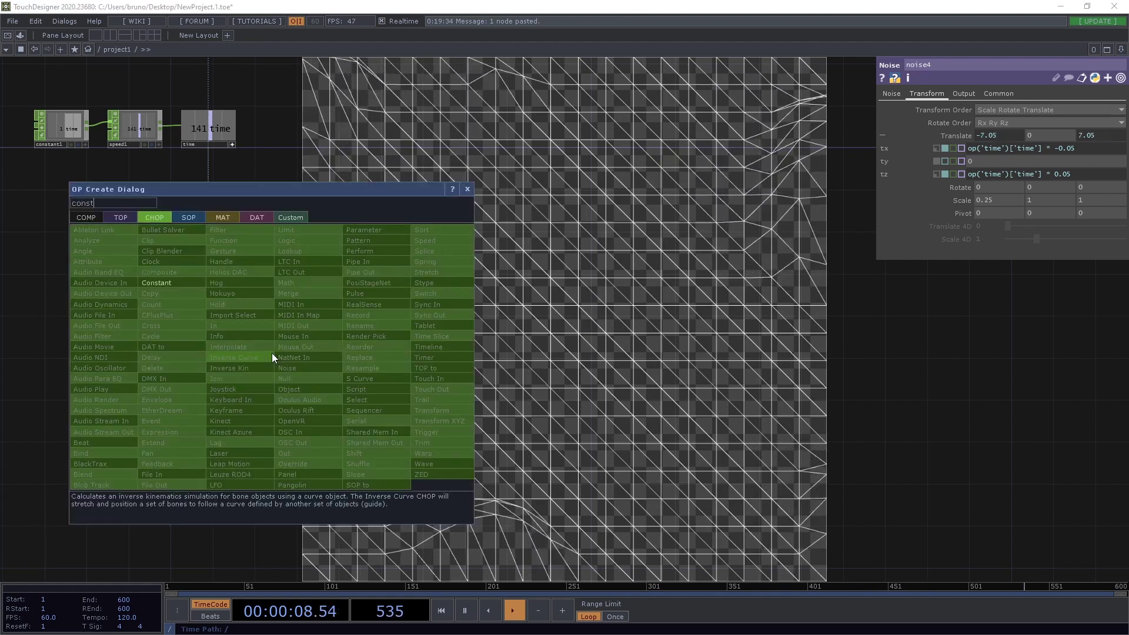
key(Tab)
key(Tab)
key(Tab)
key(Tab)
key(Tab)
key(Tab)
key(Return)
click(272, 353)
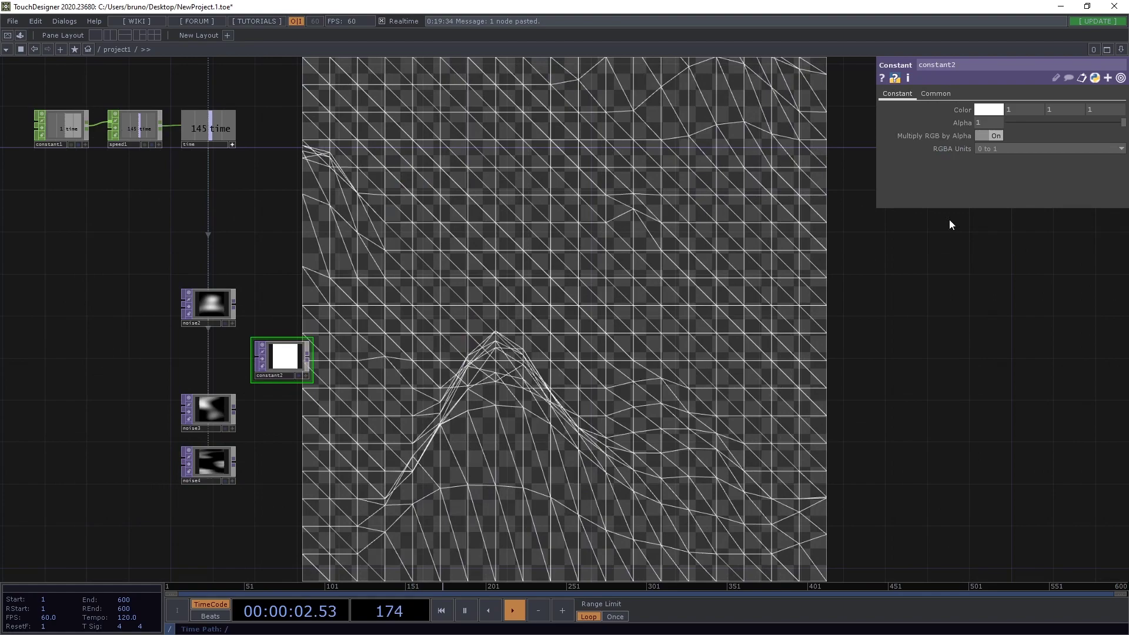
click(990, 110)
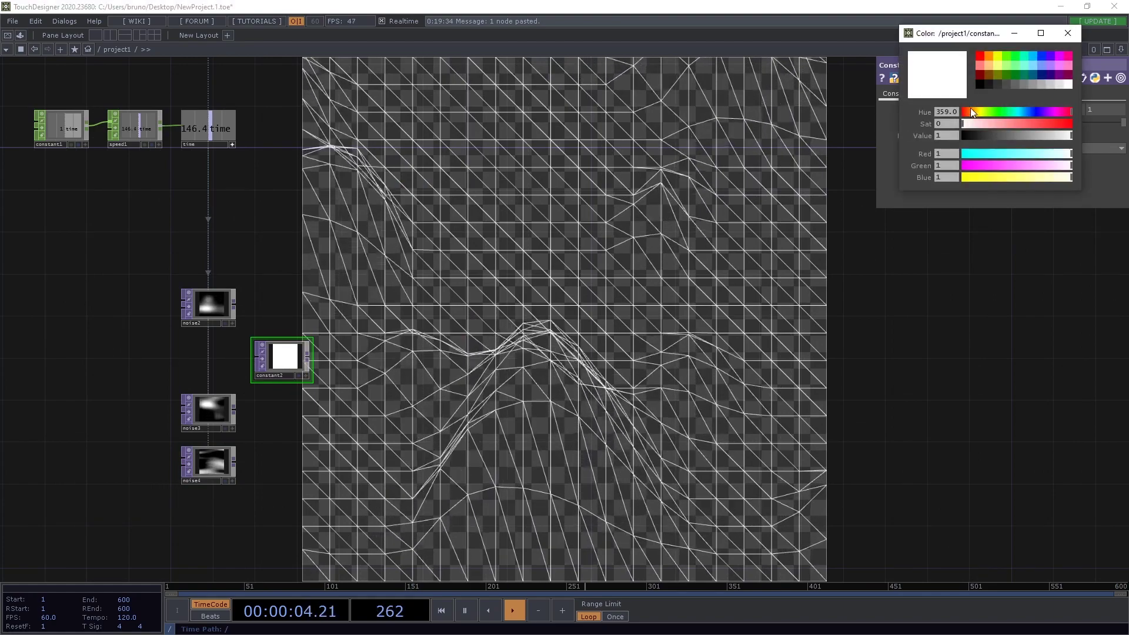
click(988, 66)
- Add a Multiply TOP beside noise2, with noise2 as its first input and the light orange constant2 as its second
scroll(459, 344, up, 4)
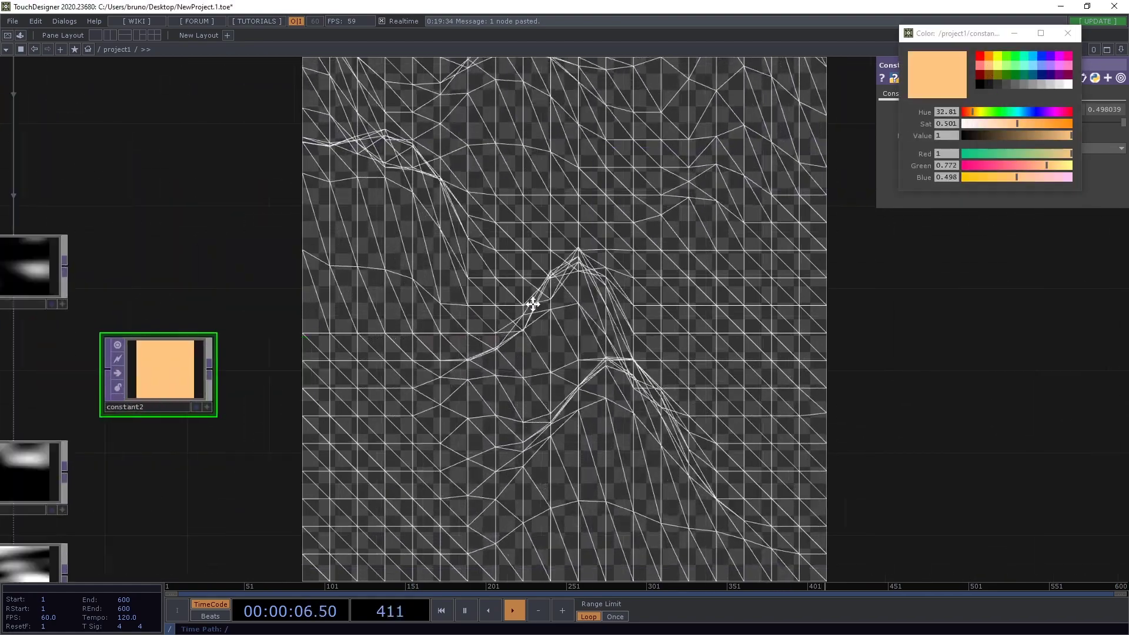
key(Tab)
text(mu)
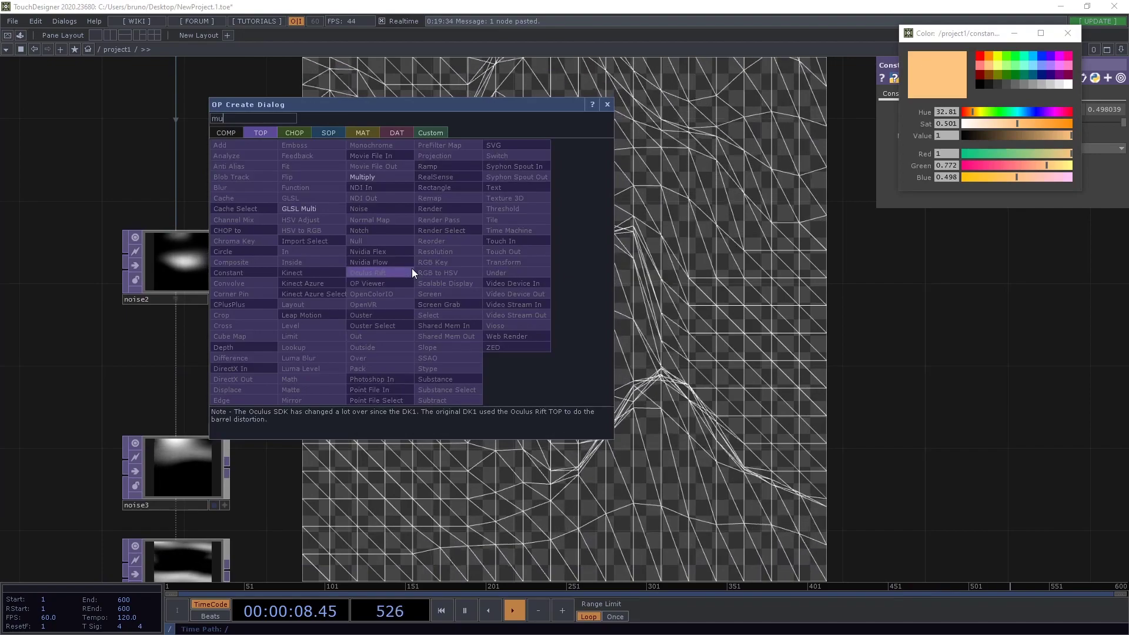
click(390, 179)
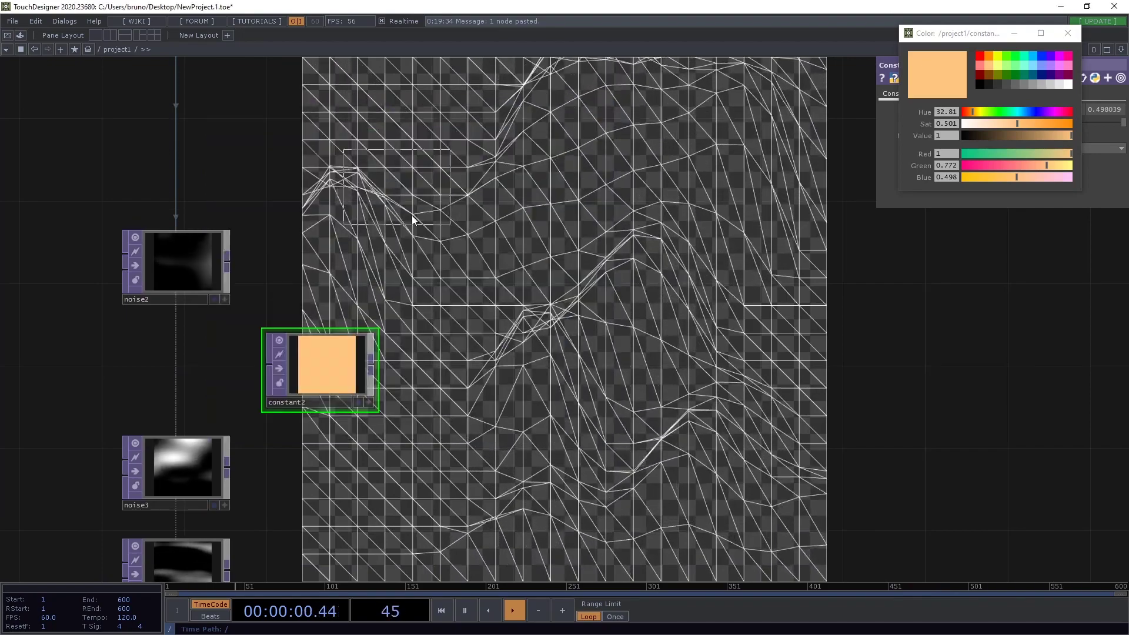
click(468, 273)
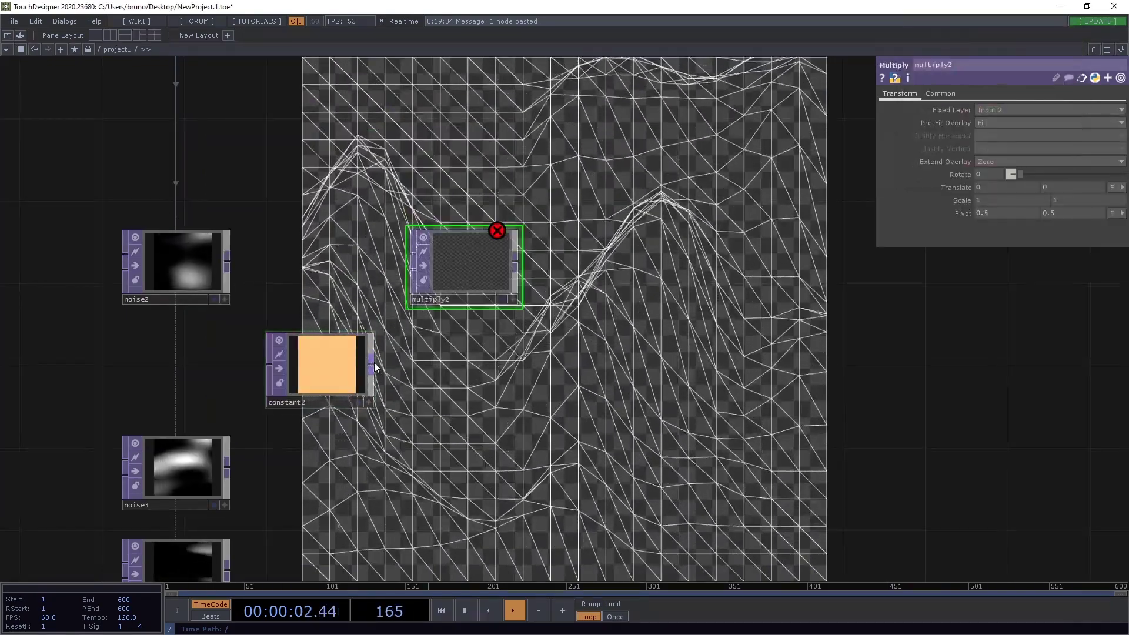
drag(374, 363, 411, 277)
drag(228, 263, 395, 253)
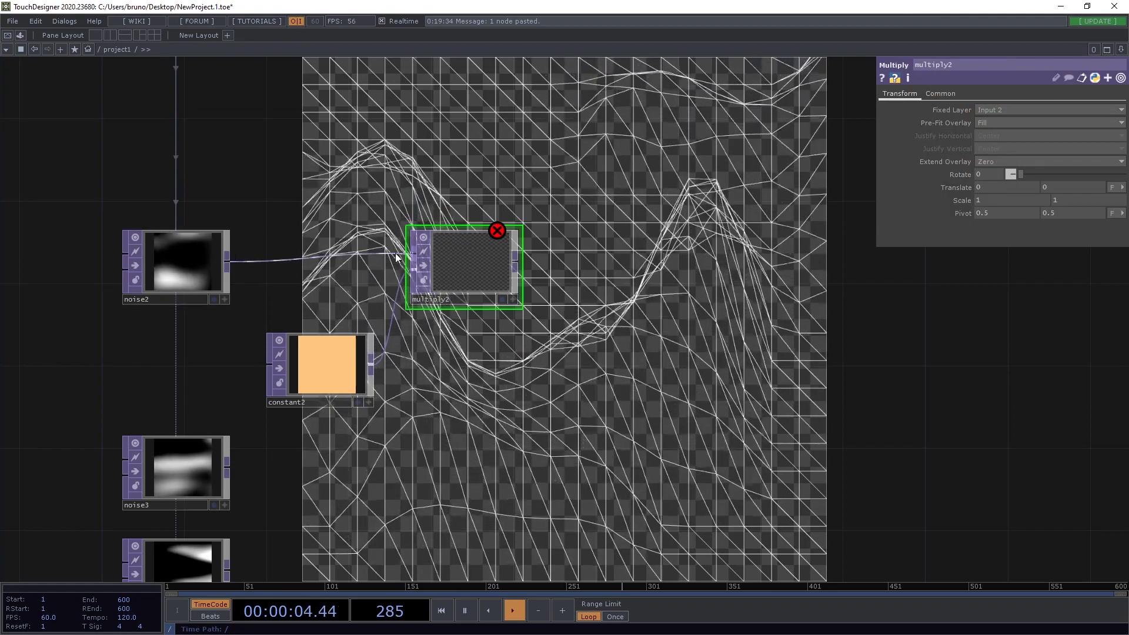
scroll(594, 287, down, 3)
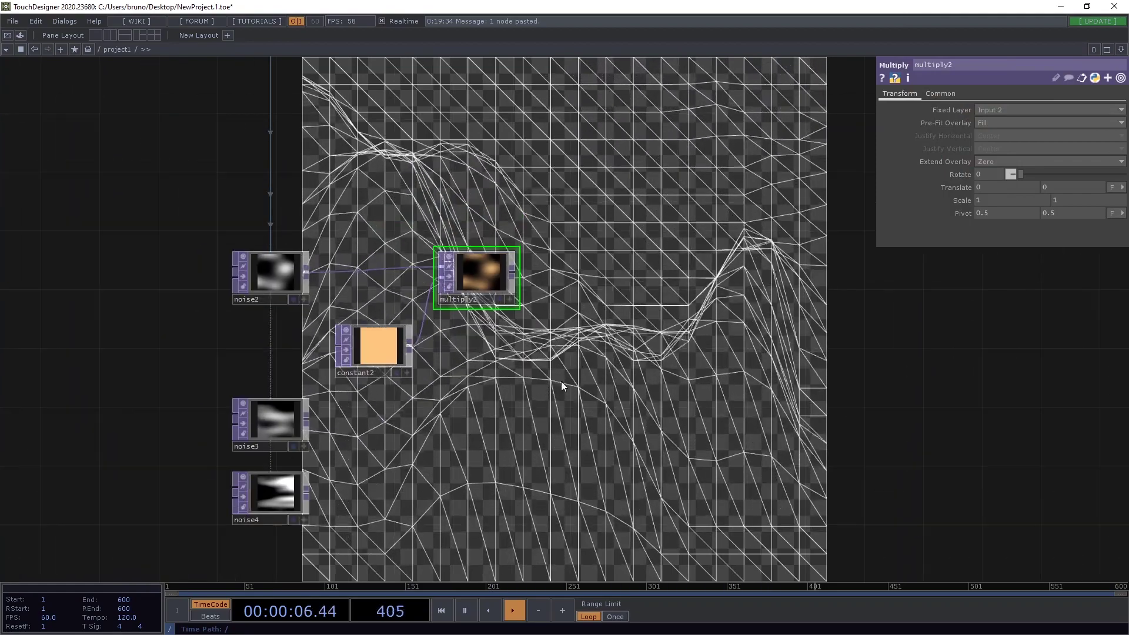
- Duplicate constant2 and multiply2 together, and move noise4 down to make room for the copies
drag(530, 350, 463, 269)
click(322, 274)
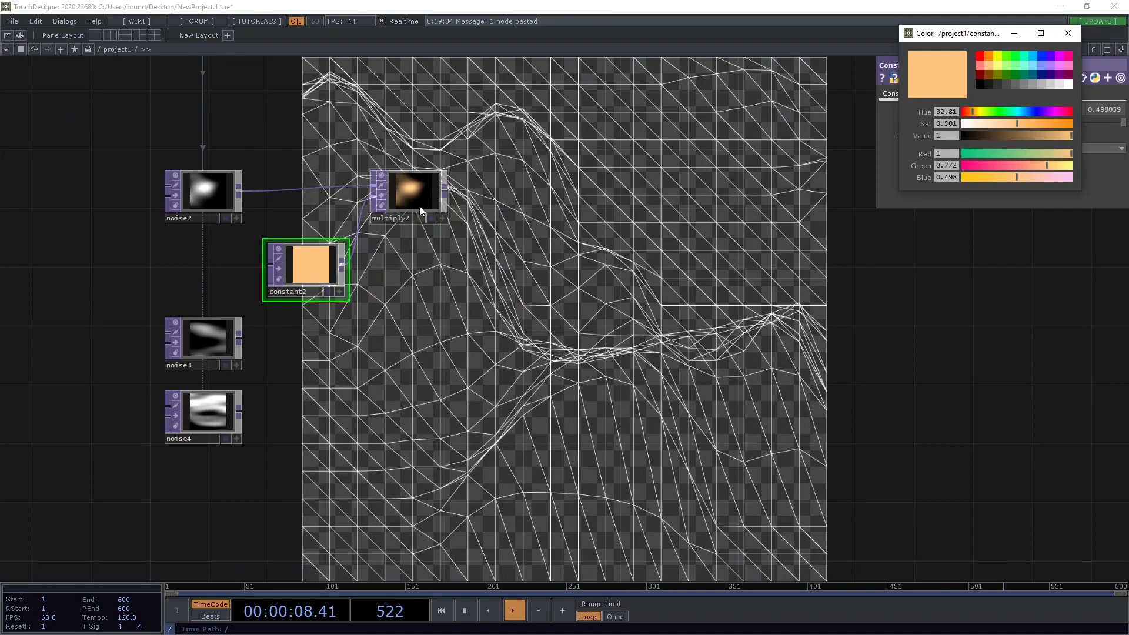
click(420, 207)
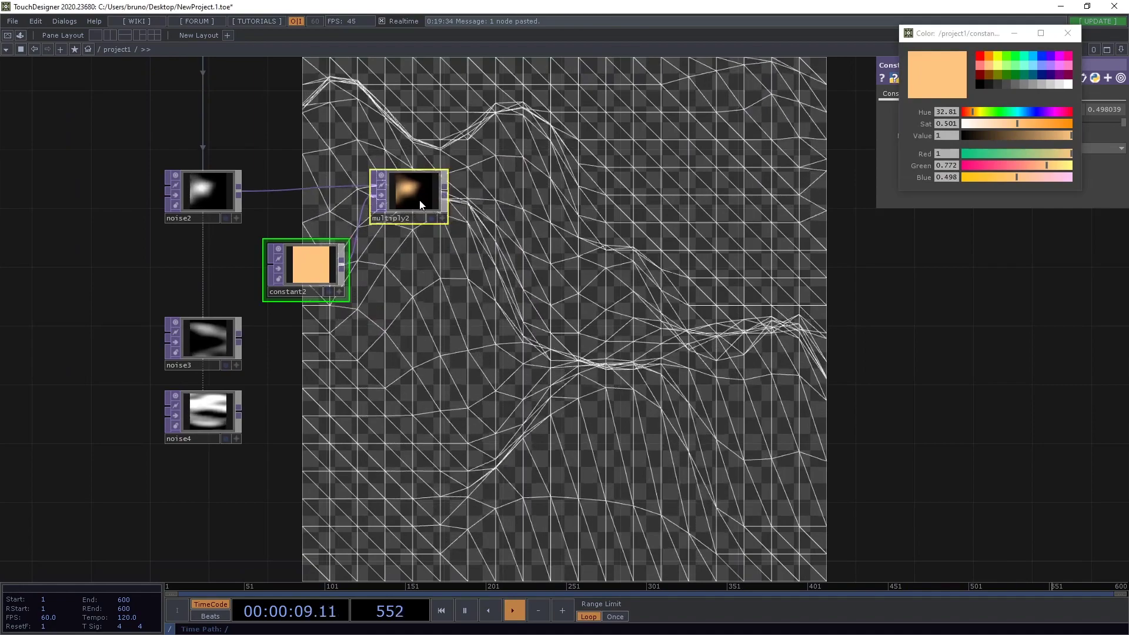
click(1076, 34)
key(ctrl+c)
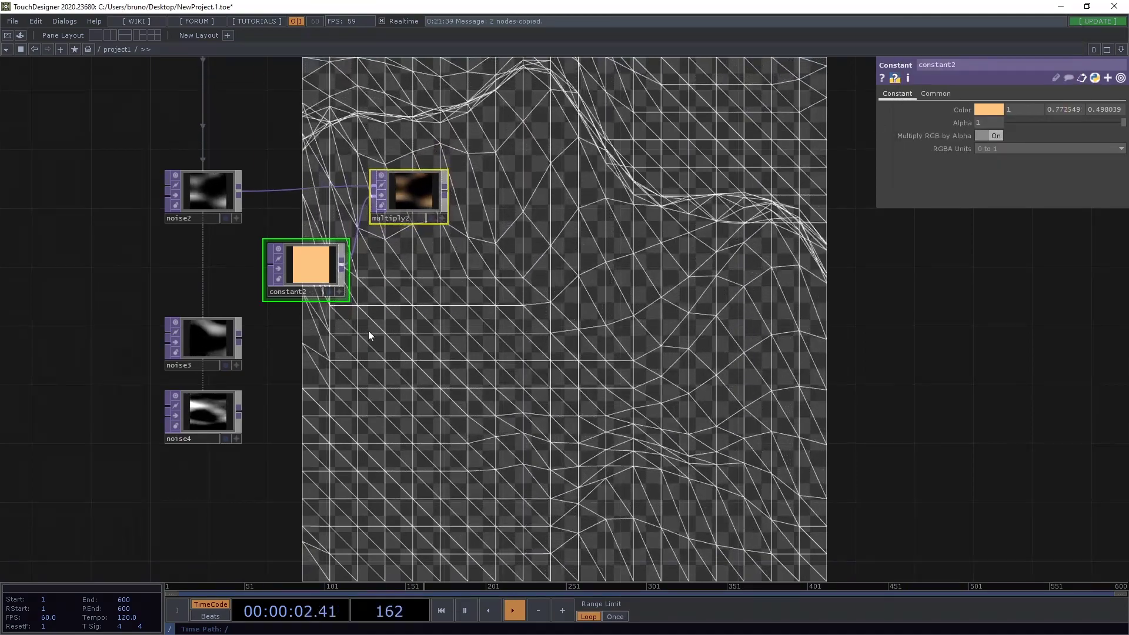
key(ctrl+v)
drag(205, 421, 205, 509)
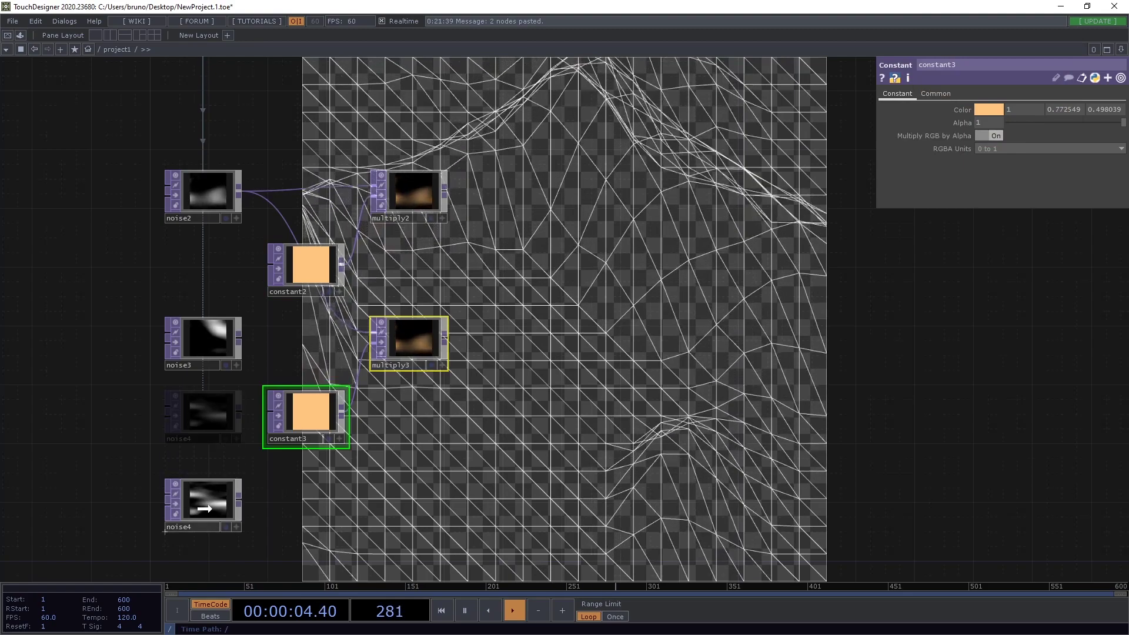
- Connect noise3 to multiply3's first input in place of noise2, and remove the stray wire from noise3 to constant3
drag(238, 336, 332, 324)
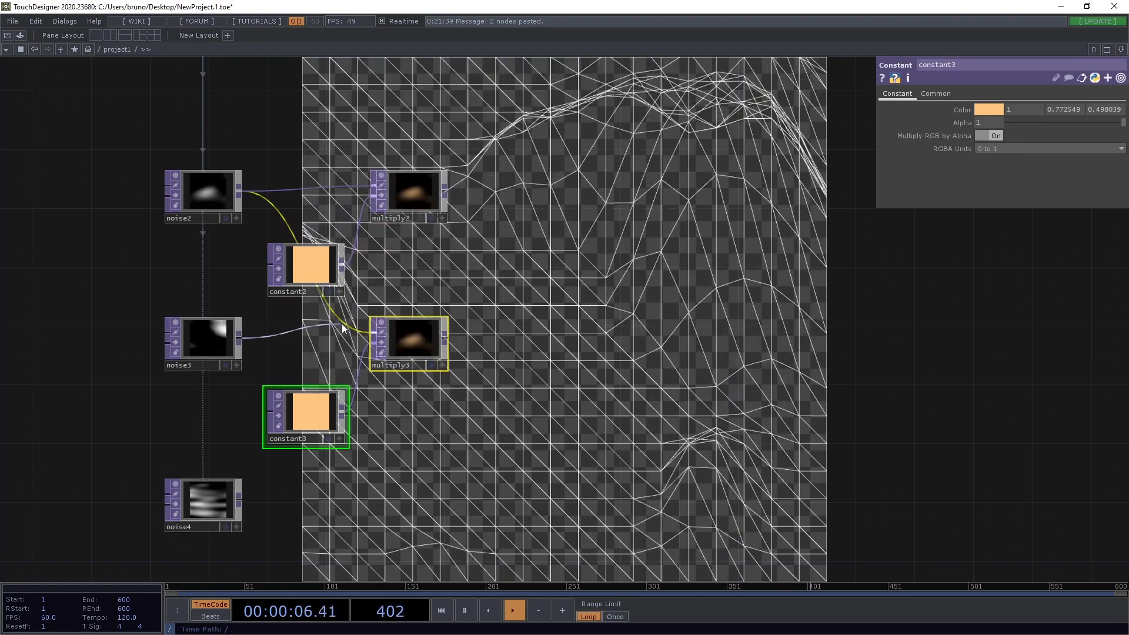
drag(343, 325, 347, 329)
drag(427, 471, 415, 389)
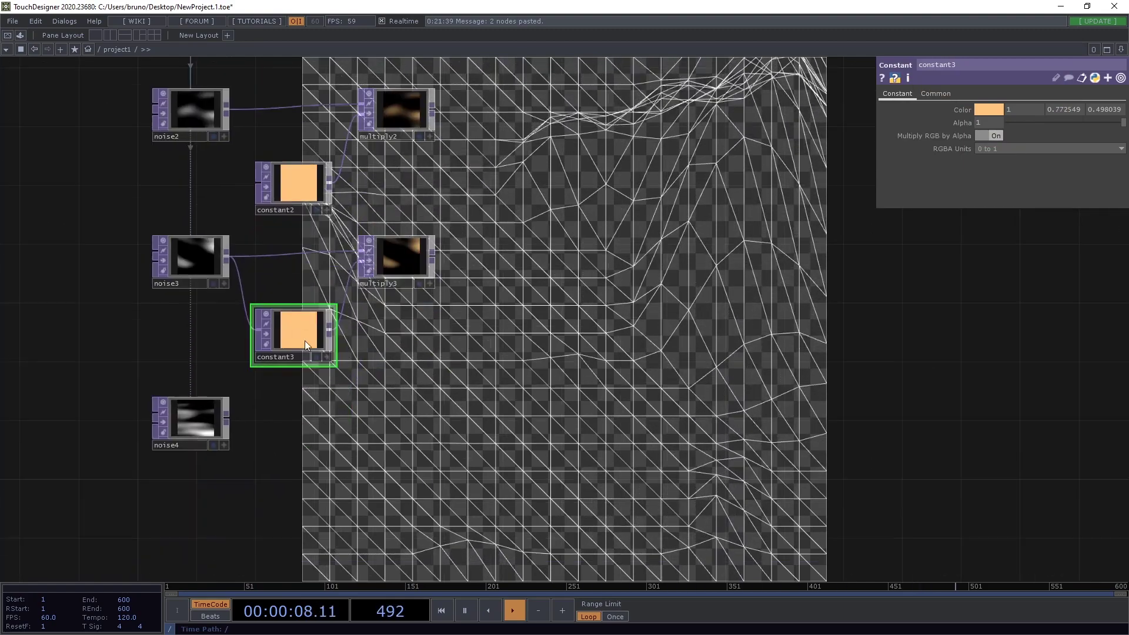
right_click(241, 291)
click(274, 325)
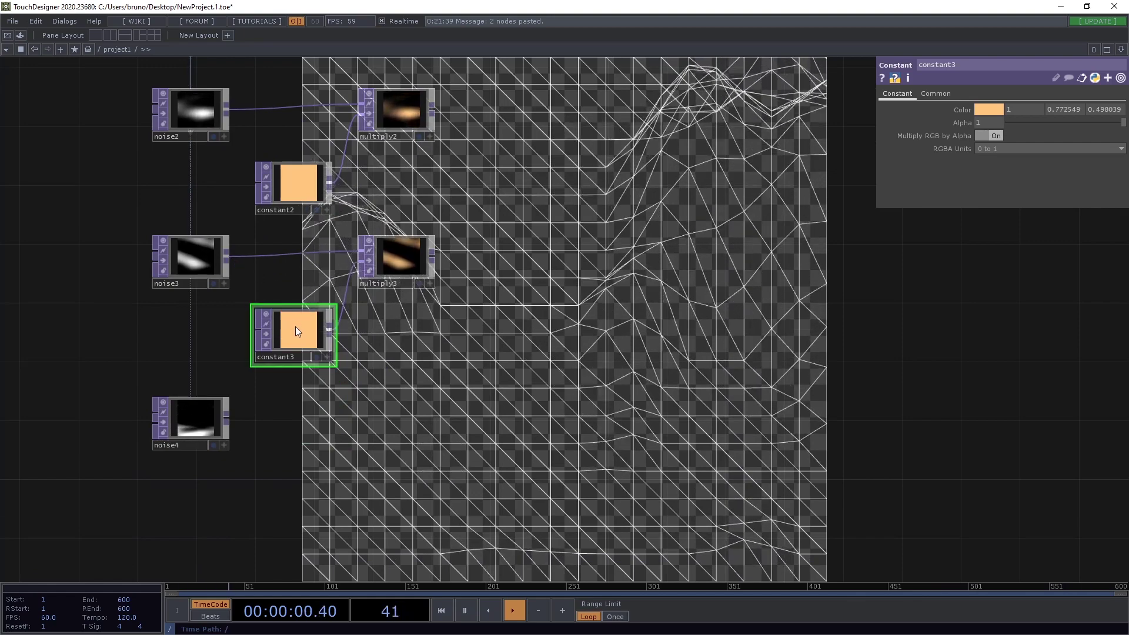
- Set constant3's colour to blue (0, 0.184, 1) and duplicate constant3 and multiply3 together
click(988, 111)
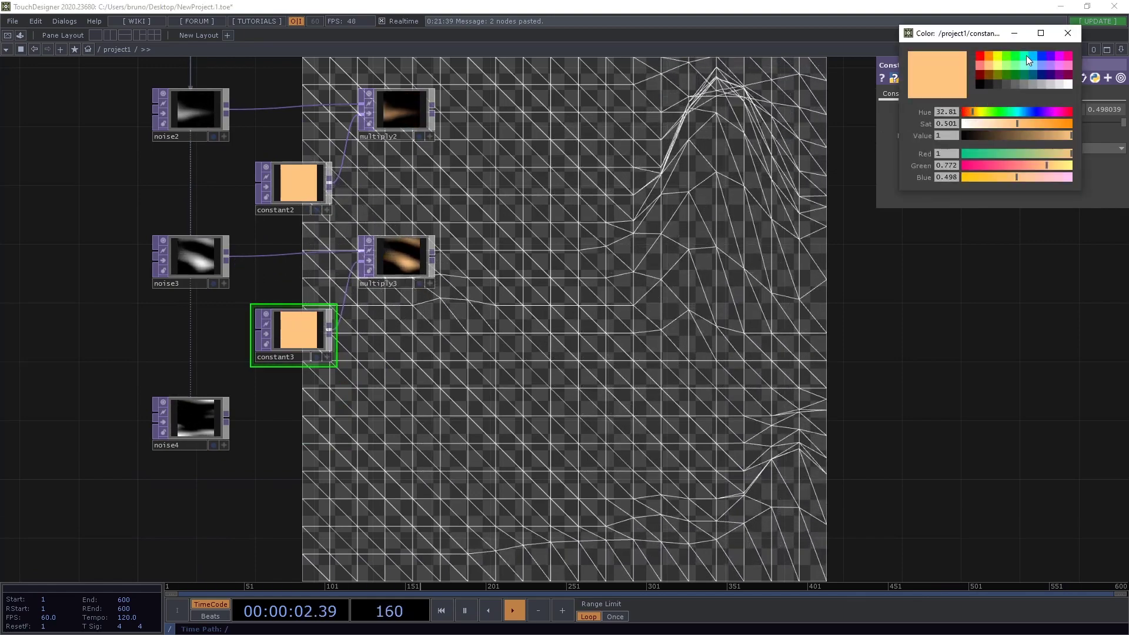
click(1043, 55)
drag(402, 374, 407, 308)
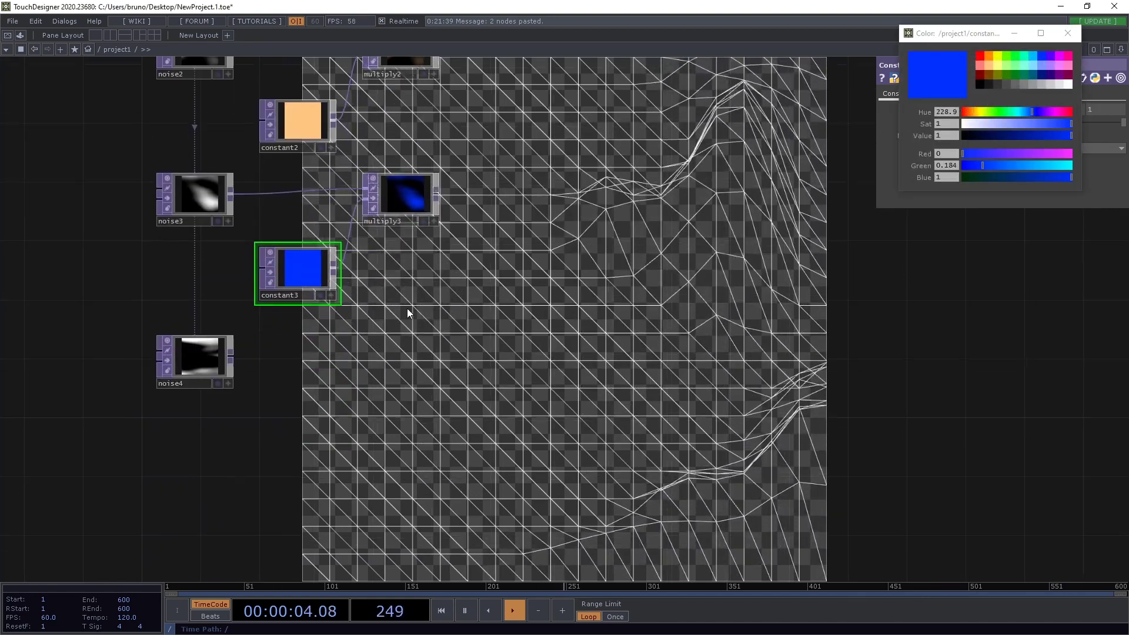
click(399, 188)
ctrl+click(309, 256)
key(ctrl+c)
key(ctrl+v)
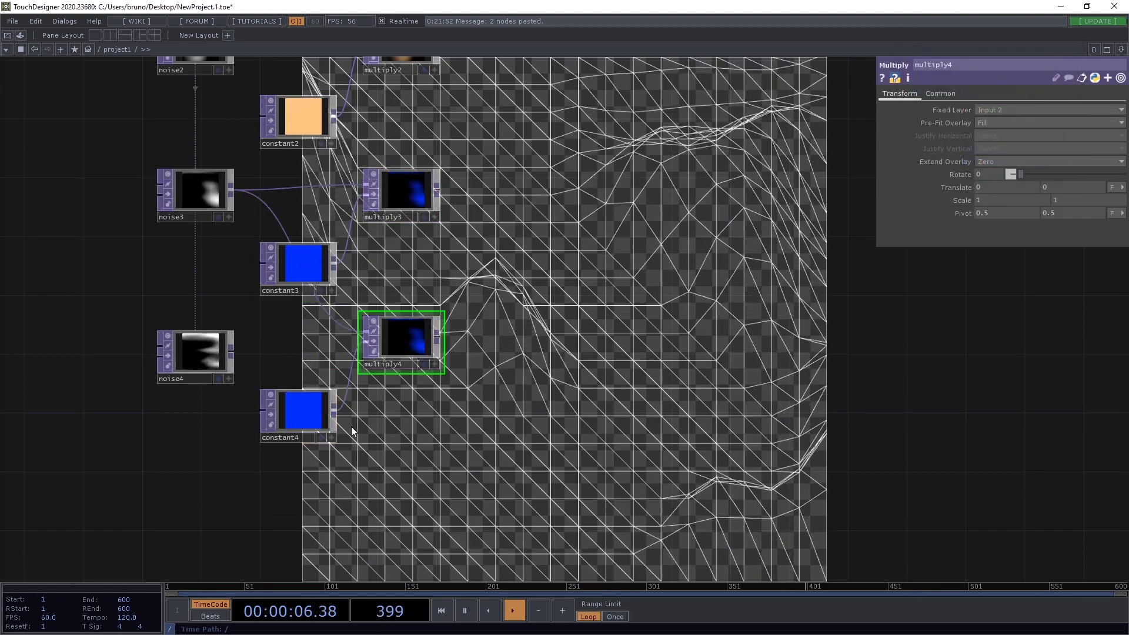
- Connect noise4 to multiply4's first input and move multiply4 and constant4 down in line with noise4
drag(232, 353, 366, 333)
drag(288, 316, 403, 452)
drag(403, 344, 395, 356)
click(382, 426)
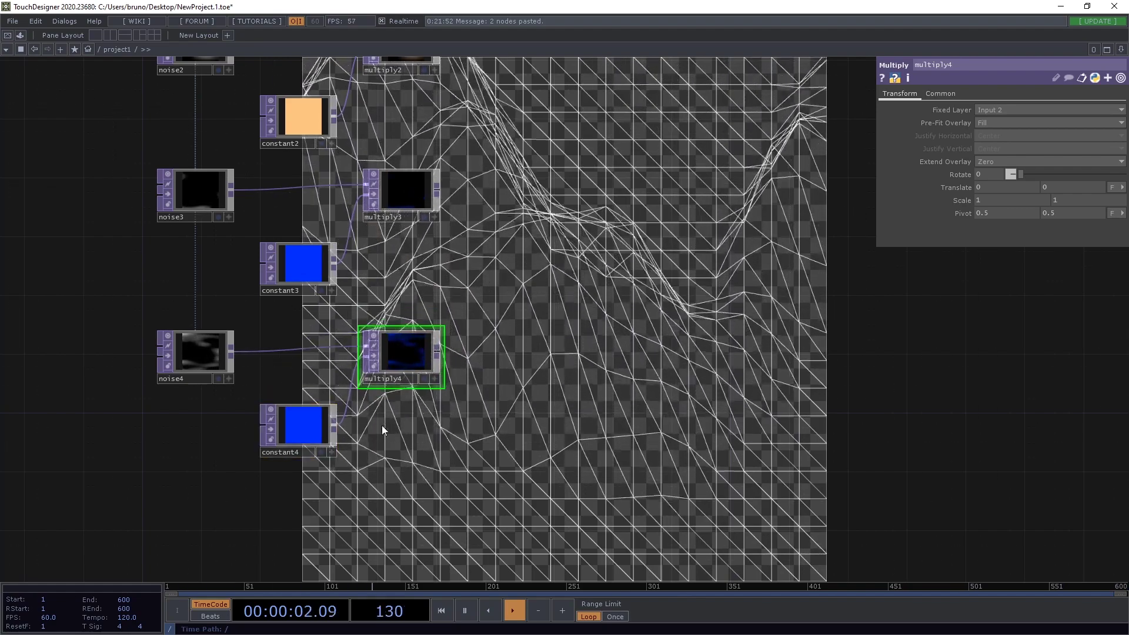
- Set constant4's colour to pure red (1, 0, 0) and close the colour picker
click(315, 424)
click(990, 110)
click(980, 55)
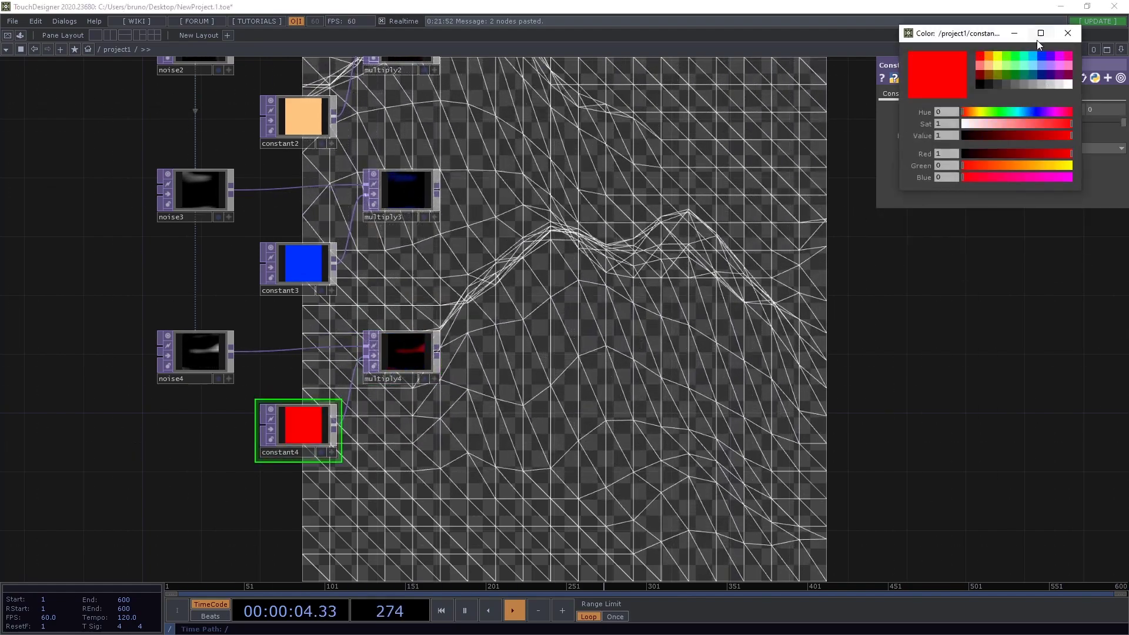
click(1068, 33)
- Add a Composite TOP after multiply2 and also connect multiply3 and multiply4 to it
scroll(492, 379, down, 3)
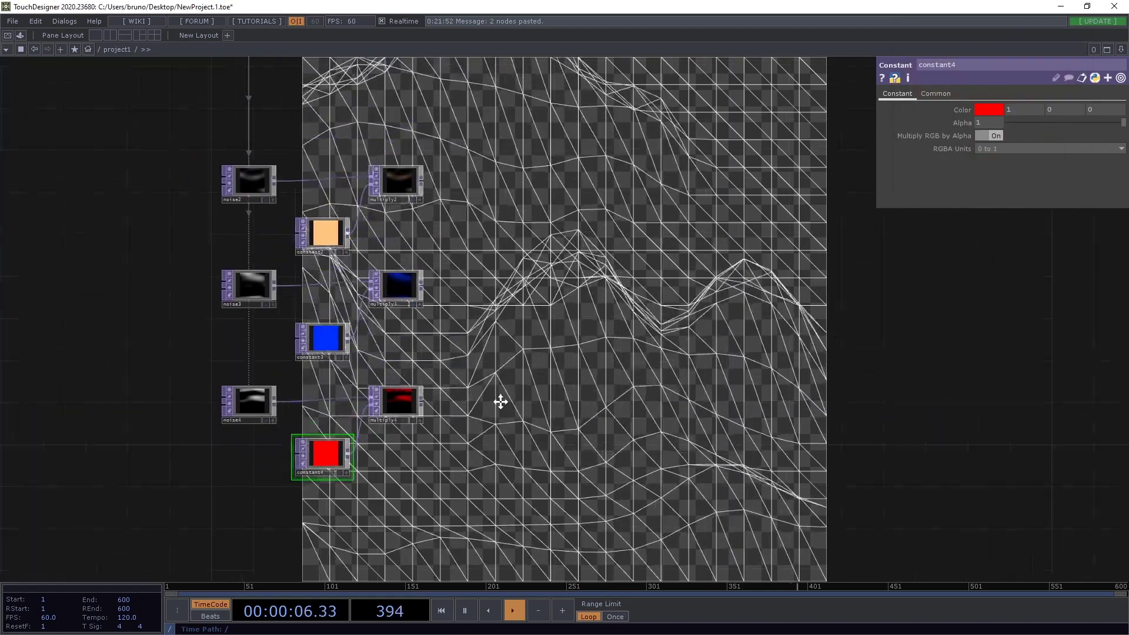
drag(501, 401, 409, 467)
drag(331, 246, 492, 245)
text(com)
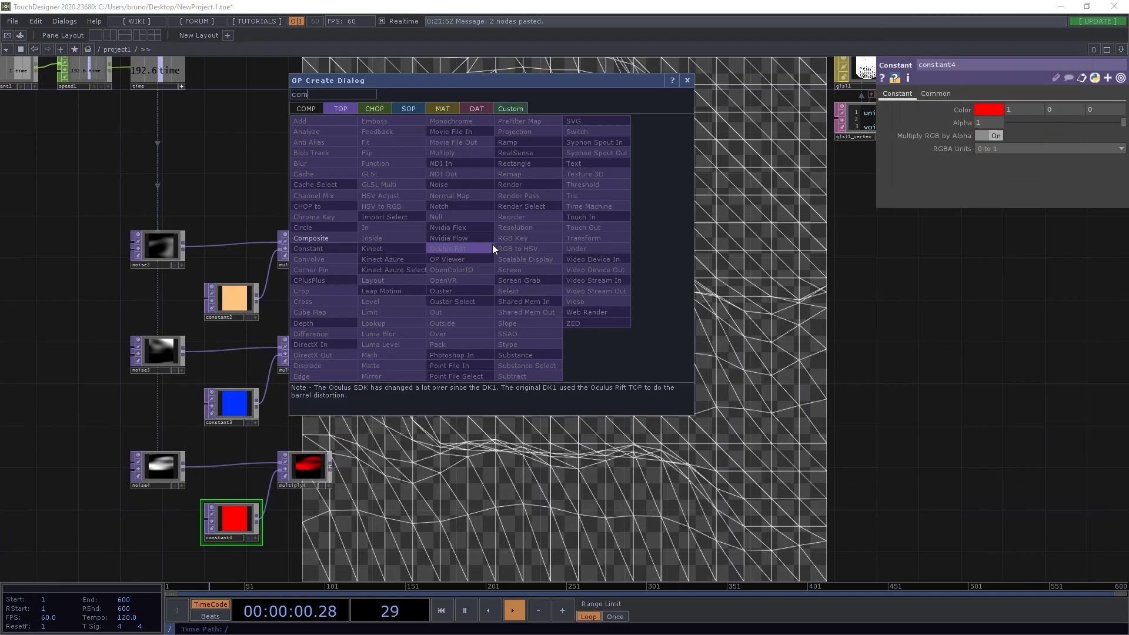
key(Return)
click(493, 245)
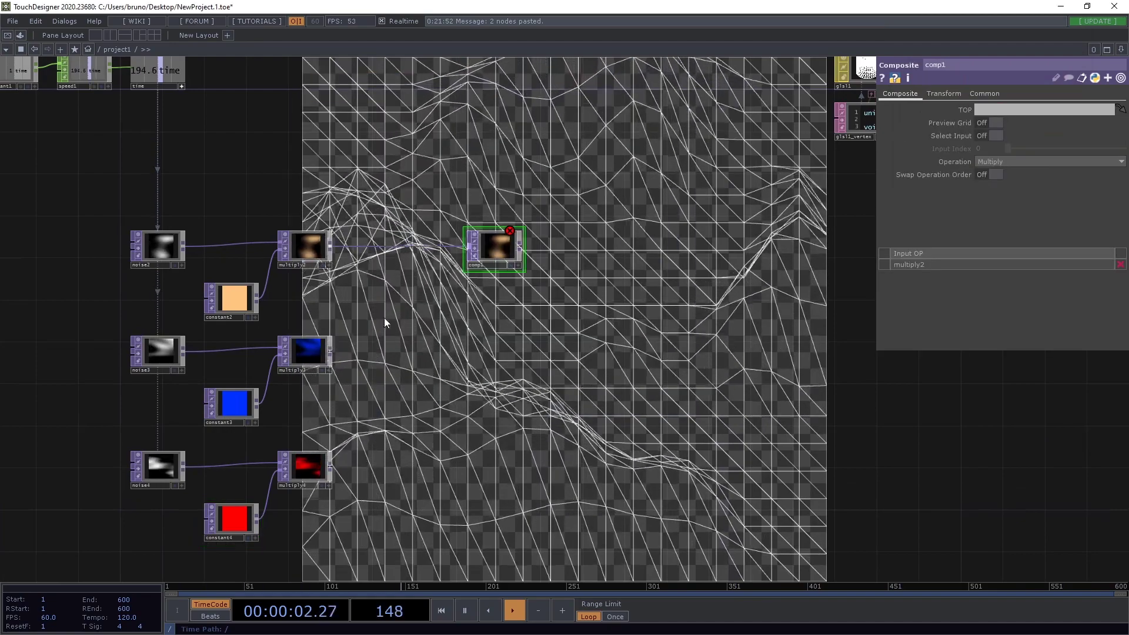
drag(331, 351, 472, 247)
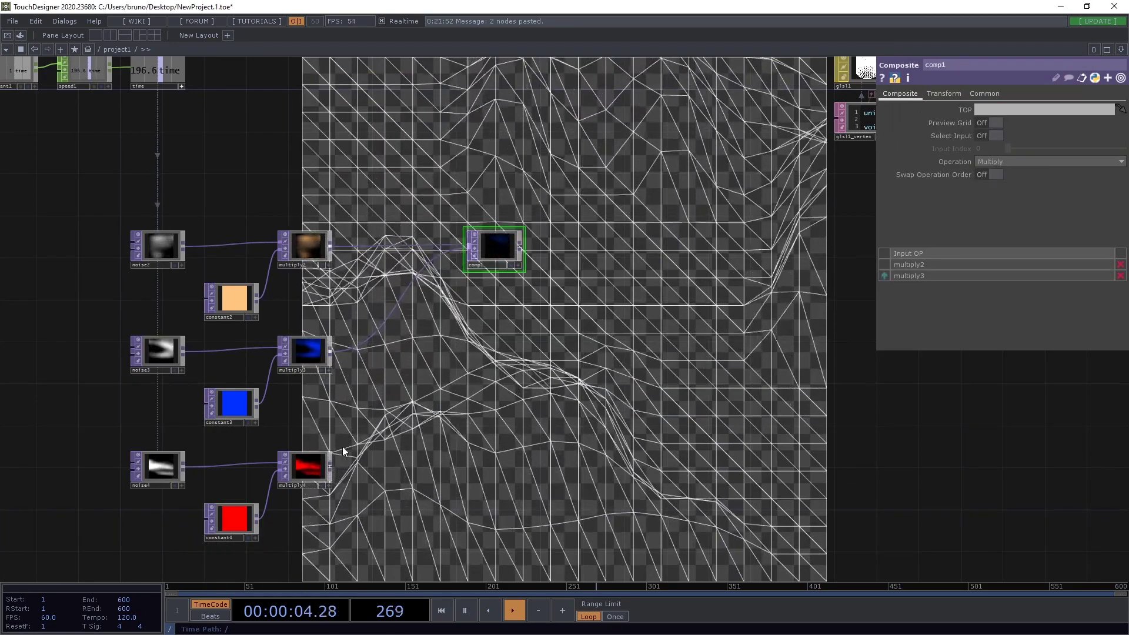
drag(330, 469, 472, 247)
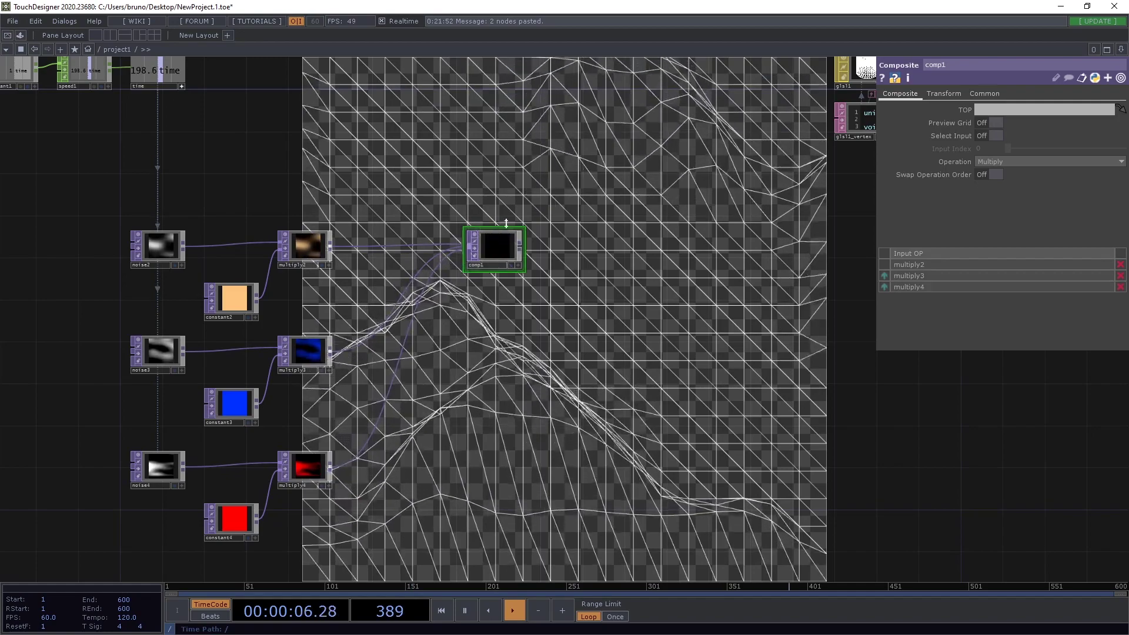
- Set comp1's Operation to Add
scroll(552, 252, up, 5)
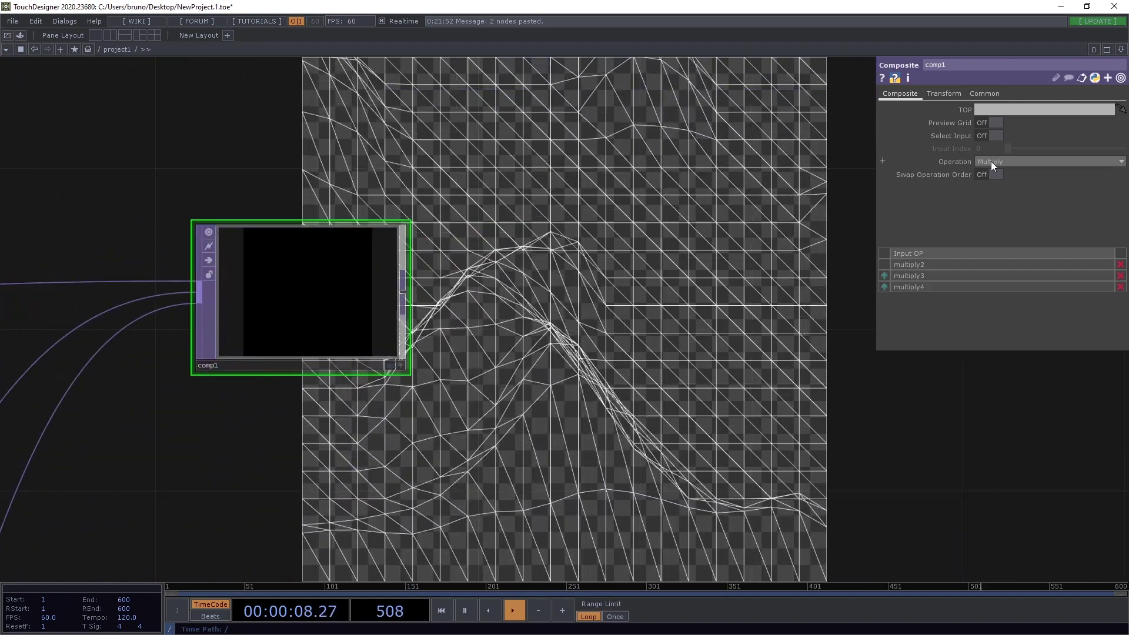
click(992, 161)
click(985, 171)
- Append a Null TOP to comp1's output, placed below the GLSL material's shader DATs
scroll(505, 355, down, 3)
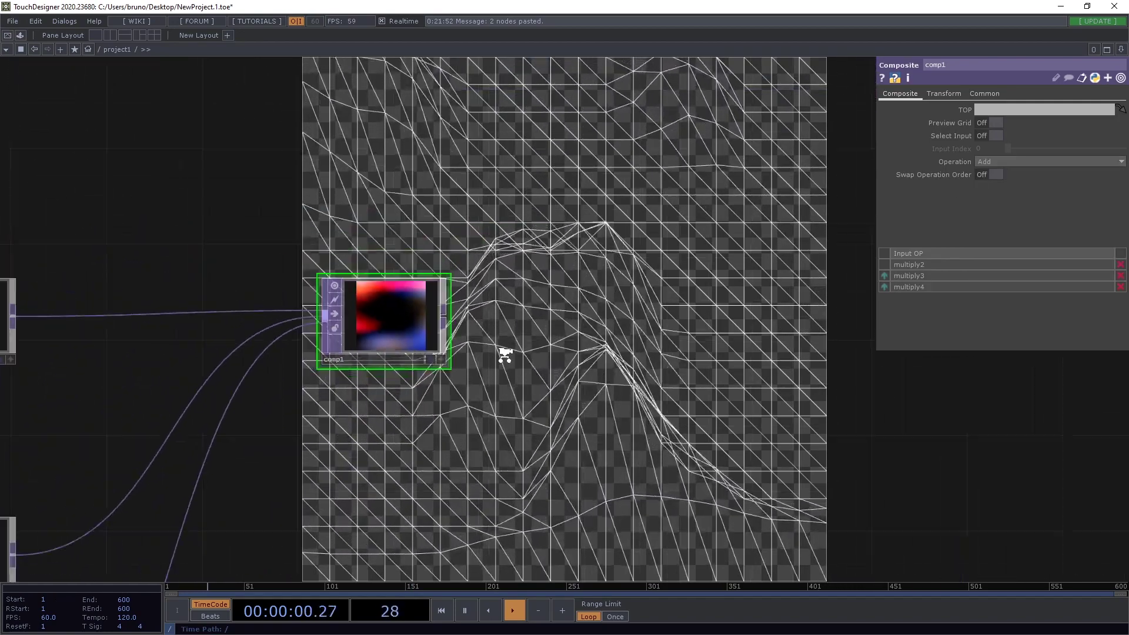
scroll(505, 355, down, 4)
drag(575, 398, 369, 457)
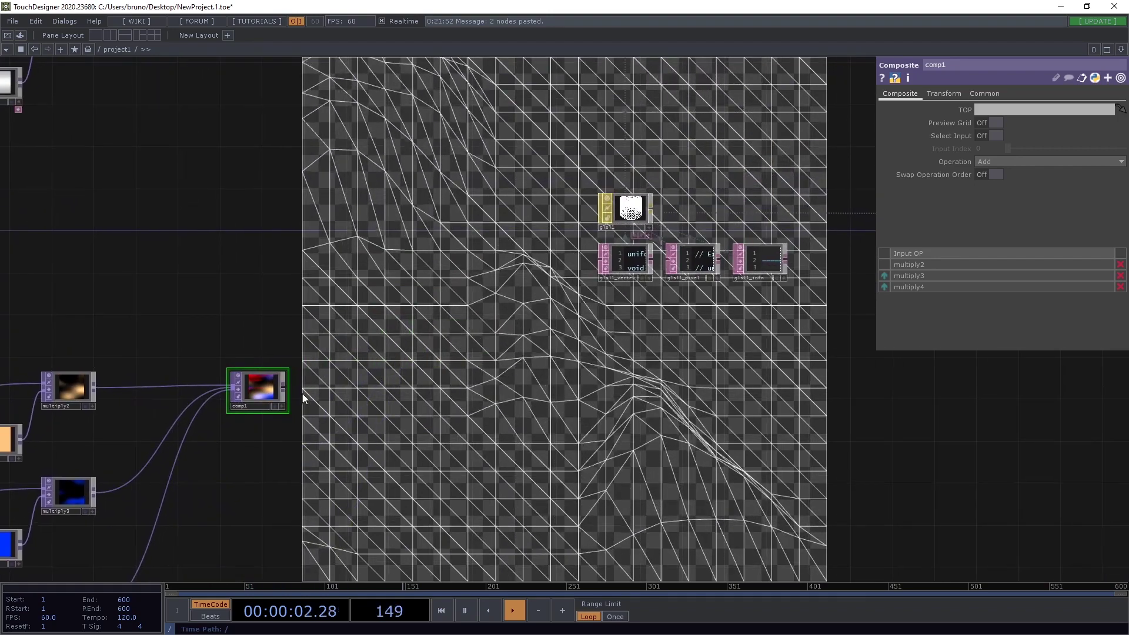
click(285, 390)
click(625, 380)
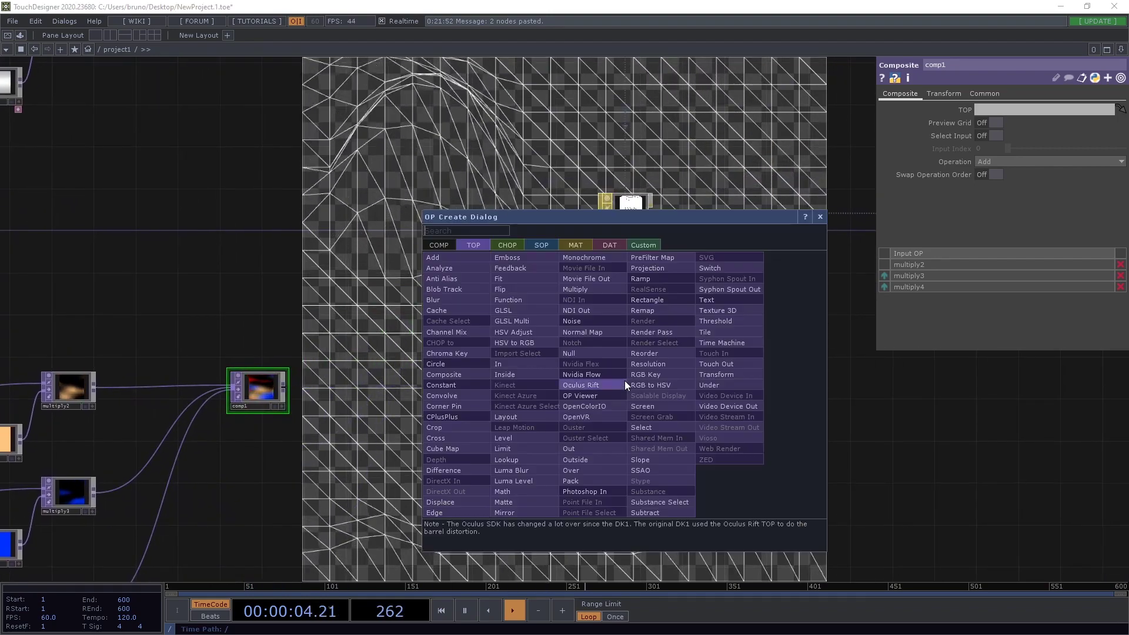
text(null)
key(Return)
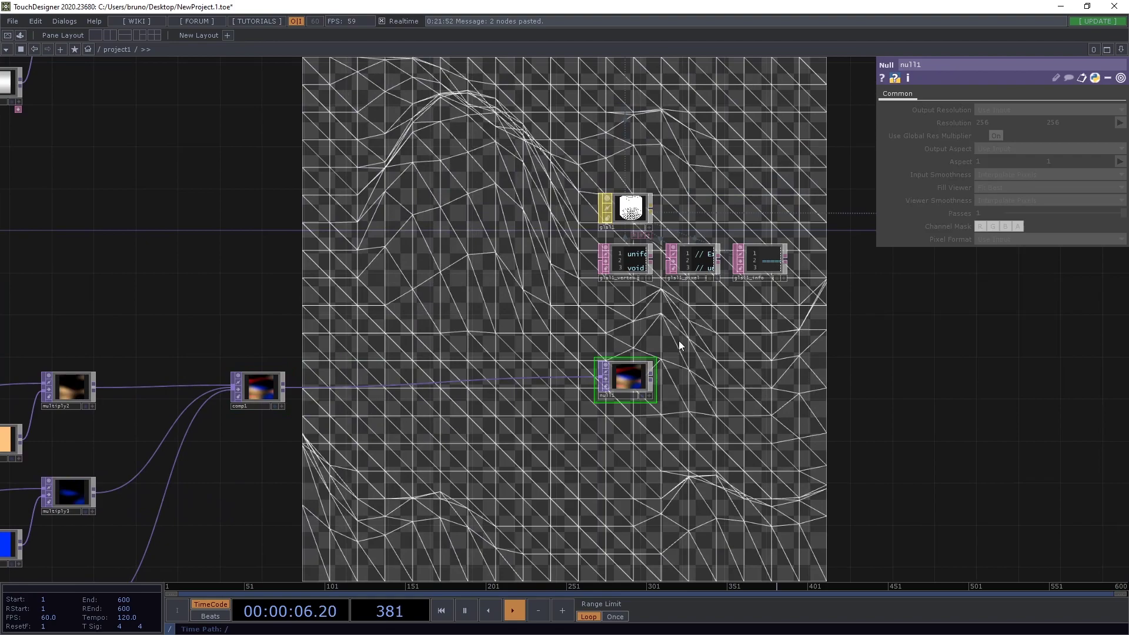
- Rename the Null TOP after comp1 as color
click(924, 66)
text(col)
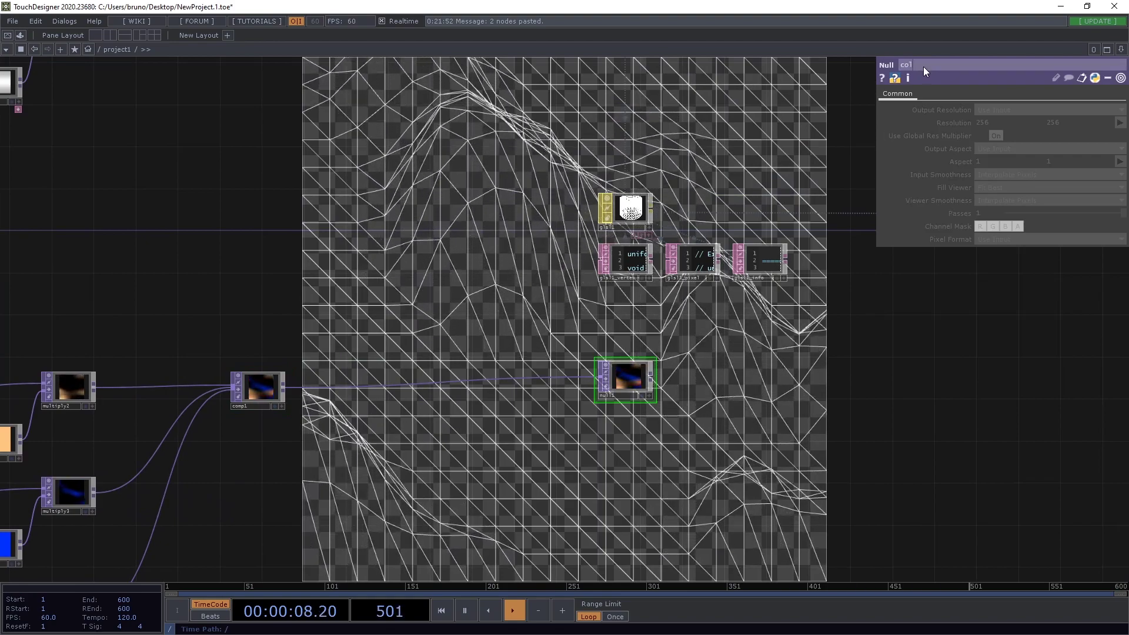
text(or)
key(Return)
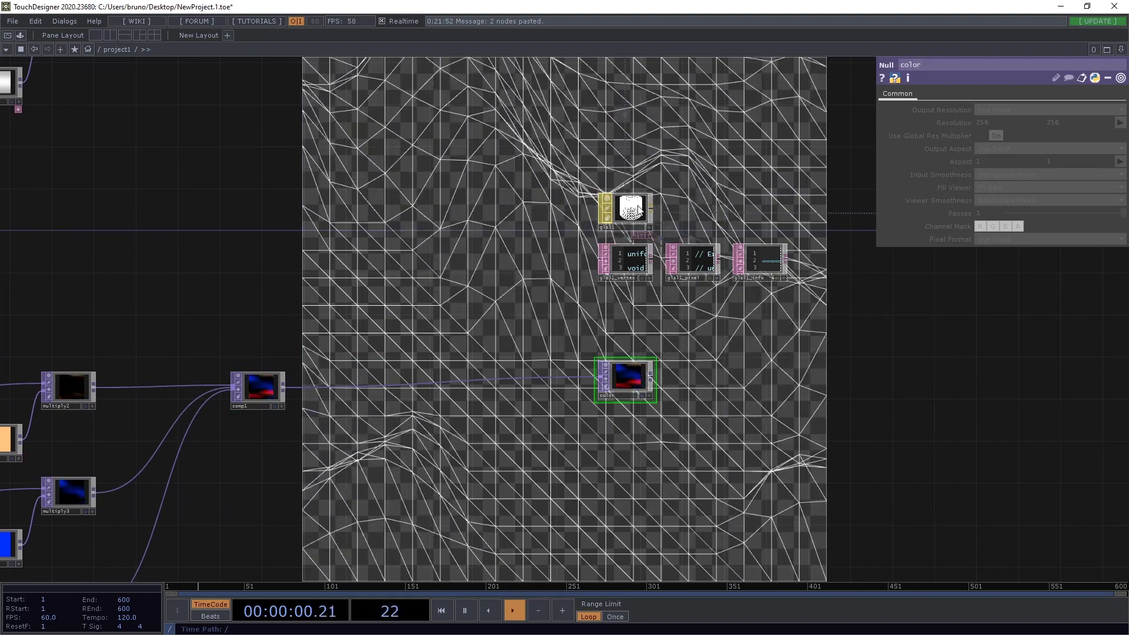
- Add a second sampler named sColor to the glsl1 material and point it to the color TOP
click(639, 210)
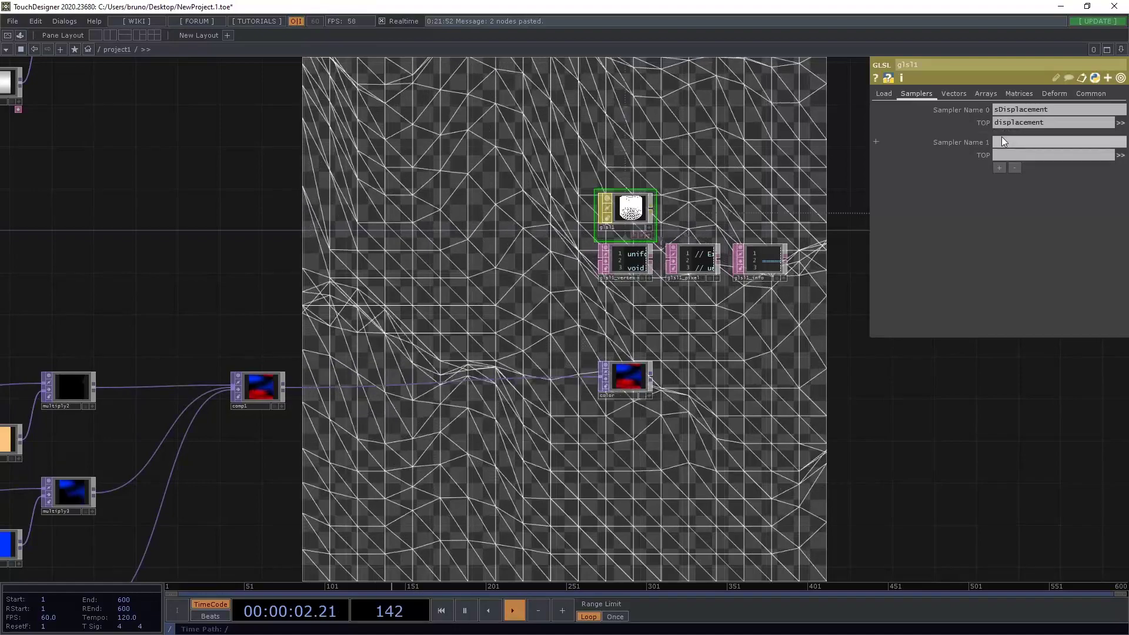
click(1002, 141)
text(sColor)
key(Tab)
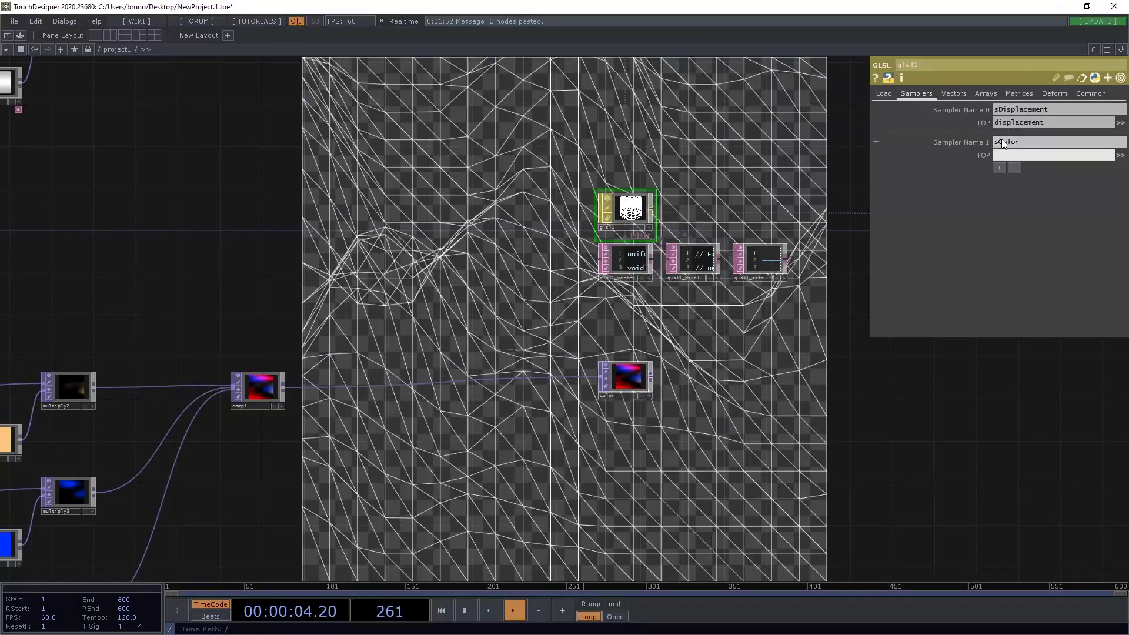
text(color)
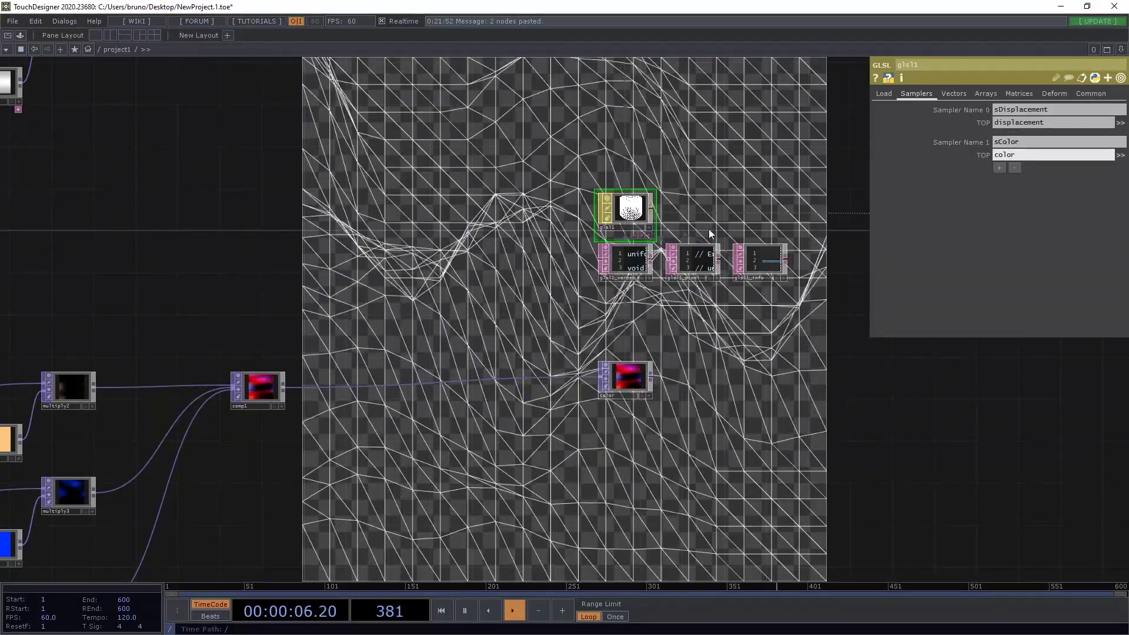
- In the glsl1 vertex shader, declare out vec2 vUV, assign vUV = uv[0].xy in main, and save
click(635, 262)
key(ctrl+e)
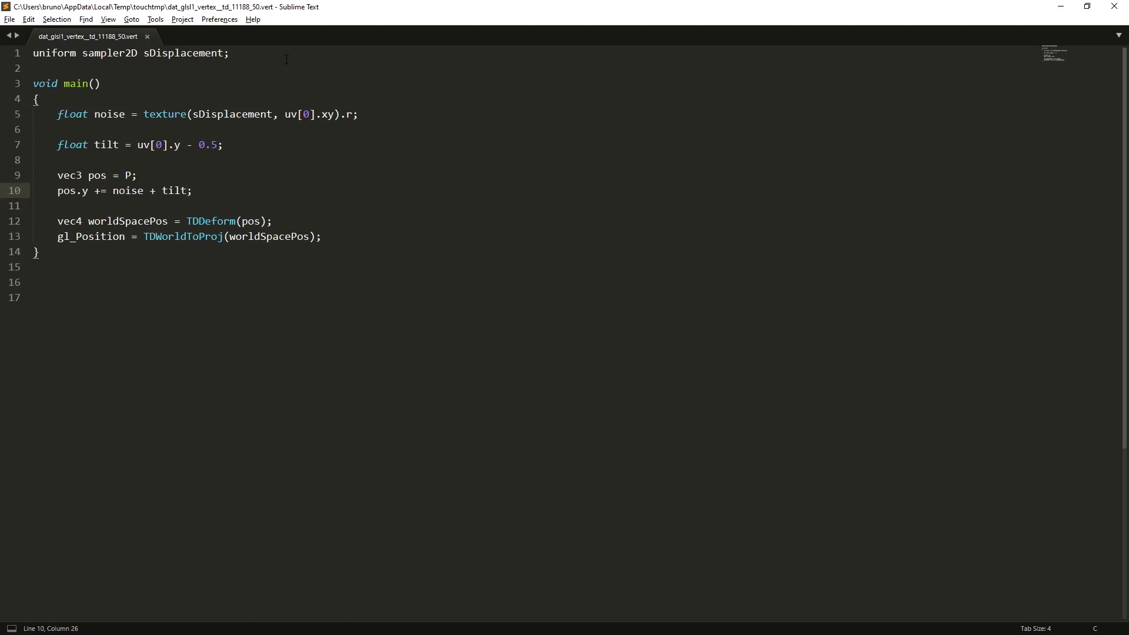
key(Return)
key(Return)
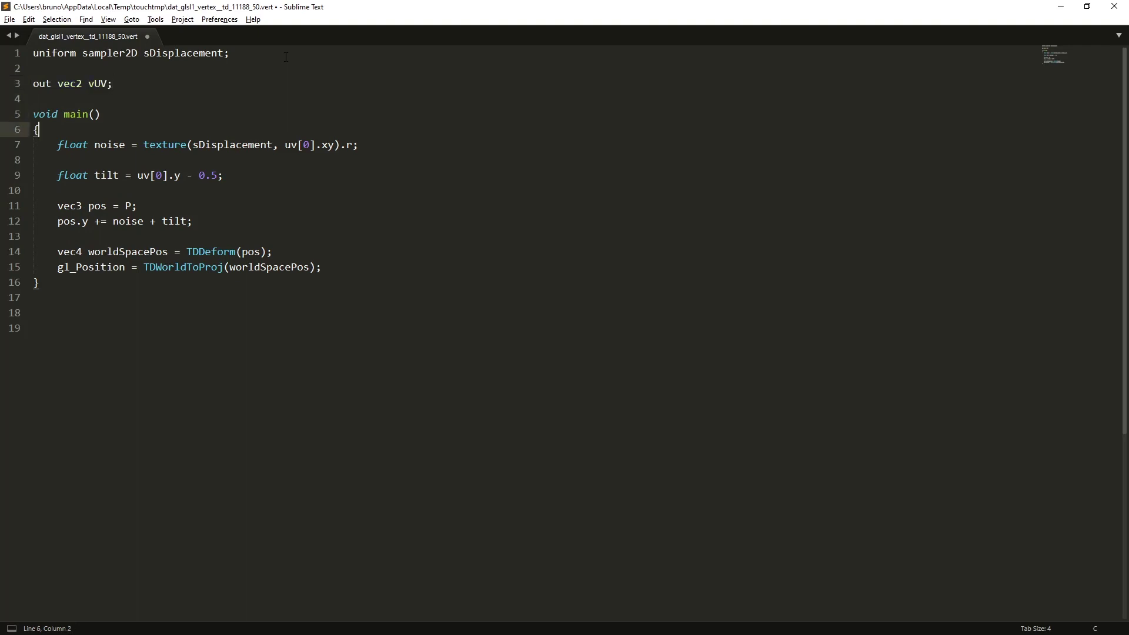
key(Return)
key(Return)
text(vUV = uv[0].xy;)
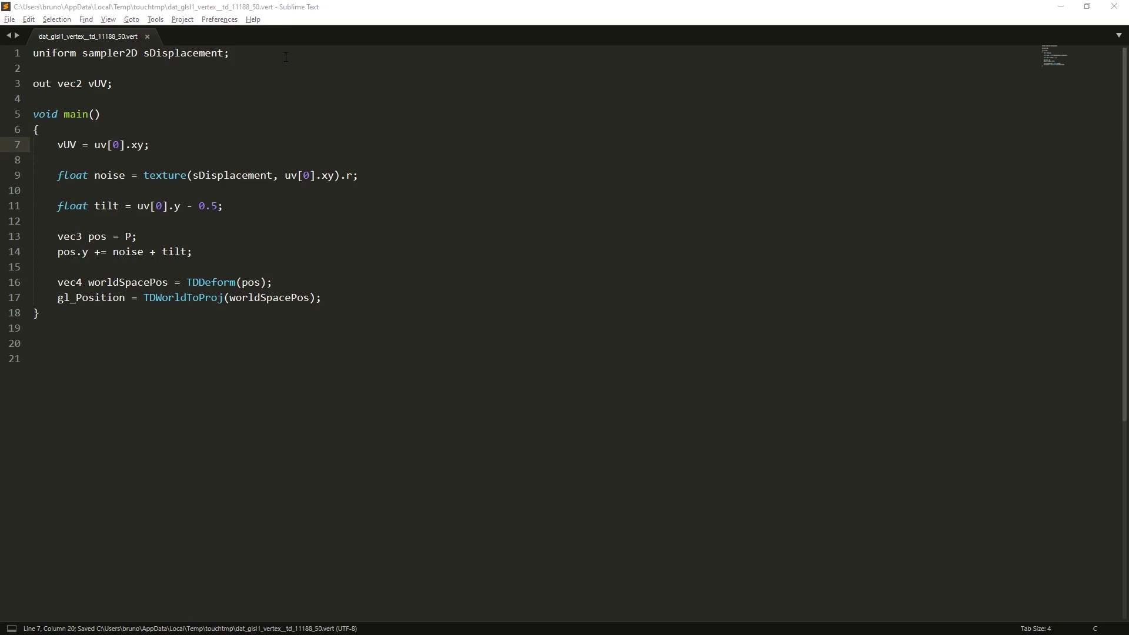
key(alt+Tab)
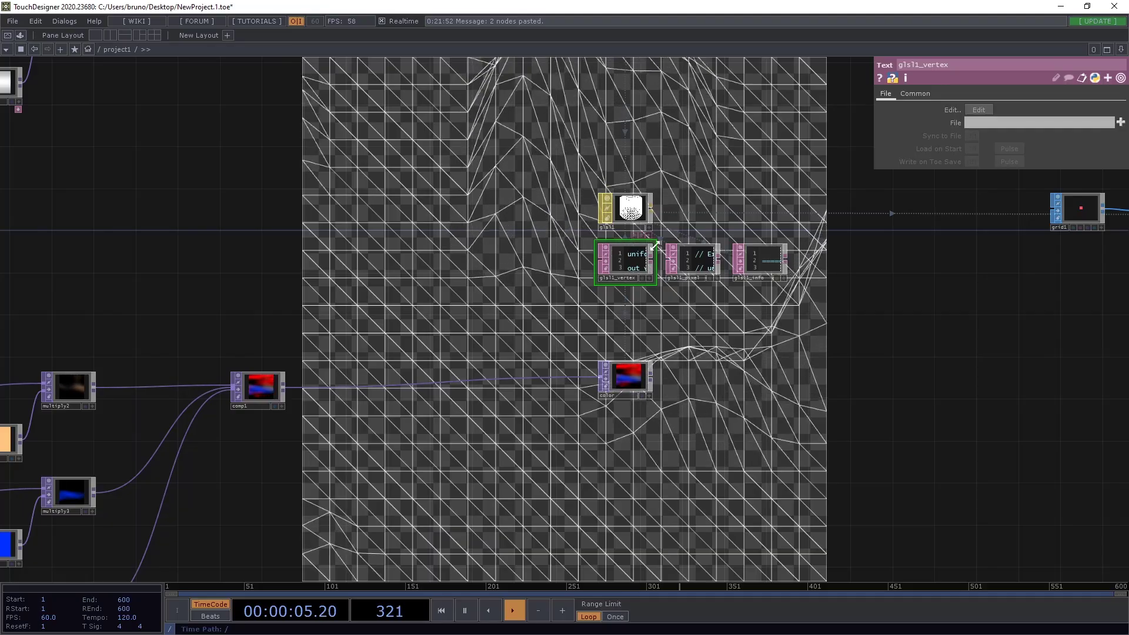
- In the glsl1 pixel shader, replace the example comments with uniform sampler2D sColor and in vec2 vUV, set color = texture(sColor, vUV), and save
click(696, 263)
click(984, 109)
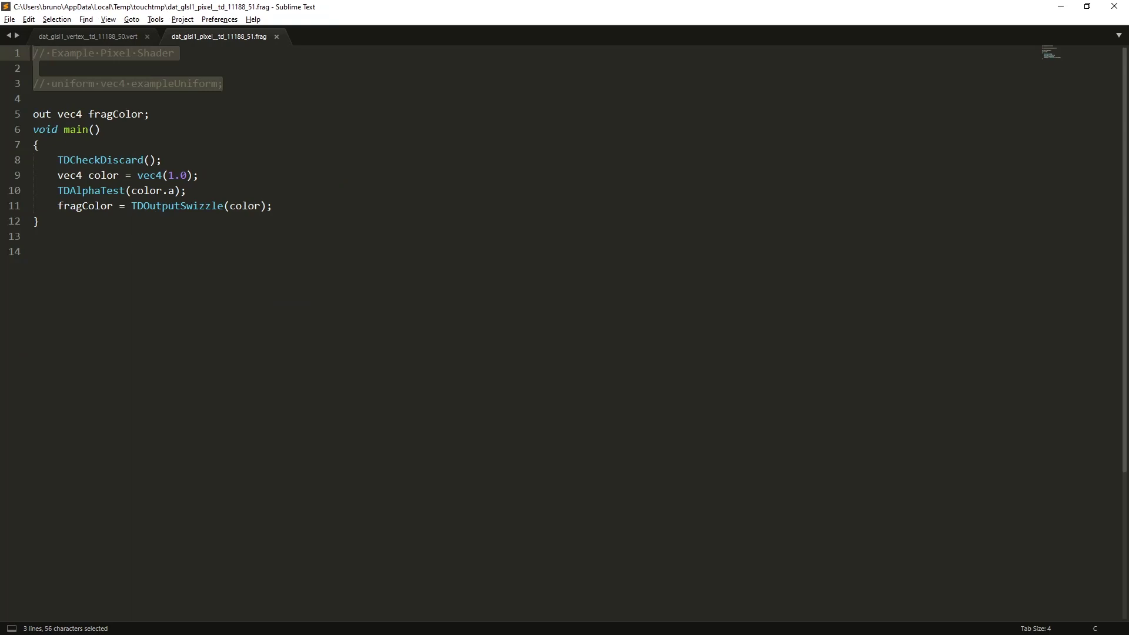
key(BackSpace)
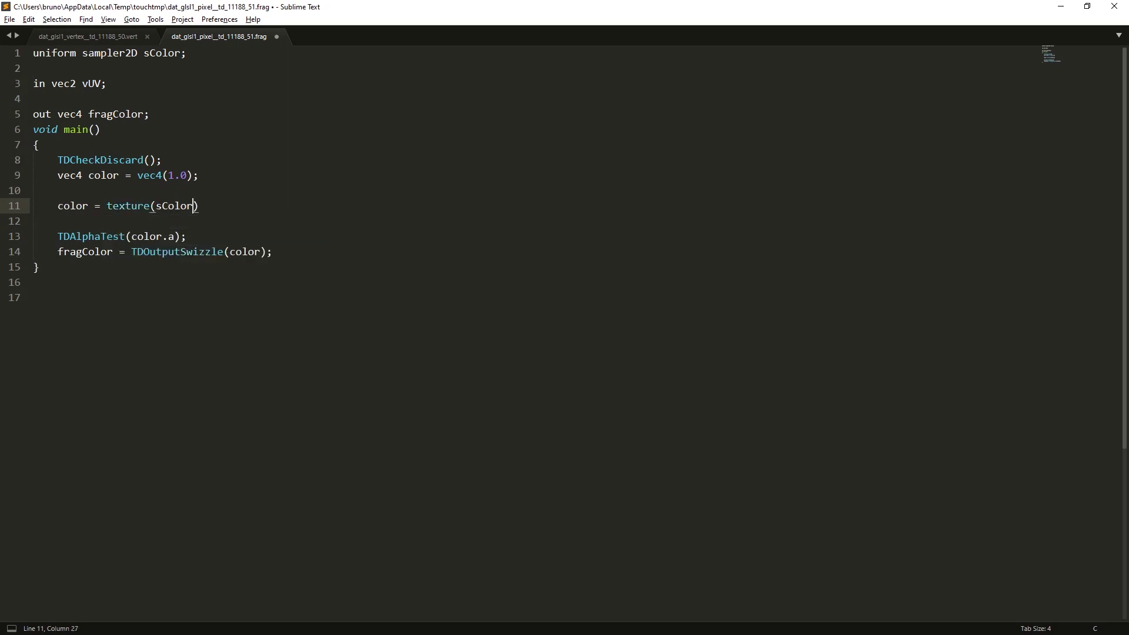
text(vUV)
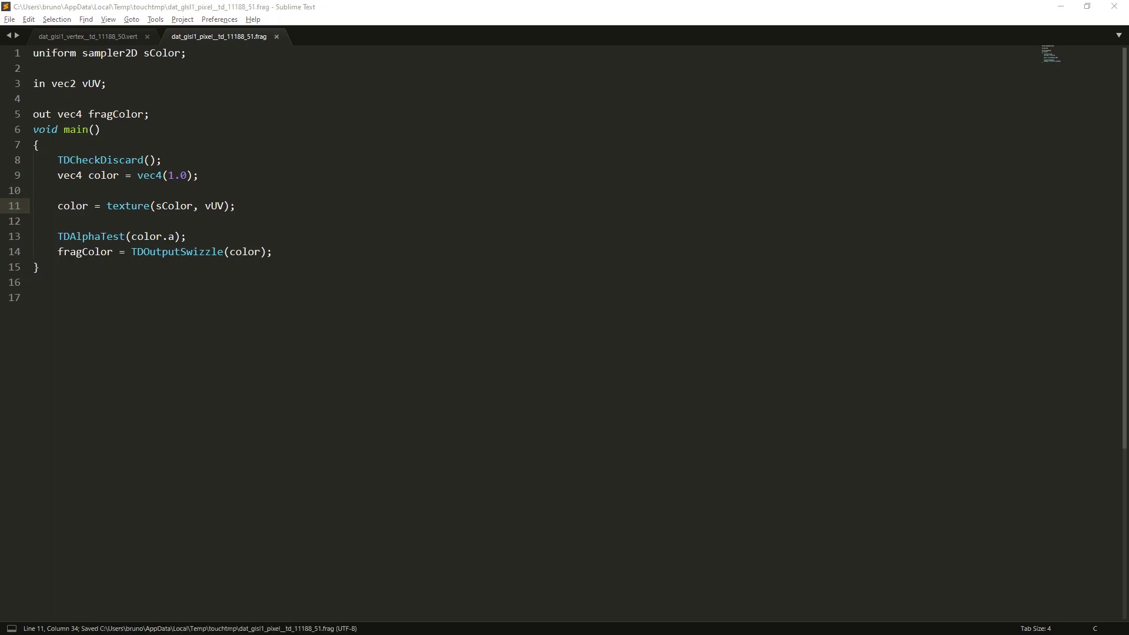
key(alt+Tab)
- Set the glsl1 material's Wire Frame option to Off so the surface renders solid
drag(454, 357, 397, 394)
click(576, 250)
click(1091, 94)
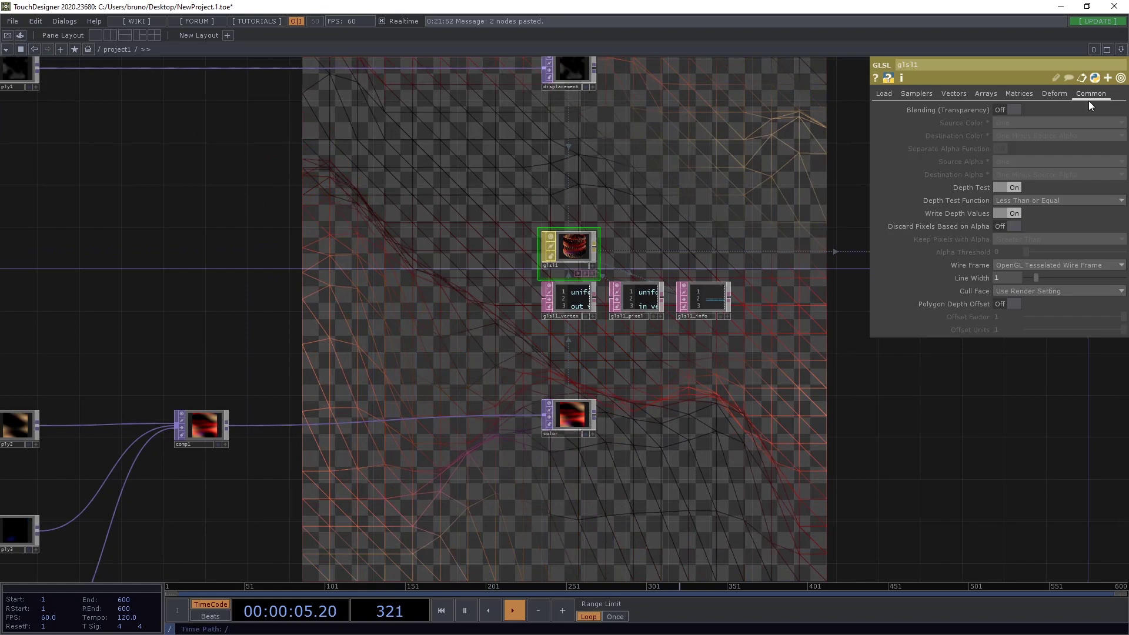
click(1046, 264)
click(1032, 274)
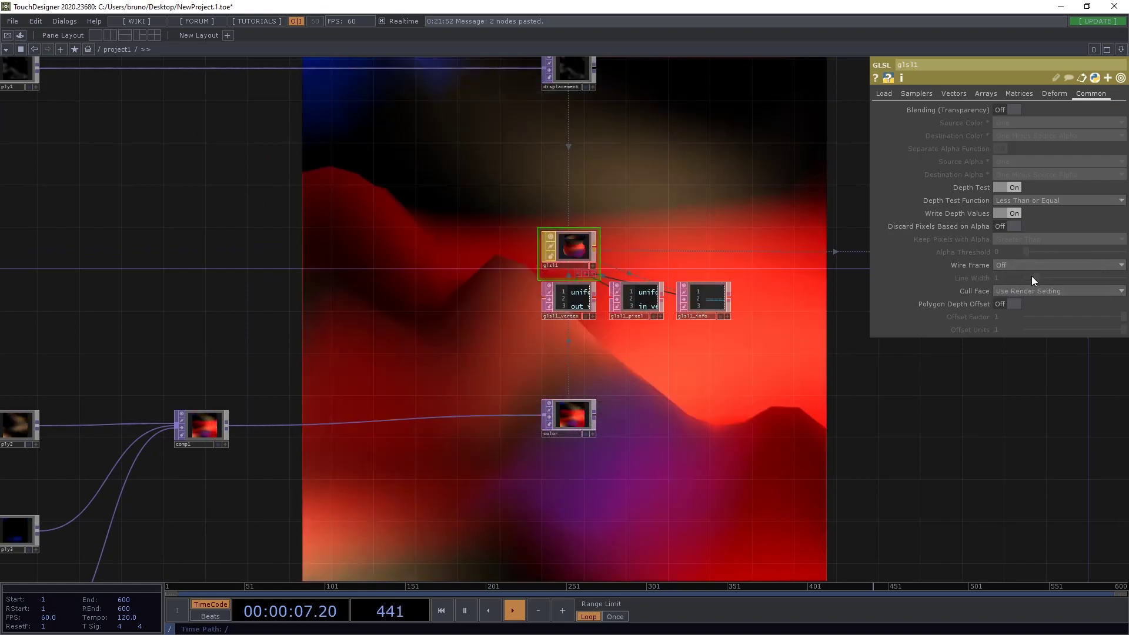
- Set the Rows and Columns of grid1 to 60 each
drag(377, 339, 380, 376)
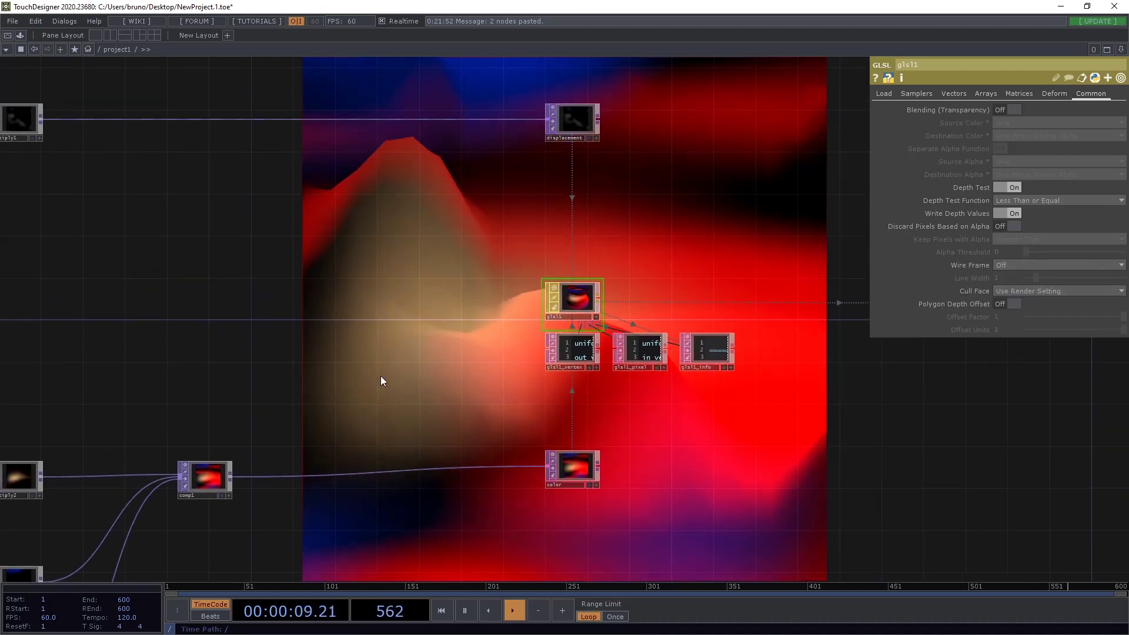
drag(546, 232, 160, 232)
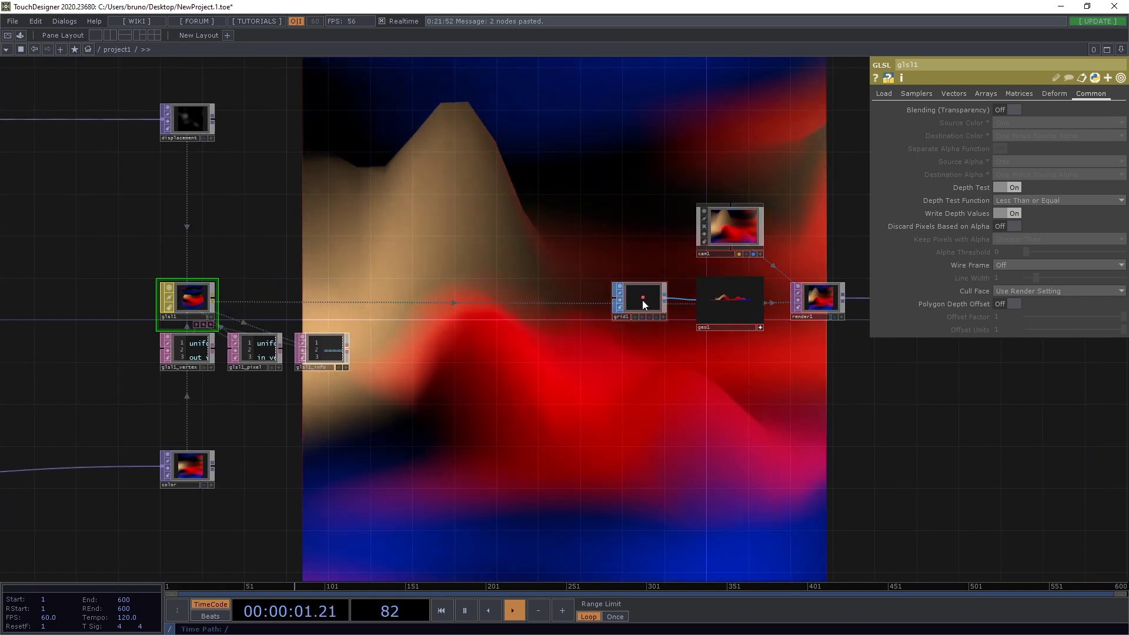
click(643, 300)
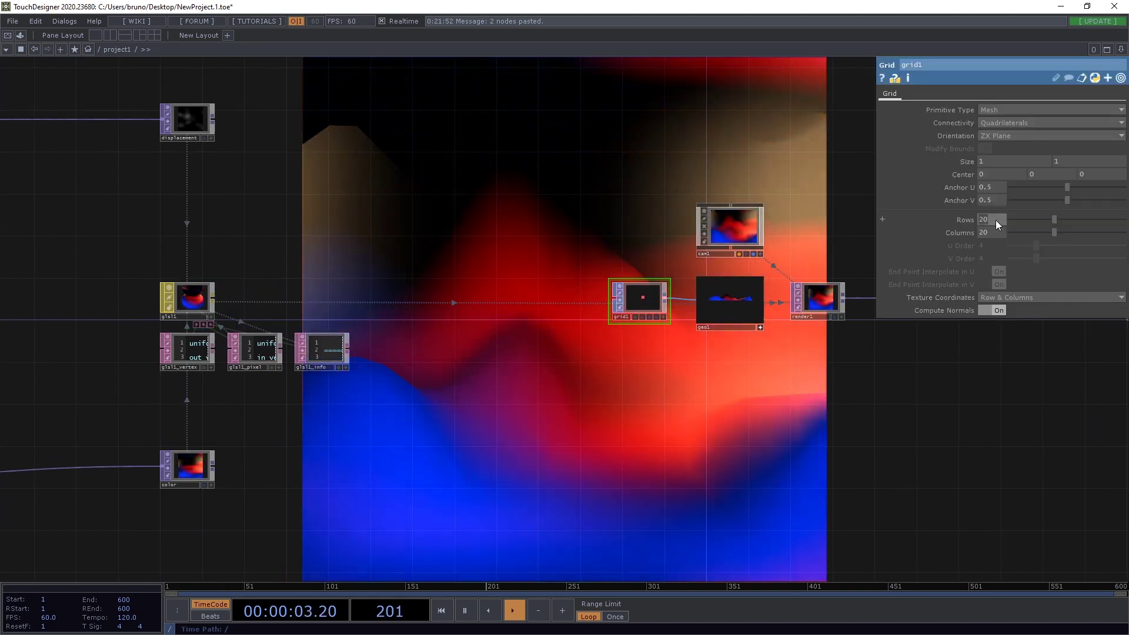
click(997, 220)
text(60)
key(Tab)
text(60)
key(Return)
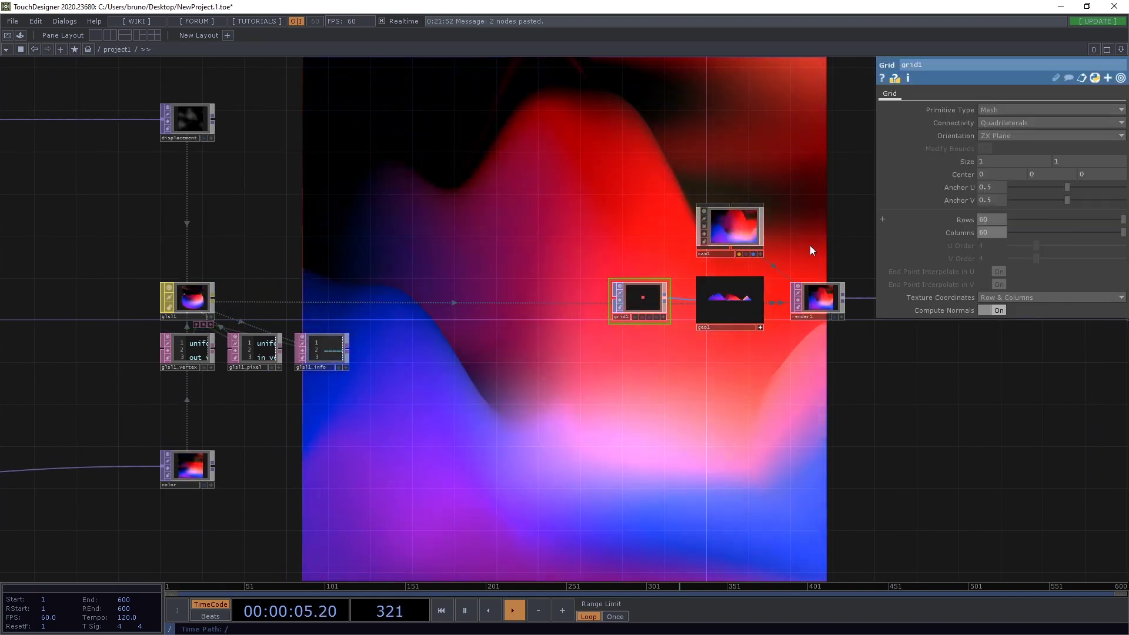
- Stretch noise1 horizontally by trying a transform X scale of 0.5 and settling on 0.25
drag(328, 242, 537, 319)
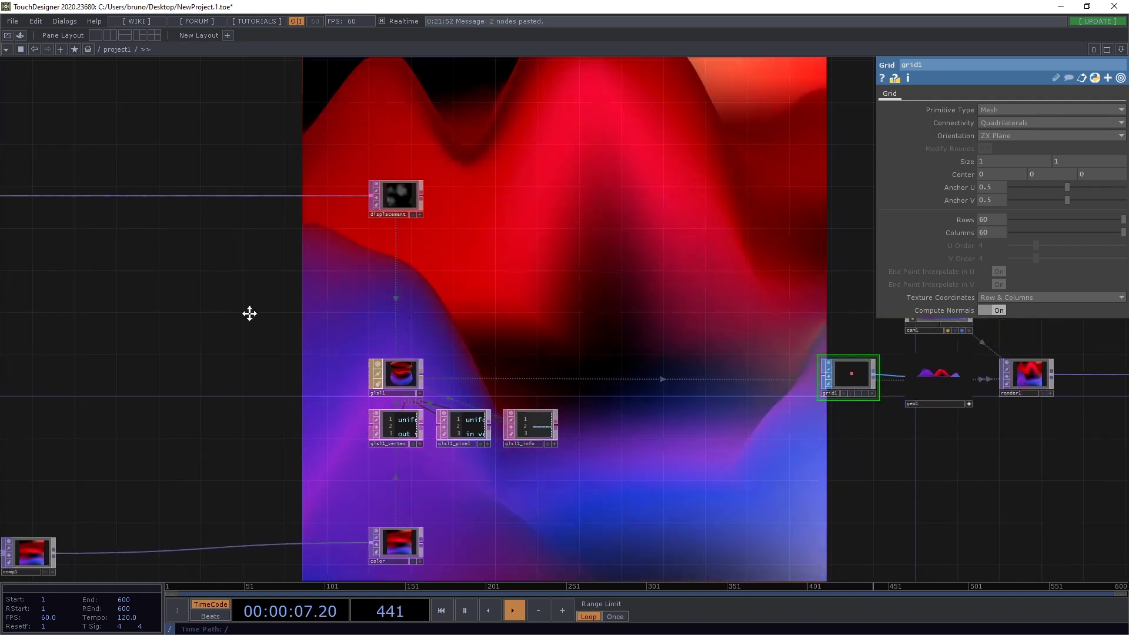
drag(249, 313, 638, 354)
click(73, 247)
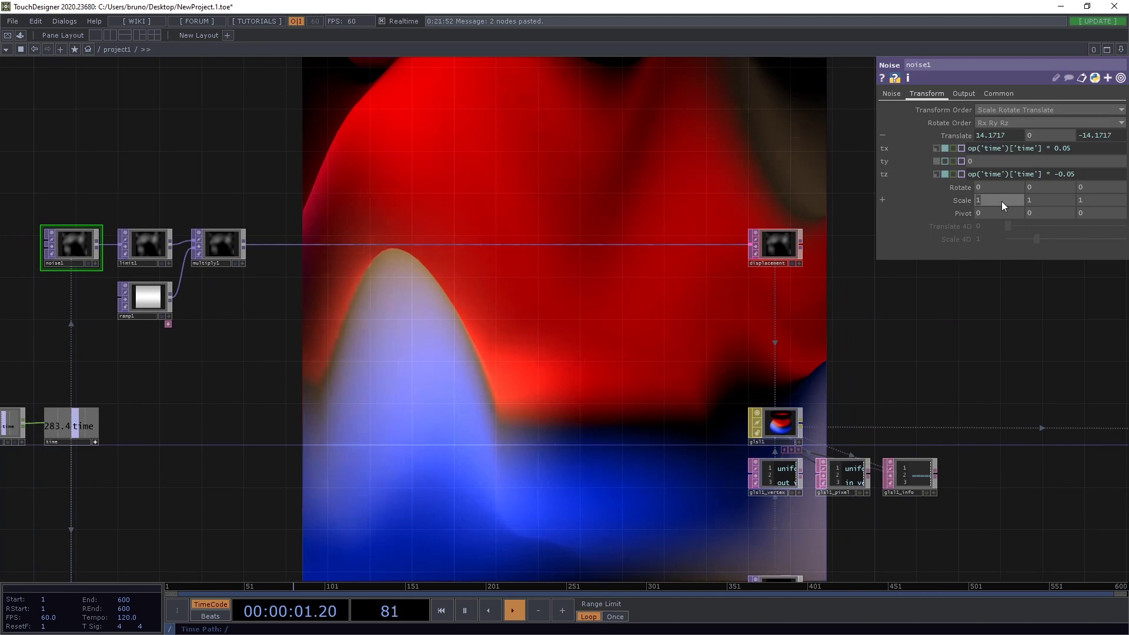
click(1001, 201)
text(0.5)
key(Return)
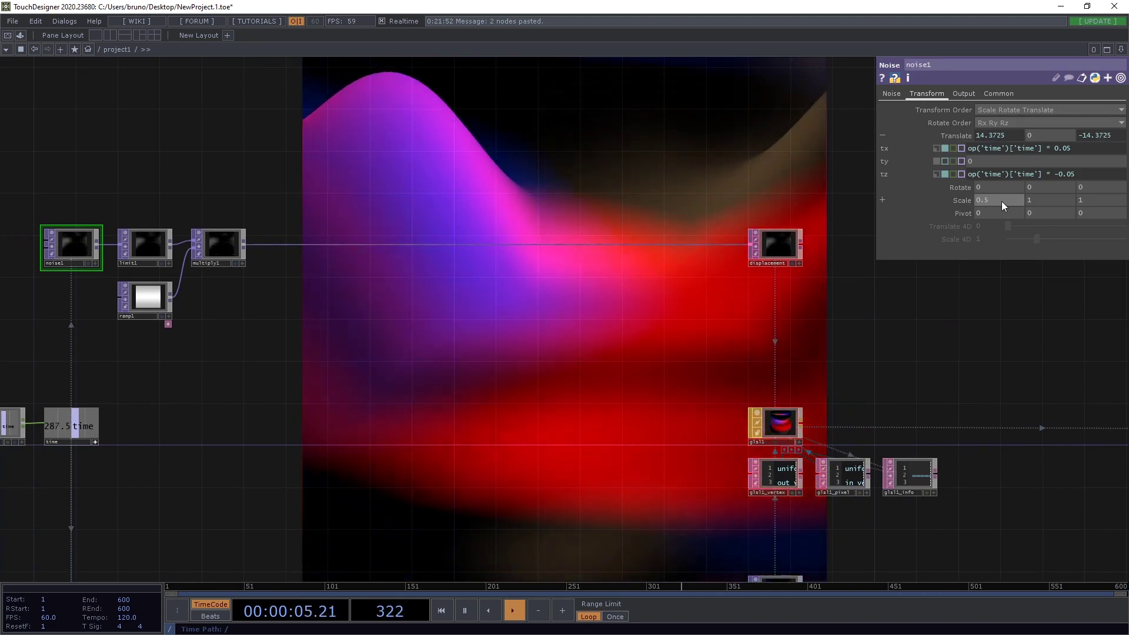
click(1001, 201)
text(0.25)
key(Return)
- Set limit1's Limit Type Minimum to Zig Zag
drag(301, 327, 521, 393)
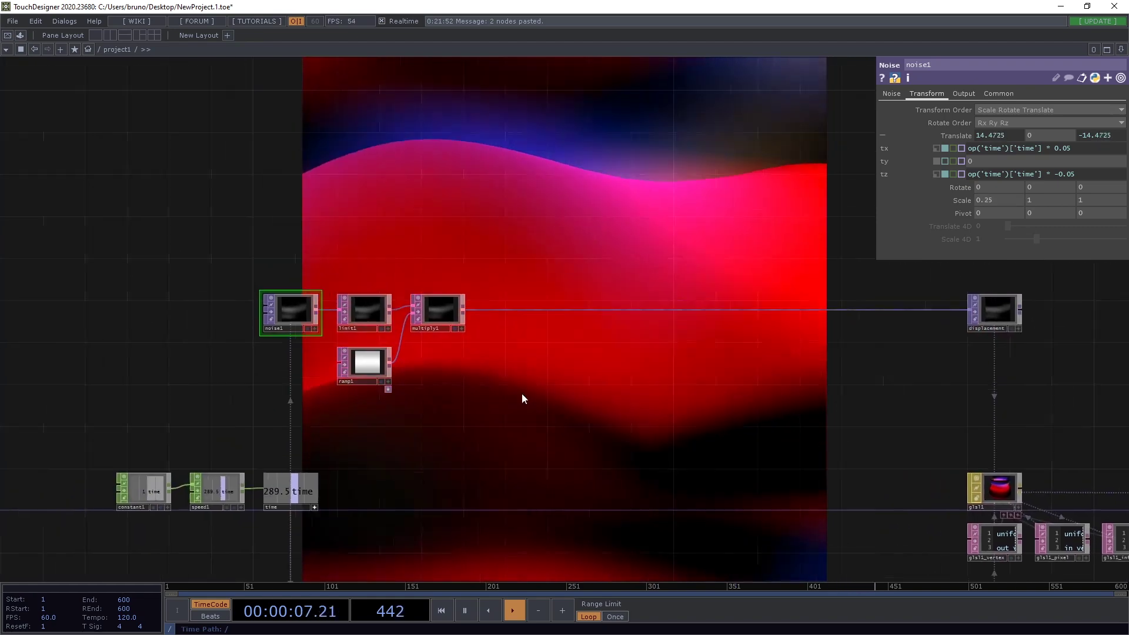
scroll(408, 281, up, 5)
drag(408, 282, 323, 270)
click(303, 333)
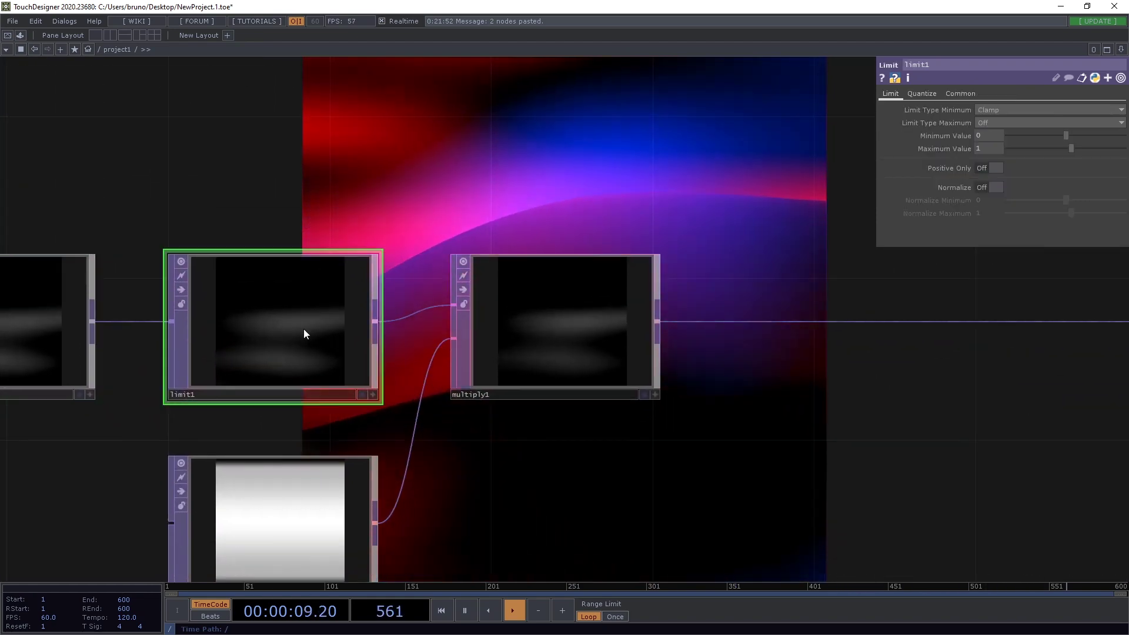
click(995, 123)
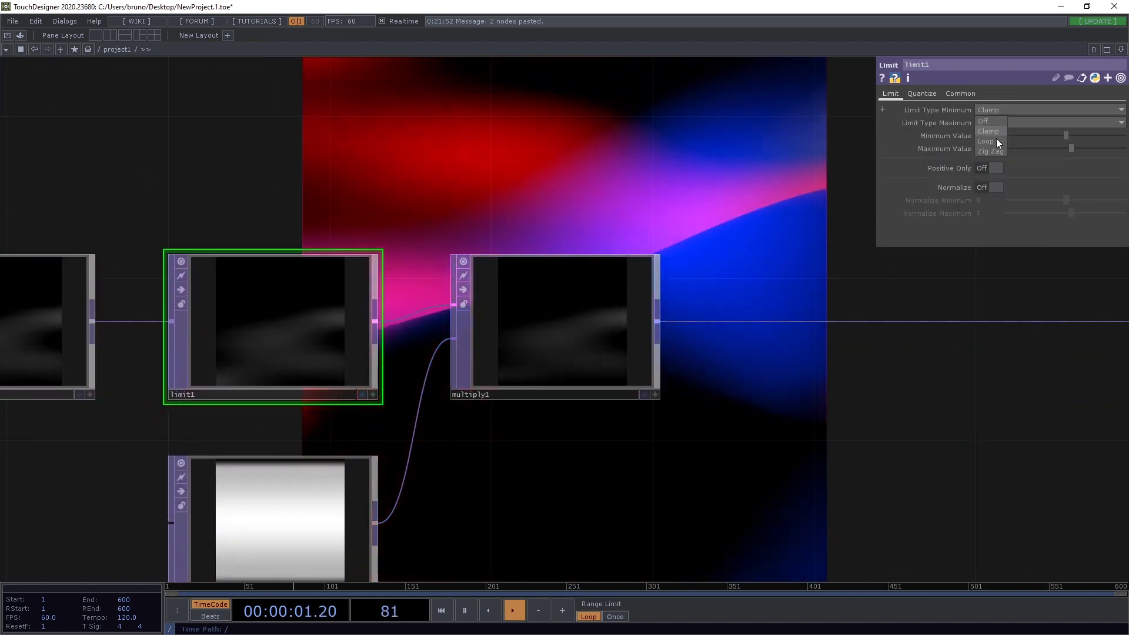
click(991, 151)
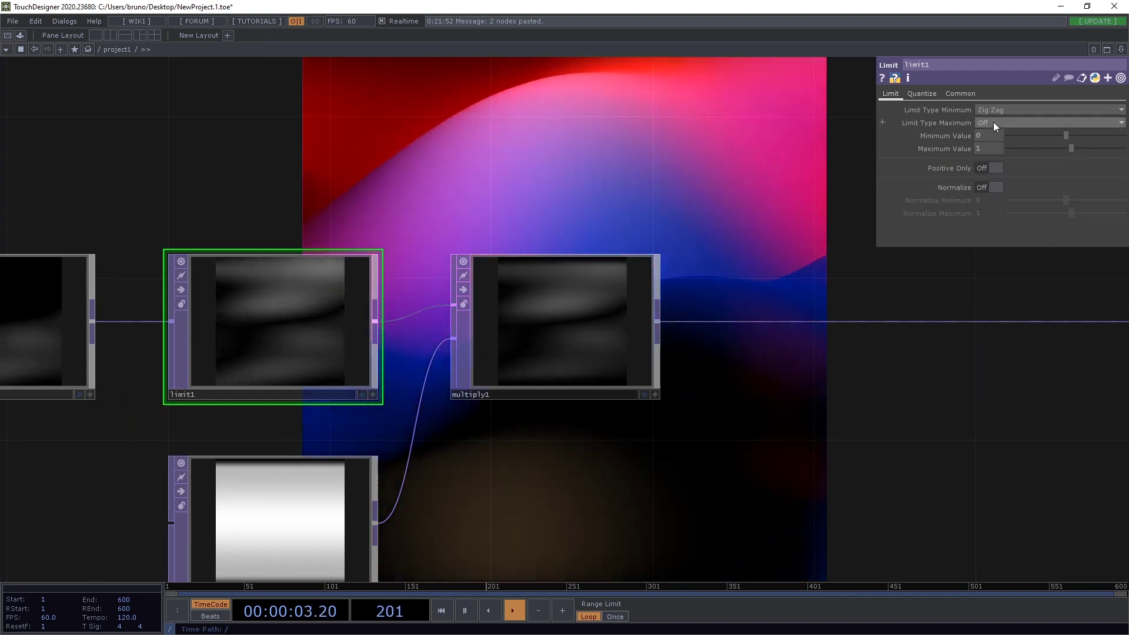
- Compare limit1's minimum limit types by switching to Clamp and back to Zig Zag
click(994, 112)
click(994, 130)
click(1000, 110)
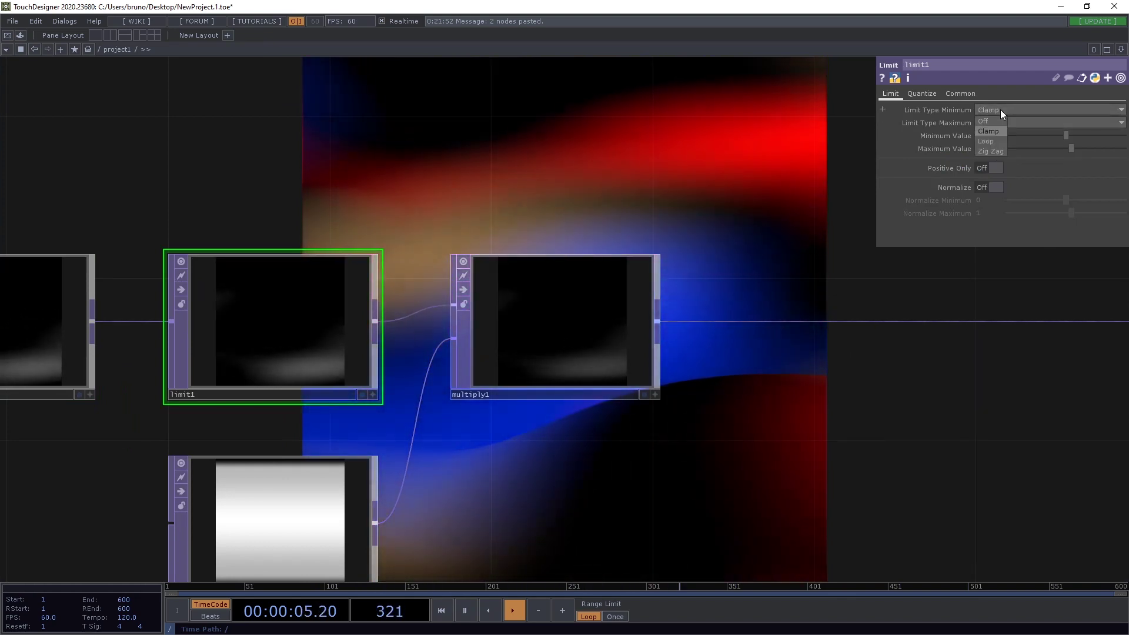
click(993, 150)
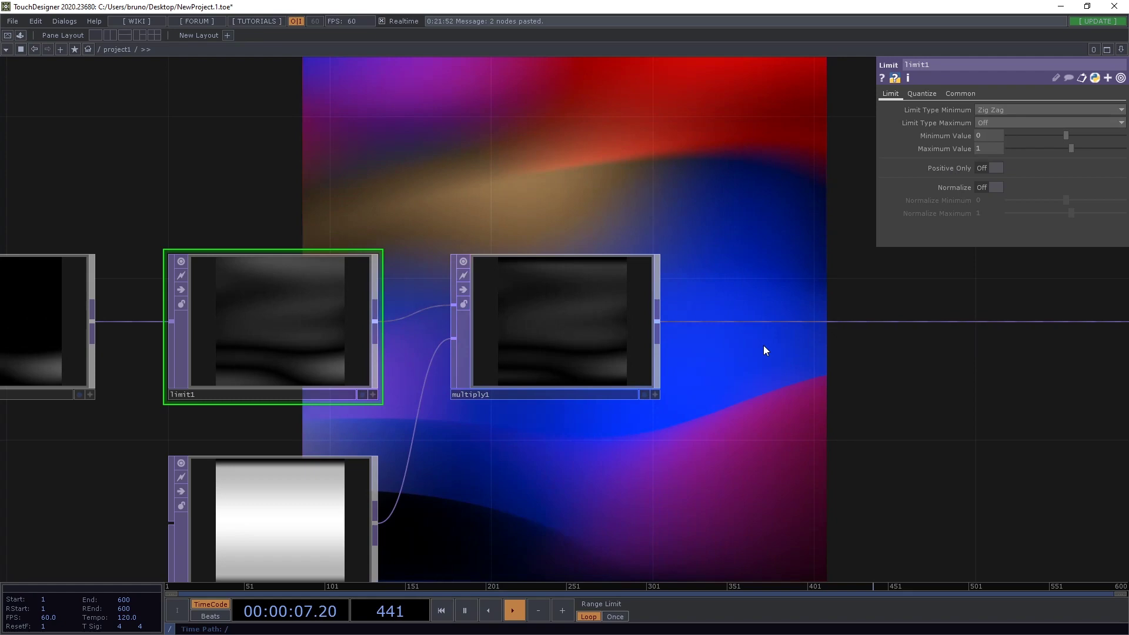
- Change the colour of constant3 to violet with RGB values 0.356863, 0, 1
scroll(765, 351, down, 4)
drag(746, 469, 385, 158)
scroll(511, 374, down, 2)
scroll(511, 374, down, 2)
drag(591, 441, 583, 332)
drag(603, 389, 615, 358)
scroll(552, 391, up, 3)
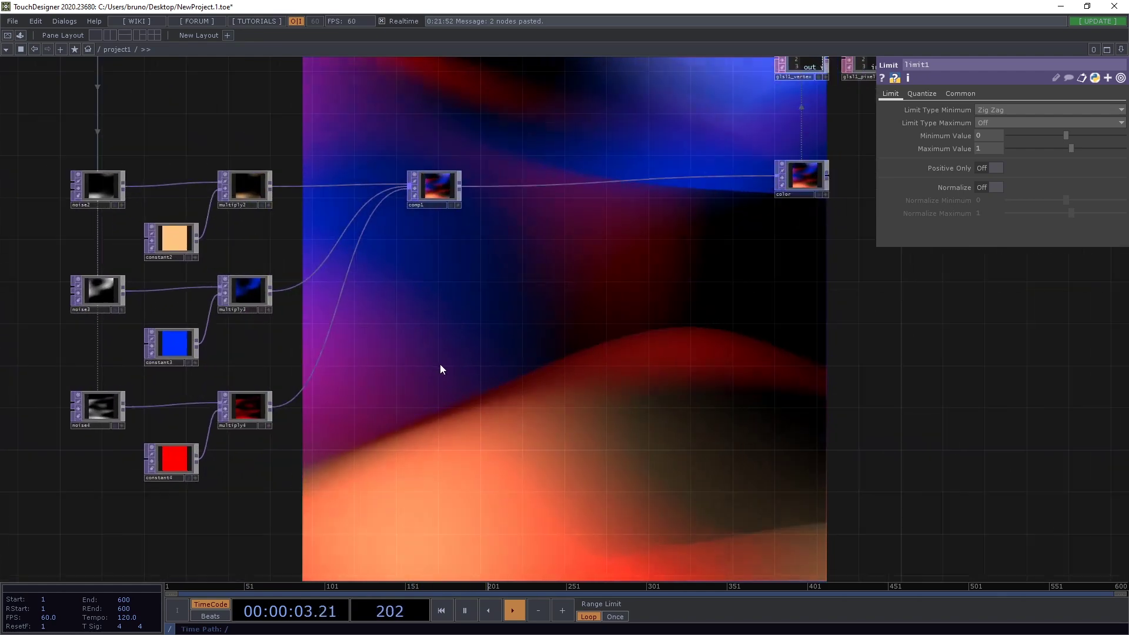
click(235, 338)
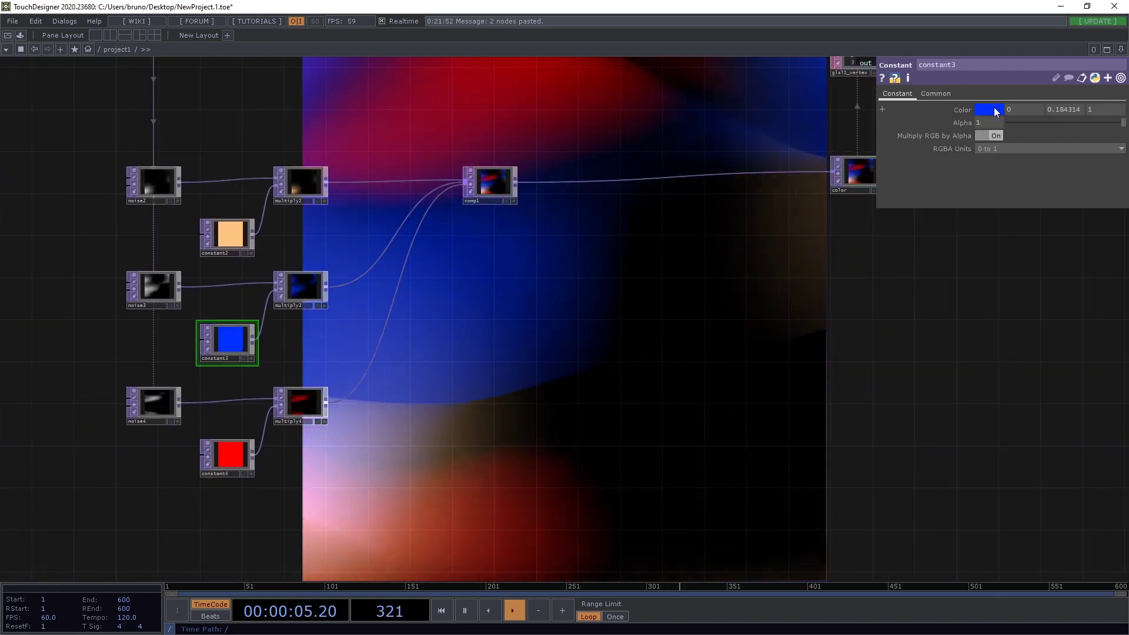
click(993, 110)
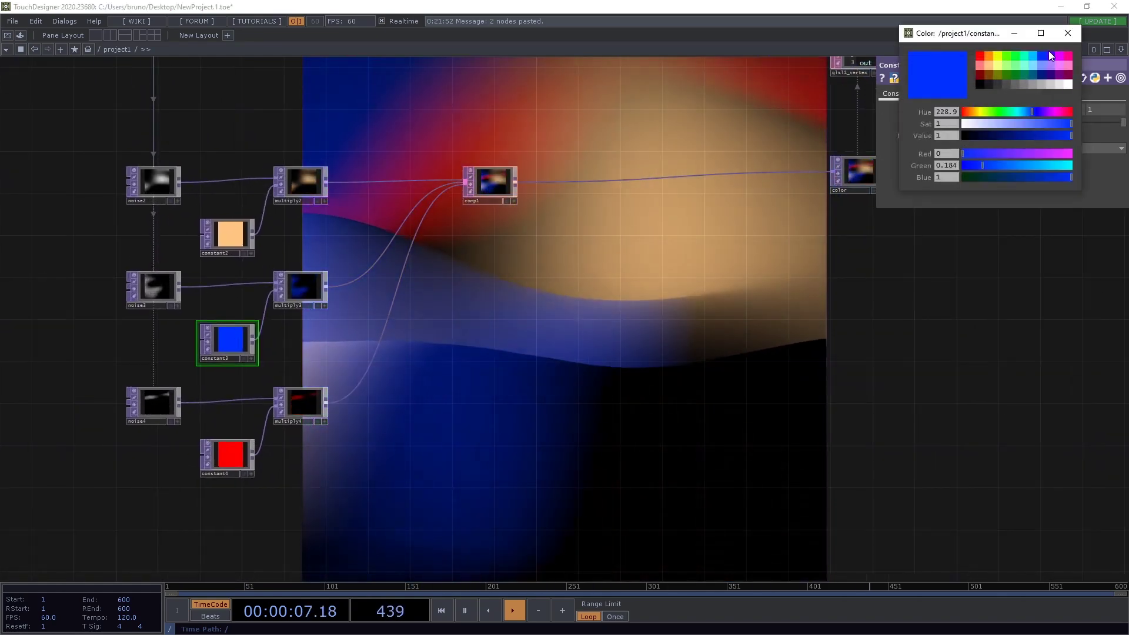
click(1052, 53)
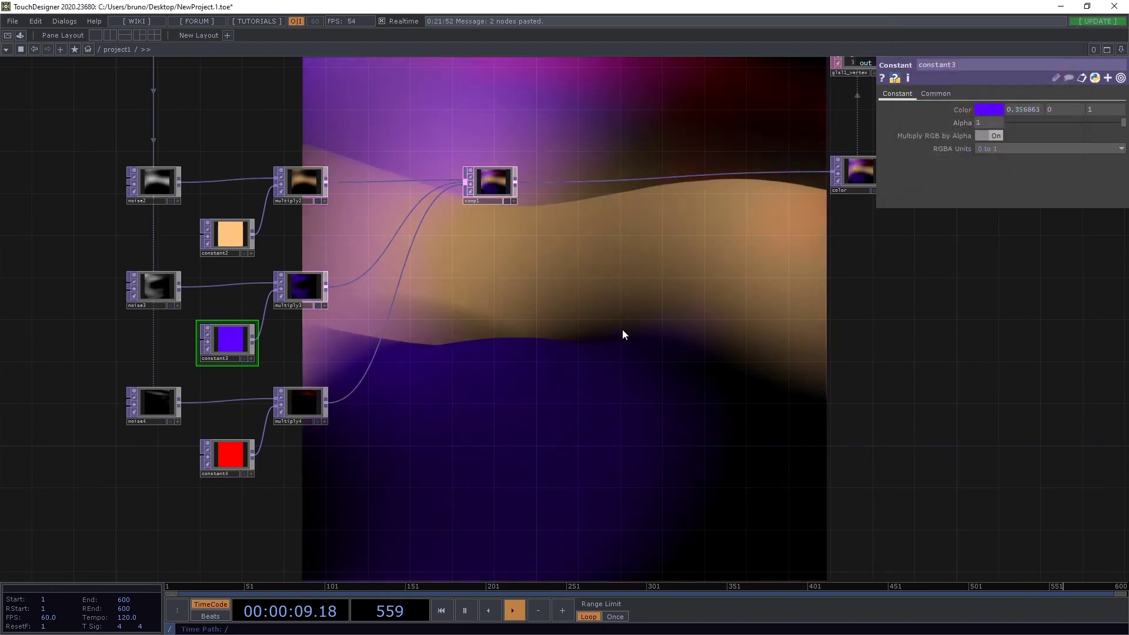
- Move the three constant and multiply TOPs together closer to comp1, making room after the noises
scroll(226, 162, down, 2)
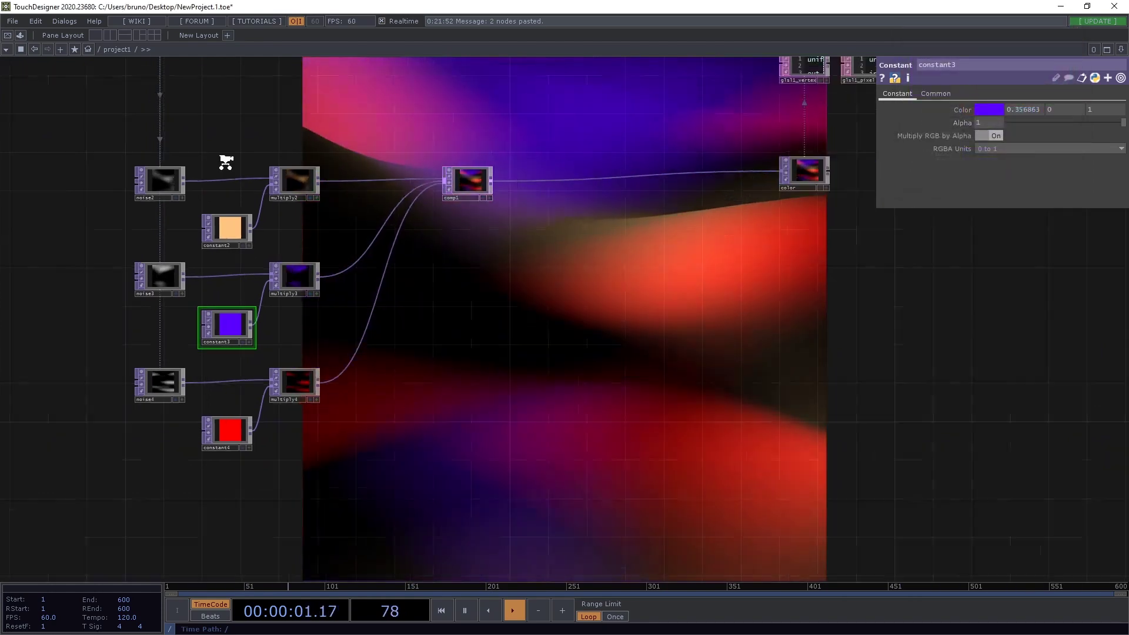
scroll(226, 163, down, 2)
drag(215, 128, 292, 419)
drag(279, 172, 359, 174)
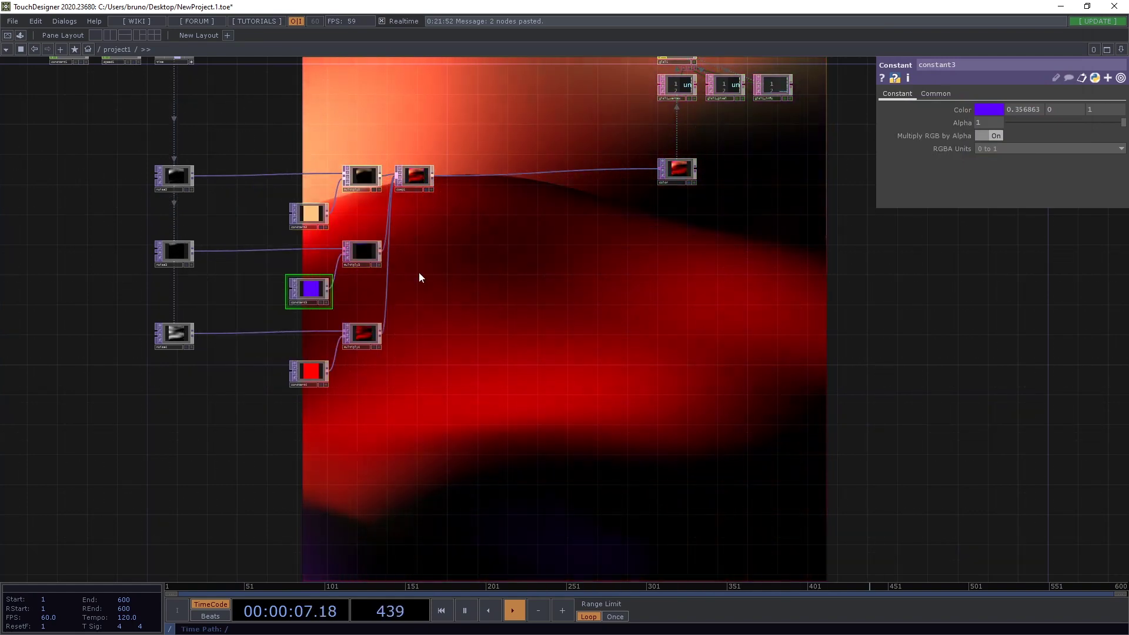
- Insert a Reorder TOP between noise2 and multiply2 and set its Output Alpha to Input 1's Red channel
scroll(287, 160, up, 4)
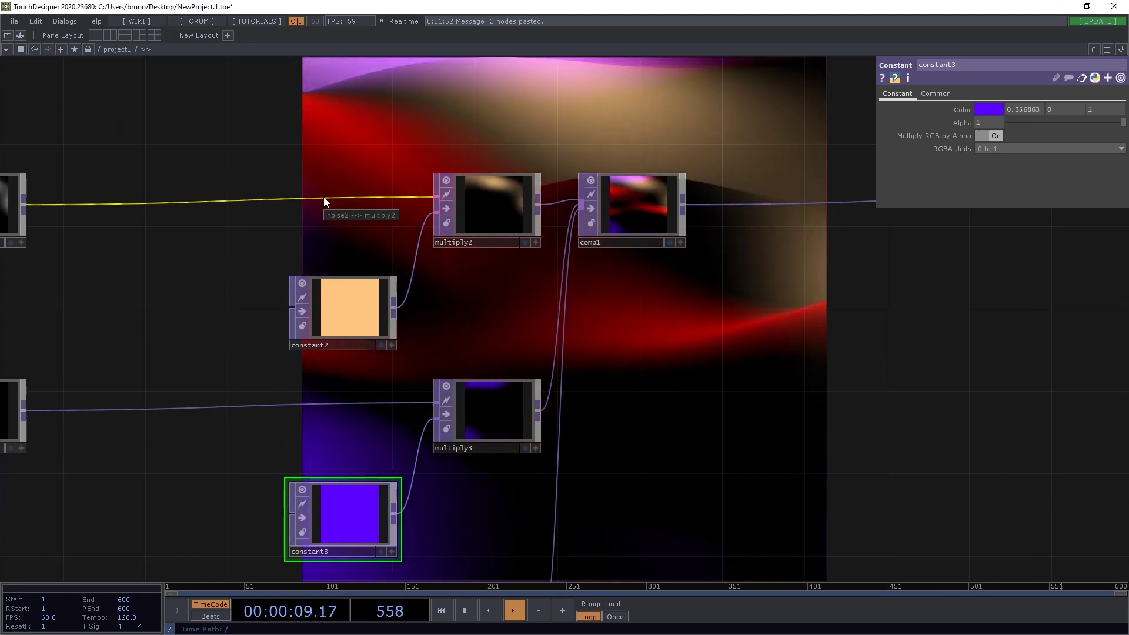
right_click(324, 199)
click(343, 186)
text(reor)
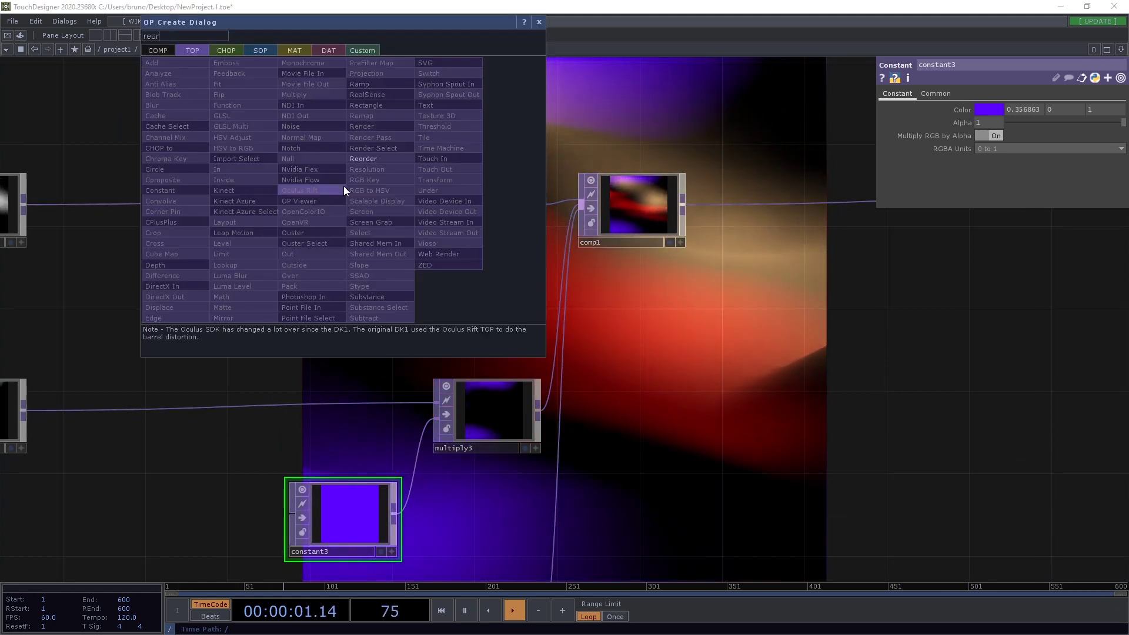
key(Return)
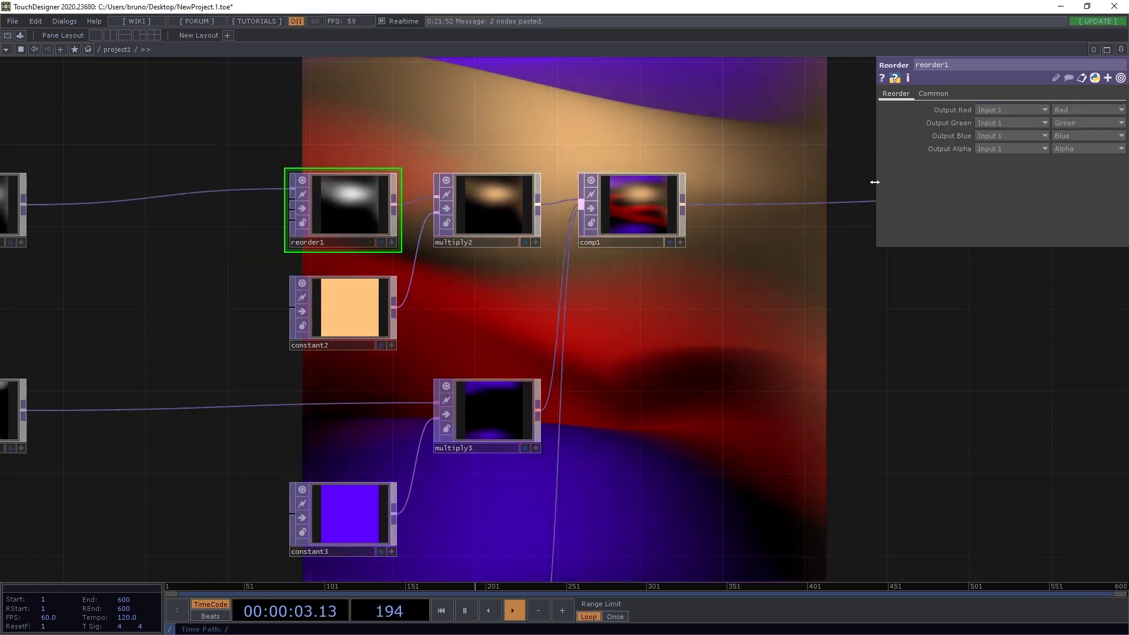
click(1079, 148)
click(1076, 161)
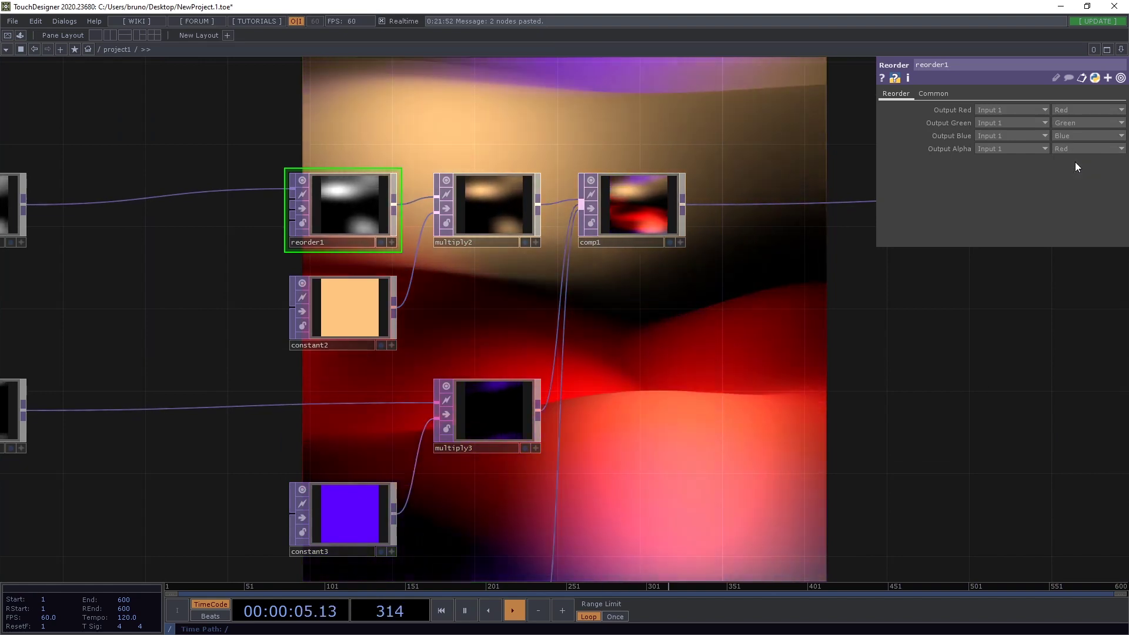
- Set reorder1's pixel format to 32-bit float (RGBA)
click(938, 94)
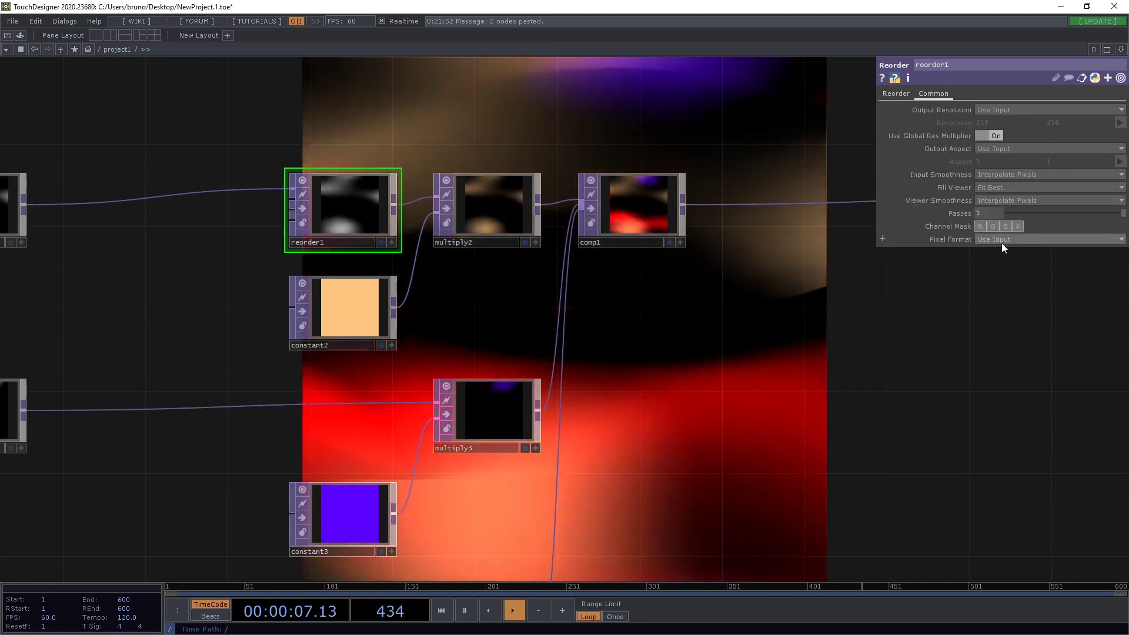
click(1001, 240)
click(1005, 287)
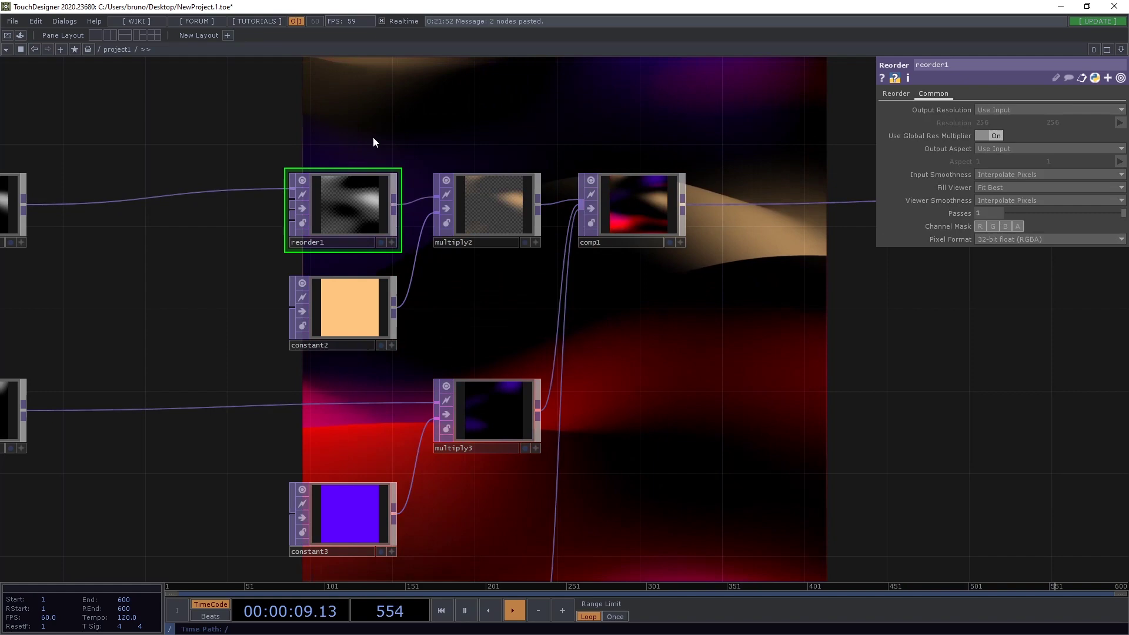
- Change comp1's compositing operation to Over
scroll(372, 141, up, 3)
scroll(478, 169, down, 2)
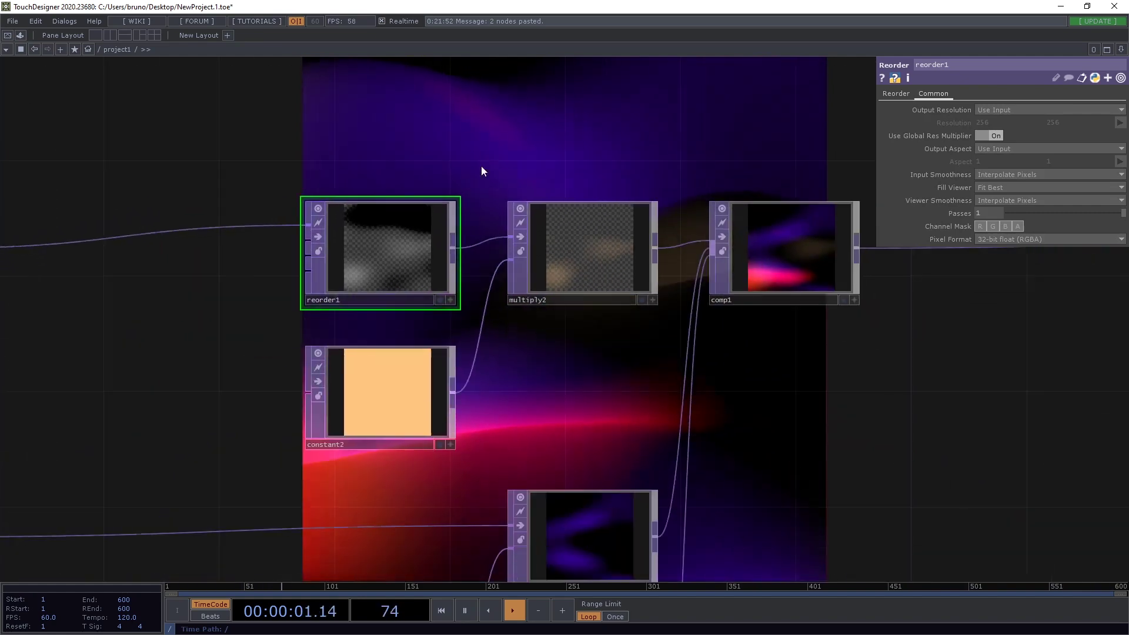
click(799, 240)
click(1025, 161)
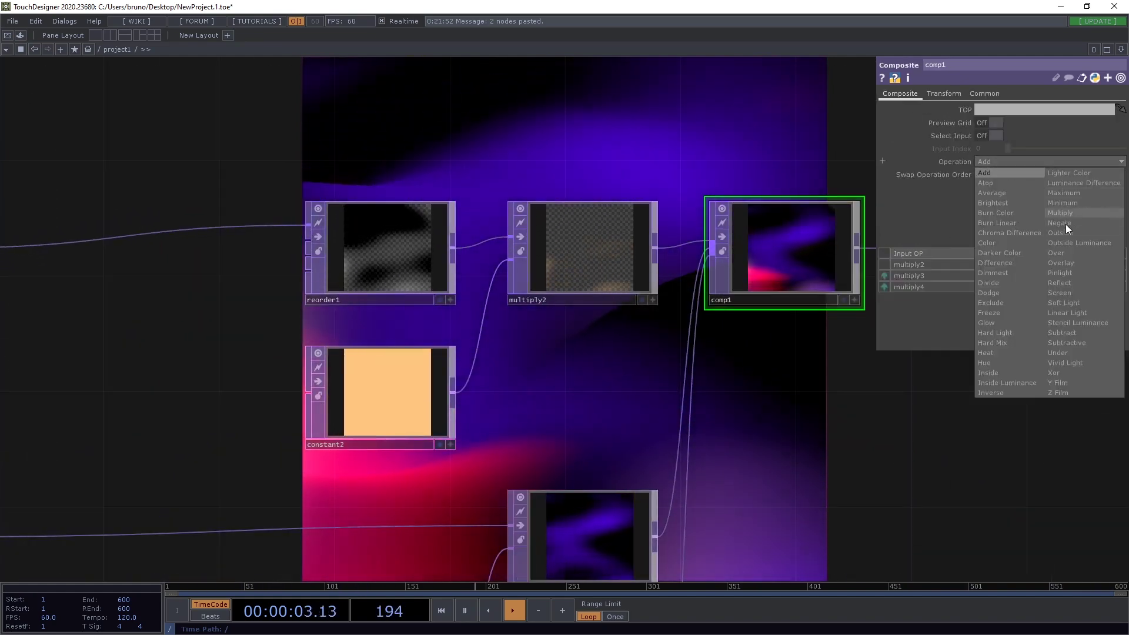
click(1070, 253)
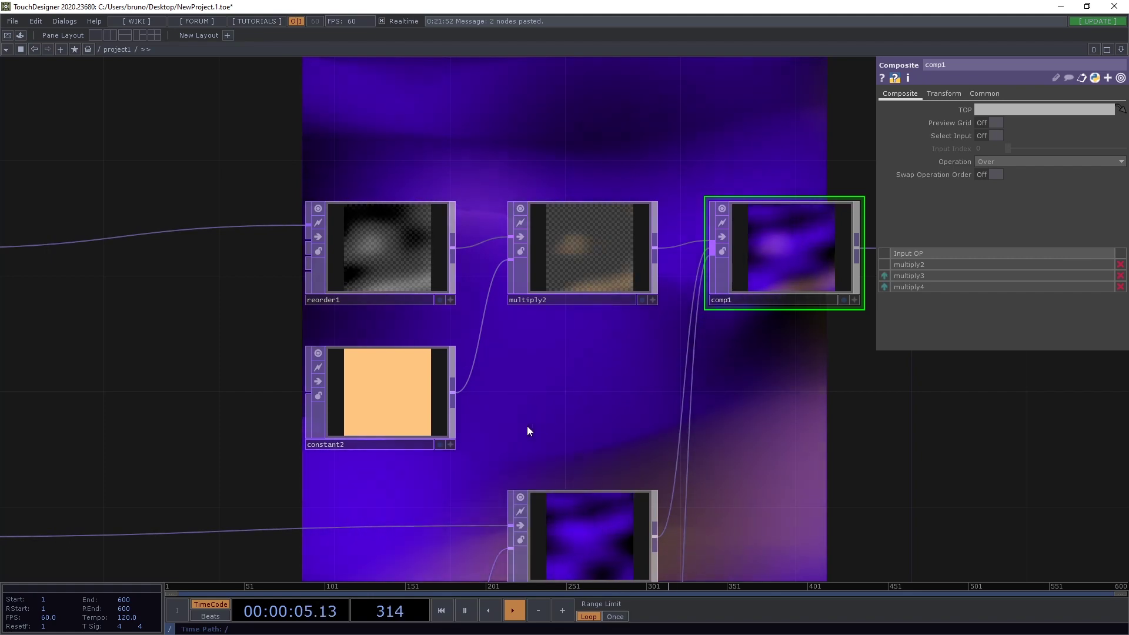
- Insert a Reorder TOP between noise3 and multiply3, placing it just above constant3
scroll(504, 282, down, 4)
right_click(427, 332)
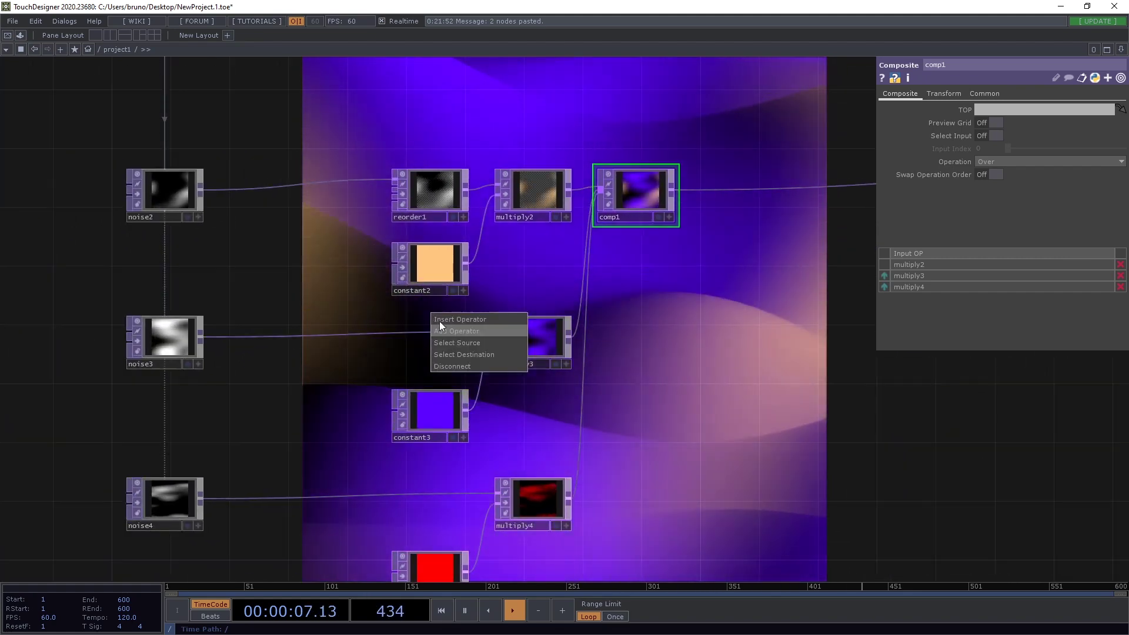
click(441, 320)
text(reord)
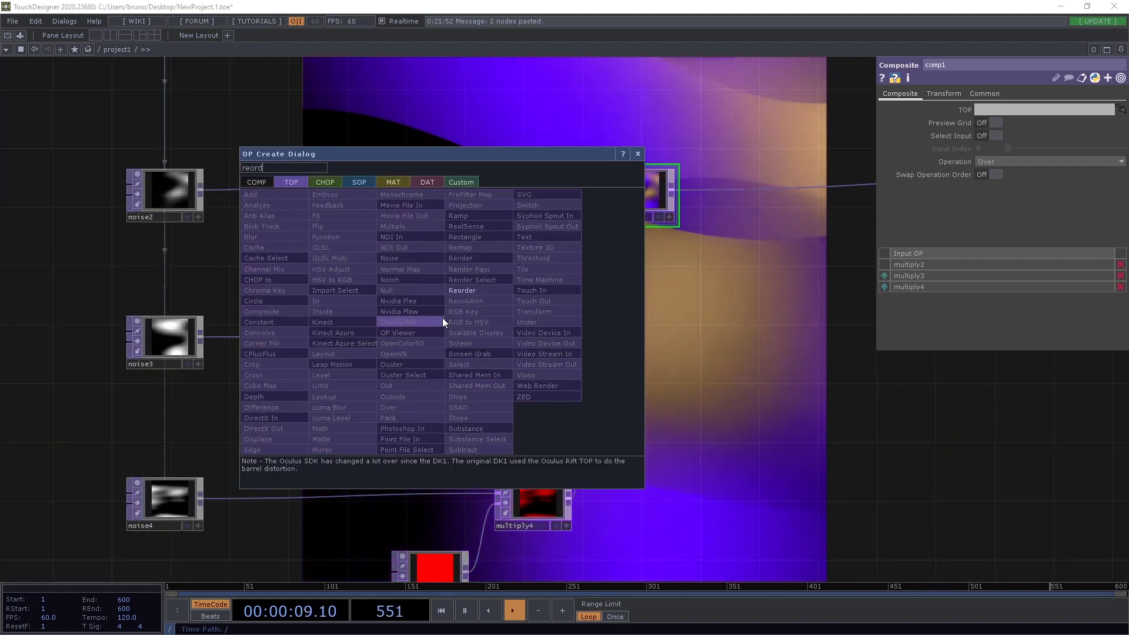
click(474, 290)
click(432, 343)
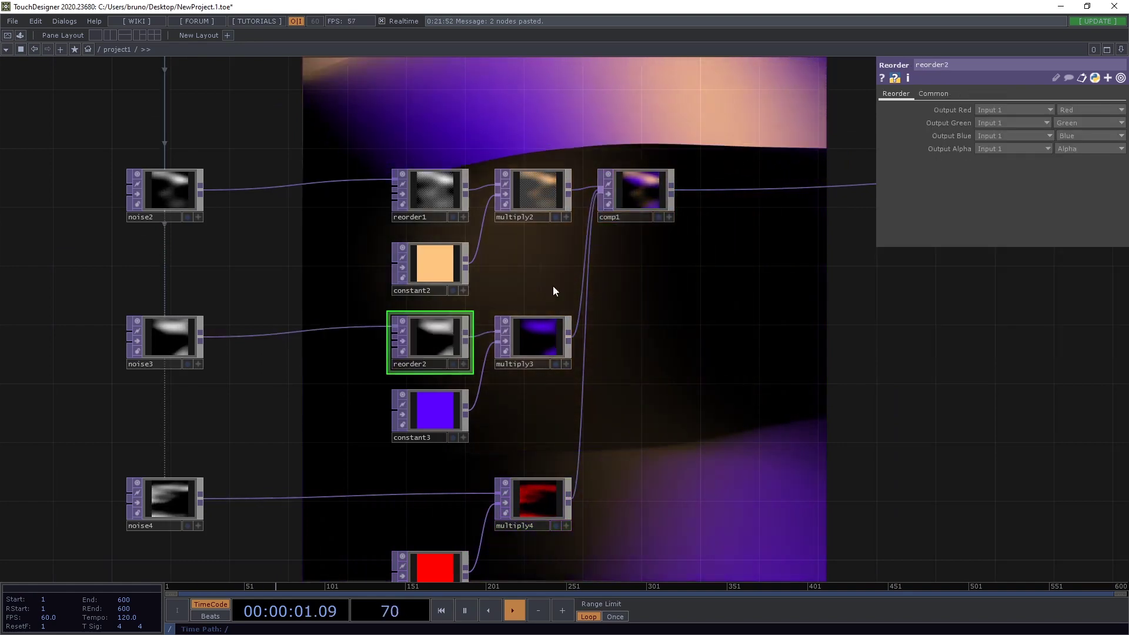
- Set reorder2's Output Alpha to Input 1's Red channel and its pixel format to 32-bit float (RGBA)
click(1082, 148)
click(1075, 155)
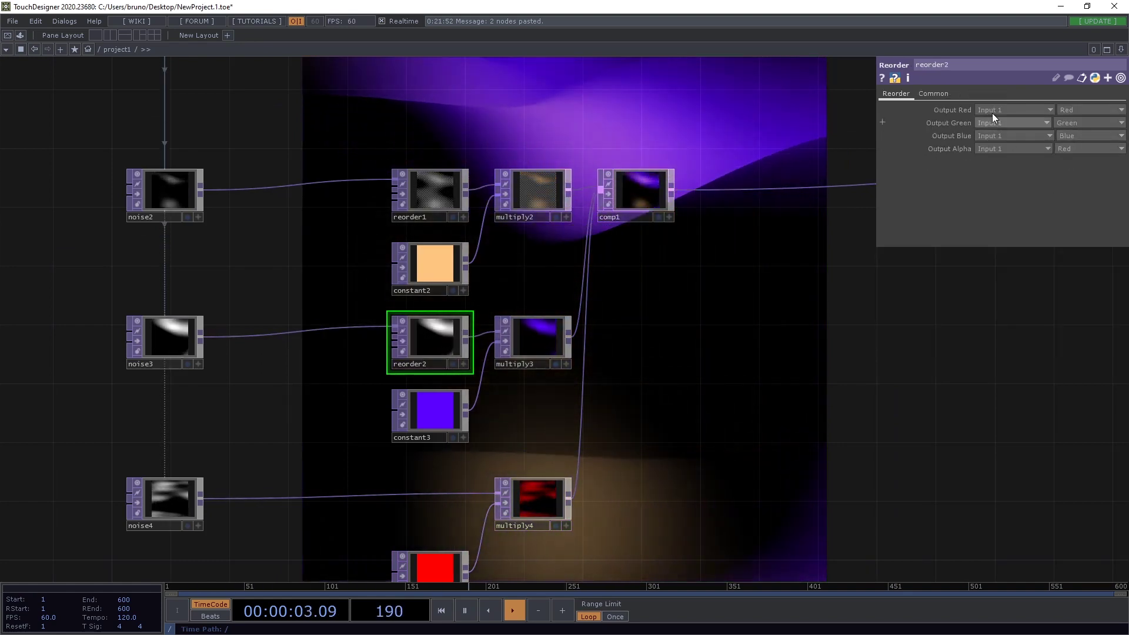
click(935, 94)
click(1015, 239)
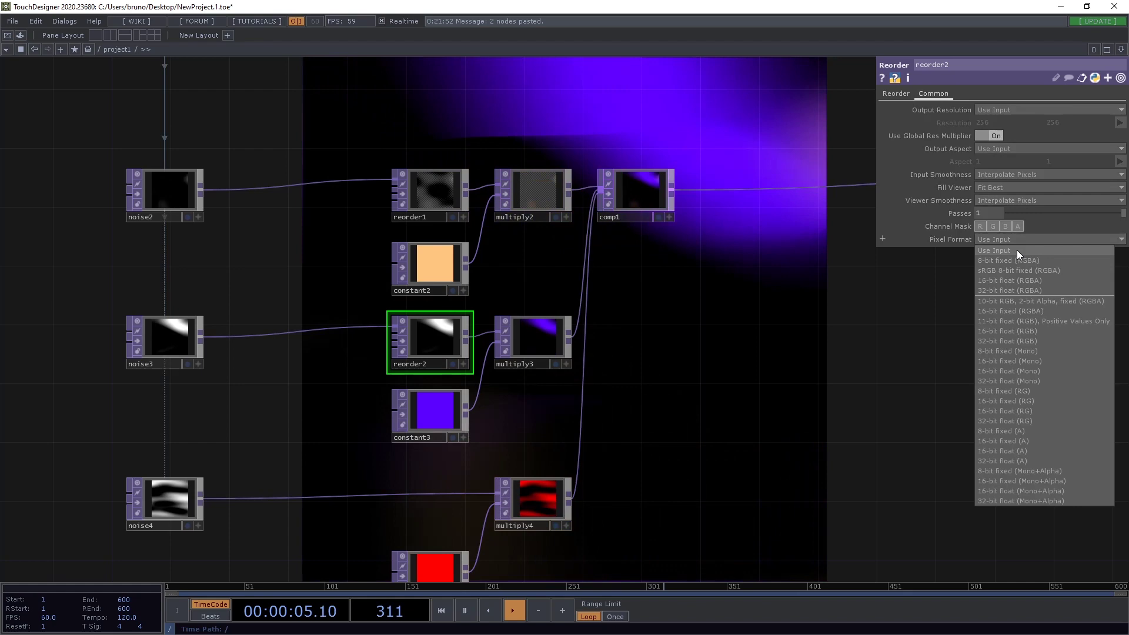
click(1020, 290)
- Insert a Reorder TOP between noise4 and multiply4, aligning it with multiply4 above constant4
drag(603, 441, 609, 294)
right_click(418, 344)
click(433, 334)
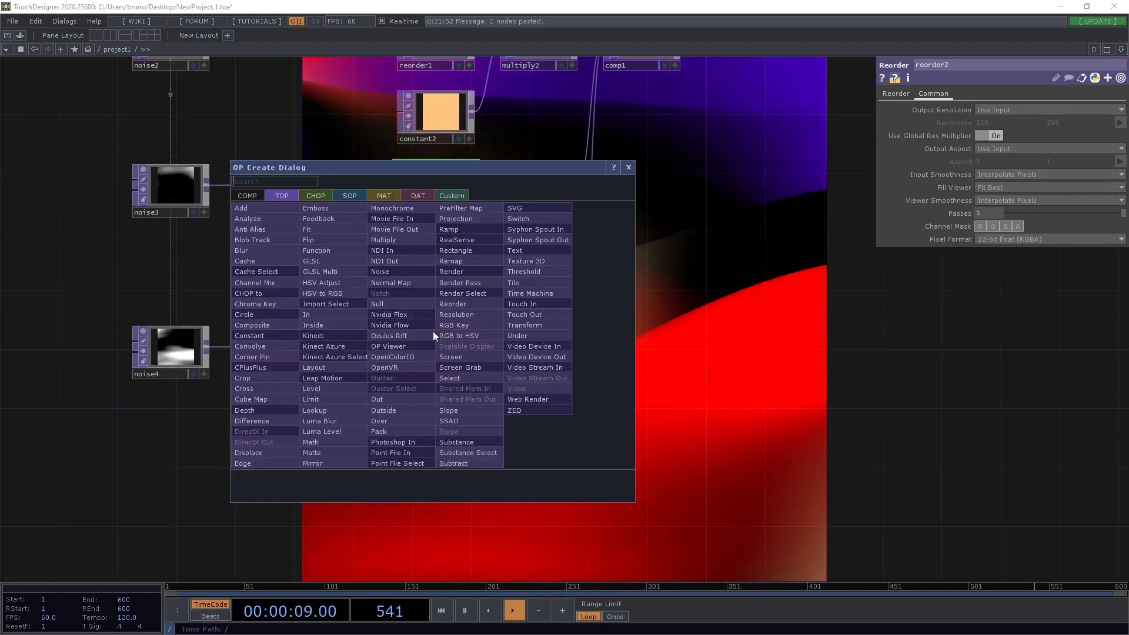
click(433, 332)
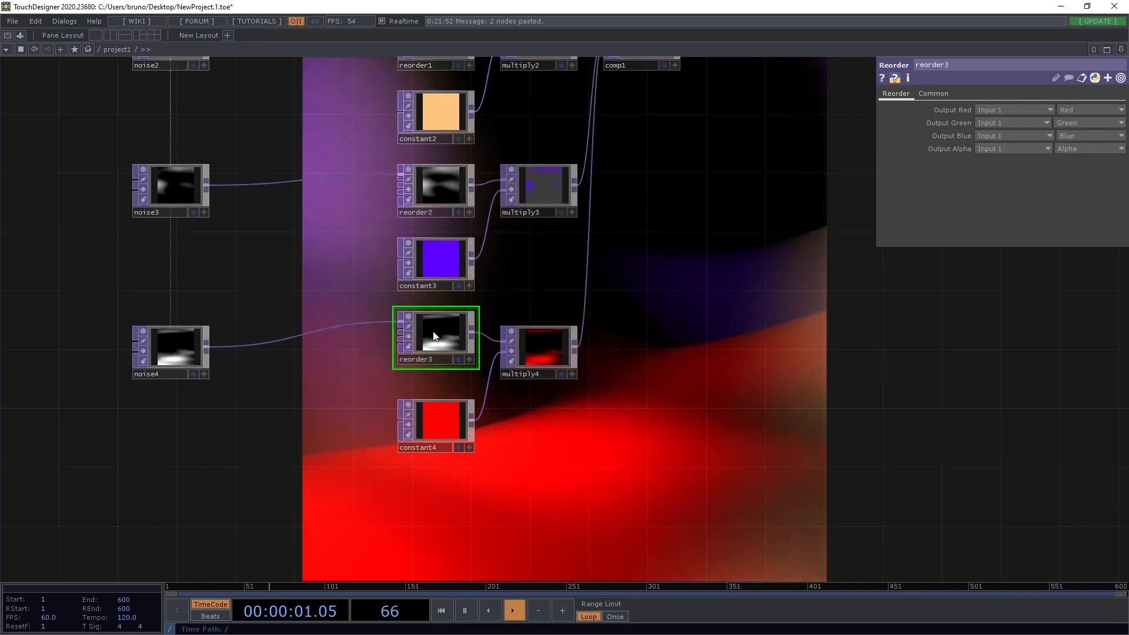
drag(434, 336, 434, 351)
- Set reorder3's Output Alpha to Input 1's Red channel and its pixel format to 32-bit float (RGBA)
click(1069, 149)
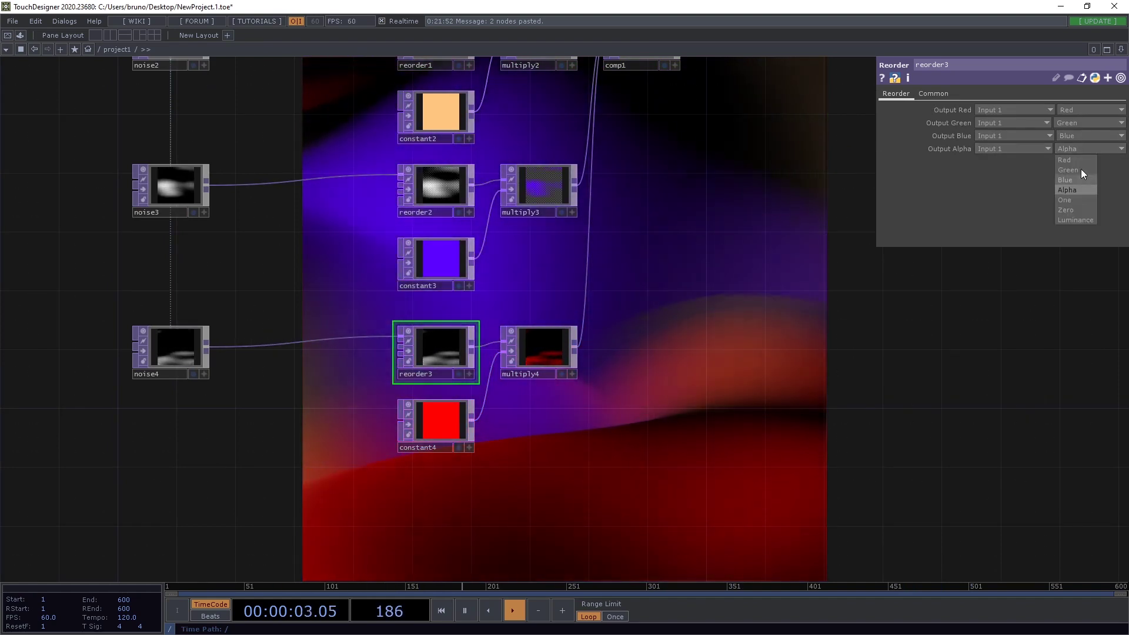
click(1075, 160)
click(934, 93)
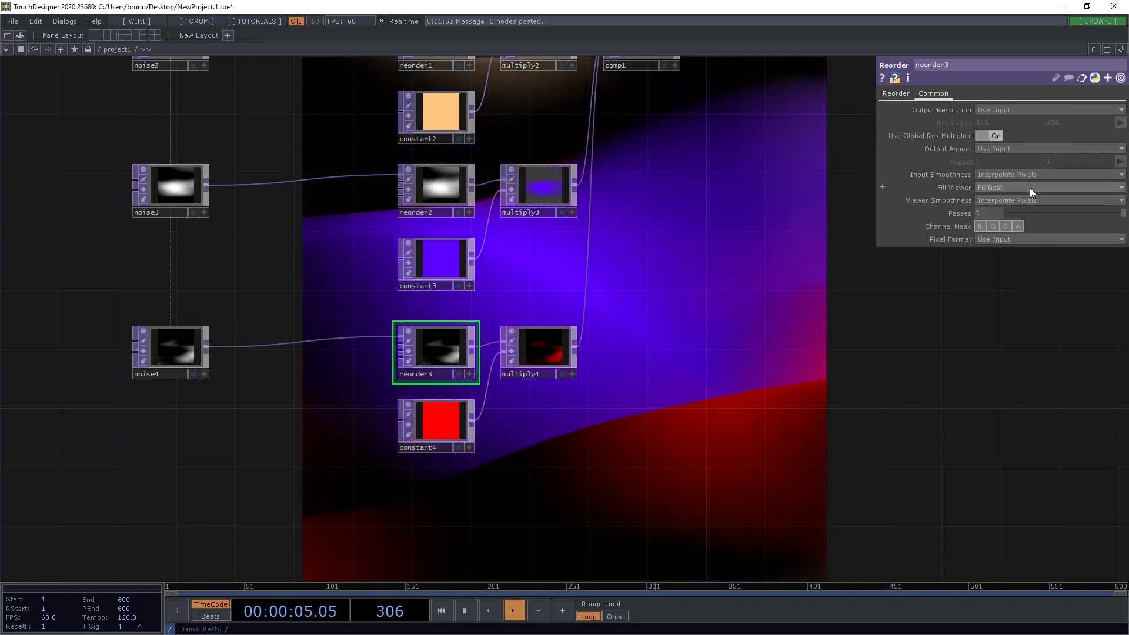
click(1031, 239)
click(1033, 287)
- Duplicate constant4, place the copy below multiply4, and colour it magenta with RGB values of about 0.905, 0, 1
drag(682, 468, 438, 385)
scroll(539, 466, down, 3)
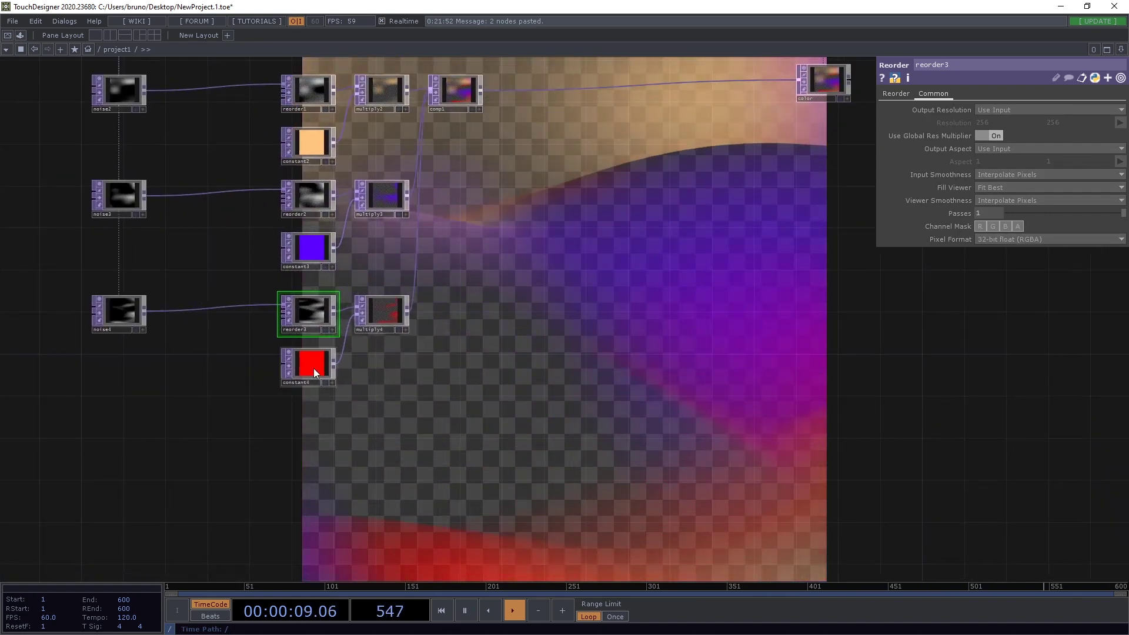
click(314, 371)
key(ctrl+c)
key(ctrl+v)
drag(314, 427, 335, 429)
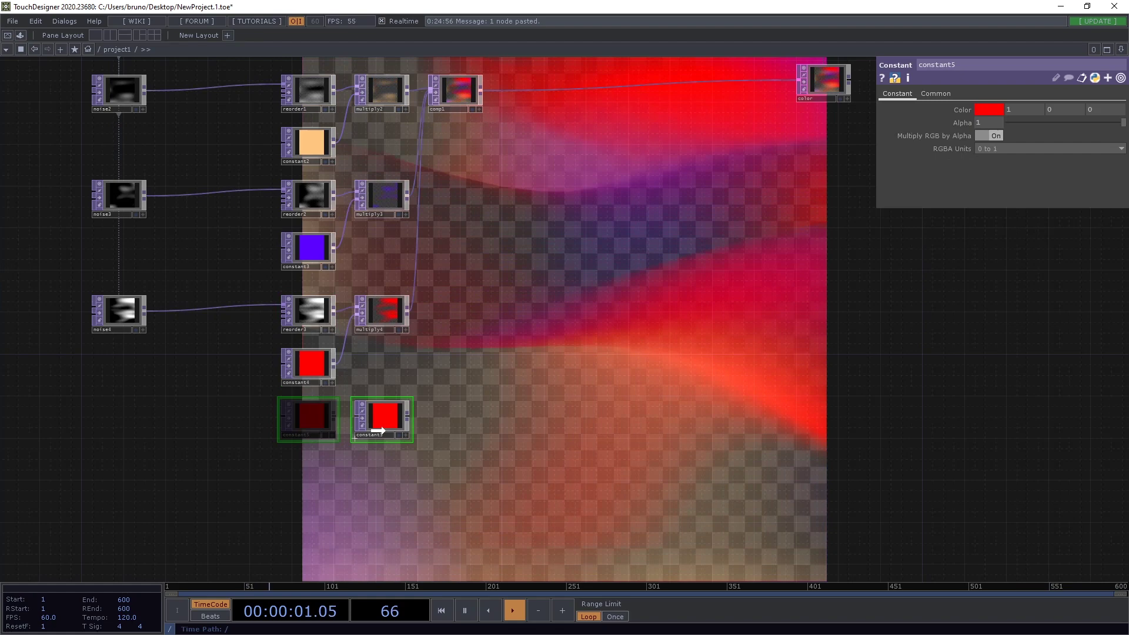
drag(379, 431, 381, 431)
click(989, 110)
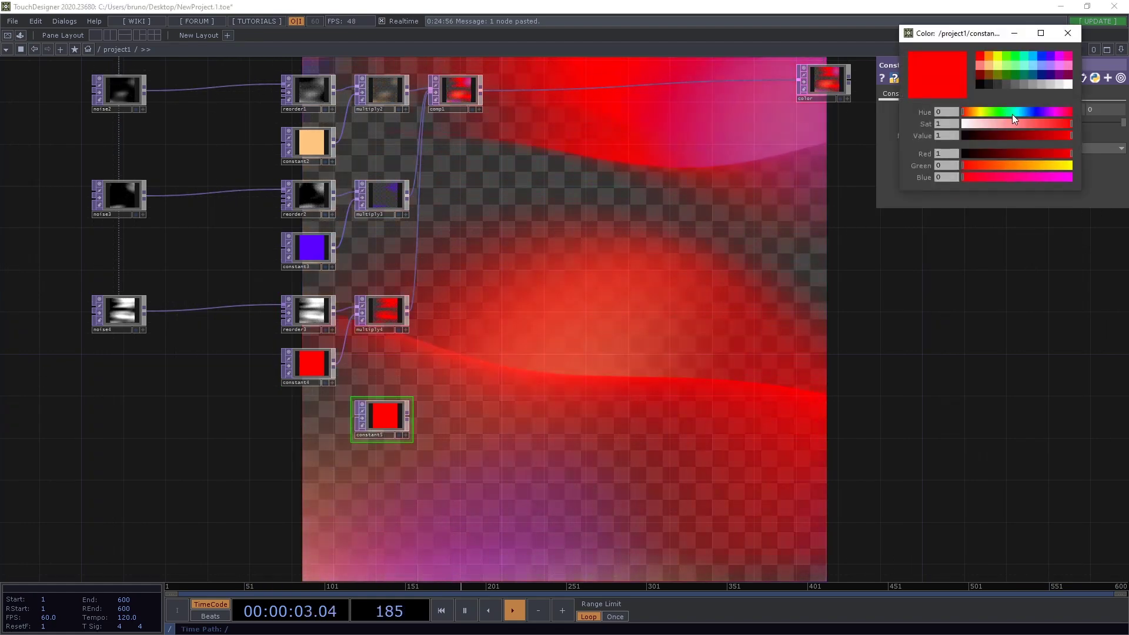
click(1058, 54)
- Move comp1 farther from the multiply TOPs and connect the magenta constant5 to it as the last input
scroll(470, 362, down, 3)
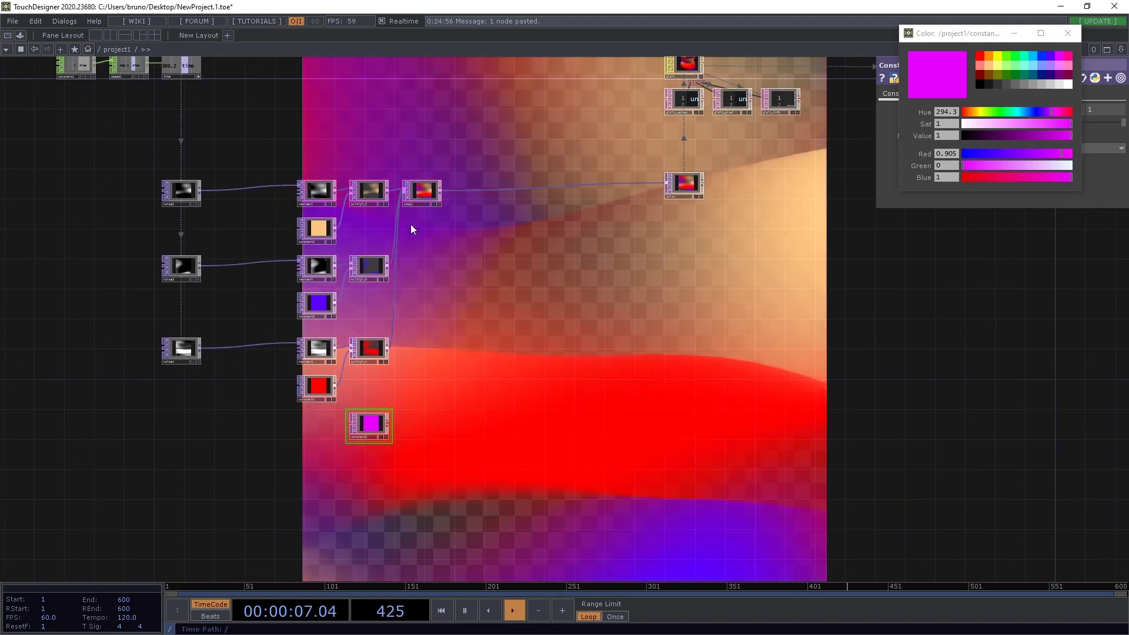
drag(416, 196, 444, 195)
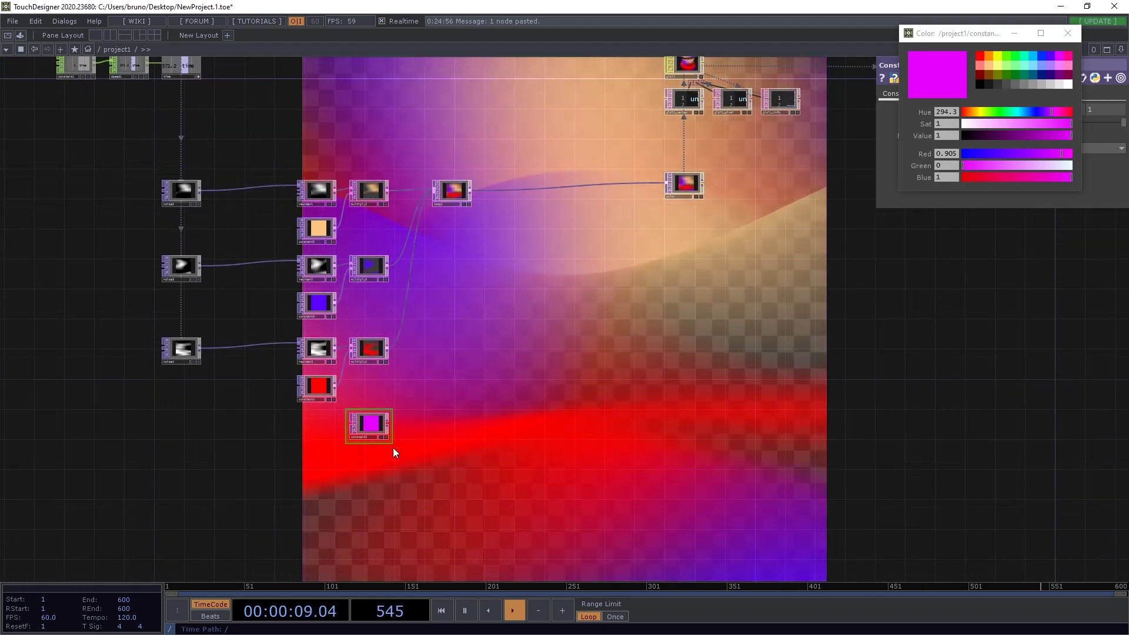
drag(388, 426, 432, 203)
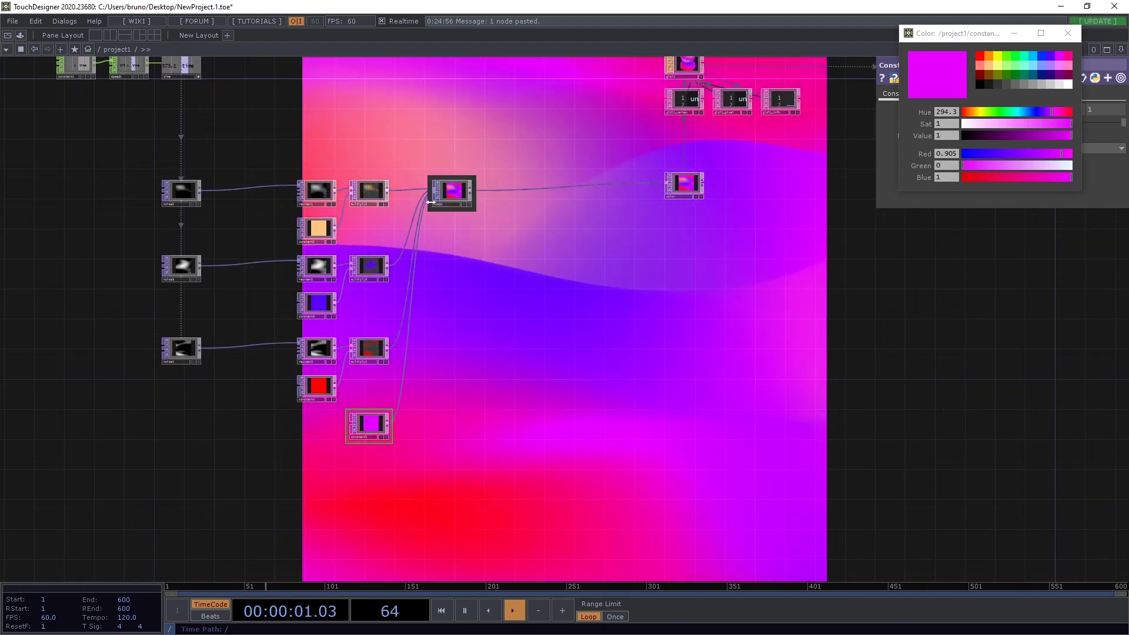
- Try dark grey as constant4's colour with RGB values 0.3, 0.3, 0.3
drag(533, 272, 553, 318)
scroll(522, 394, up, 3)
drag(527, 354, 517, 365)
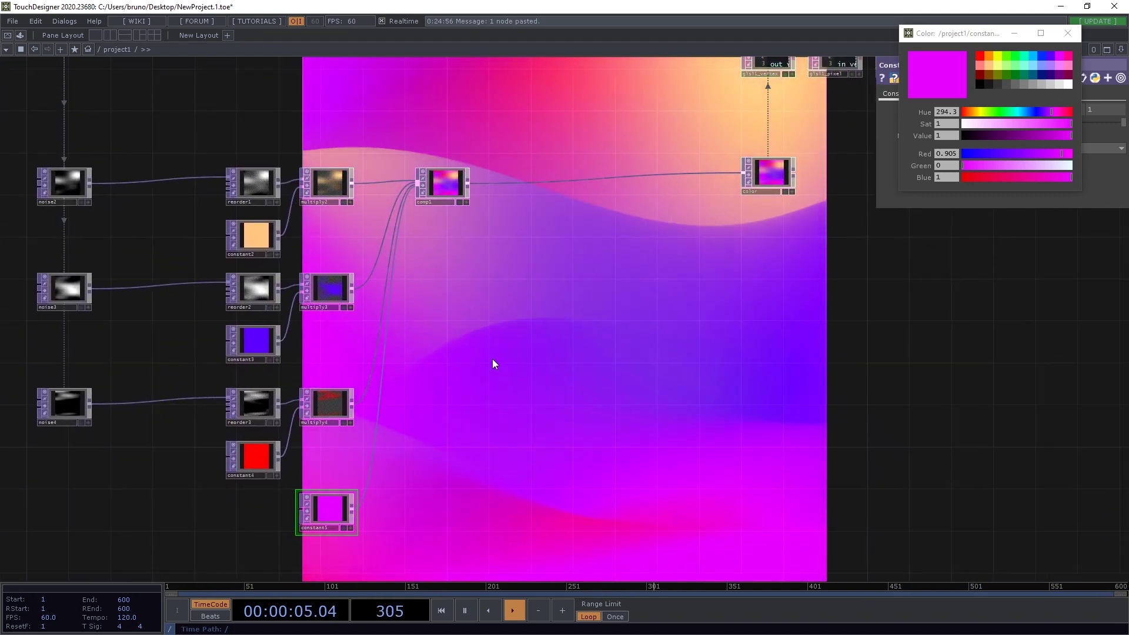
drag(461, 341, 492, 383)
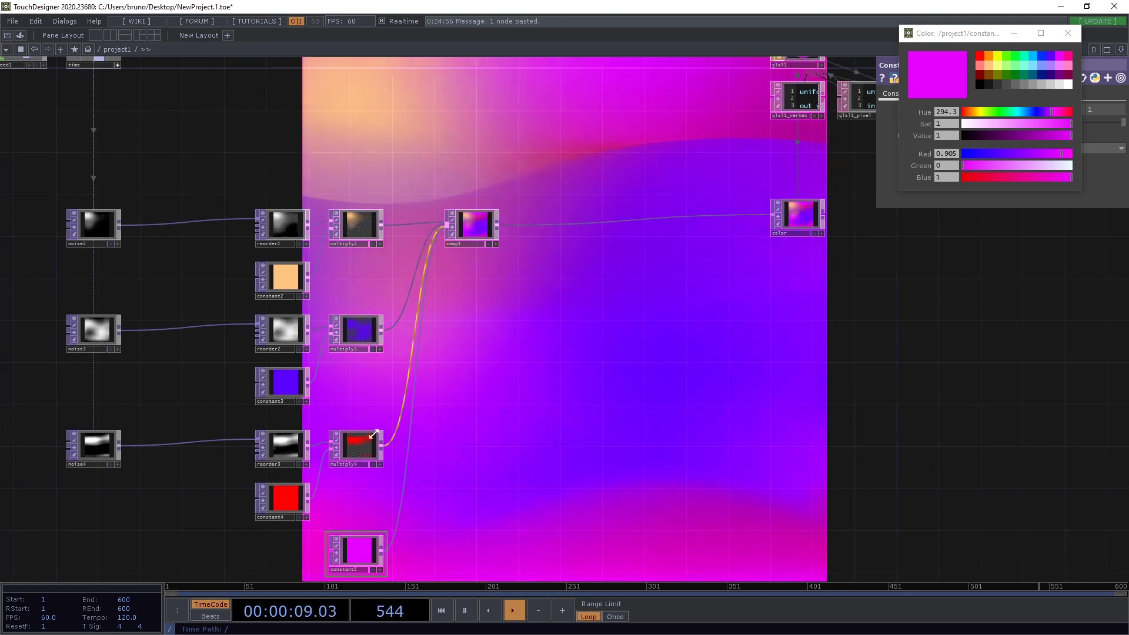
click(281, 509)
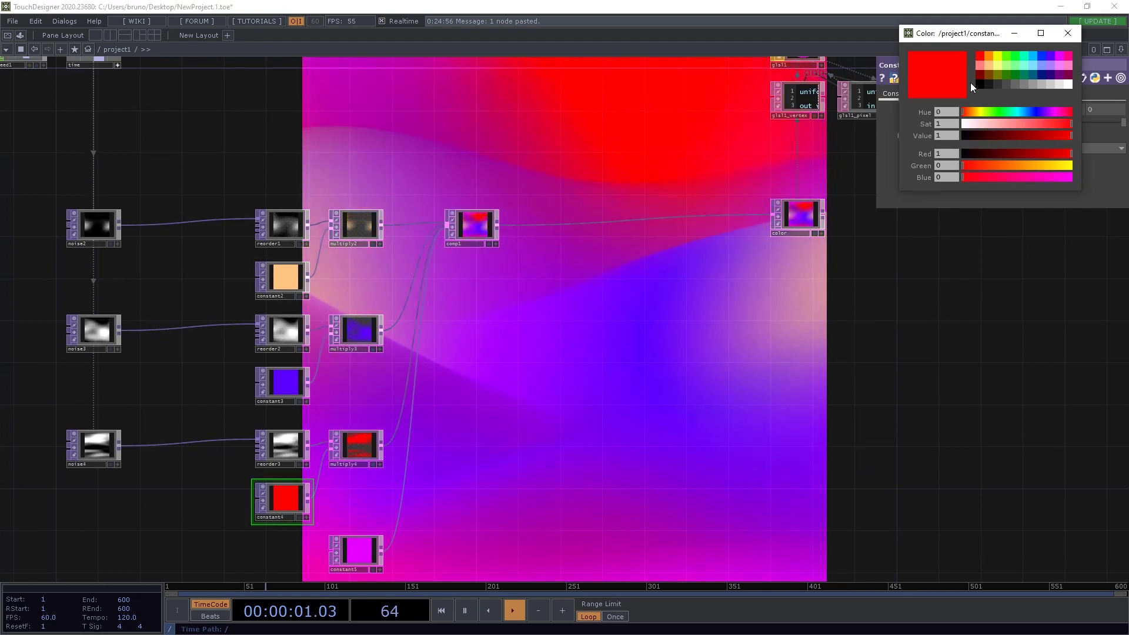
click(1008, 85)
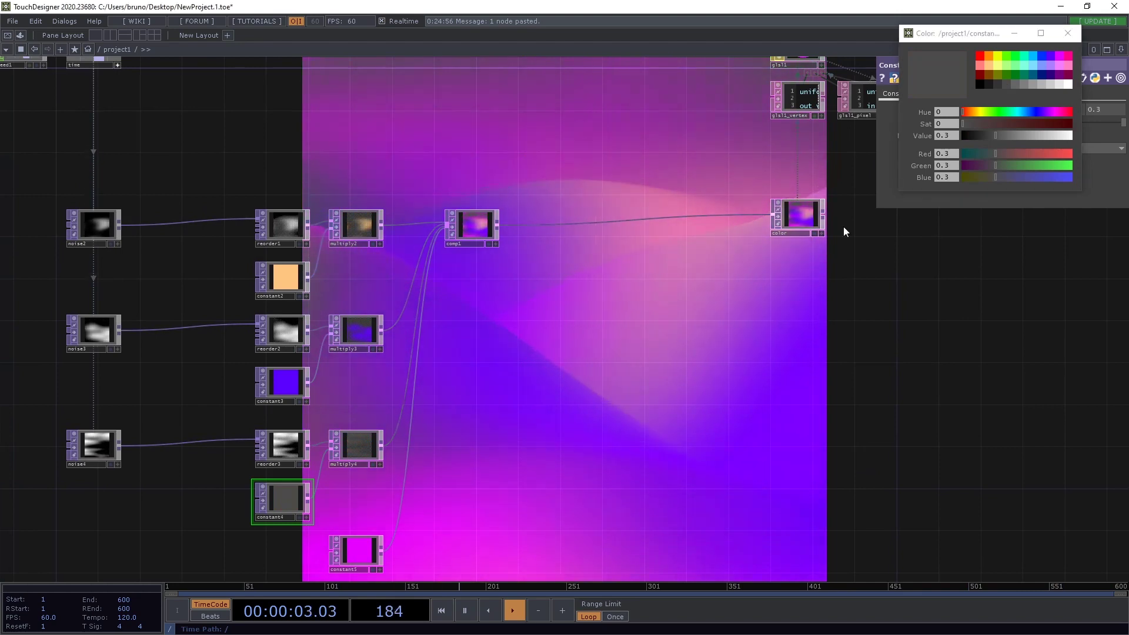
- Recolour constant3 to bright yellow and constant4 to violet with RGB values of about 0.356, 0, 1
click(292, 391)
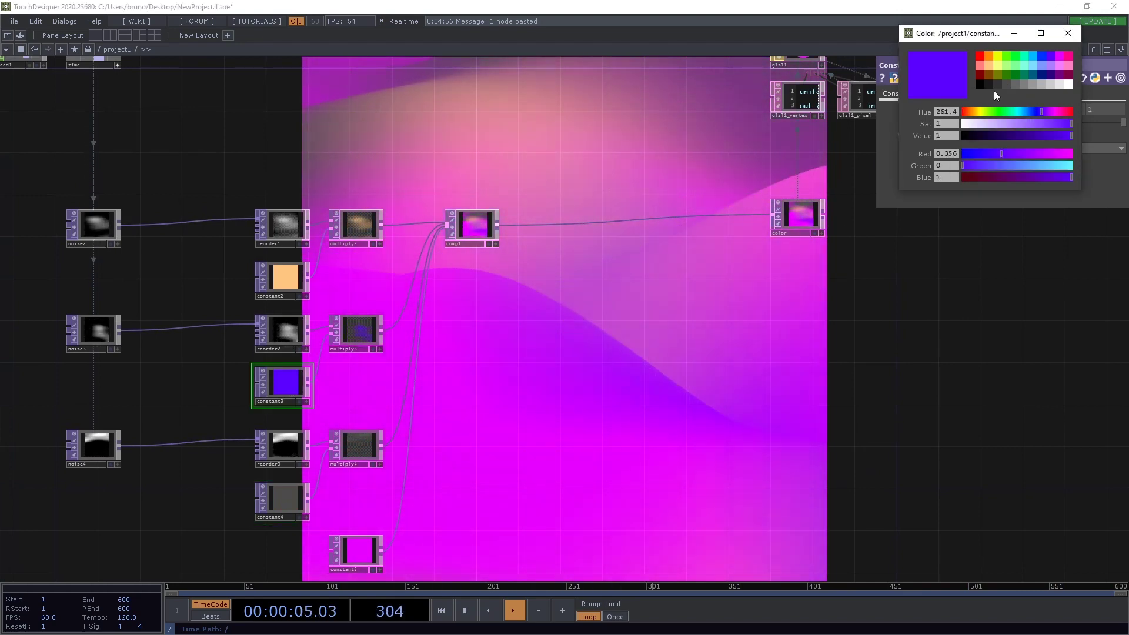
click(998, 58)
click(288, 500)
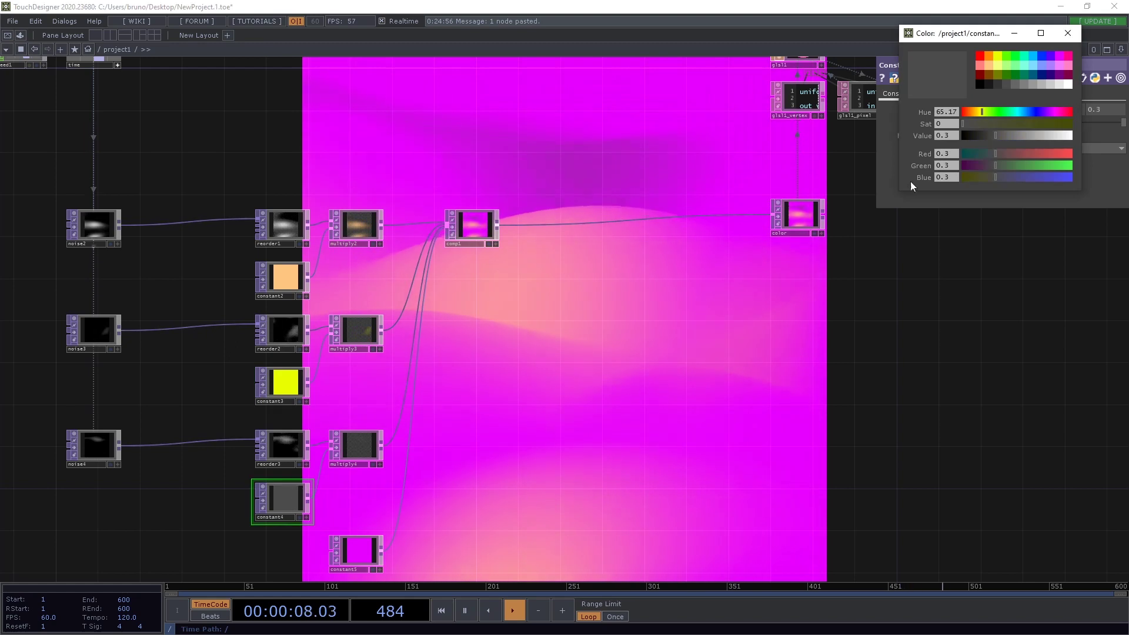
click(1049, 57)
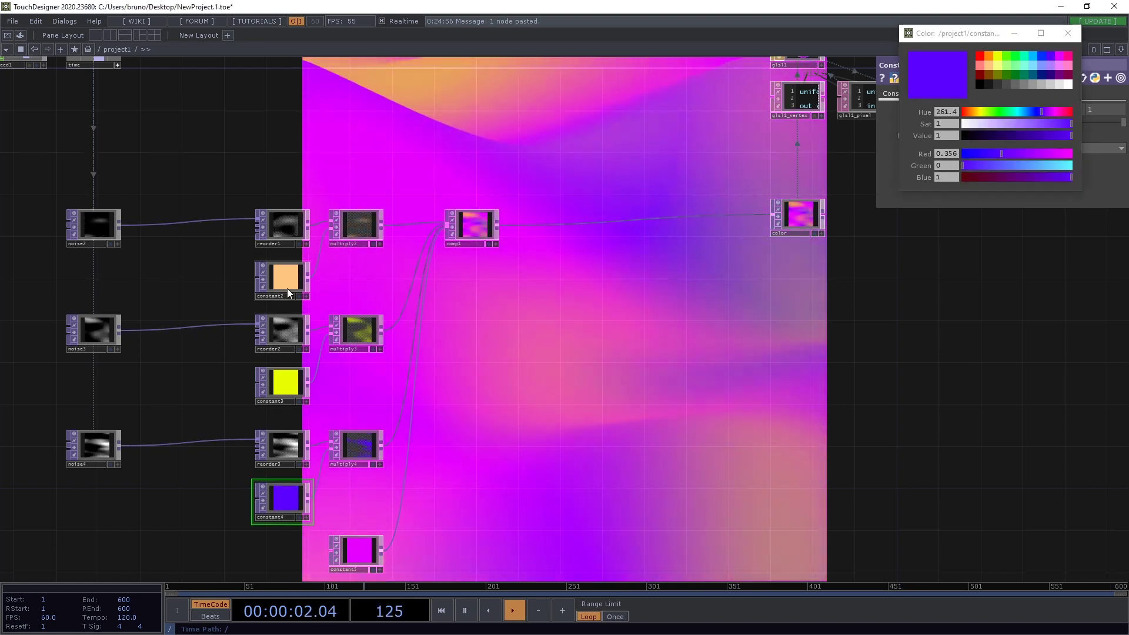
- Change constant2's colour to blue with RGB values 0, 0.184314, 1 and close the colour picker
click(287, 288)
click(1040, 54)
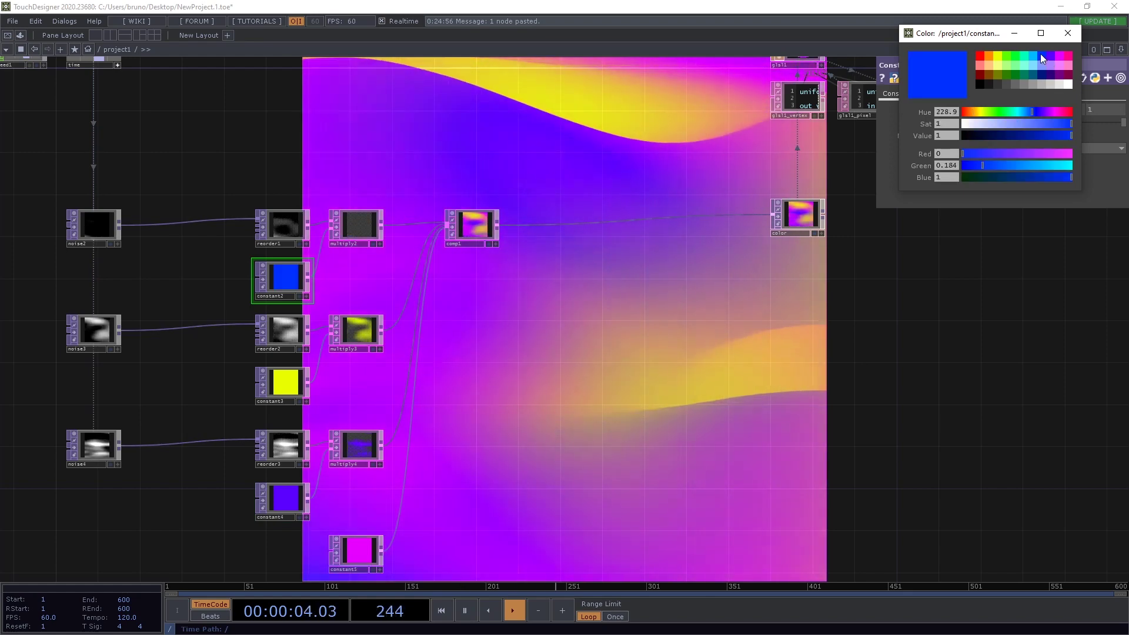
click(1068, 33)
key(h)
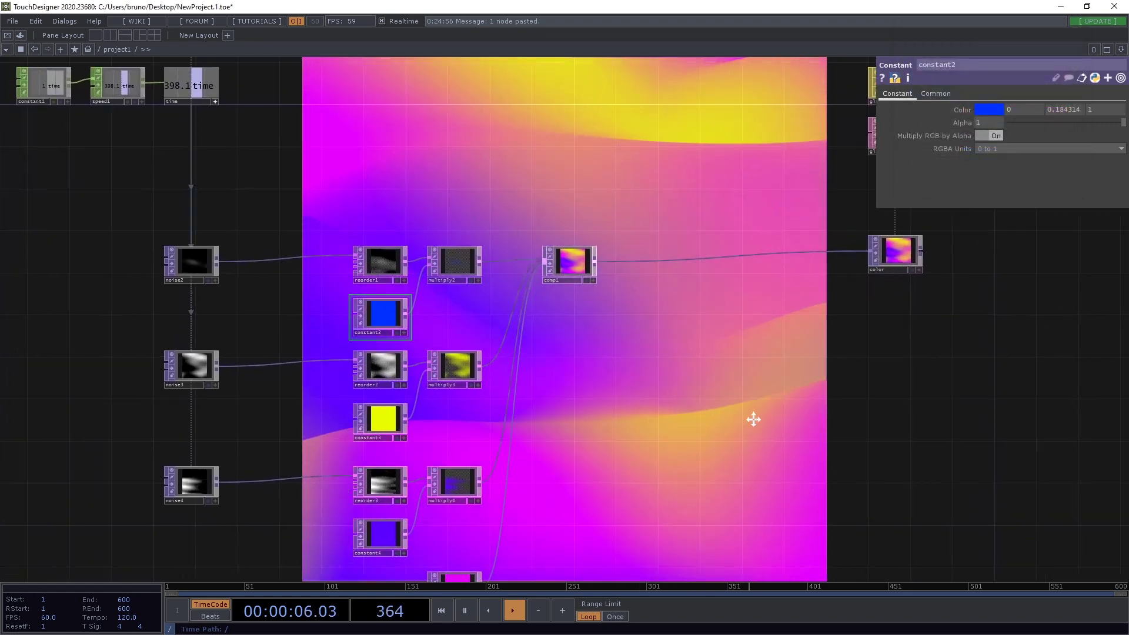
- Duplicate noise2 and place the copy directly above the original
scroll(719, 412, up, 3)
drag(652, 422, 703, 466)
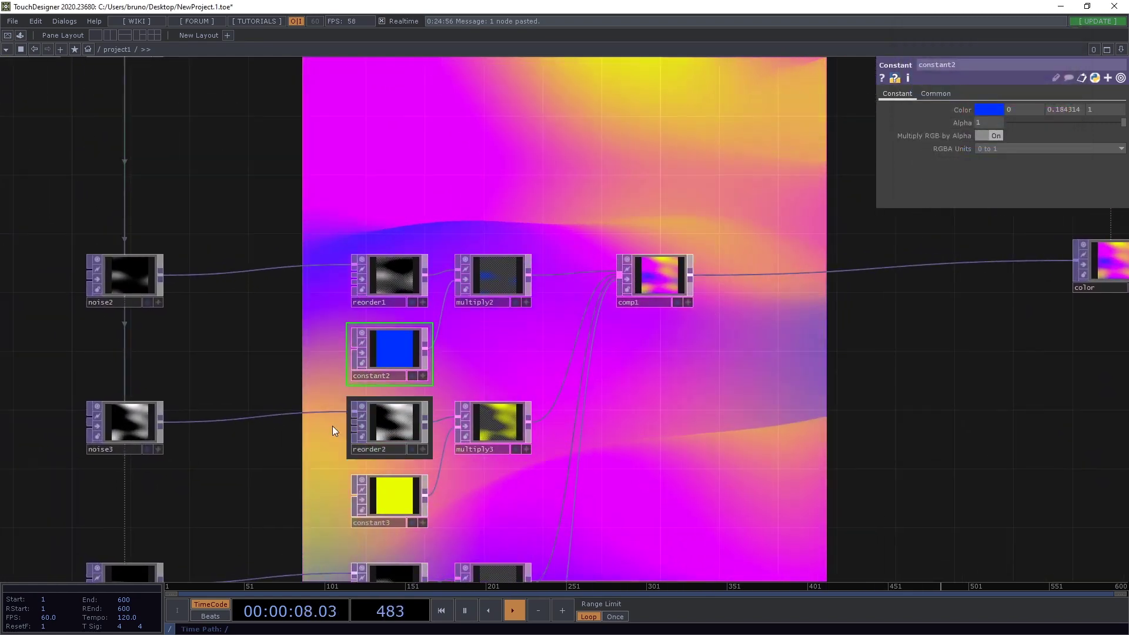
drag(255, 374, 349, 440)
click(224, 333)
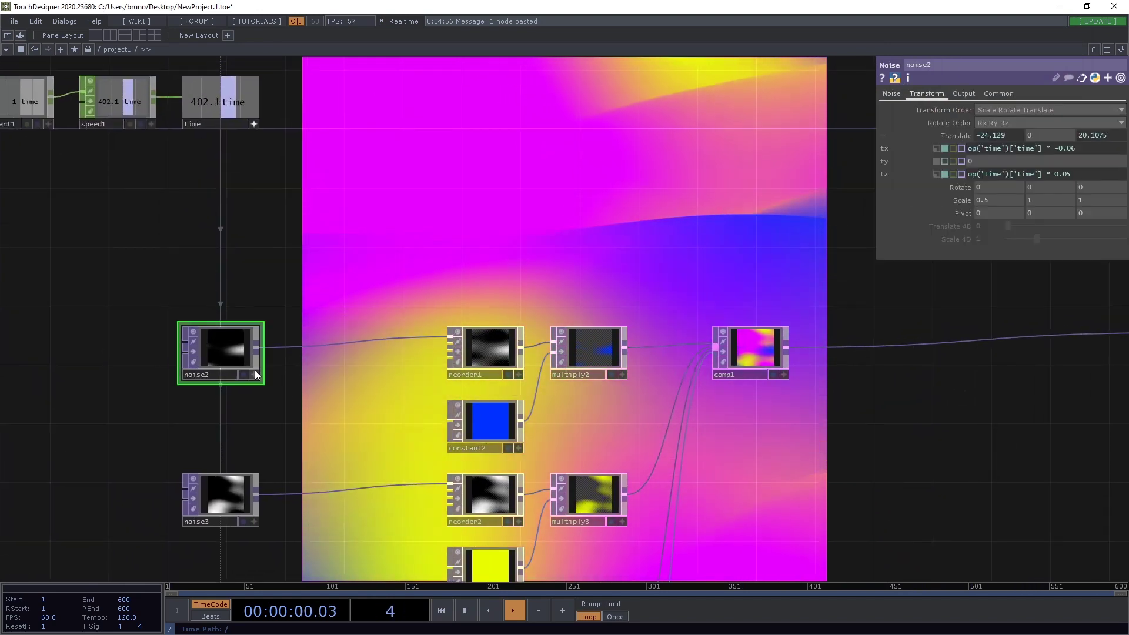
key(ctrl+c)
key(ctrl+v)
drag(226, 429, 221, 275)
- Set noise5's Period to 6 and its Exponent to 1.3
click(892, 93)
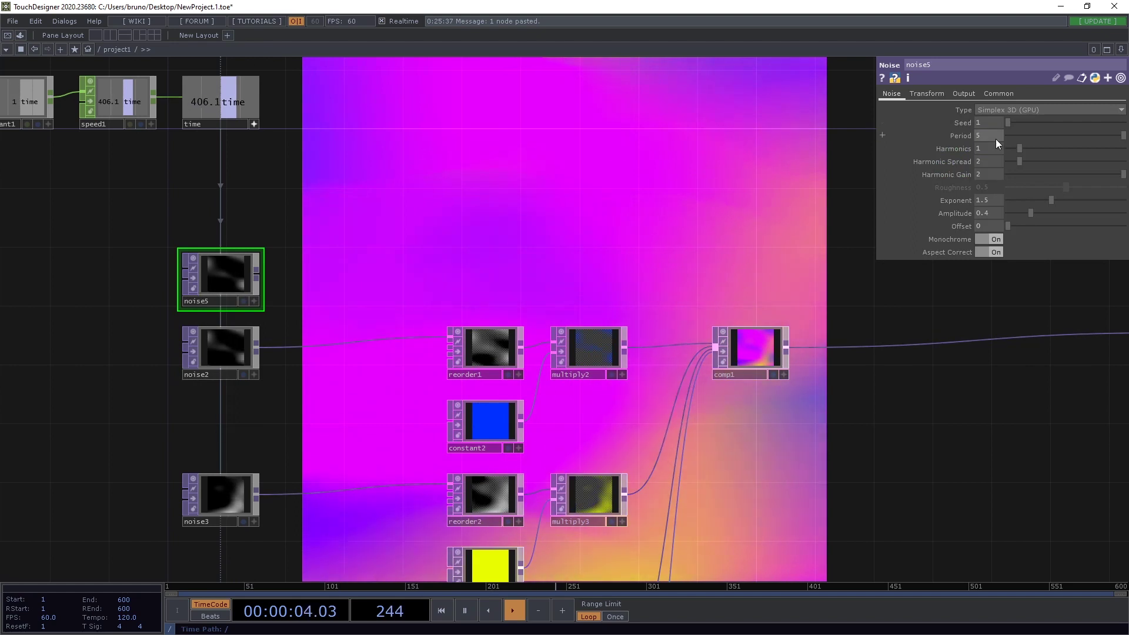
text(6)
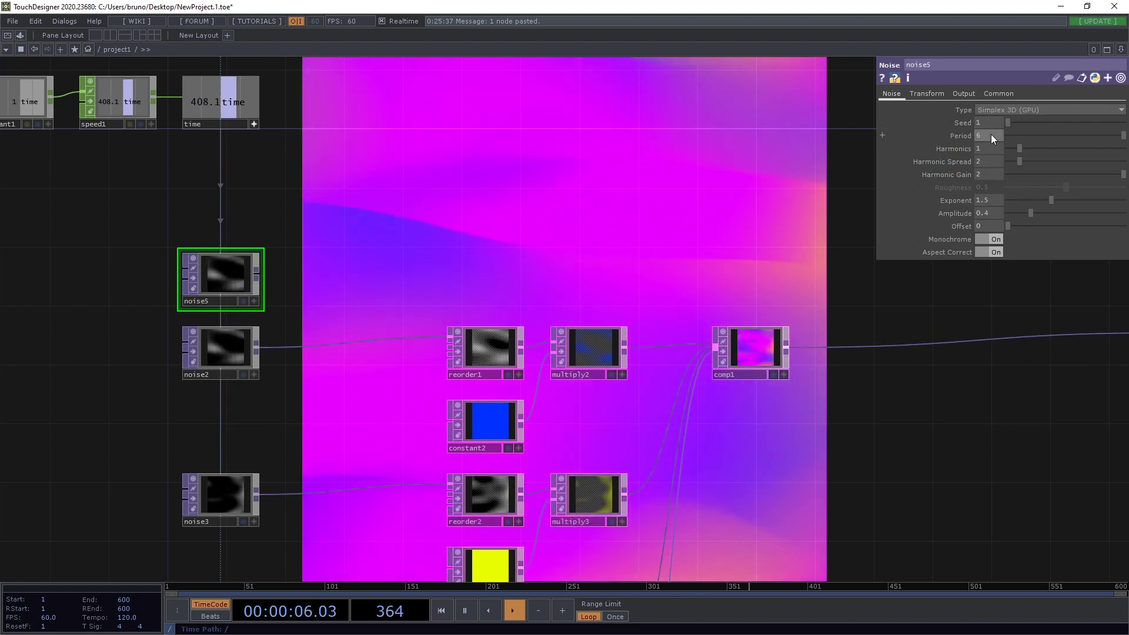
key(Tab)
key(Tab)
key(Tab)
key(Tab)
text(1.3)
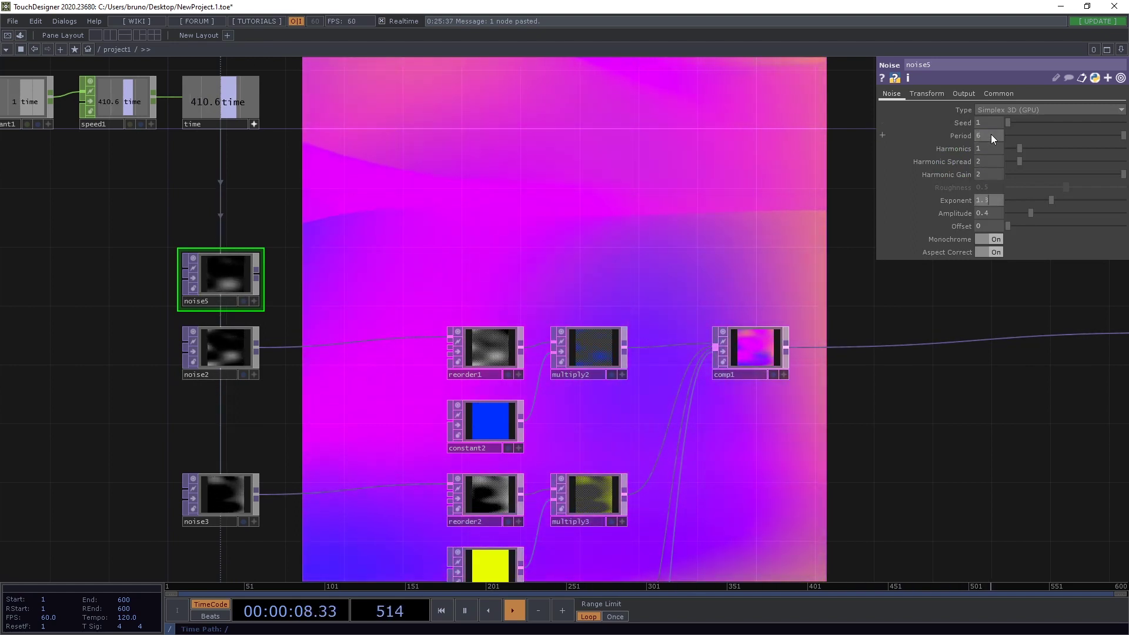
key(Return)
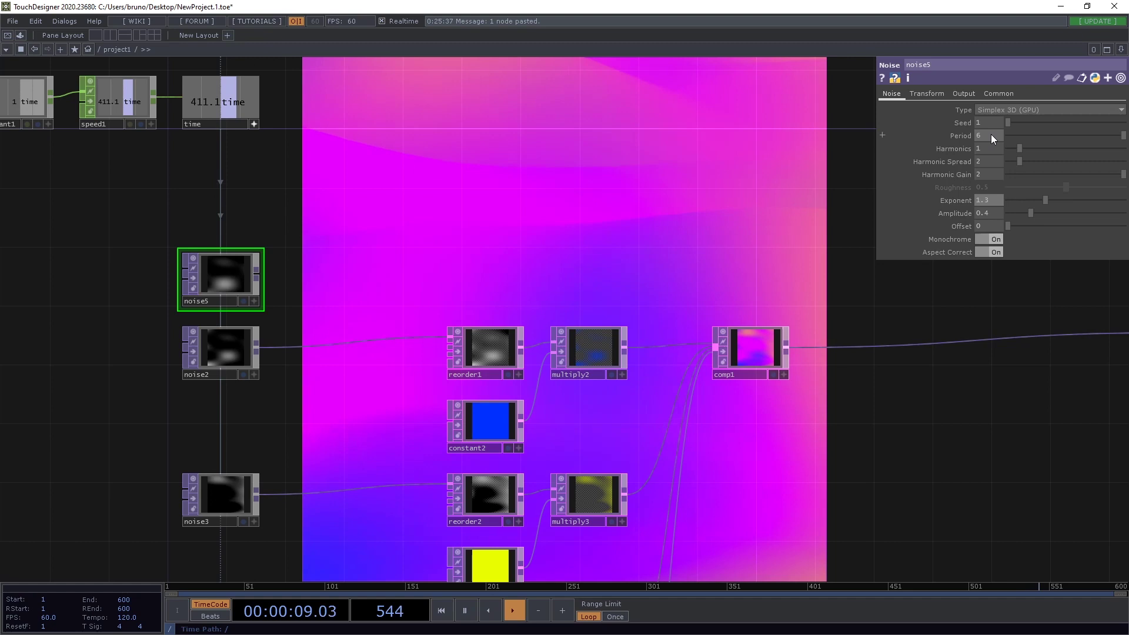
- Add a new Noise TOP to the network, placed above and to the right of noise5
click(923, 93)
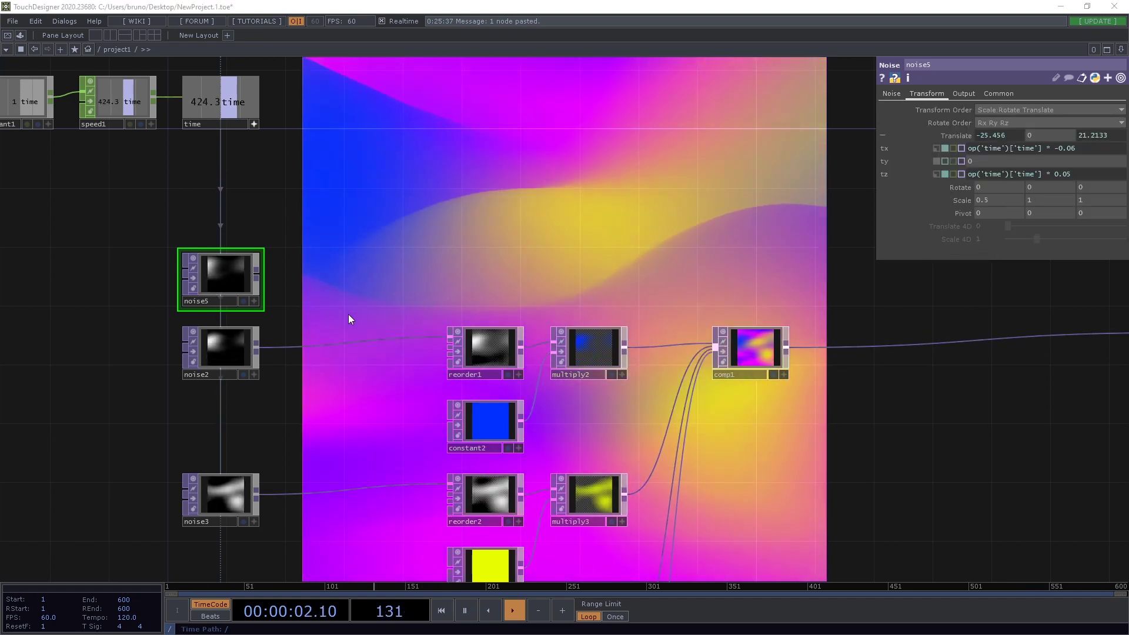
drag(357, 317, 402, 342)
key(Tab)
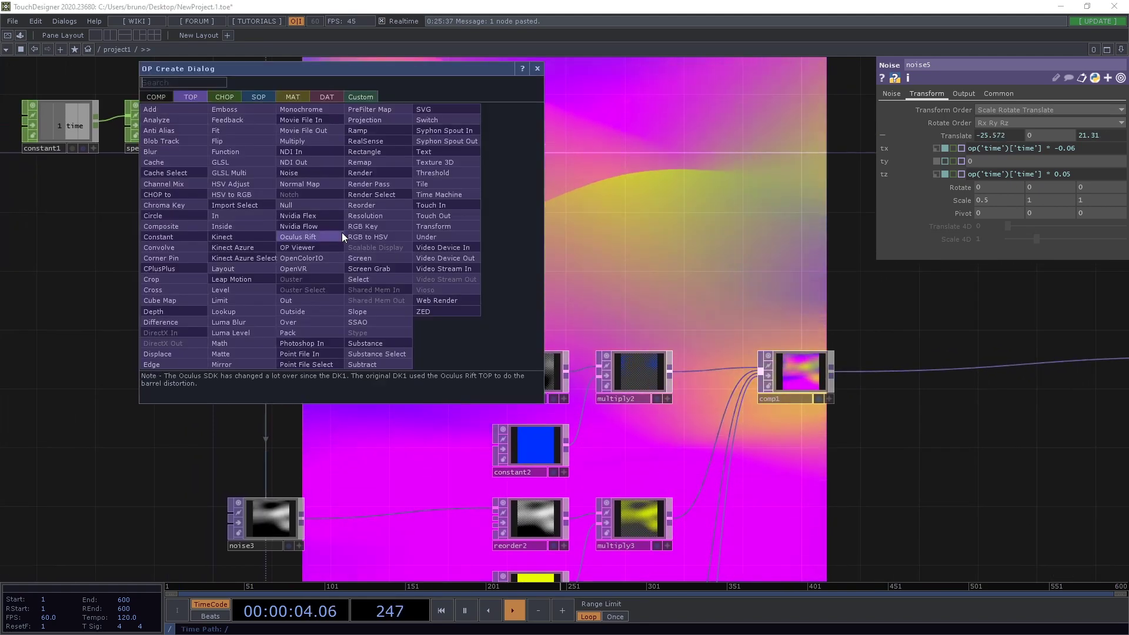
text(noise)
key(Return)
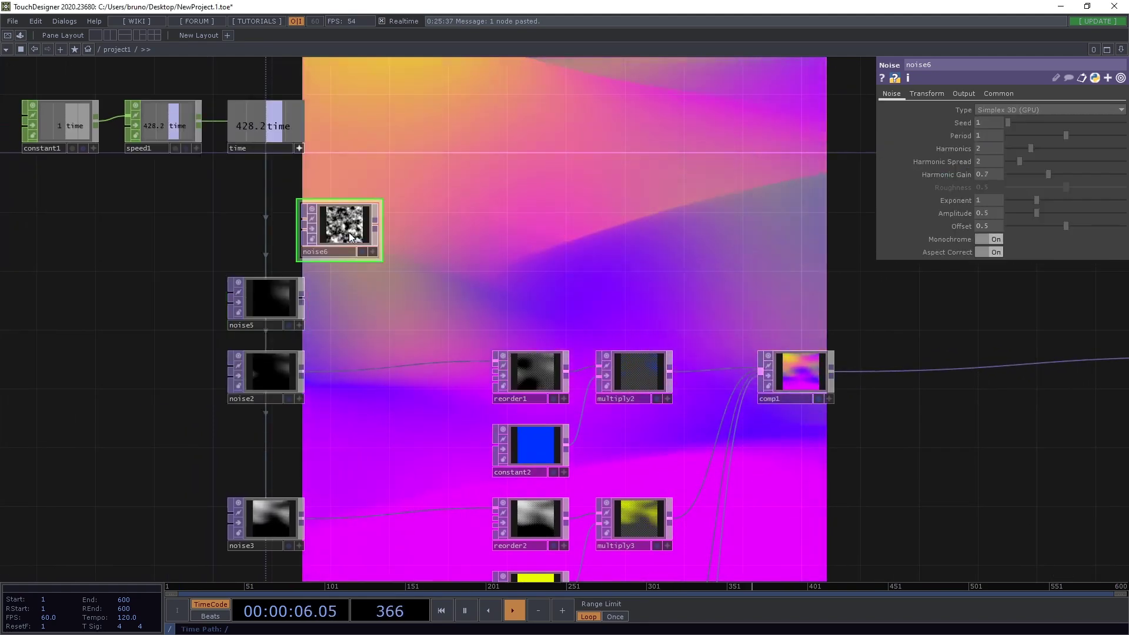
click(353, 232)
- Set noise6's Type to Simplex 2D (GPU) and reduce its Period until the pattern becomes fine grain
click(1013, 111)
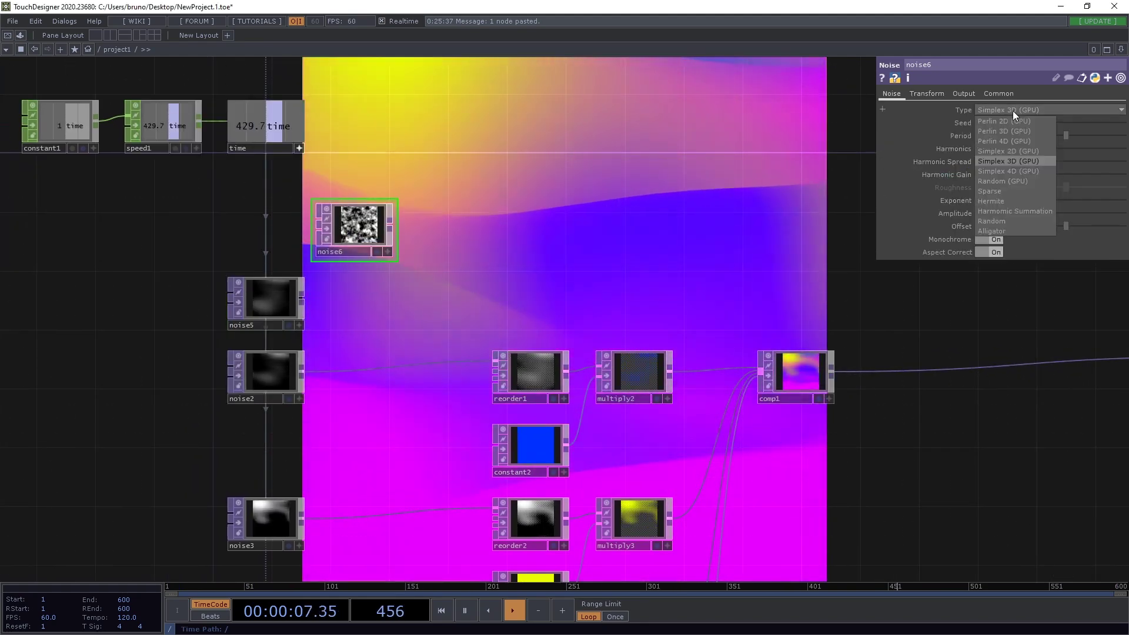
click(1021, 148)
drag(1065, 136, 1000, 133)
- Animate noise6's X translation with the expression absTime.seconds
click(934, 95)
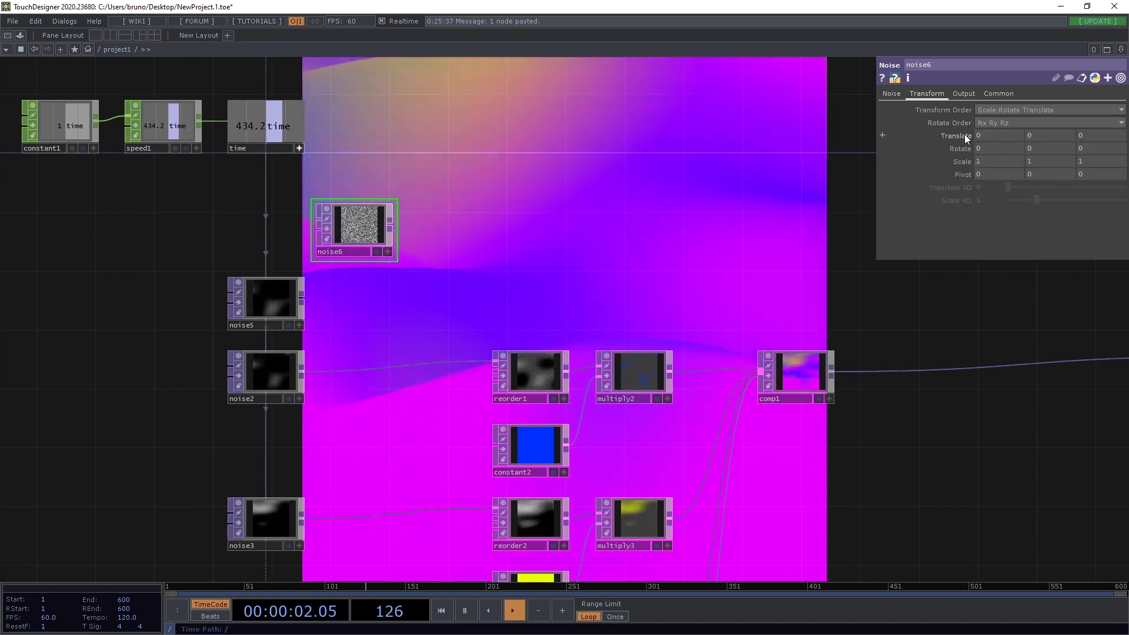
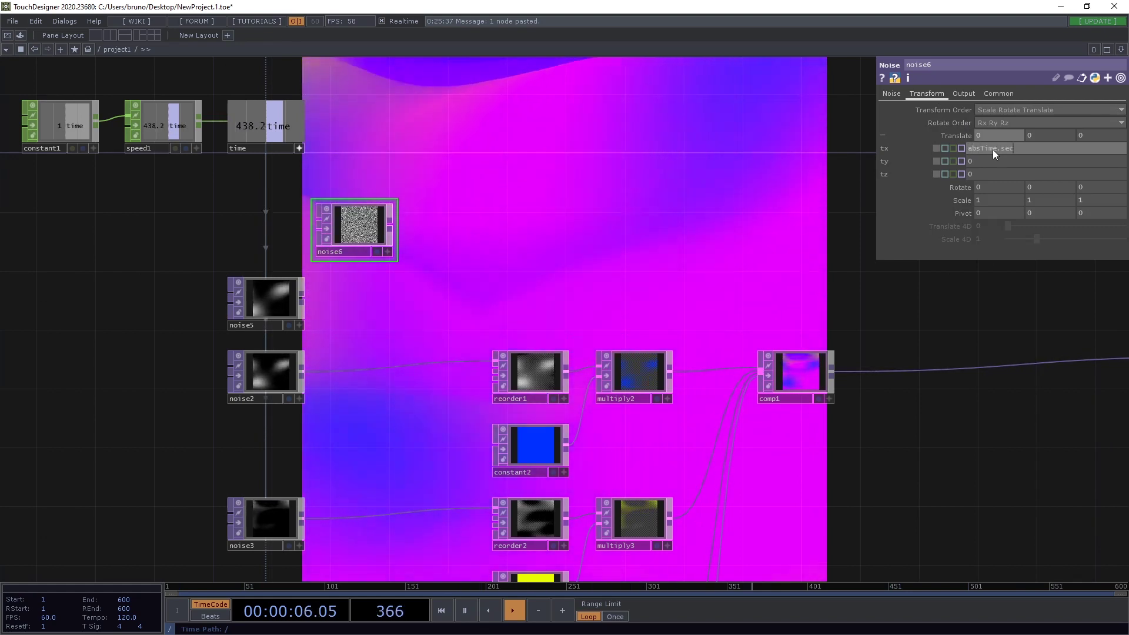
text(onds)
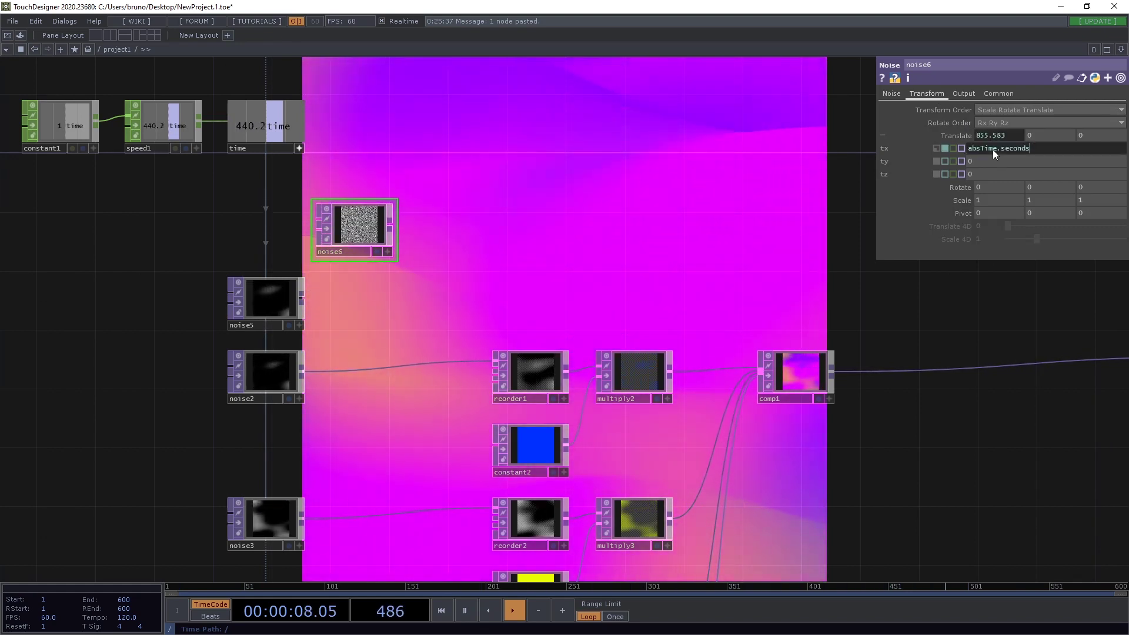
- Add a Multiply TOP beside noise5, with noise6 as its first input and noise5 as its second
scroll(493, 302, up, 3)
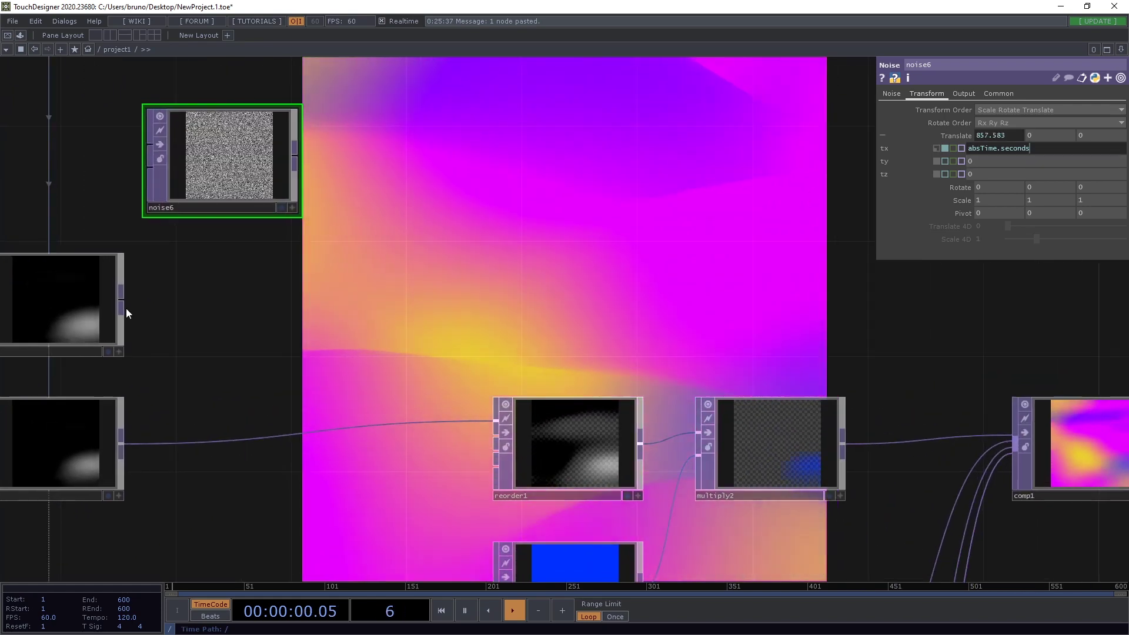
drag(123, 304, 341, 295)
text(multi)
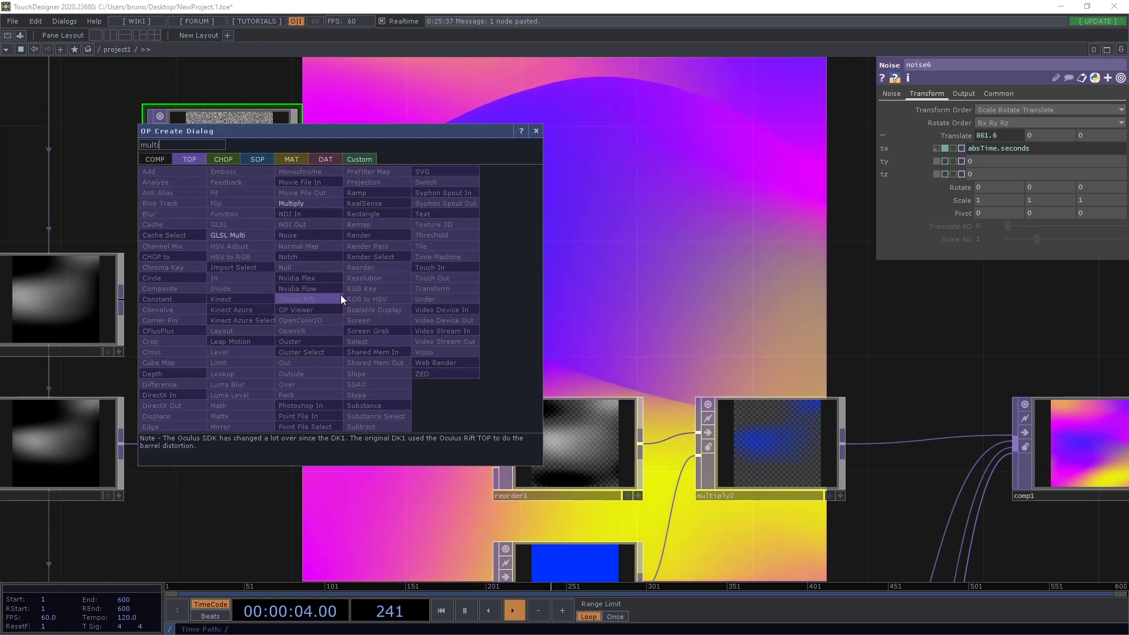
click(313, 205)
click(428, 291)
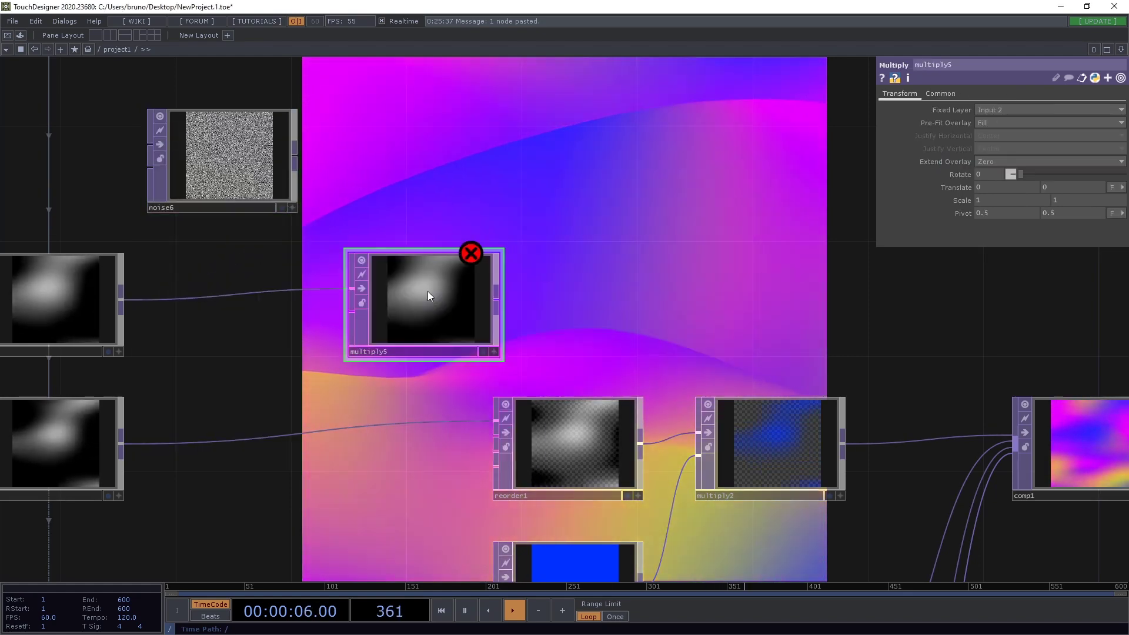
drag(297, 154, 352, 288)
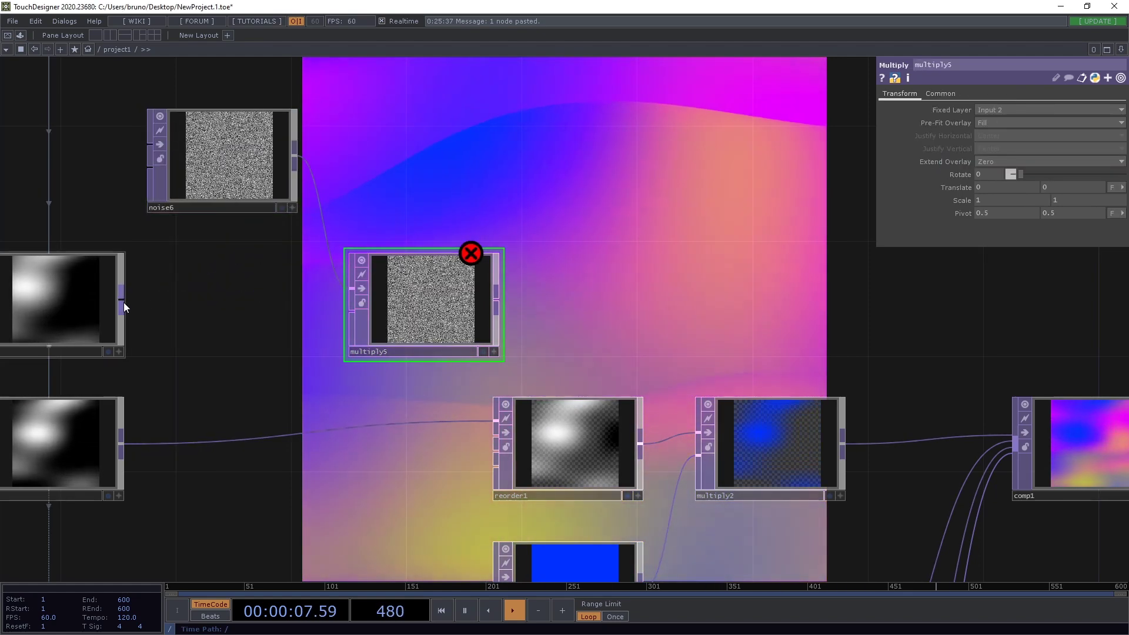
drag(124, 306, 349, 305)
- Move the reorder, constant, multiply2 to multiply4 and comp1 nodes together to the right, leaving room after the noise nodes
scroll(627, 294, down, 2)
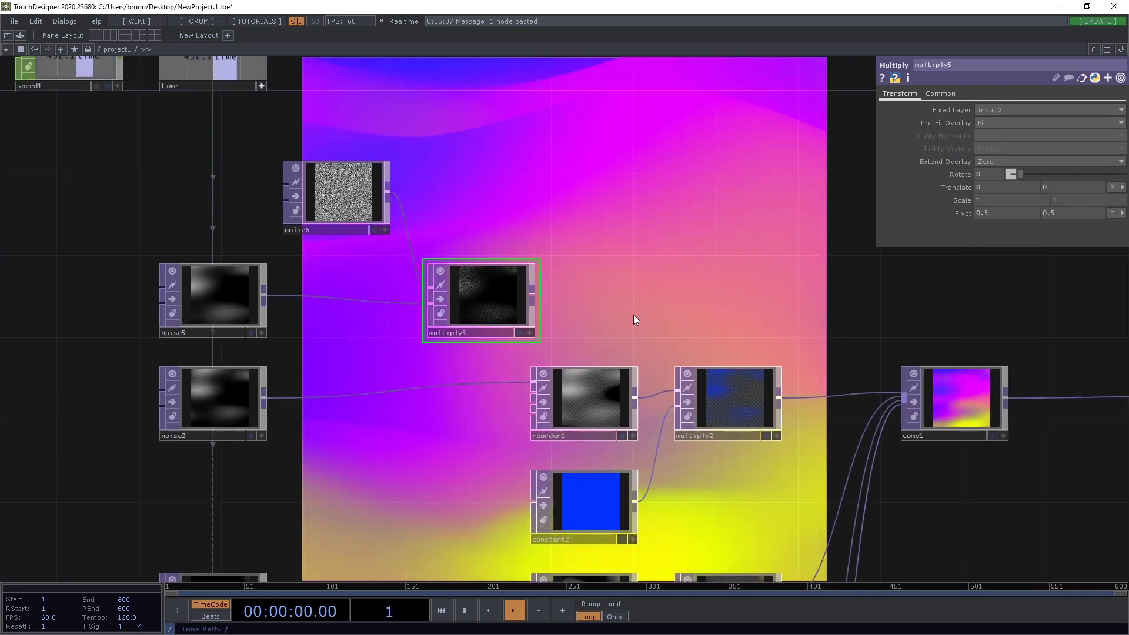
drag(569, 317, 485, 323)
drag(581, 319, 575, 296)
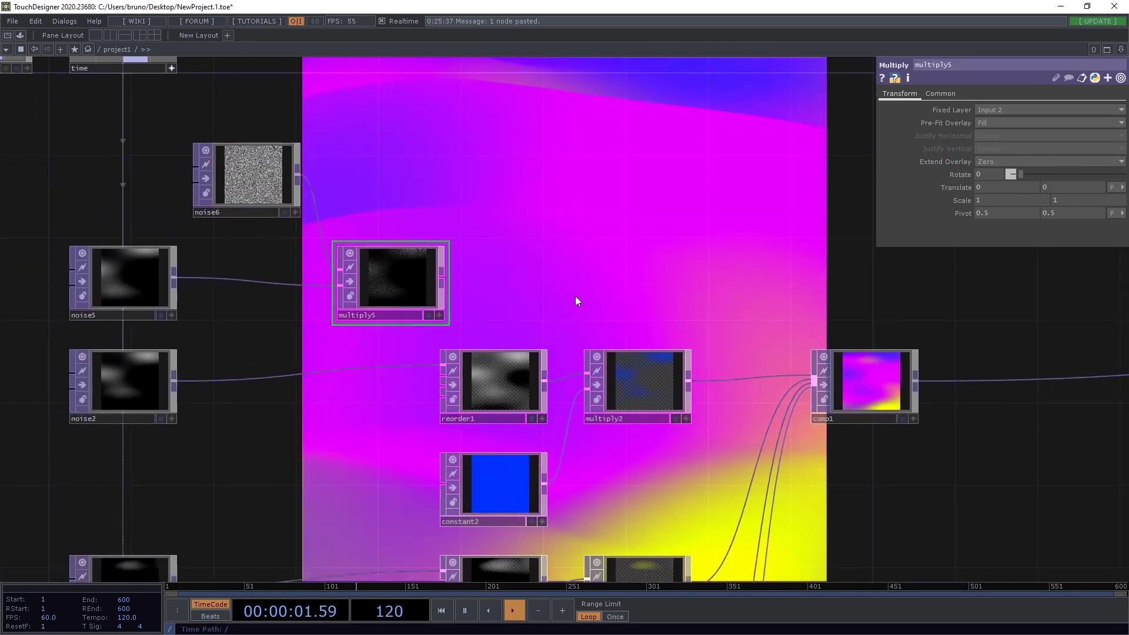
scroll(574, 292, down, 3)
drag(529, 193, 429, 61)
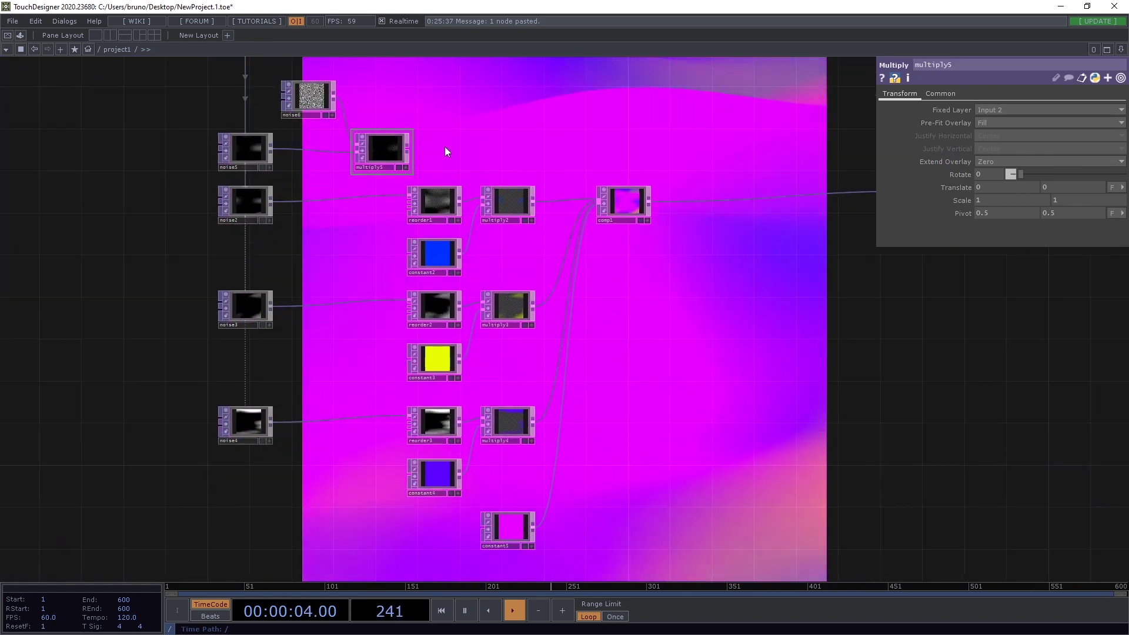
right_drag(445, 147, 651, 577)
drag(620, 213, 695, 213)
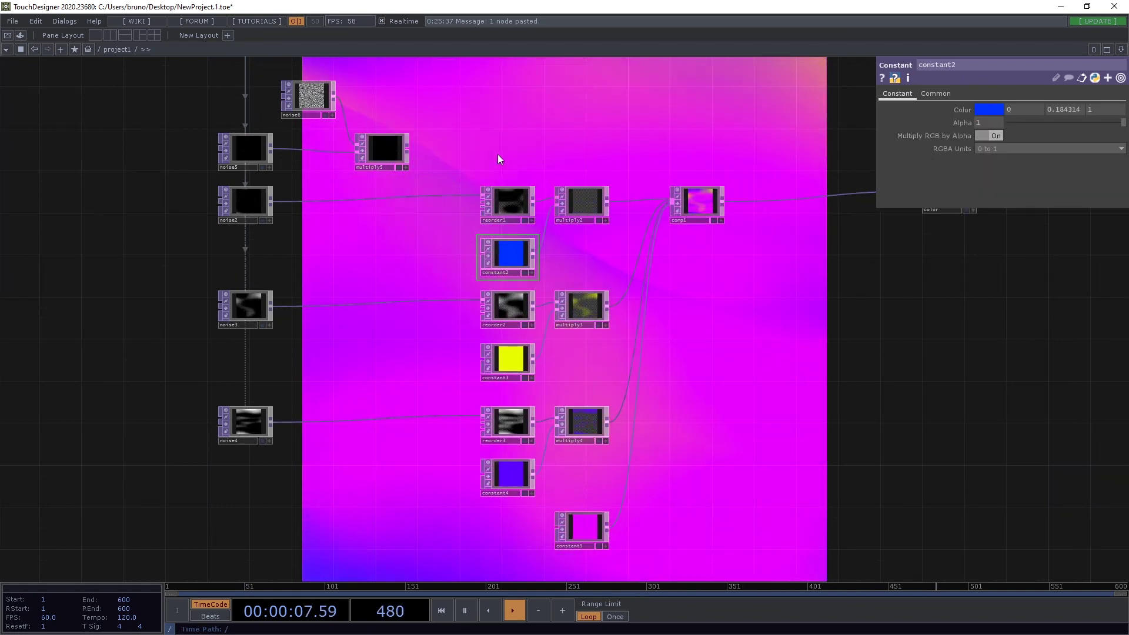
- Insert an Add TOP between noise2 and reorder1, with multiply5 as its first input and noise2 as its second
scroll(497, 158, up, 3)
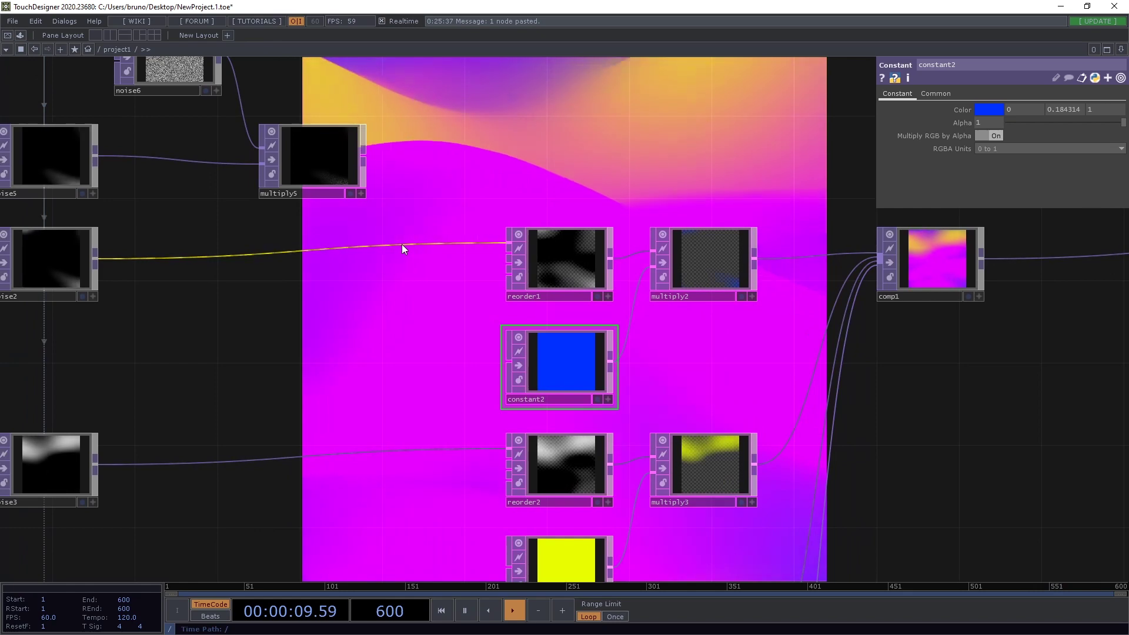
right_click(402, 248)
click(428, 234)
text(add)
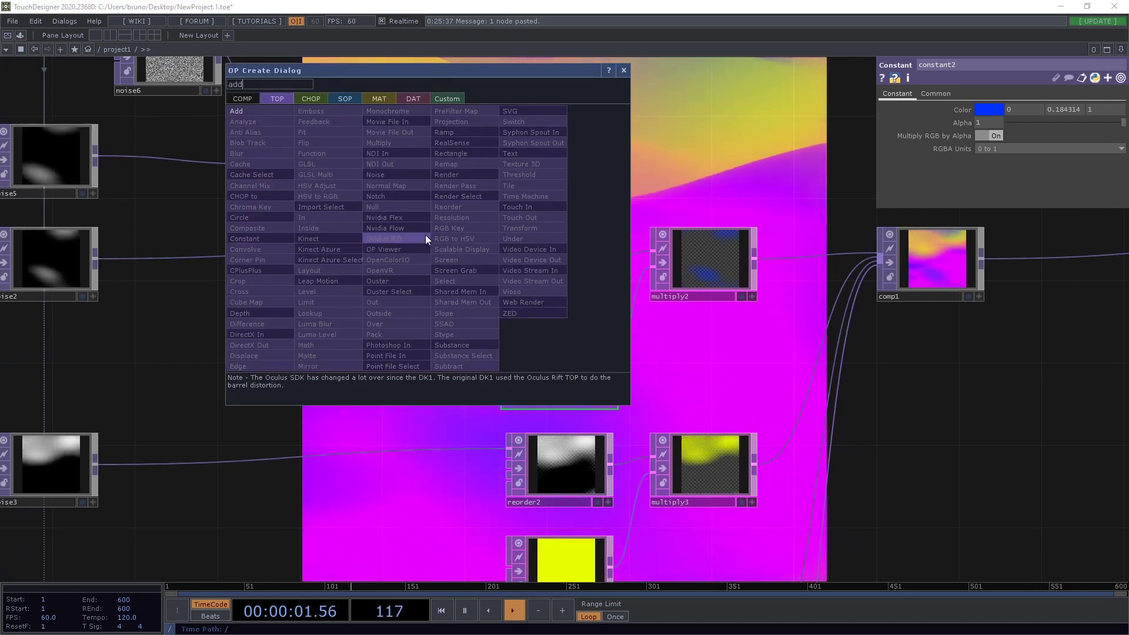
click(292, 112)
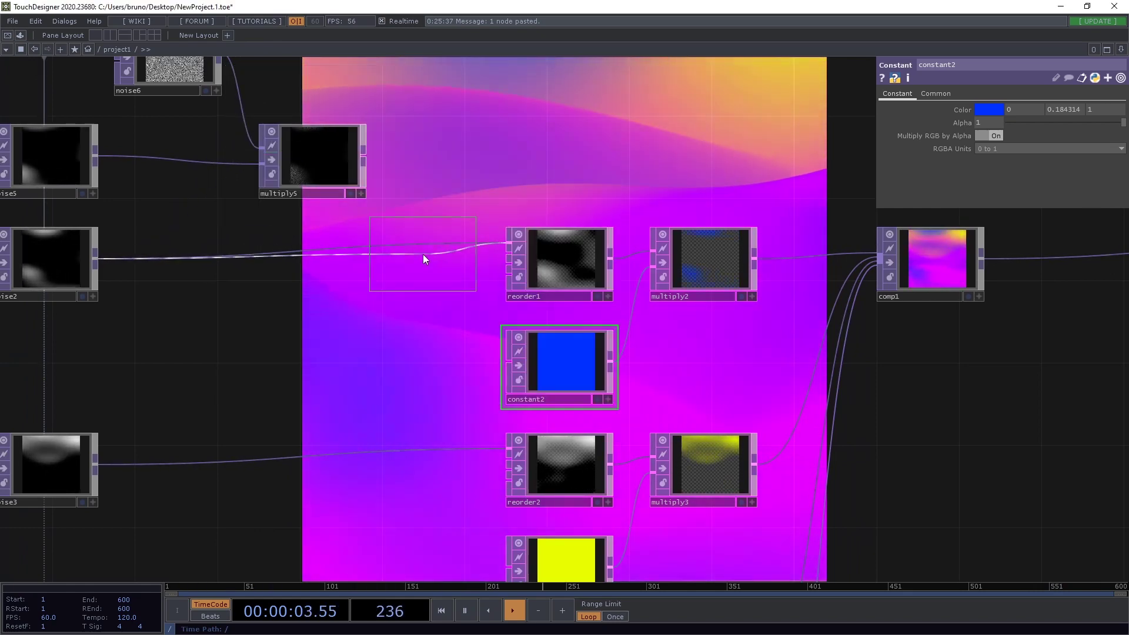
click(428, 260)
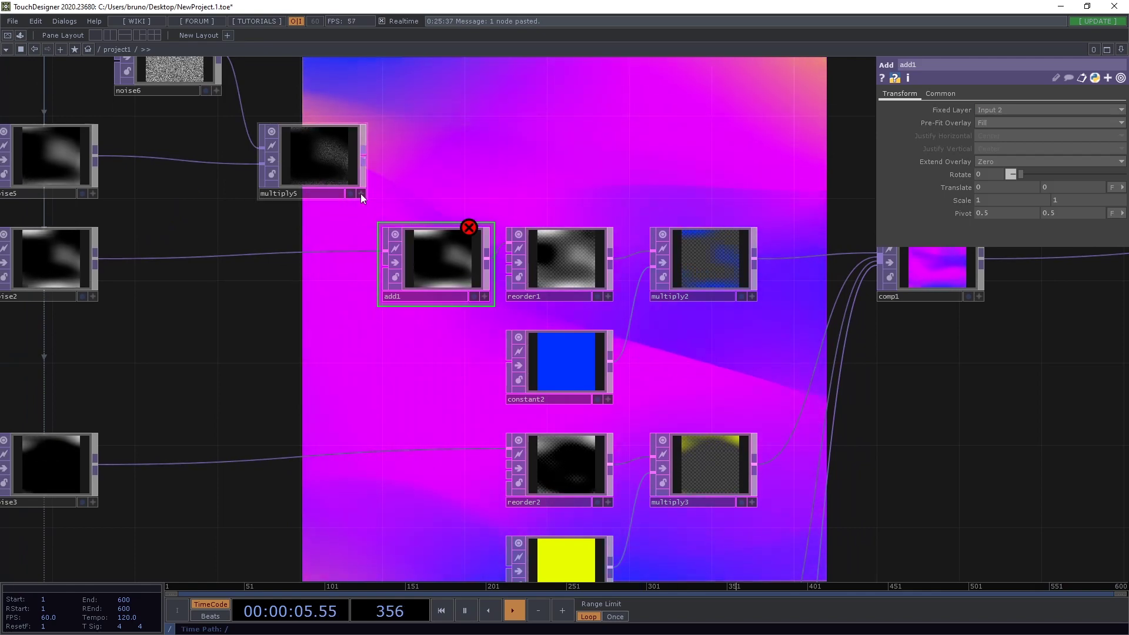
drag(362, 267, 373, 247)
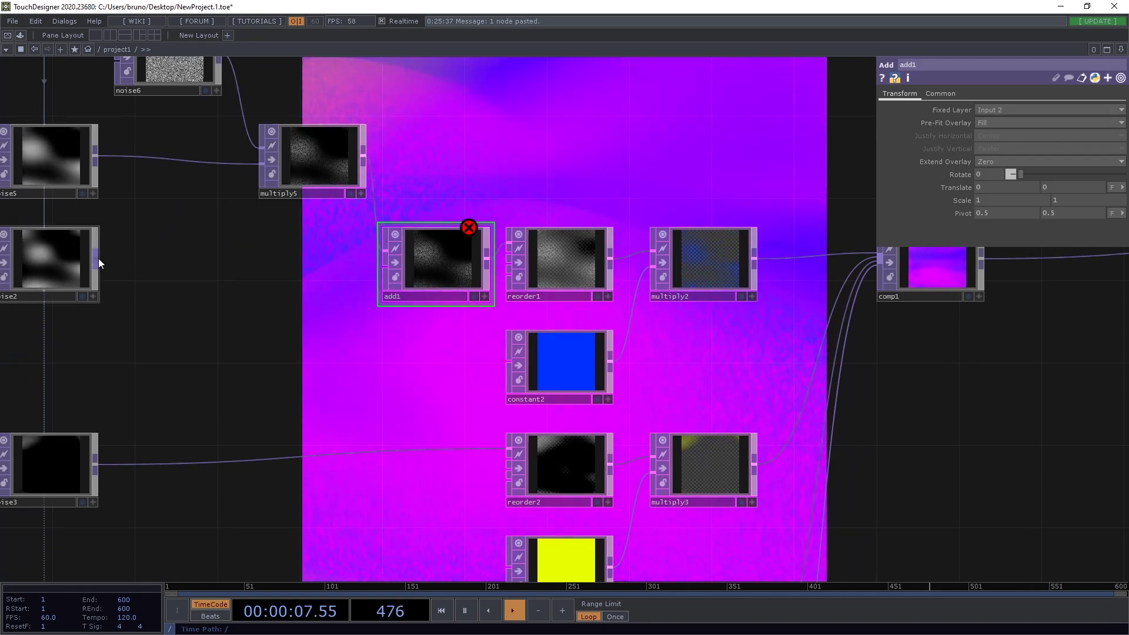
click(393, 273)
- Set noise6's output resolution to 1080 by 1080
scroll(537, 167, down, 3)
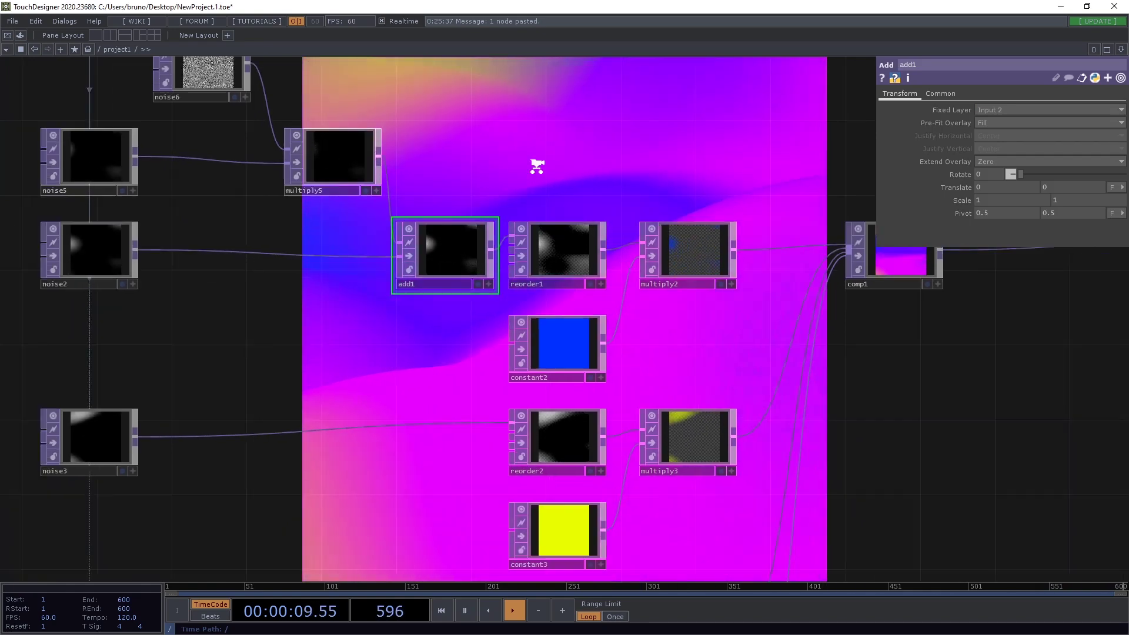
drag(553, 176, 502, 136)
drag(430, 135, 488, 200)
click(246, 129)
click(997, 93)
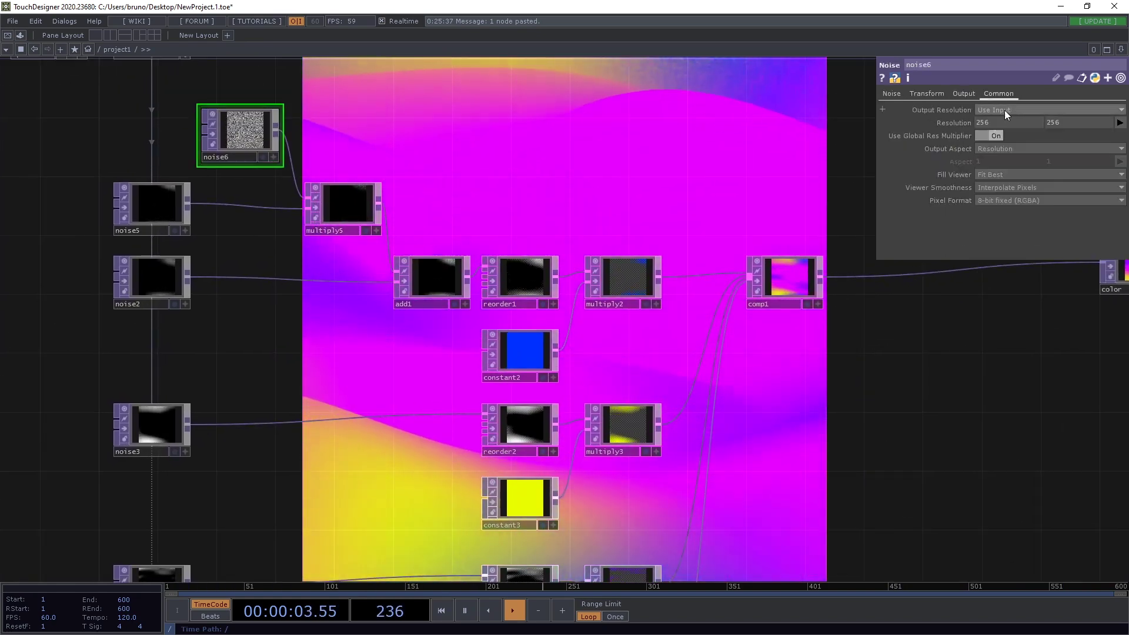
click(1004, 123)
text(1080)
key(Tab)
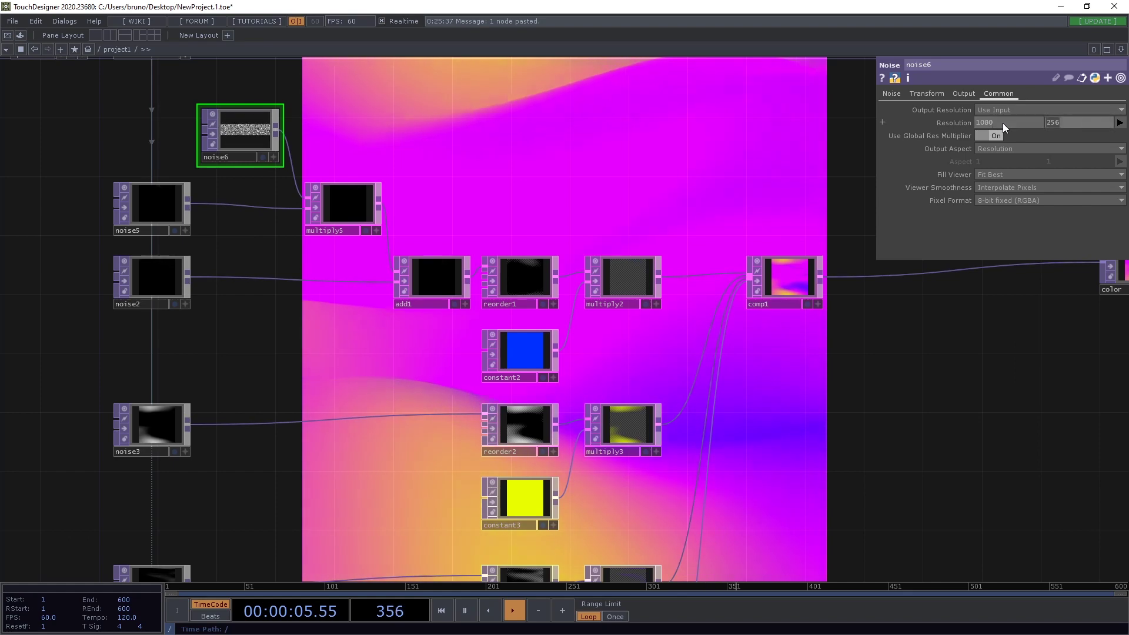
text(1080)
key(Return)
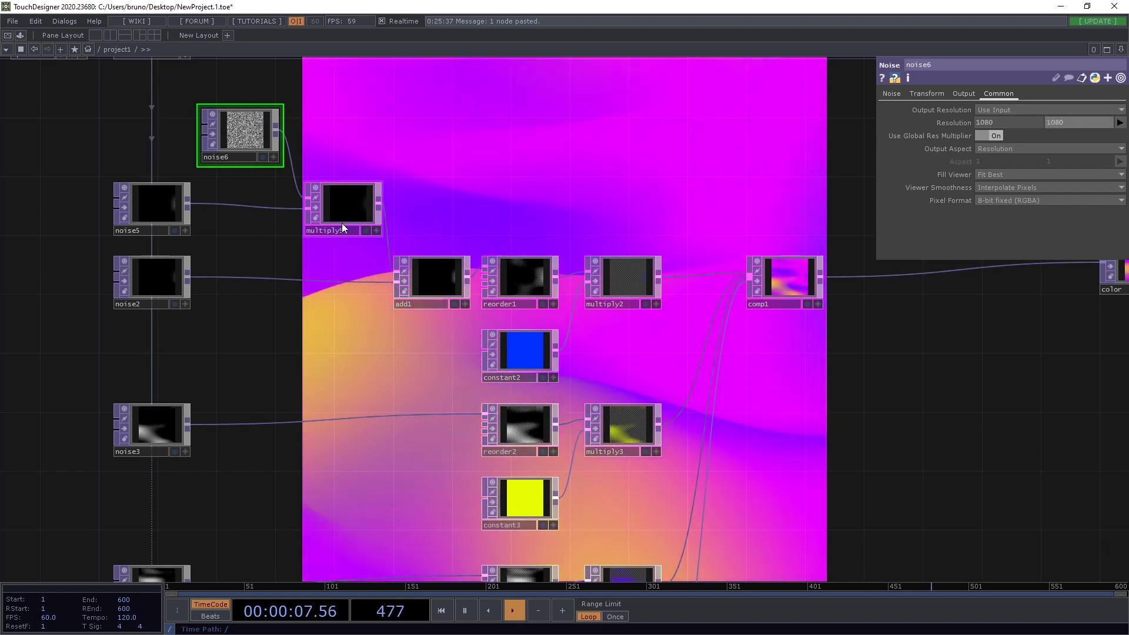
- Set Fixed Layer to Input 1 on multiply5, add1 and multiply2, and check the same setting on comp1
click(344, 203)
click(1022, 112)
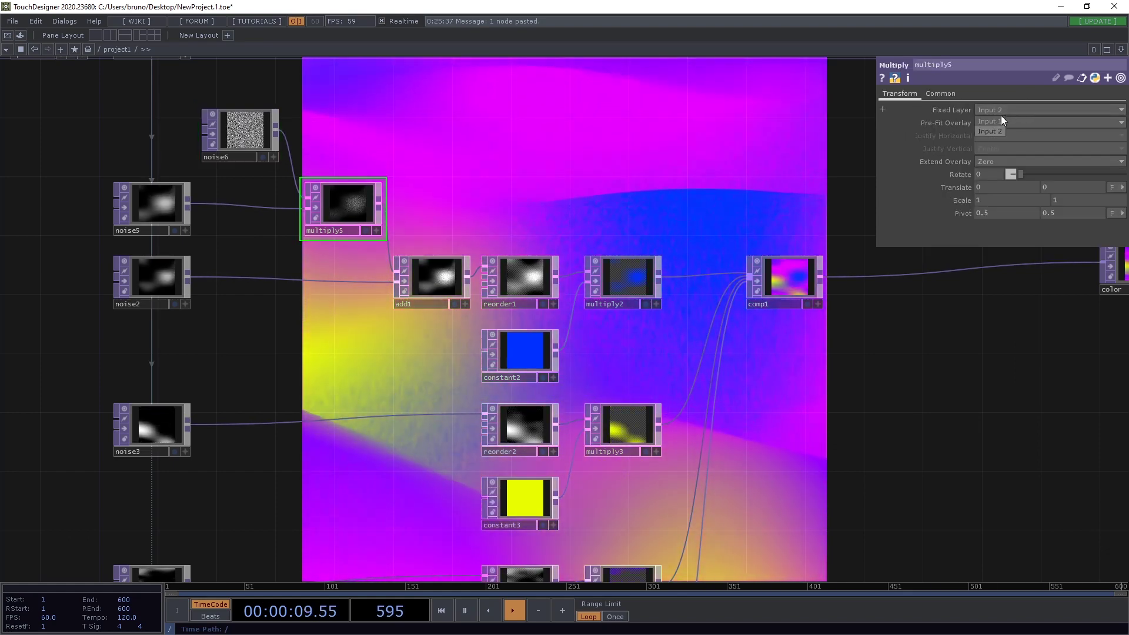
click(992, 121)
click(444, 276)
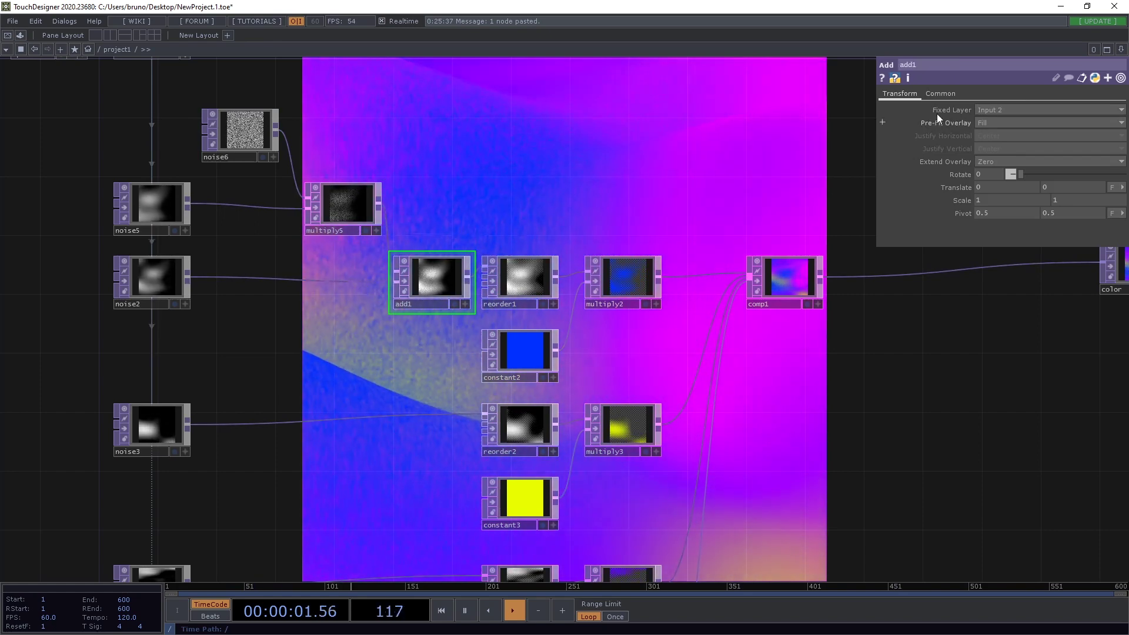
click(1017, 110)
click(997, 120)
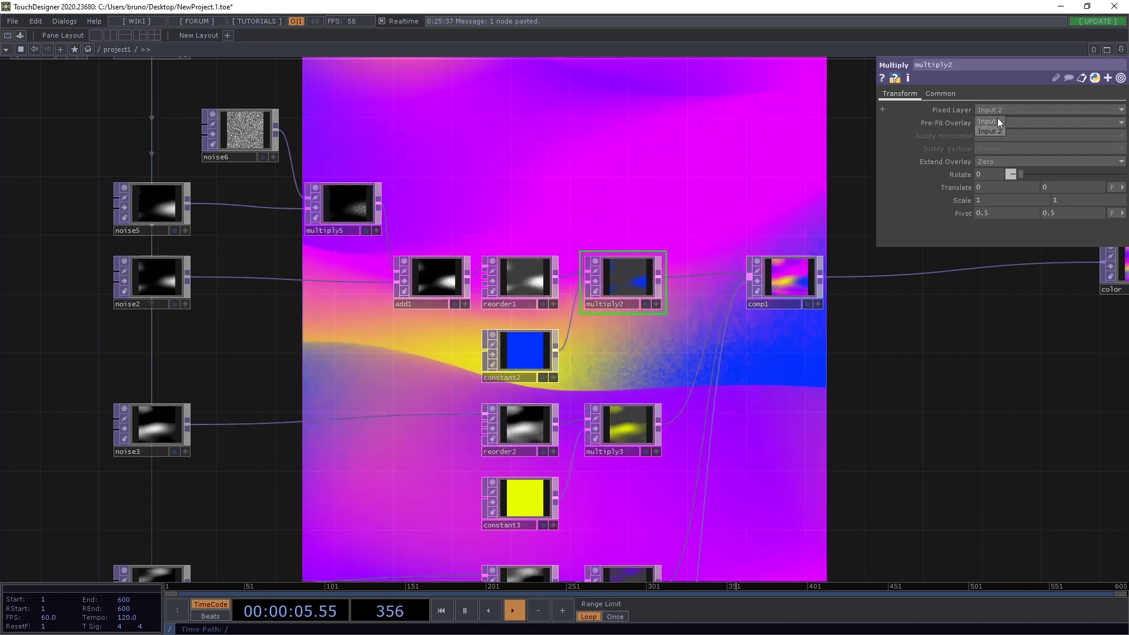
click(995, 121)
click(806, 266)
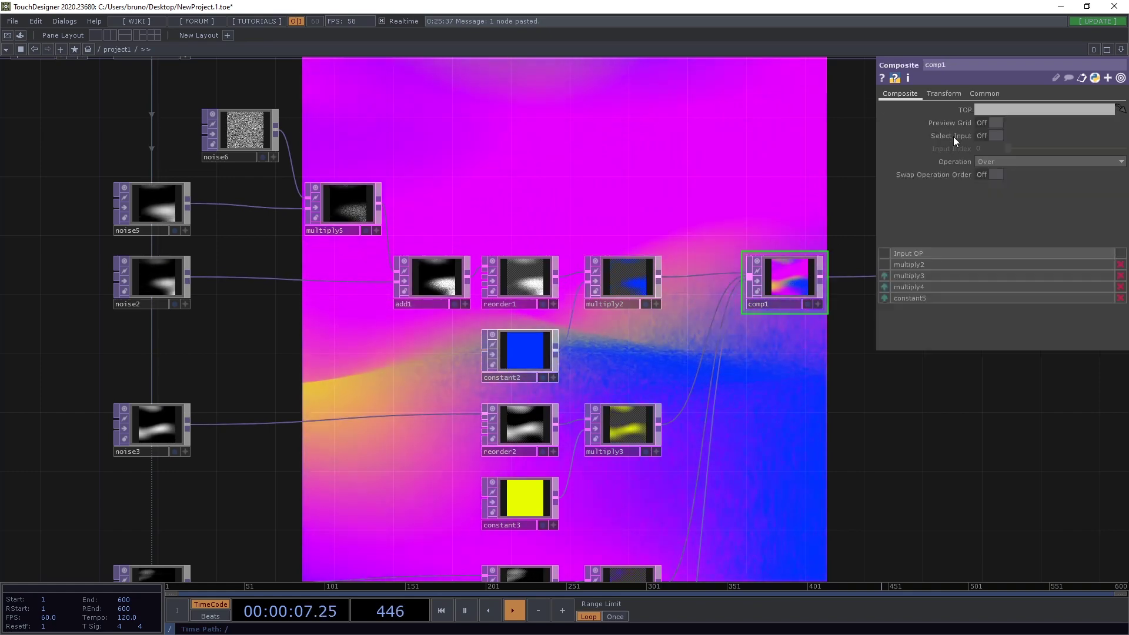
click(958, 96)
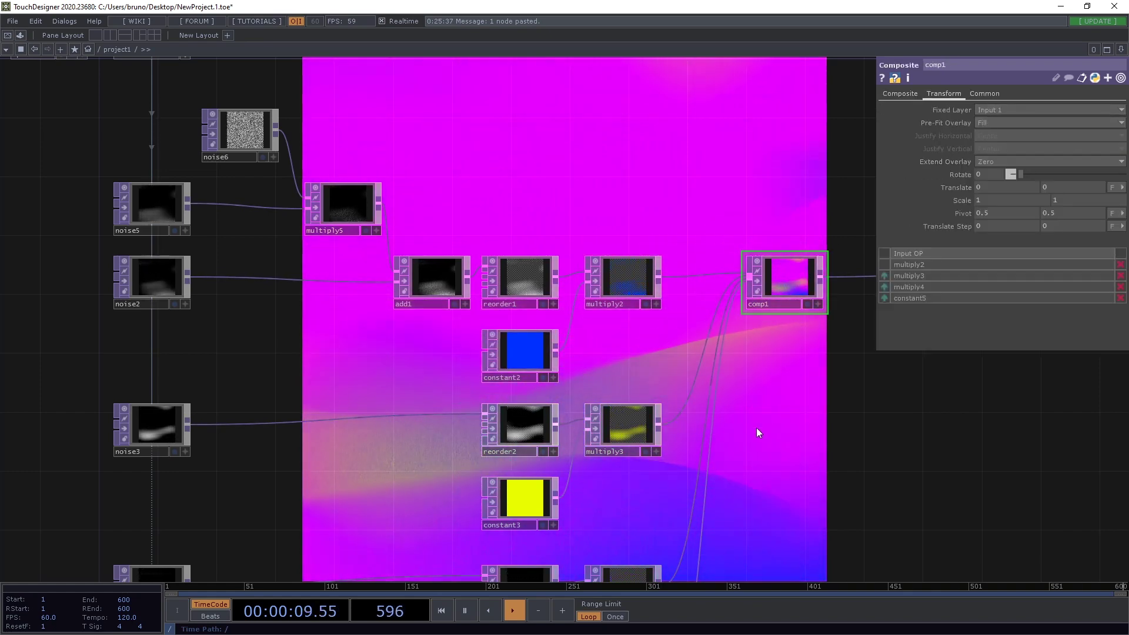
- Recolour constant2 to light orange with RGB values of about 1, 0.772, 0.498 and close the colour picker
drag(760, 430, 598, 401)
drag(665, 403, 651, 423)
scroll(611, 394, down, 5)
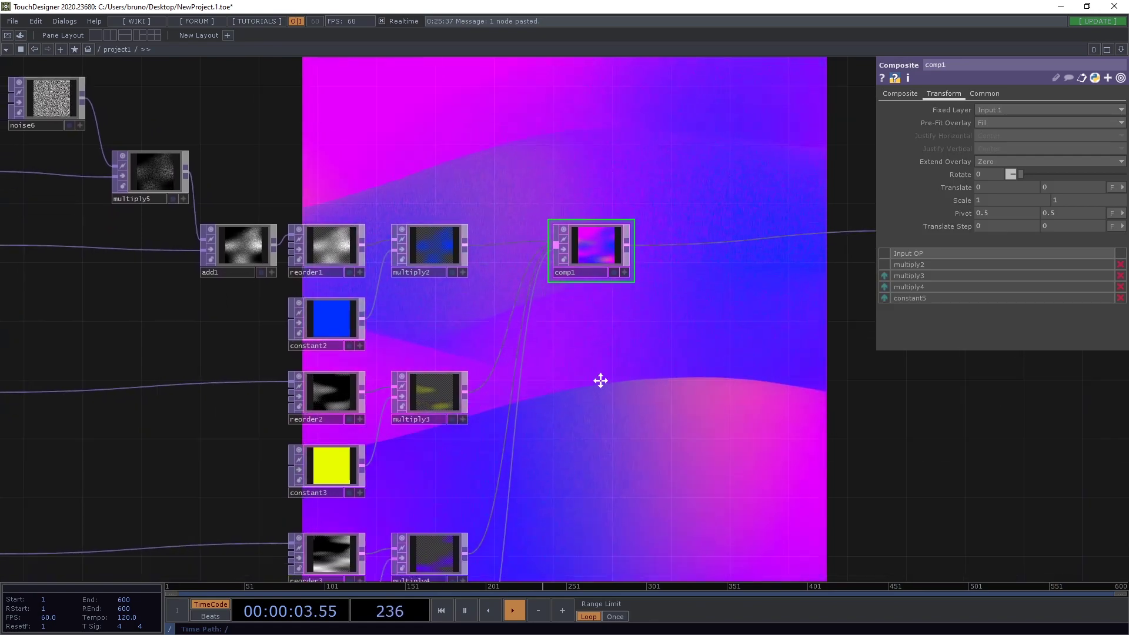
drag(556, 365, 300, 243)
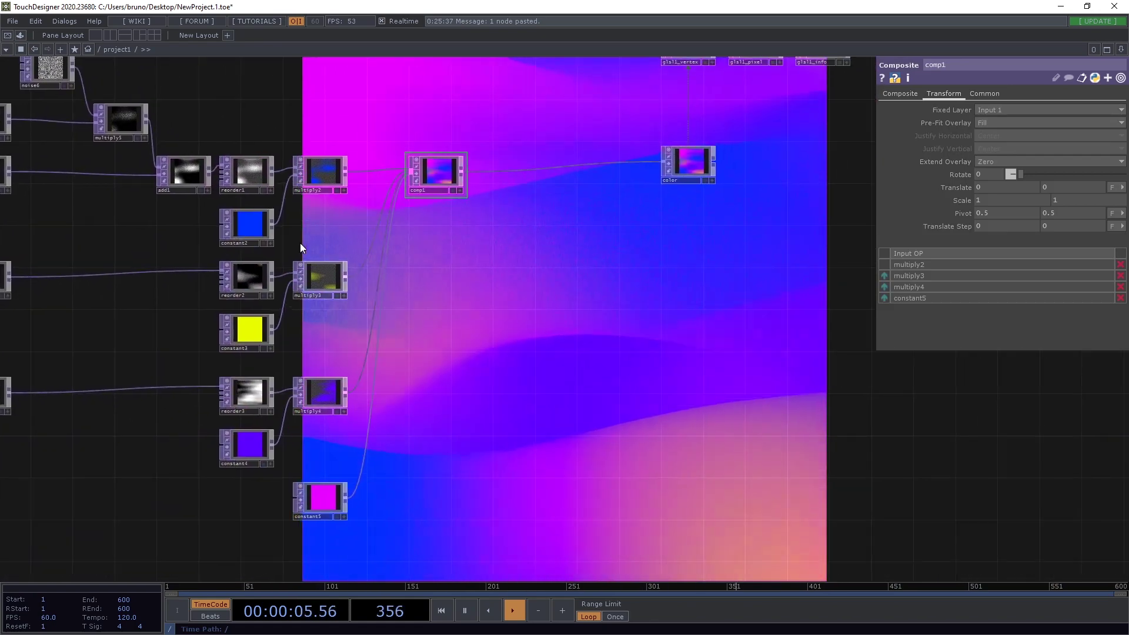
click(257, 227)
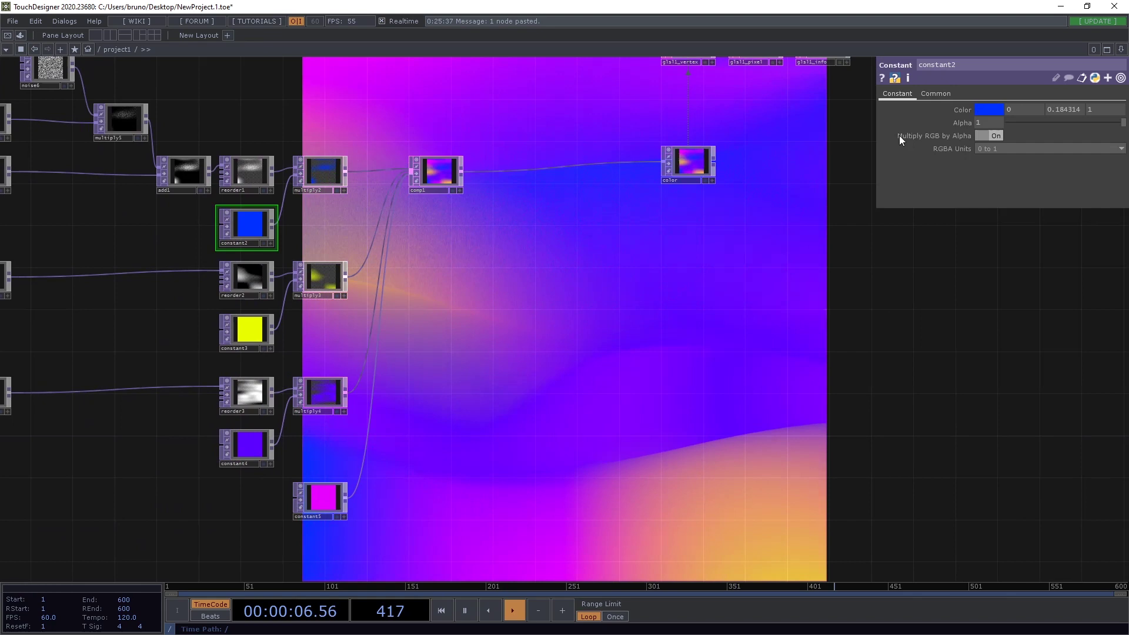
click(990, 110)
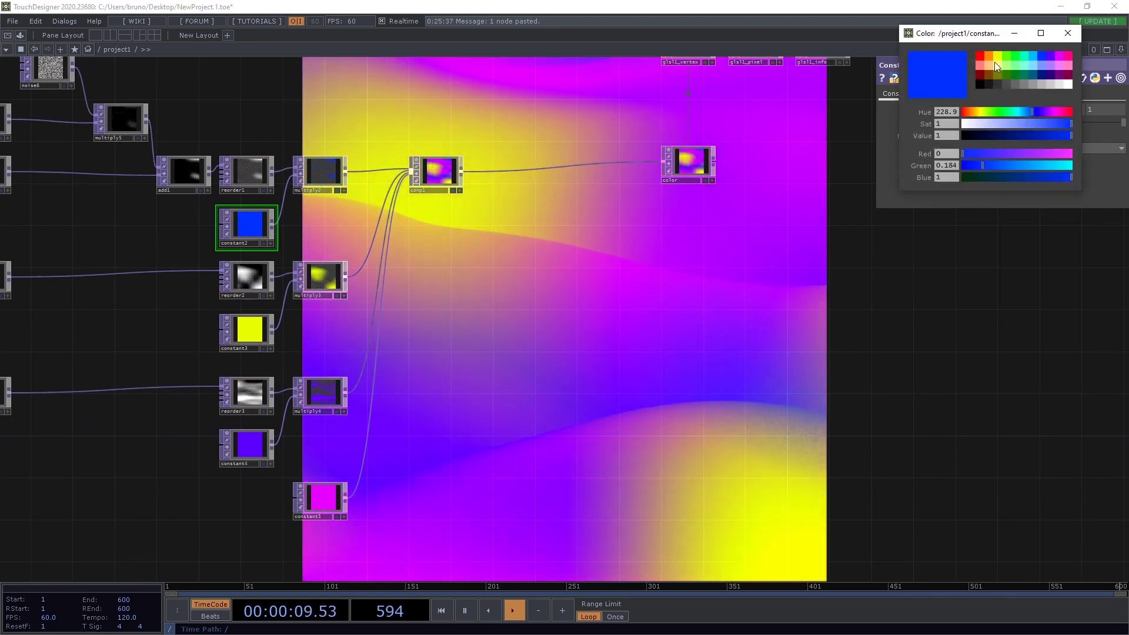
click(988, 66)
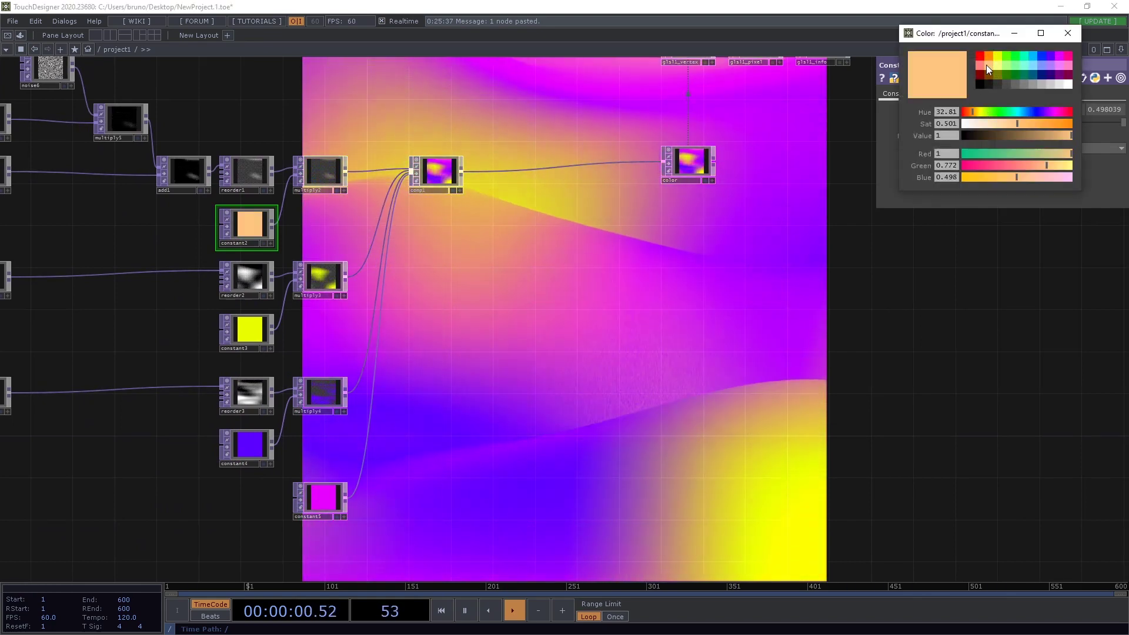
click(1068, 34)
- Recolour constant4 to dark grey with RGB values of 0.3, 0.3, 0.3
drag(525, 443, 482, 398)
click(198, 400)
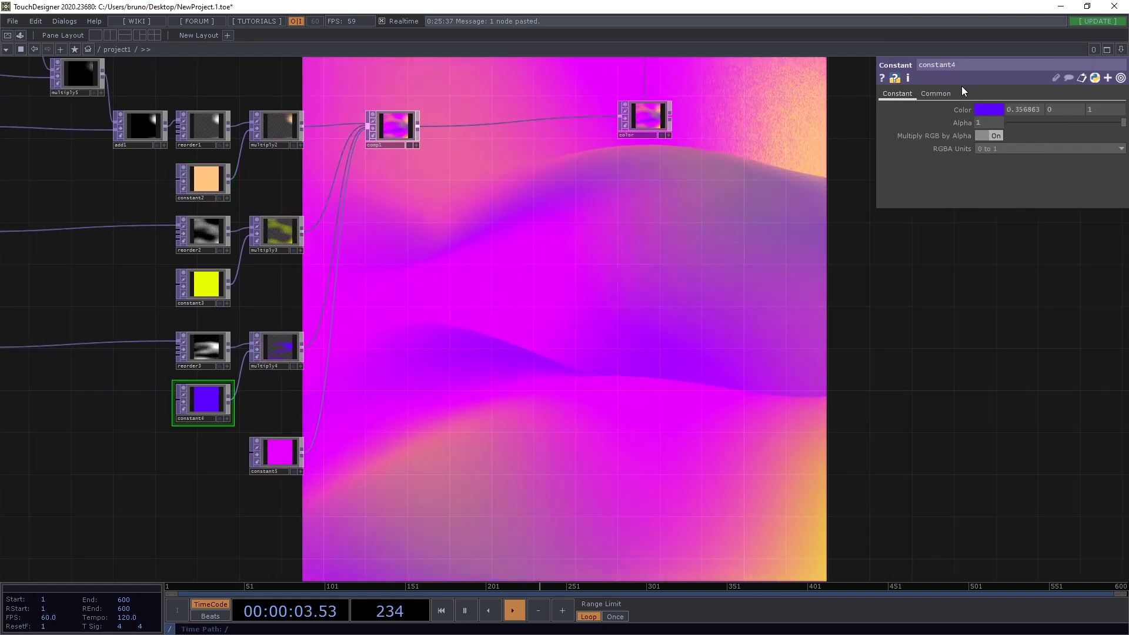
click(989, 109)
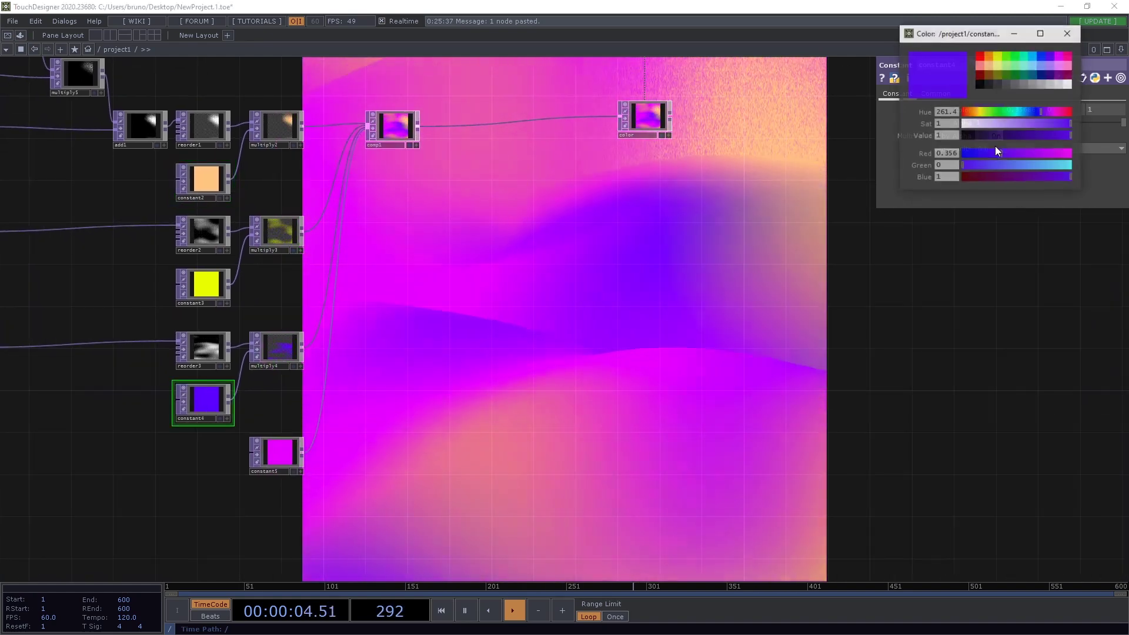
click(1007, 86)
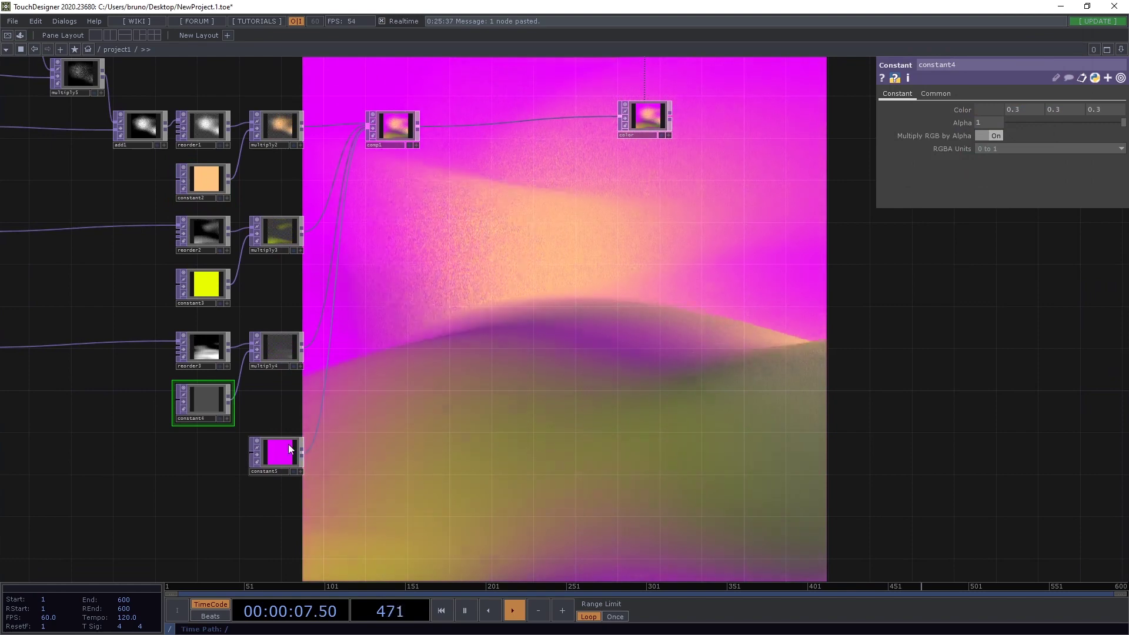
- Set the colour of the background constant5 to RGB 1, 0.27, 0.34
click(290, 450)
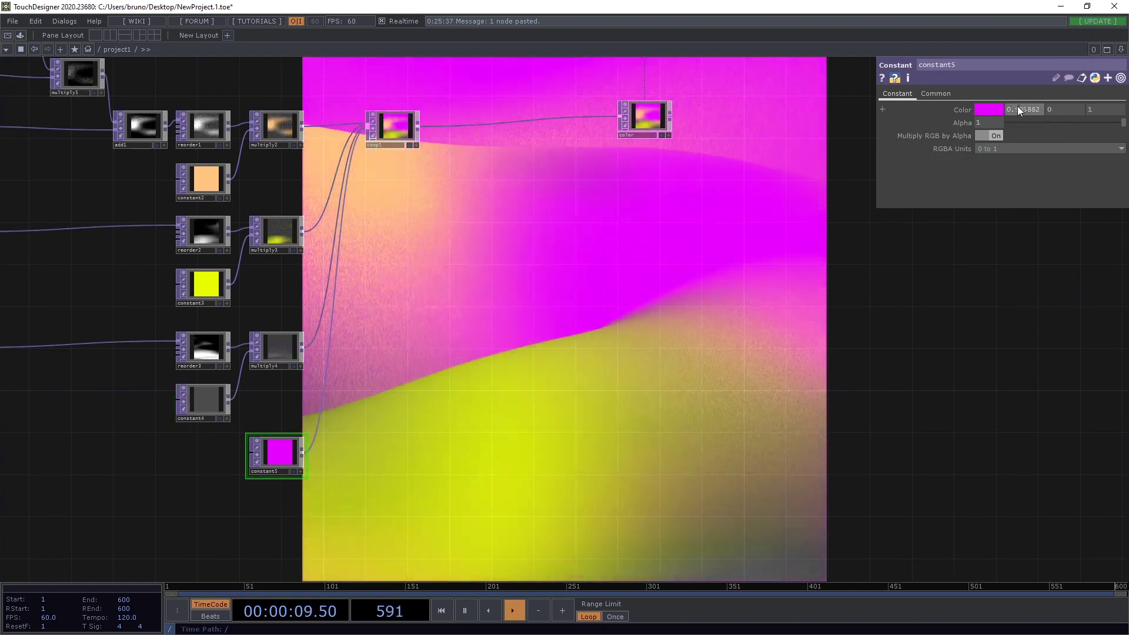
double_click(1017, 109)
text(1)
key(Tab)
text(0.)
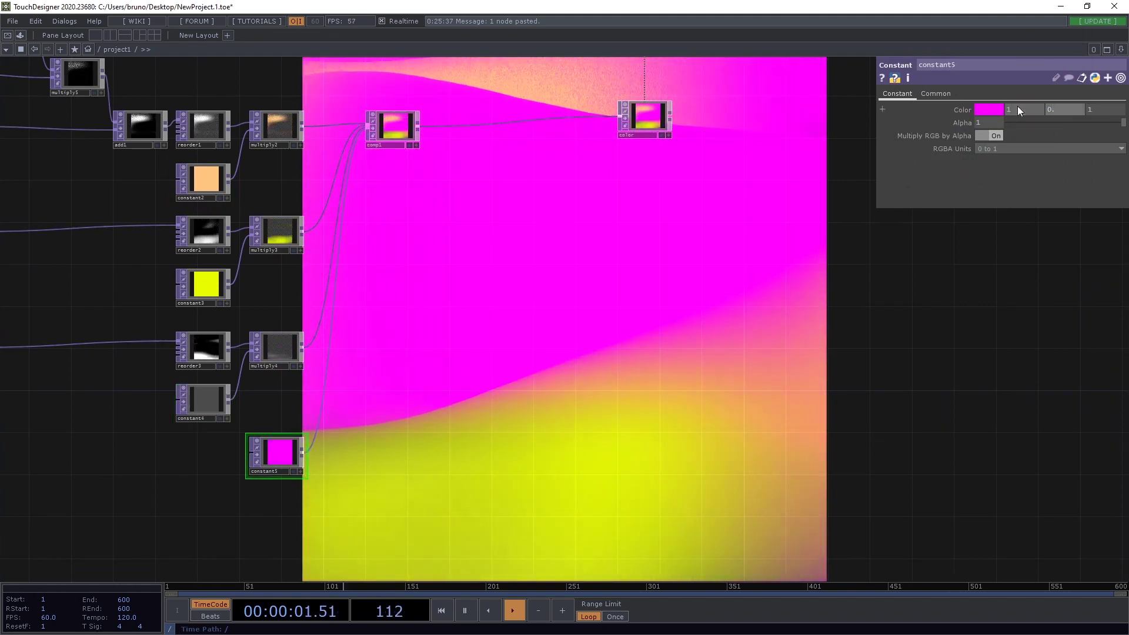
text(27)
key(Tab)
text(0.34)
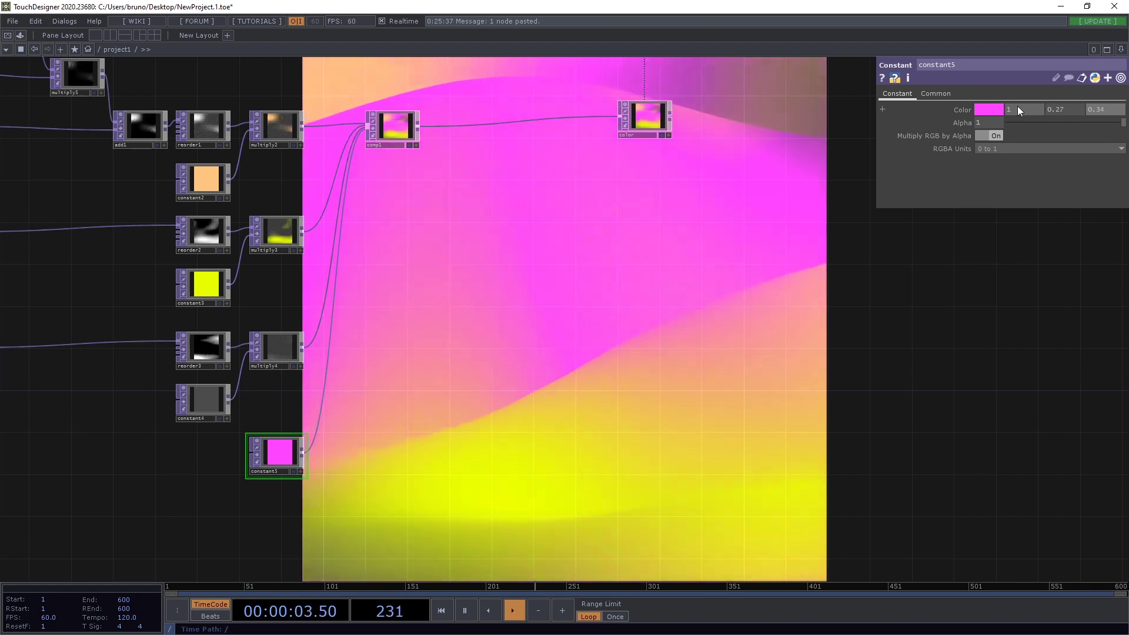
key(Return)
- Recolour constant3 to blue with RGB values of about 0, 0.184, 1 and close the colour picker
scroll(529, 349, down, 5)
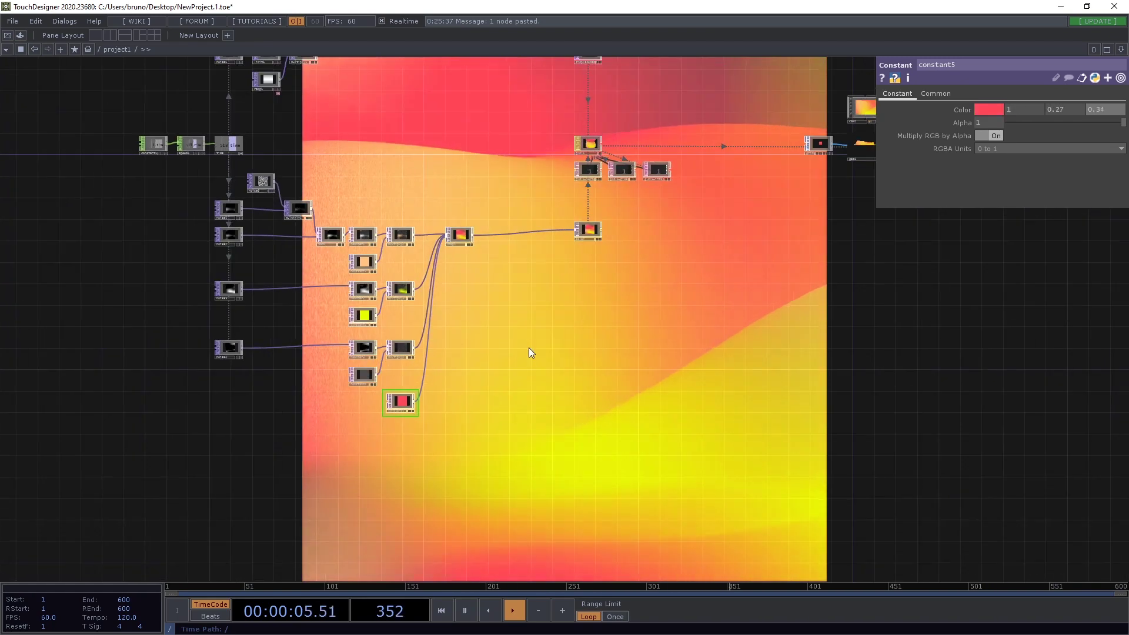
scroll(471, 404, up, 3)
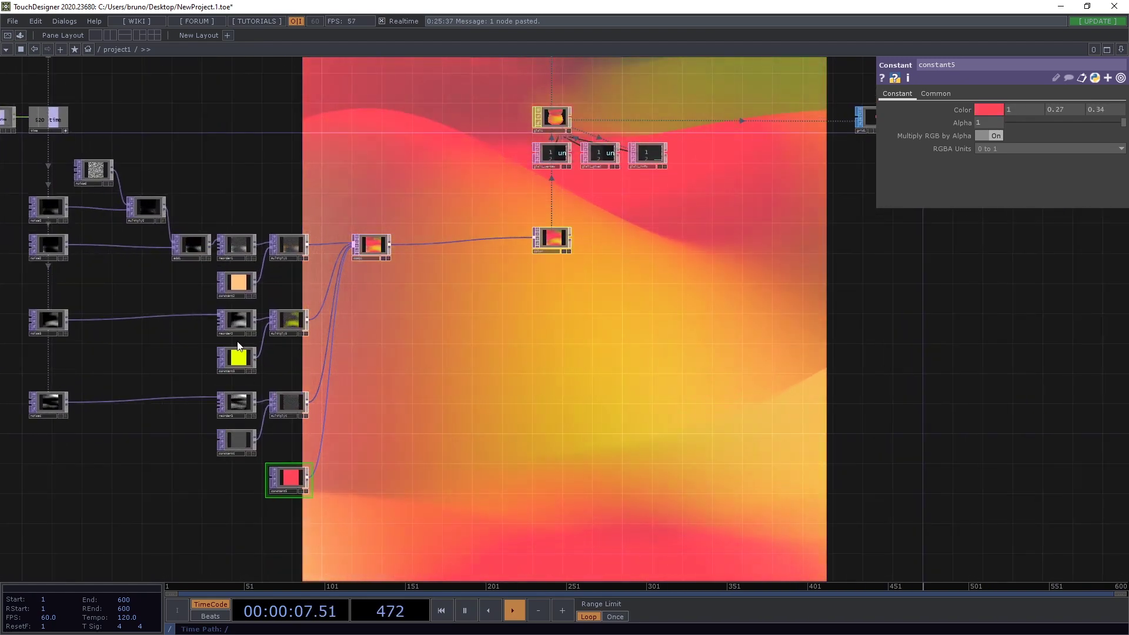
click(990, 110)
click(1043, 55)
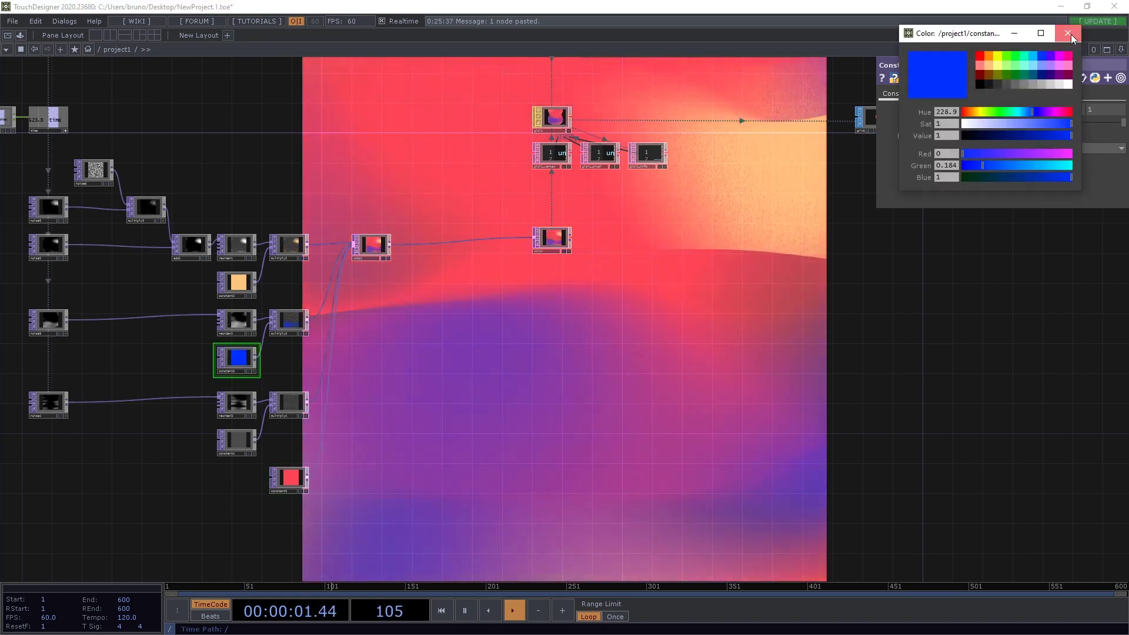
click(1068, 33)
- Add a Circle TOP to the network below render1
scroll(701, 377, down, 3)
scroll(711, 406, down, 5)
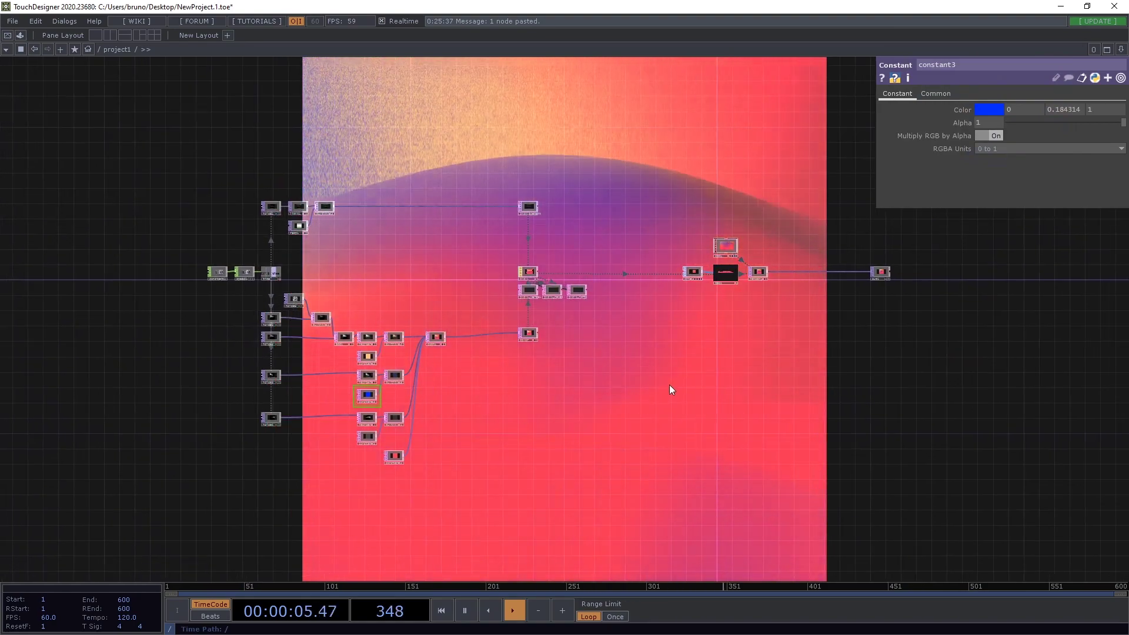
scroll(669, 384, up, 3)
drag(965, 321, 572, 438)
scroll(574, 436, up, 4)
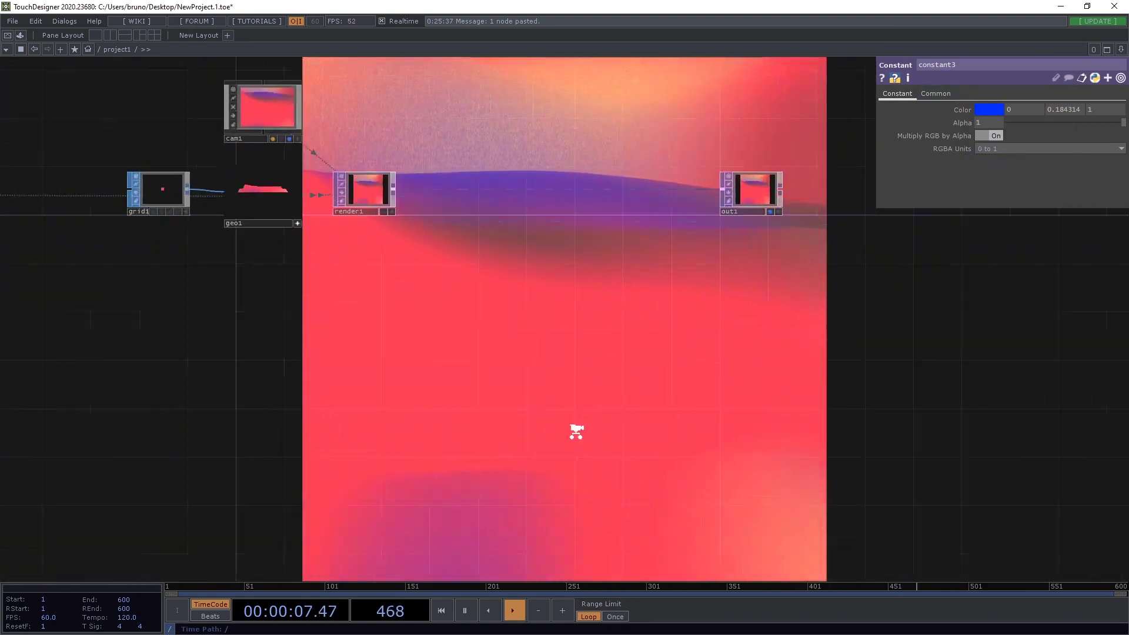
key(Tab)
text(cir)
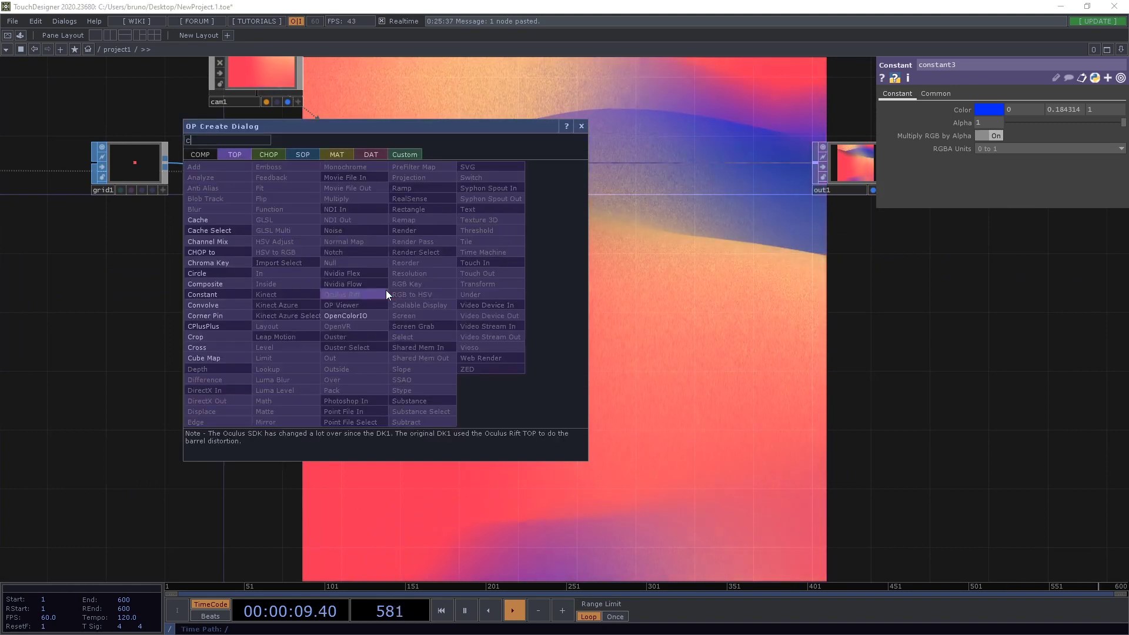
key(Return)
key(Return)
drag(385, 295, 386, 352)
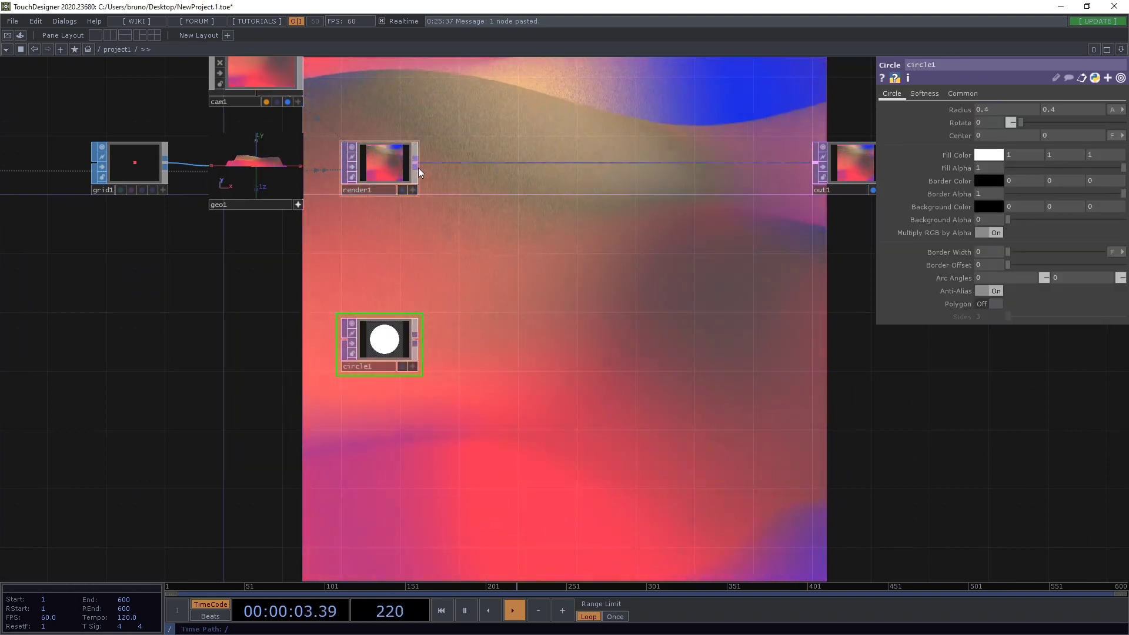
- Add a Multiply TOP with render1 as its first input and circle1 as its second
drag(415, 165, 477, 266)
text(mult)
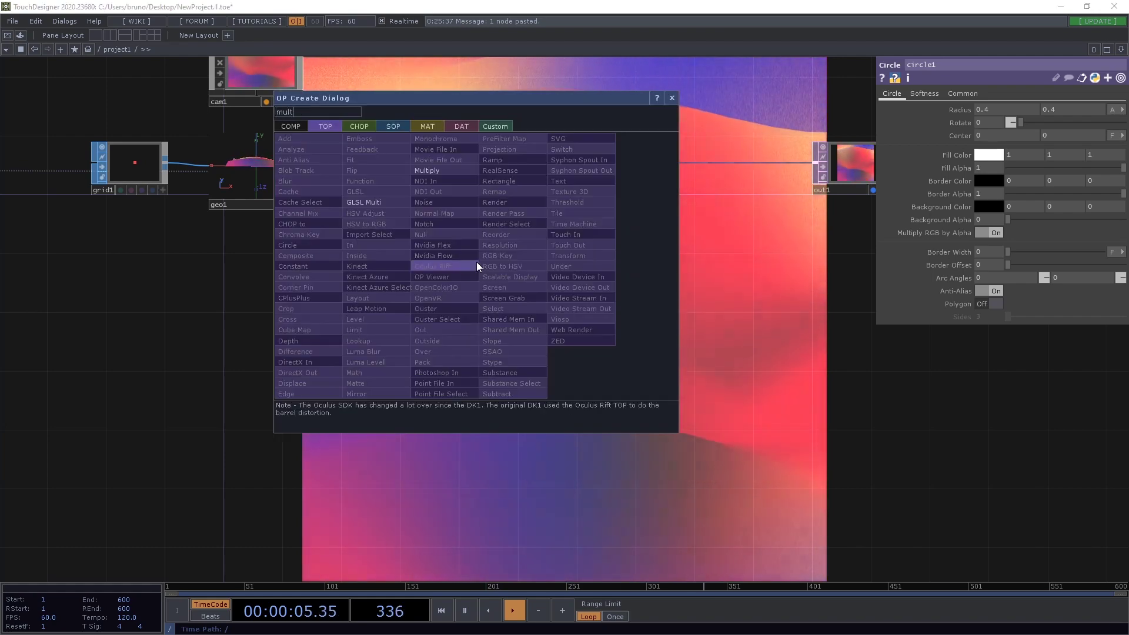
key(Return)
click(476, 262)
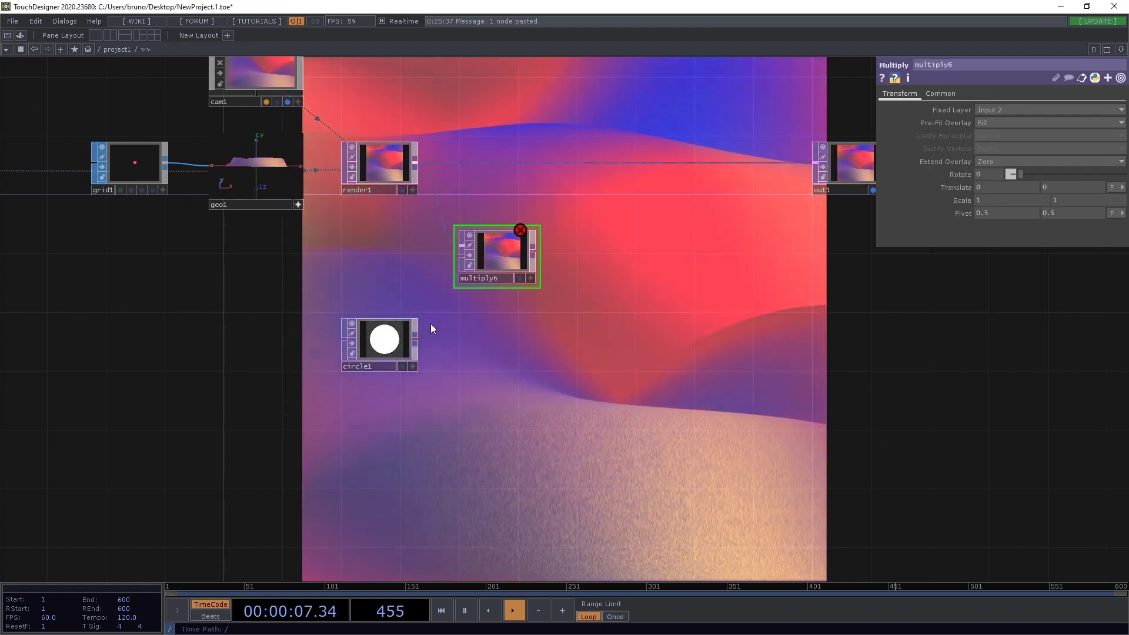
drag(415, 339, 462, 255)
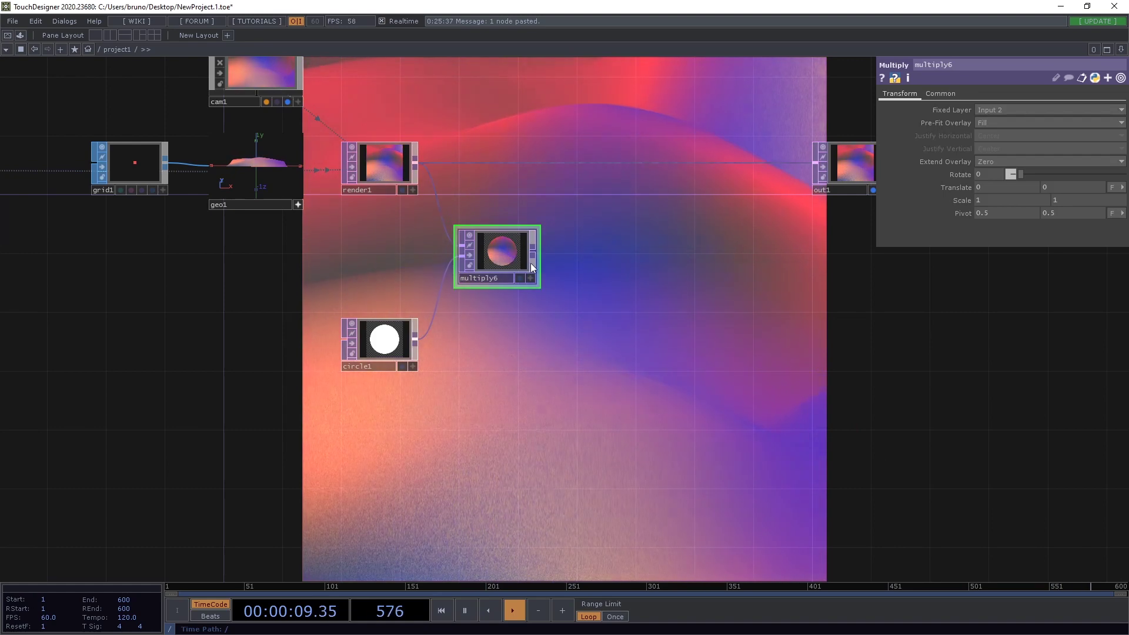
- Append a Transform TOP to the output of multiply6
drag(534, 255, 579, 257)
text(tra)
key(Return)
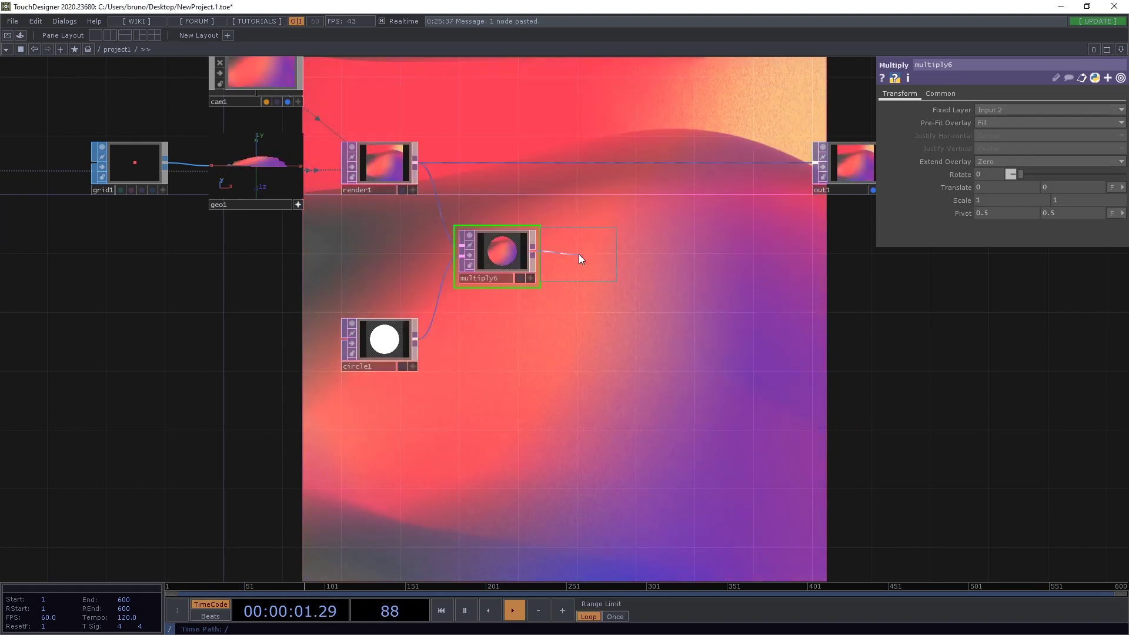
- Enlarge circle1's radius and set transform1's scale to 0.8 by 0.8
click(372, 352)
middle_drag(968, 114, 970, 109)
click(611, 254)
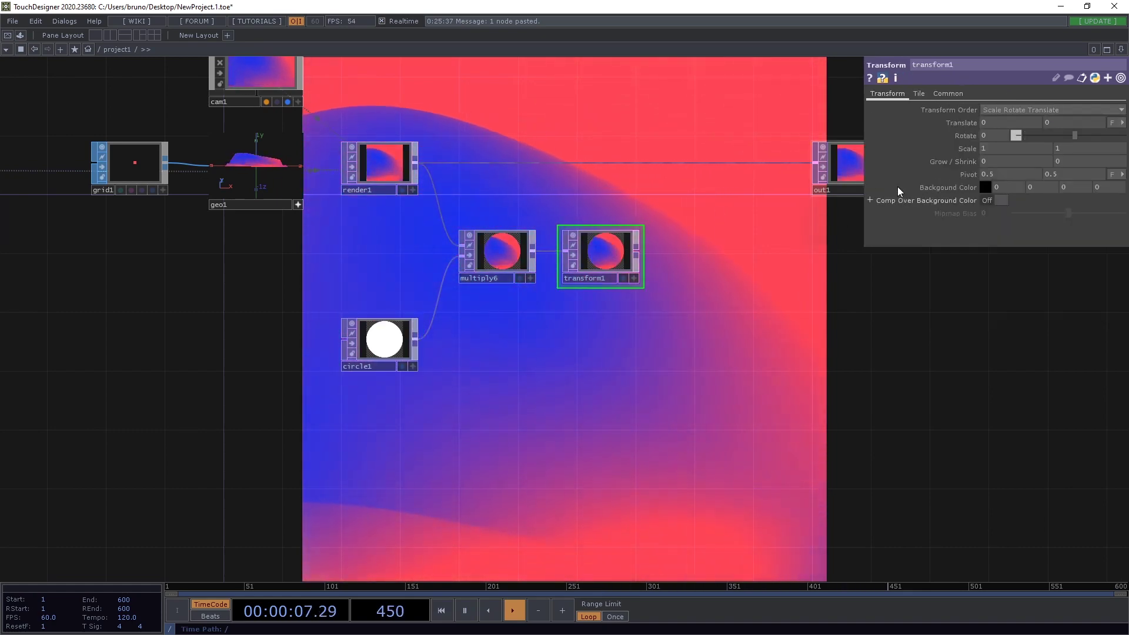
mouse_move(954, 150)
middle_down()
mouse_move(944, 149)
mouse_move(955, 150)
middle_up()
- Insert an Under TOP between render1 and out1 and connect transform1 as its second input
drag(711, 297, 588, 368)
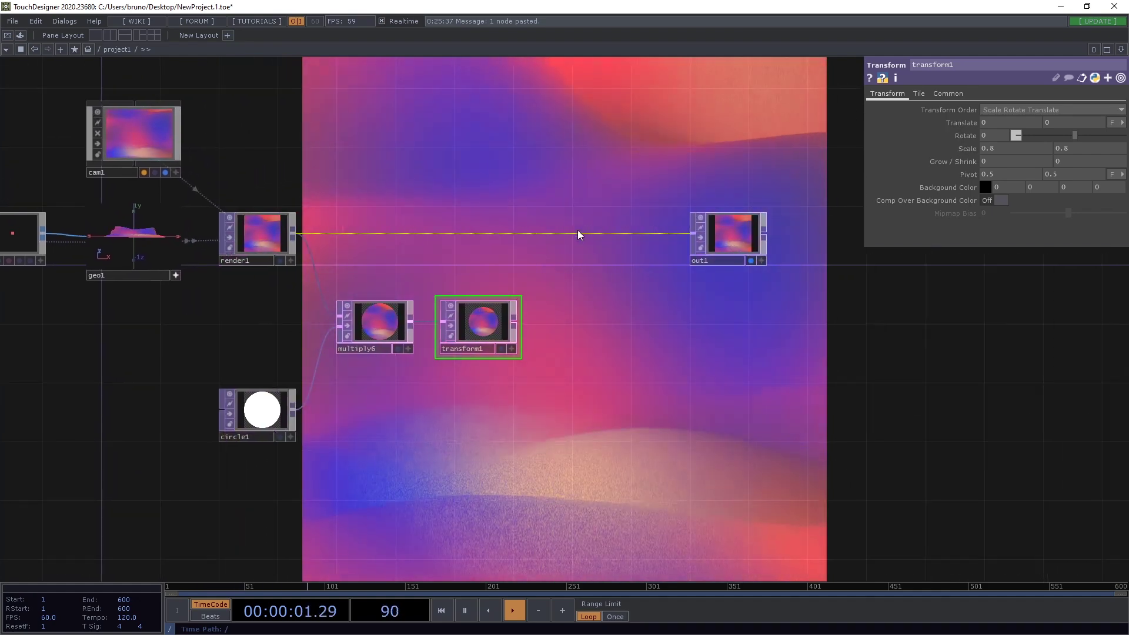
right_click(580, 233)
click(591, 217)
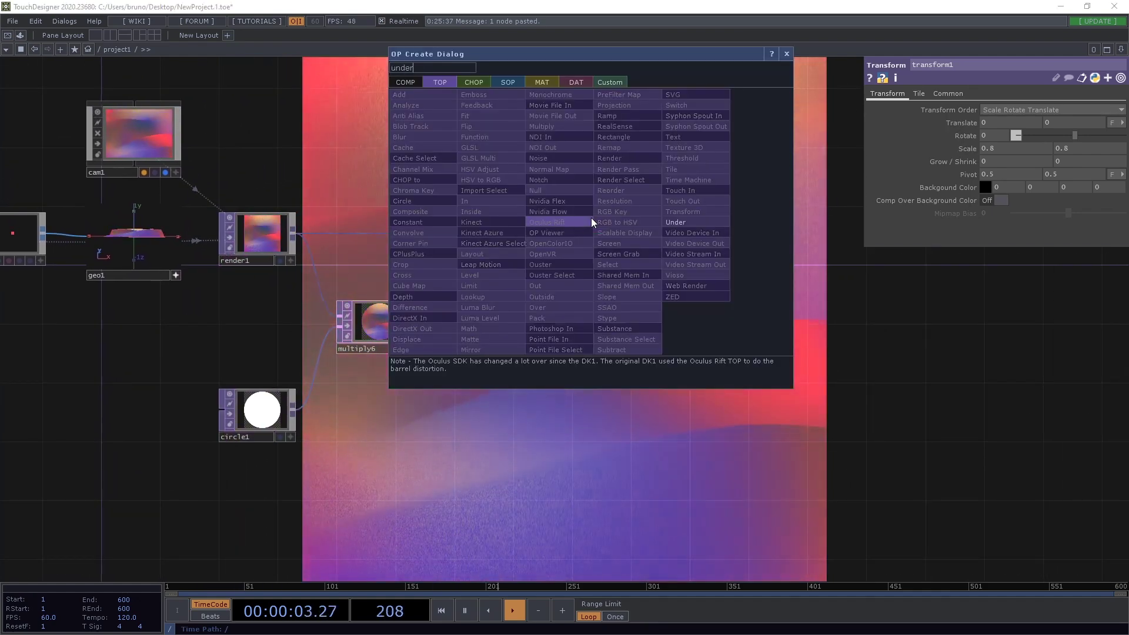
click(591, 218)
drag(592, 218, 592, 232)
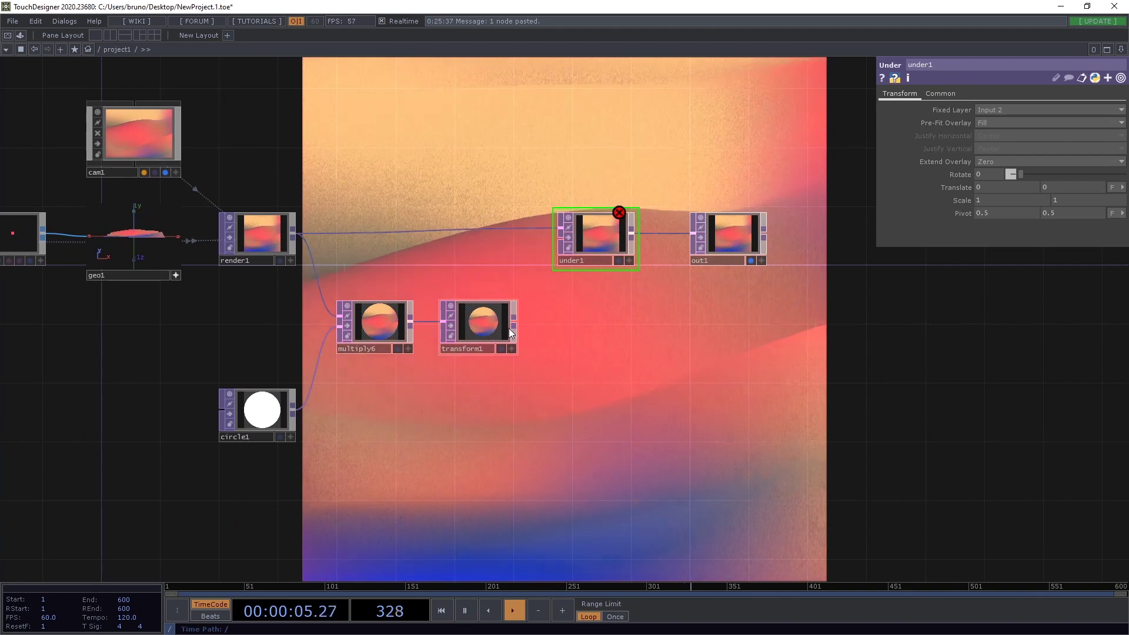
drag(514, 323, 560, 239)
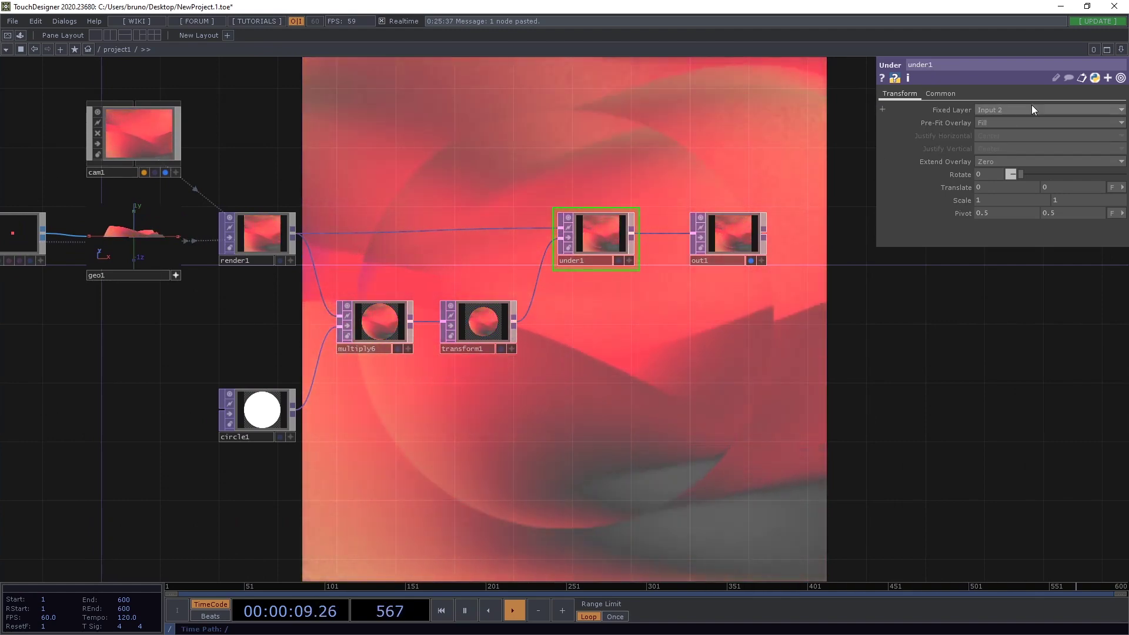
- Set Fixed Layer to Input 1 on both under1 and multiply6
click(1020, 110)
click(994, 120)
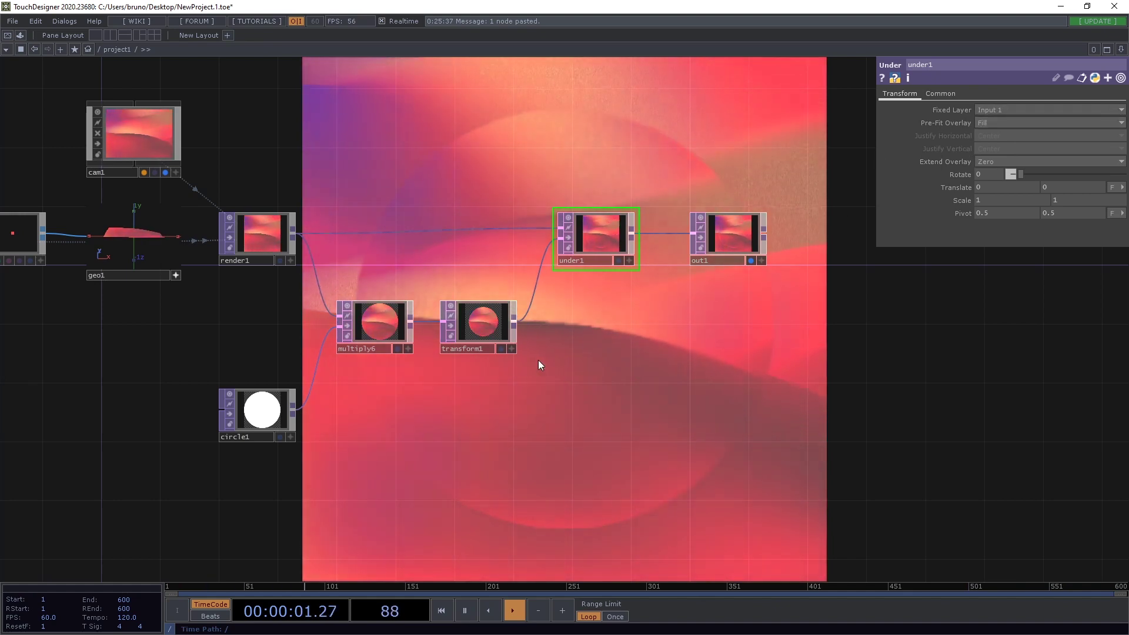
click(383, 339)
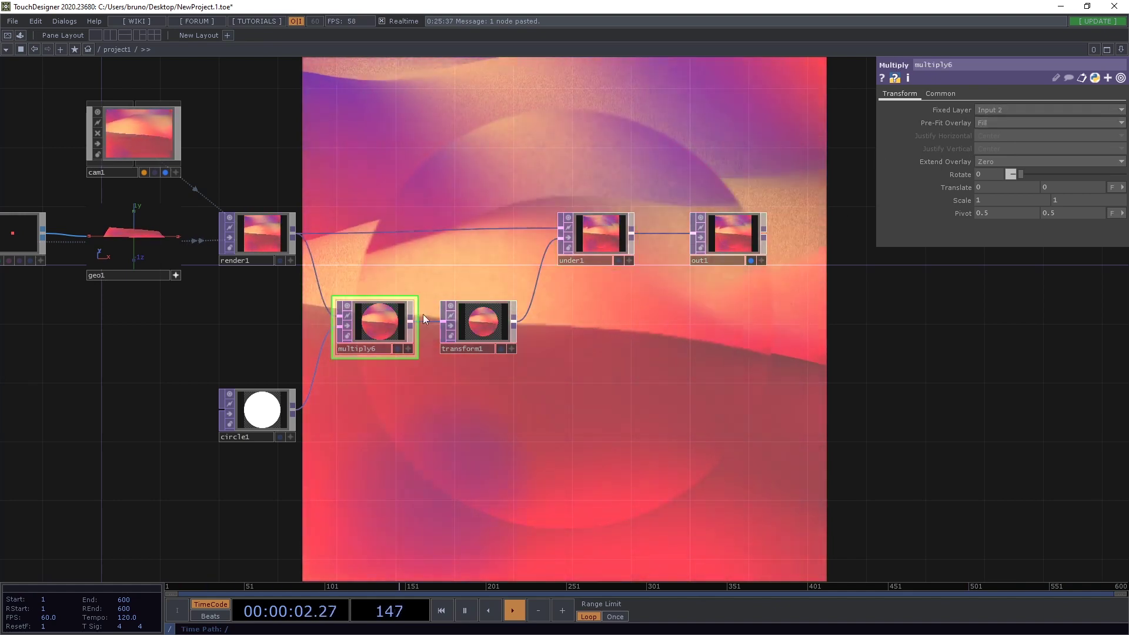
click(990, 111)
click(992, 122)
- Set circle1's resolution to 1080 by 1080
drag(540, 167, 472, 209)
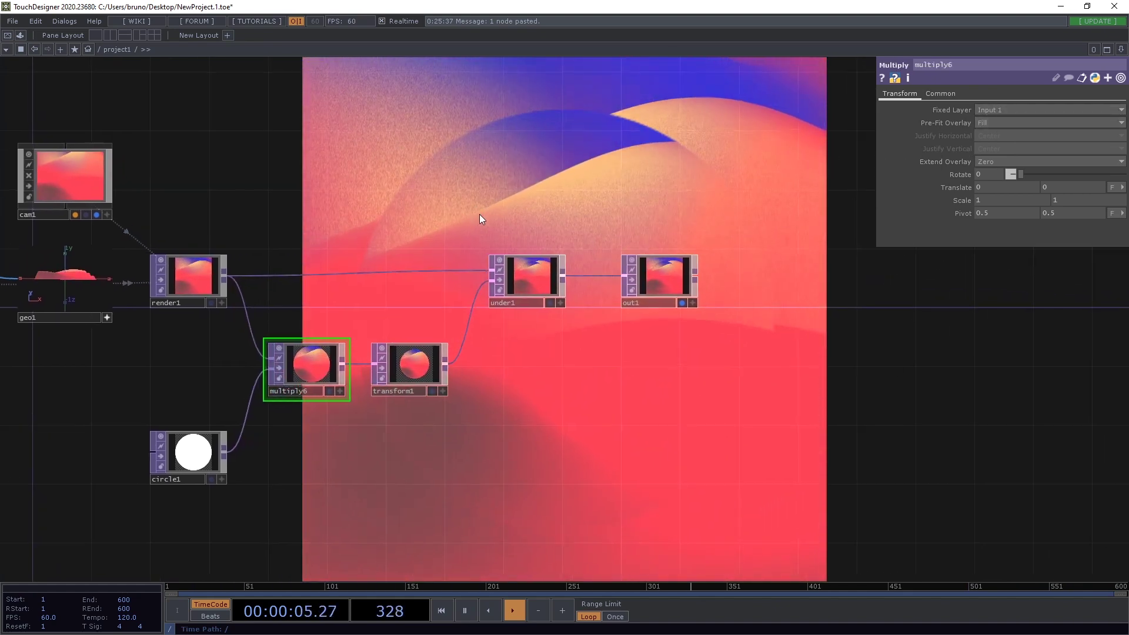
scroll(516, 206, down, 3)
scroll(521, 204, down, 1)
drag(601, 383, 594, 411)
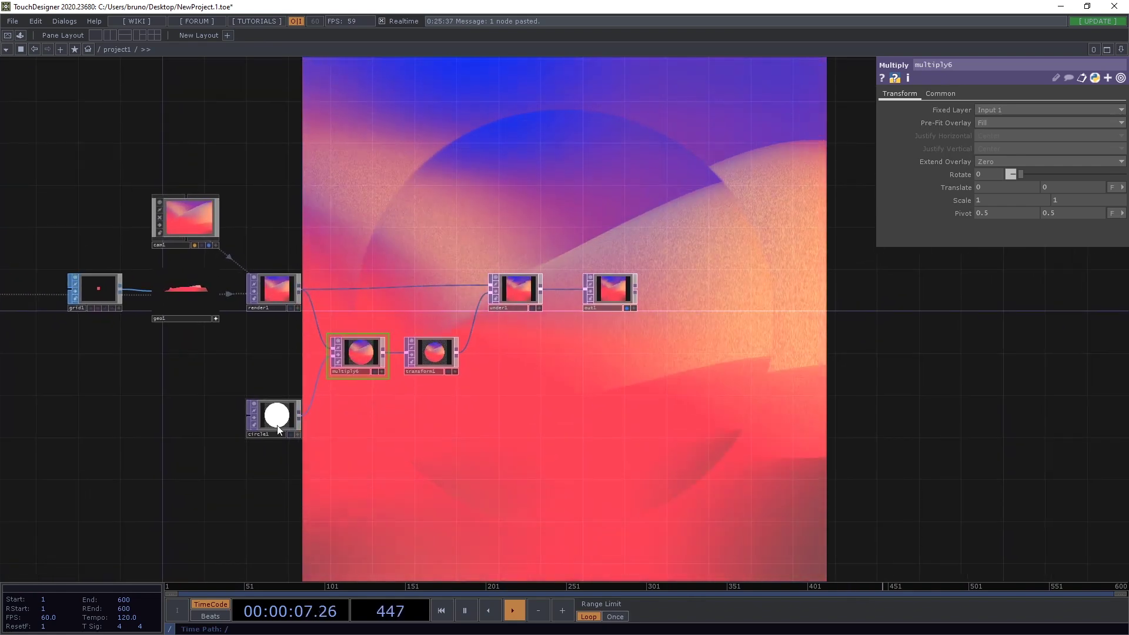
click(967, 95)
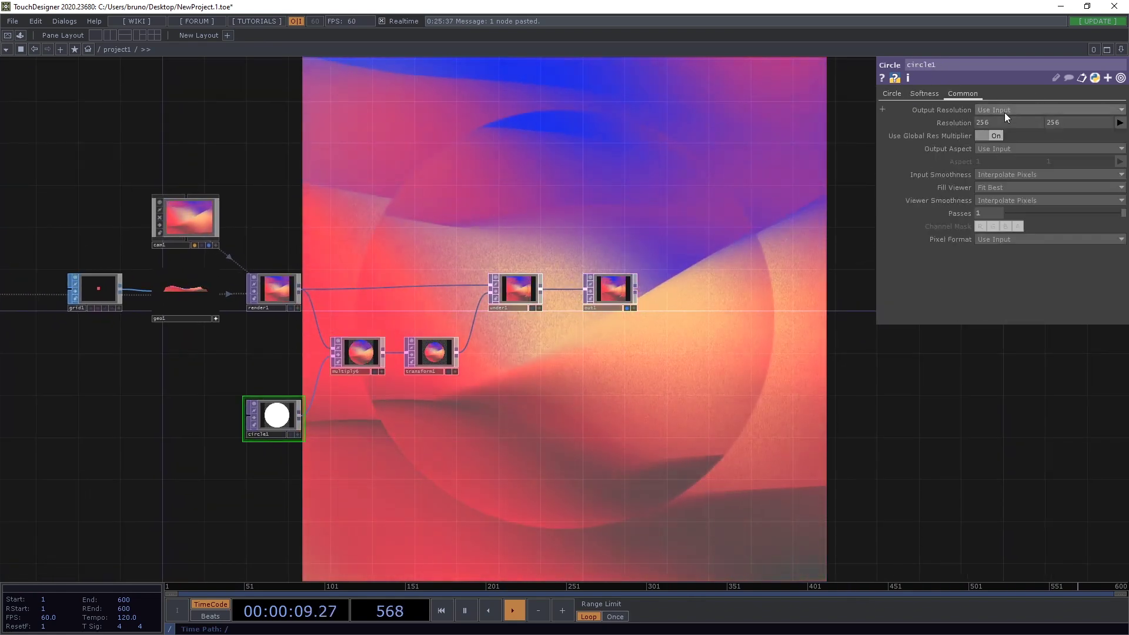
click(1008, 120)
text(1080)
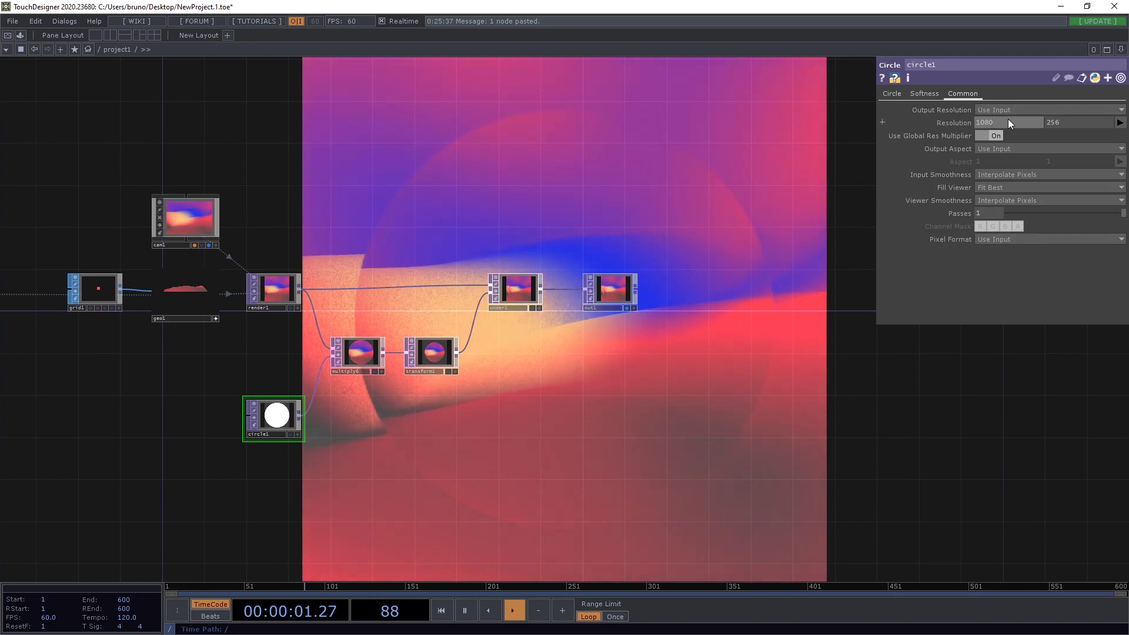
key(Tab)
text(1080)
key(Return)
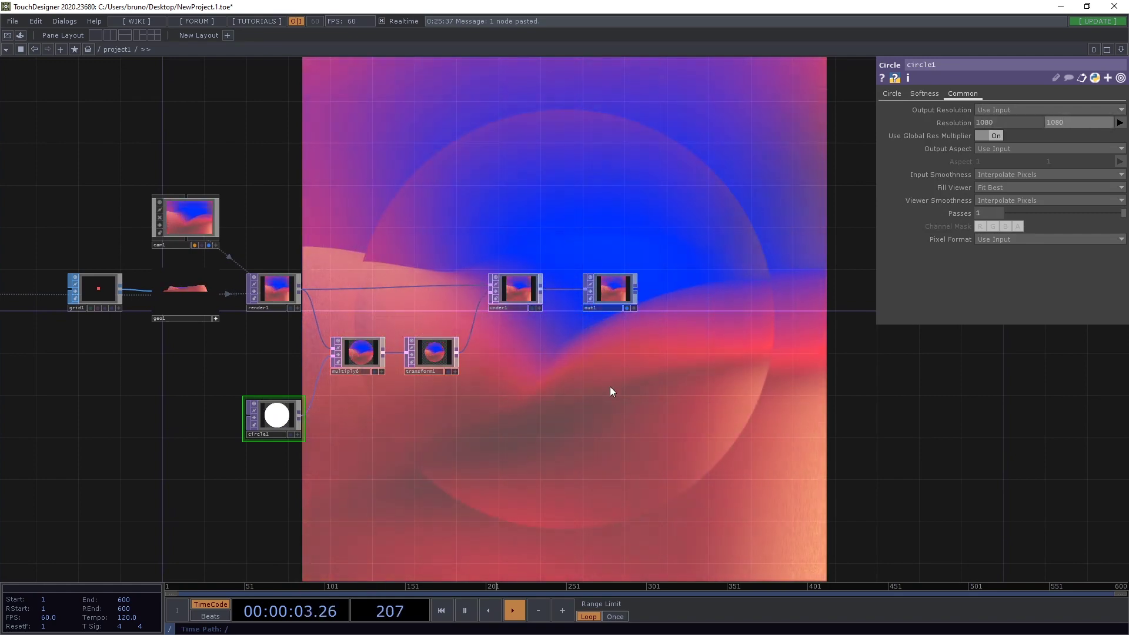
- Recolour constant3 to green with RGB of about 0, 1, 0.176 and constant2 to pure red with RGB 1, 0, 0
scroll(665, 409, down, 5)
drag(419, 556, 692, 486)
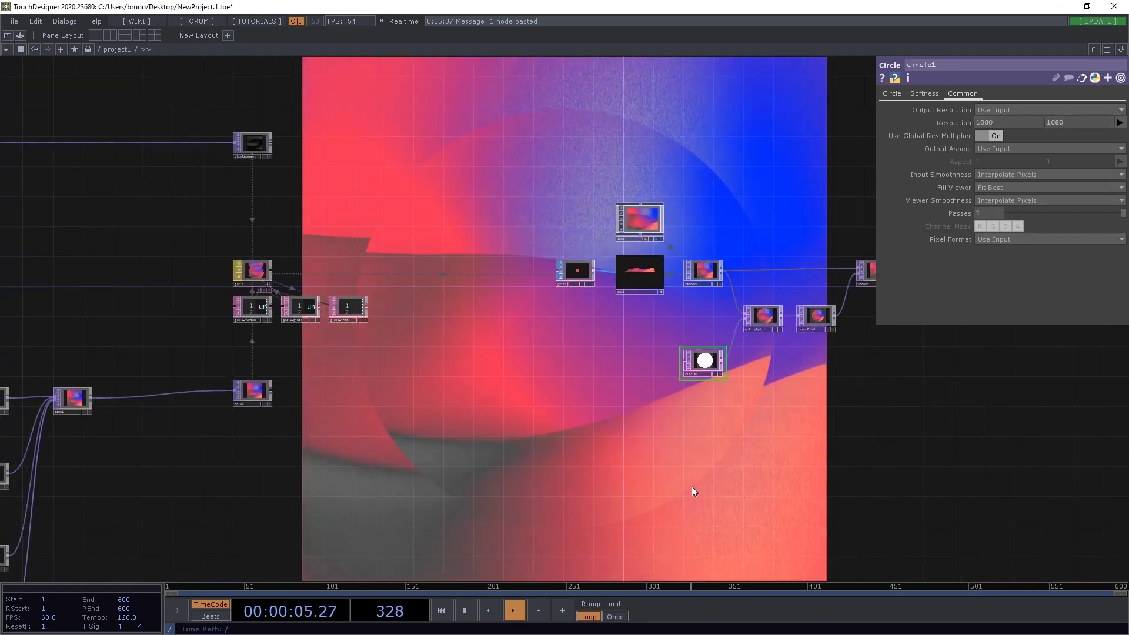
scroll(691, 486, down, 5)
drag(534, 511, 565, 414)
scroll(564, 419, up, 8)
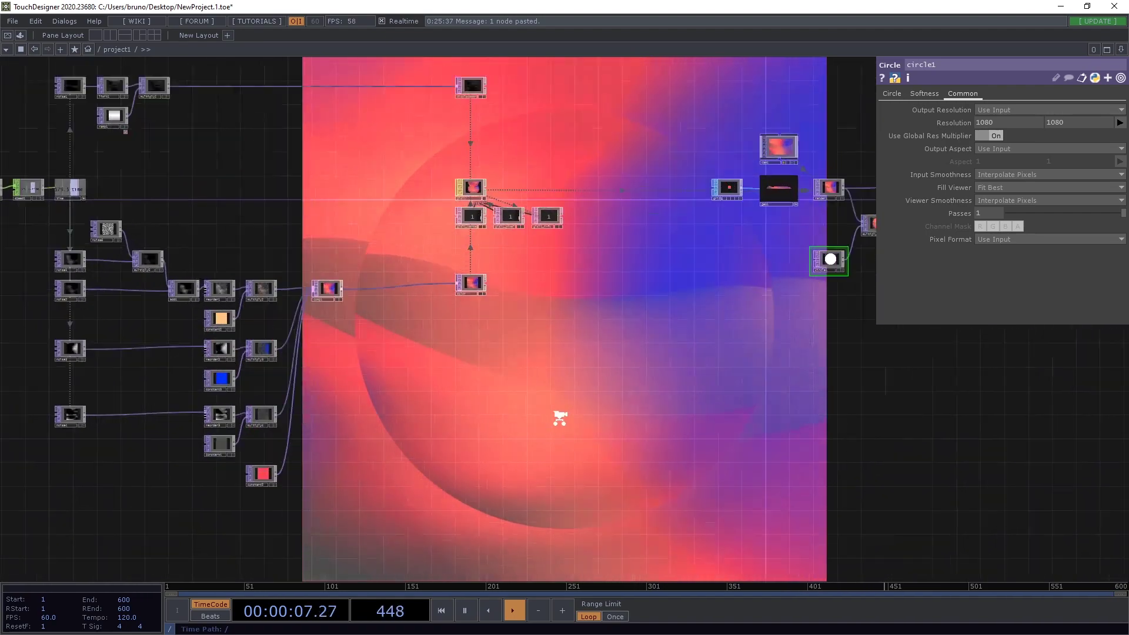
click(254, 361)
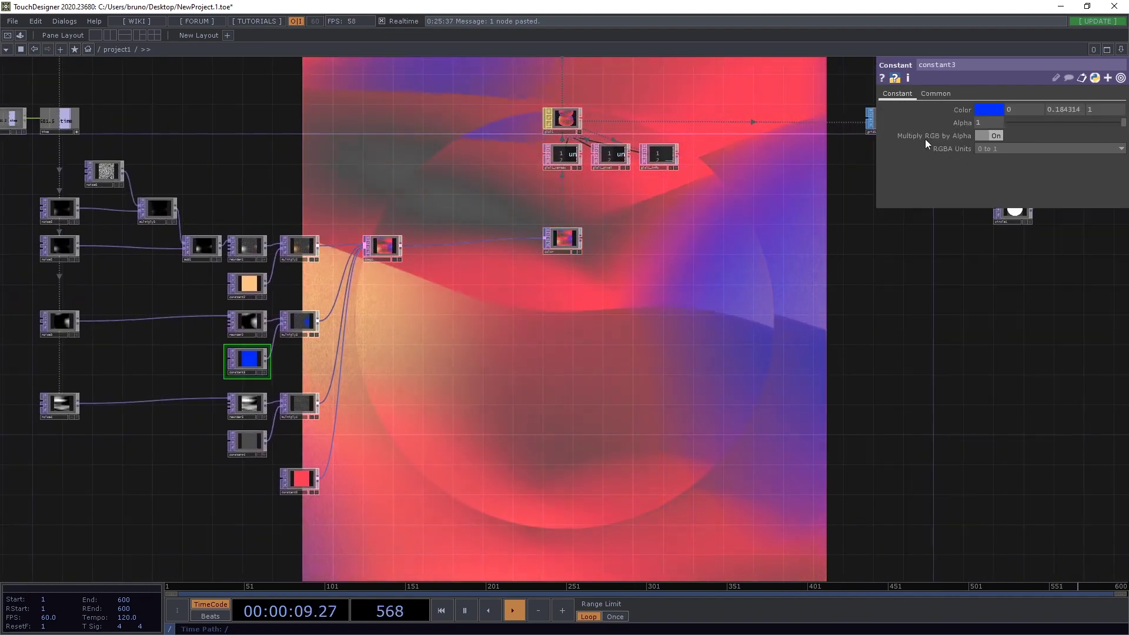
click(994, 110)
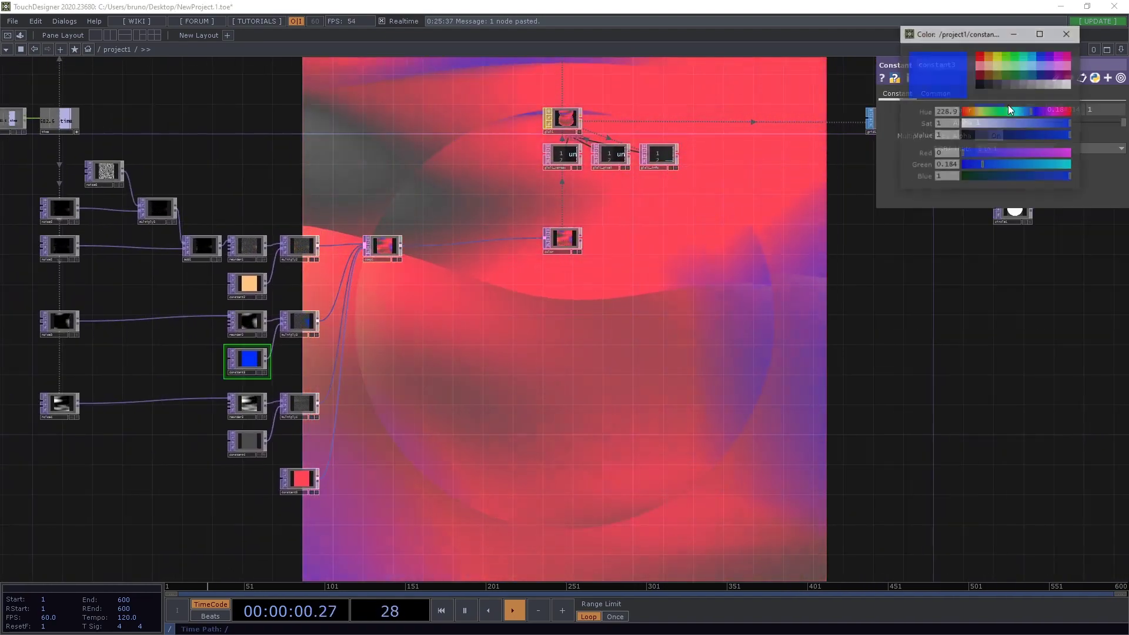
click(1017, 61)
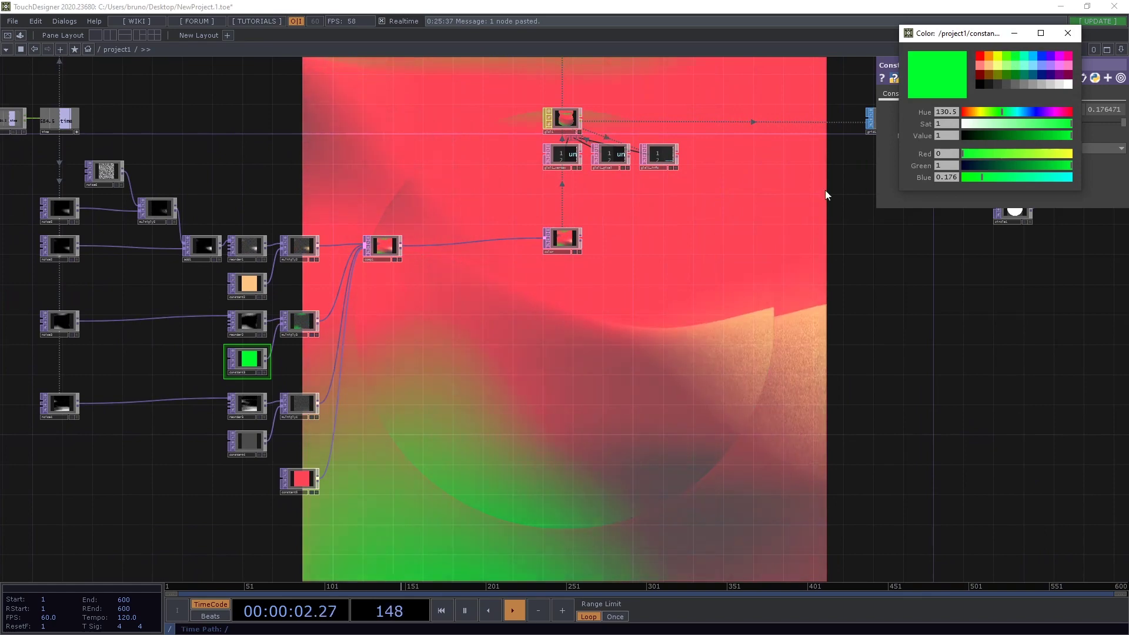
click(248, 284)
click(980, 56)
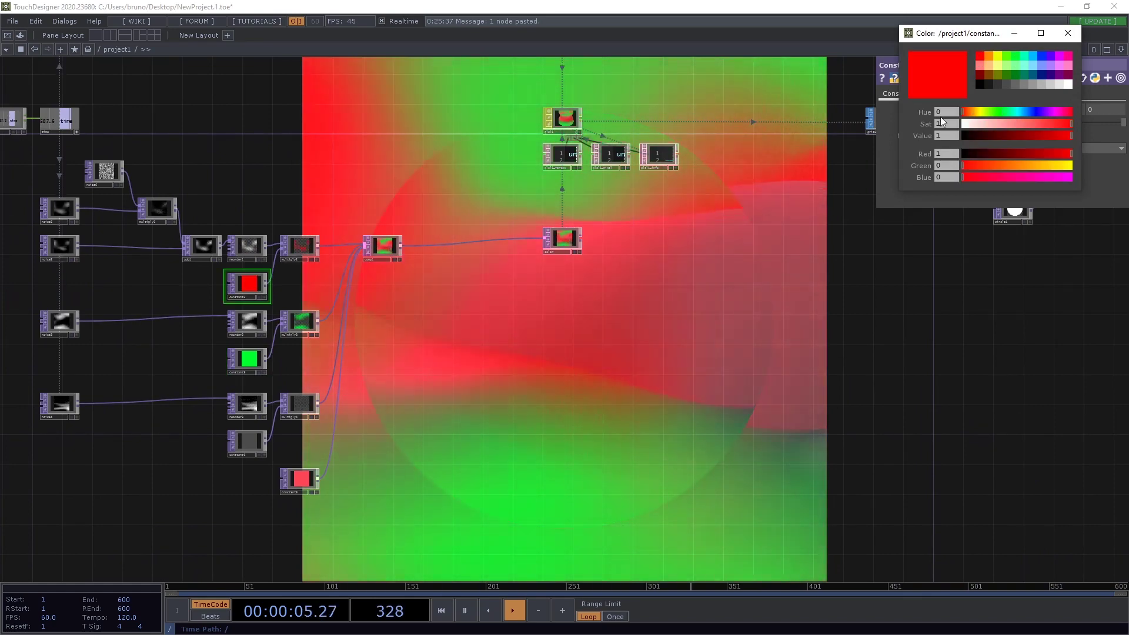
- Recolour constant3 to dark olive with RGB of about 0.456, 0.5, 0
click(247, 365)
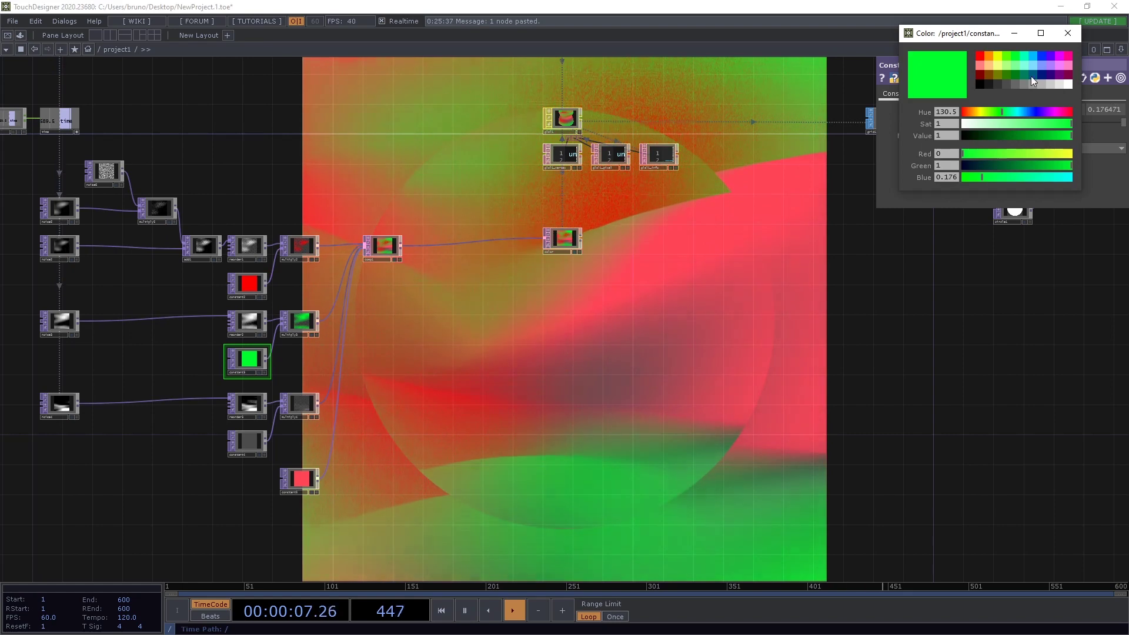
click(998, 74)
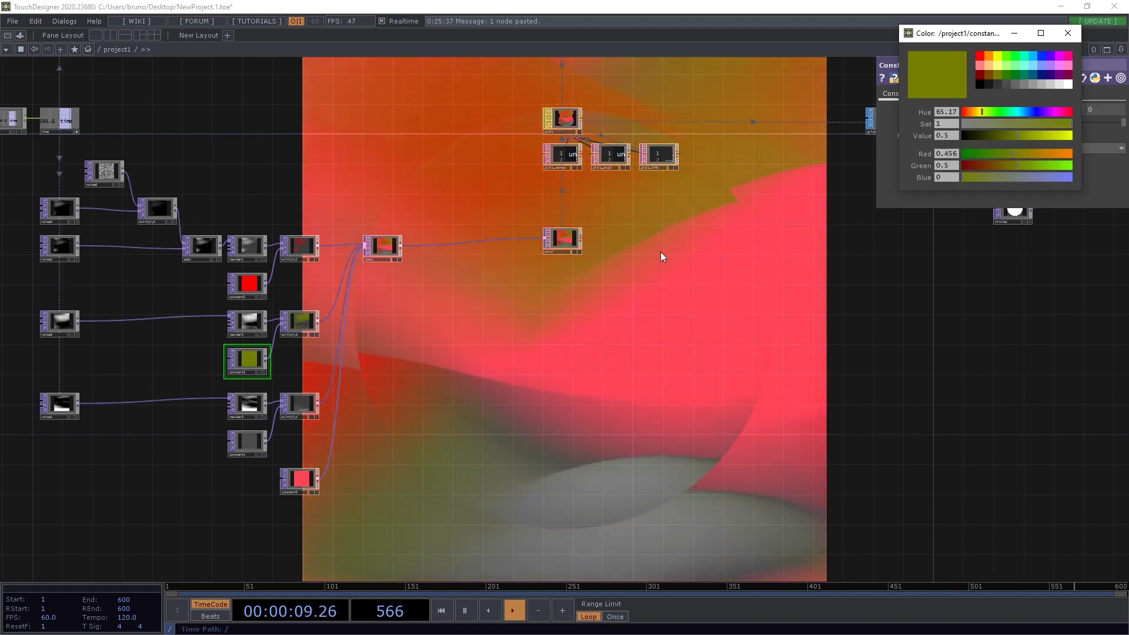
- Try light blue and dark navy blue, RGB of about 0, 0.092, 0.5, as the colour of constant5
click(304, 483)
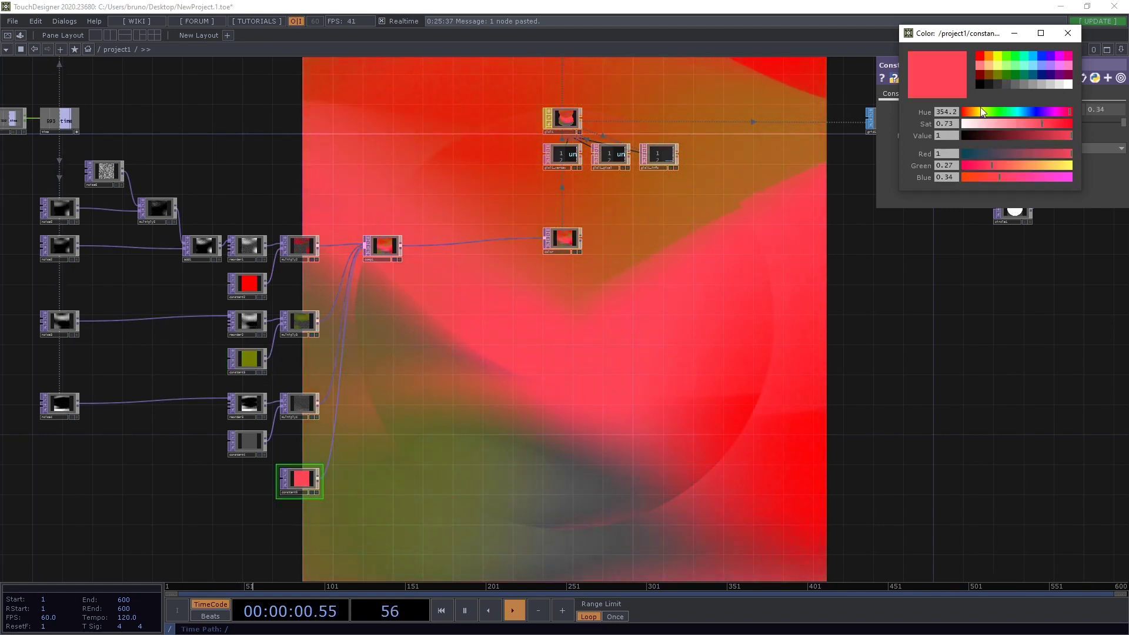
click(1033, 62)
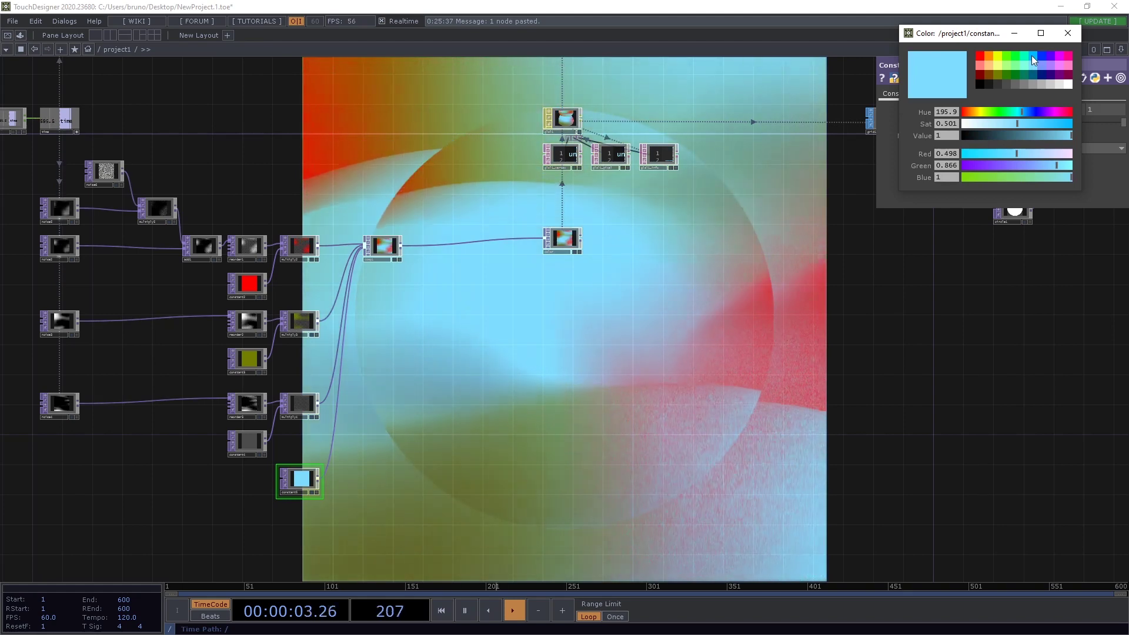
click(1032, 54)
click(1046, 77)
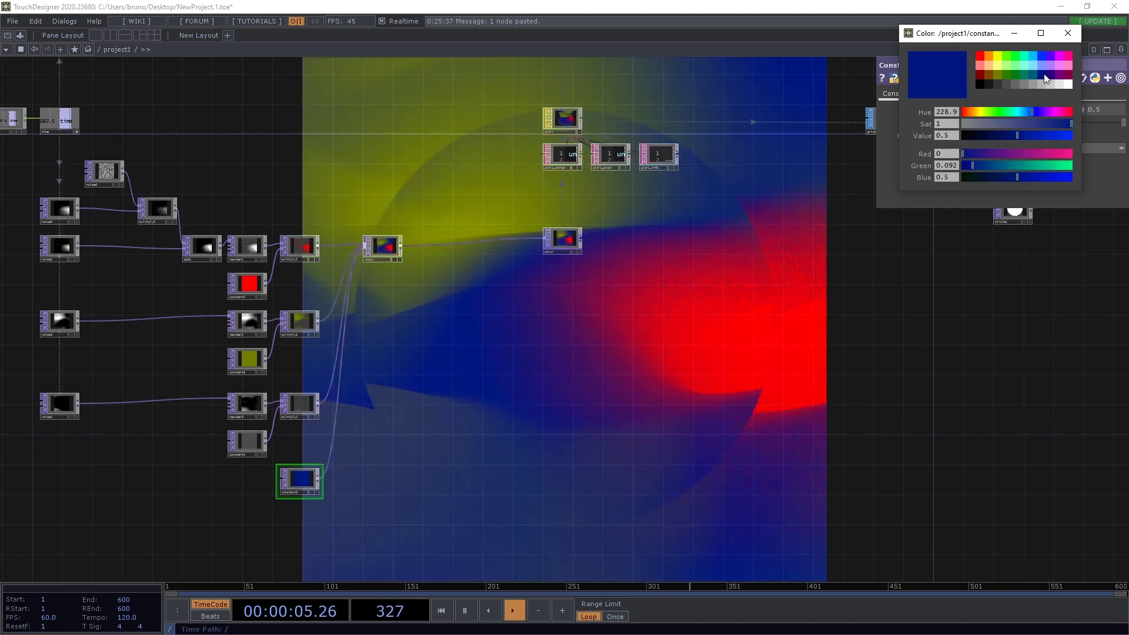
- Recolour constant4 to bright blue and constant5 to dark grey
click(1049, 57)
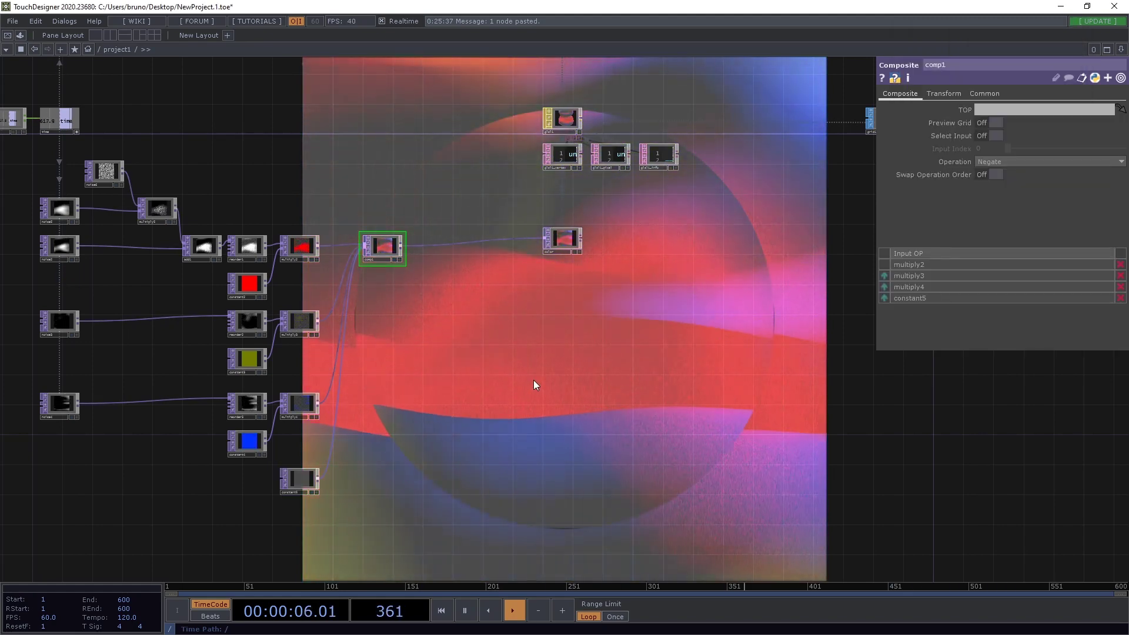
drag(575, 391, 517, 413)
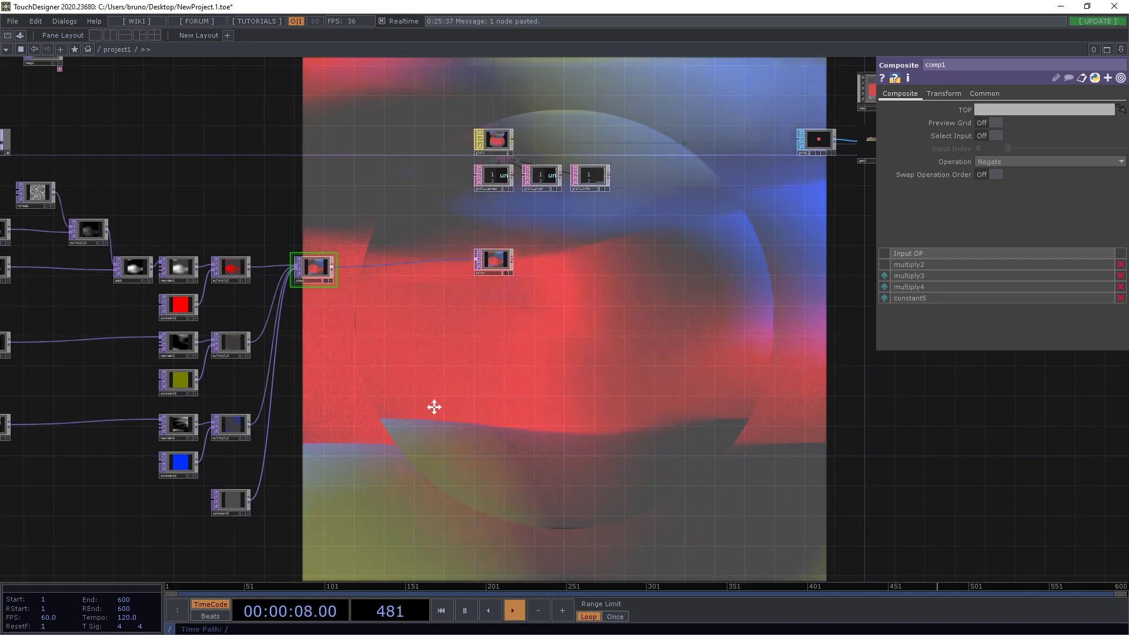
drag(433, 404, 538, 387)
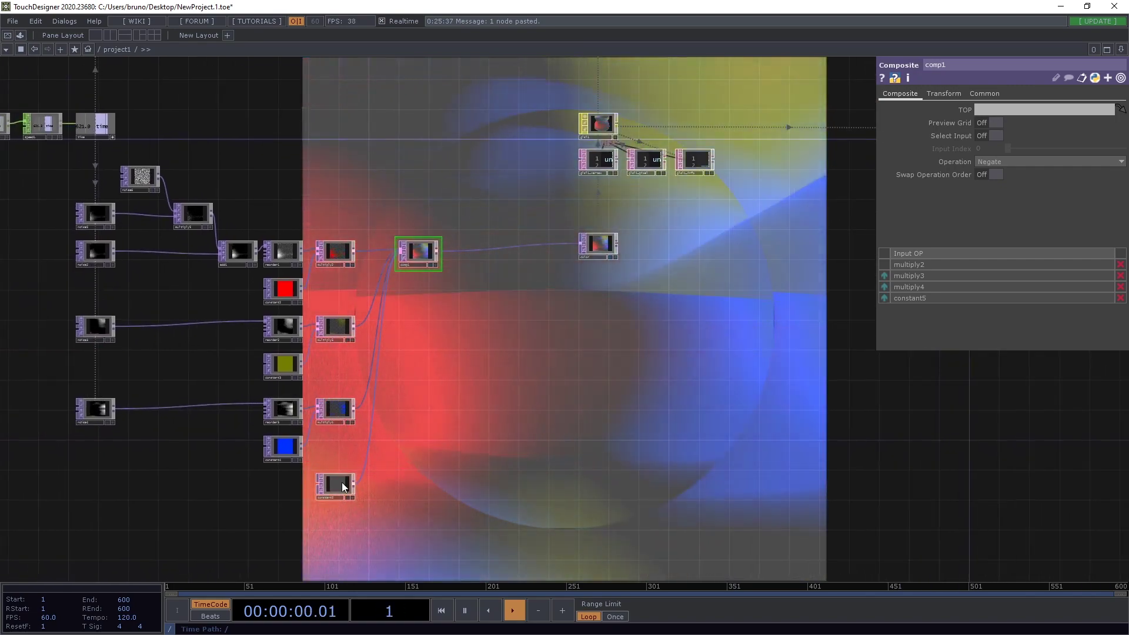